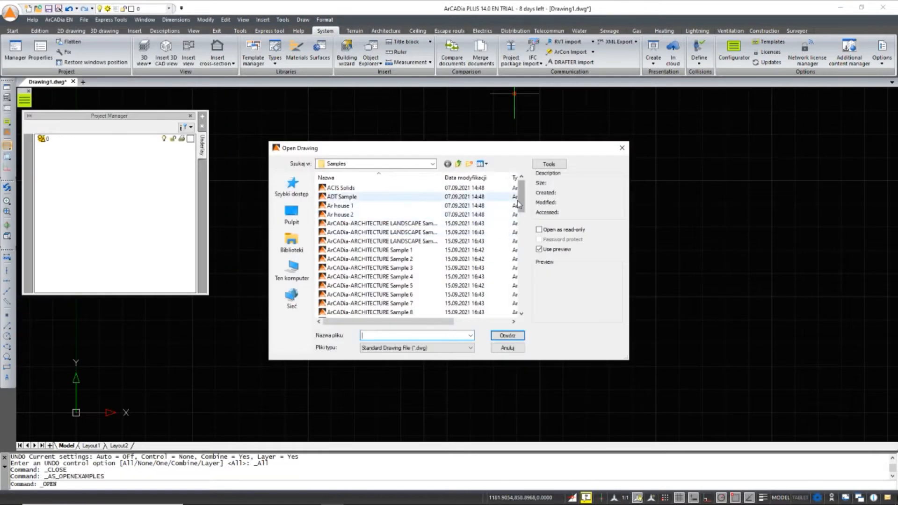
- Open the sample drawing "ArCADia-GAS INSTALLATIONS-Starting Point" from the Samples folder and acknowledge the version conversion message
mouse_move(517, 204)
mouse_down()
mouse_move(511, 261)
mouse_move(513, 245)
mouse_move(511, 254)
mouse_up()
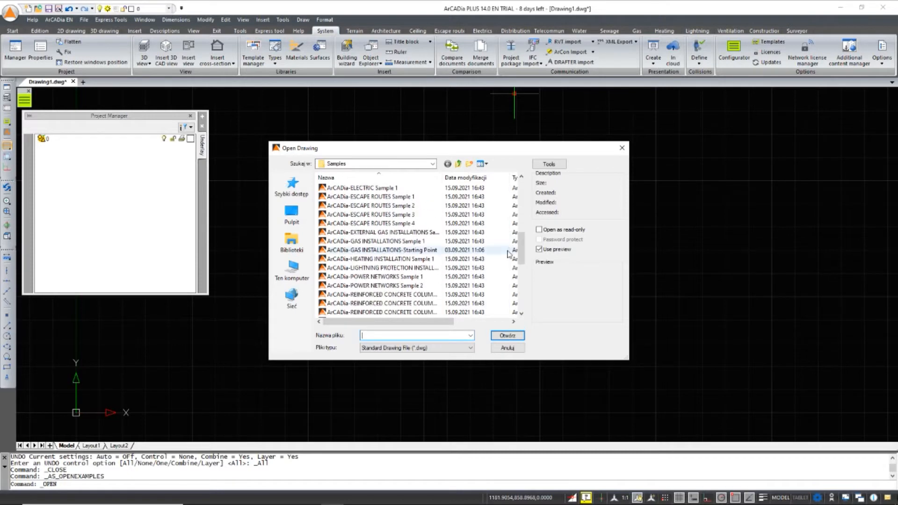
click(409, 252)
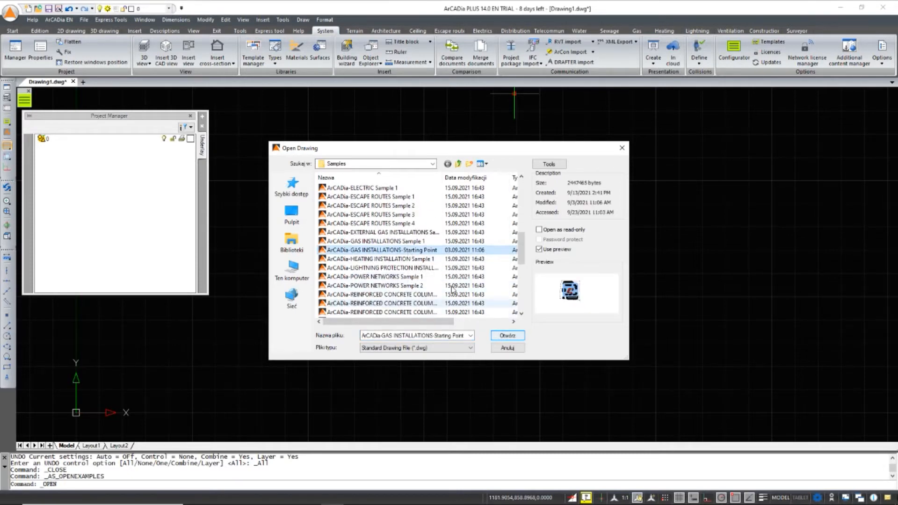
double_click(409, 252)
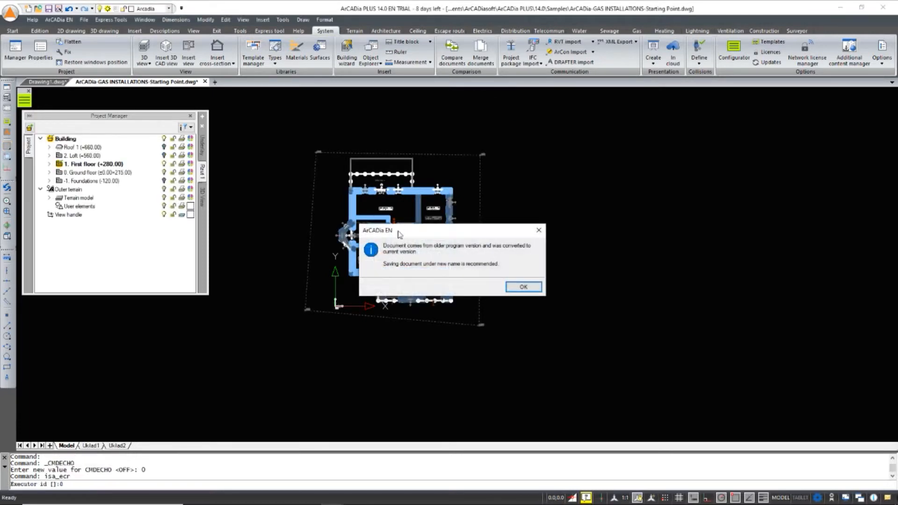
click(523, 287)
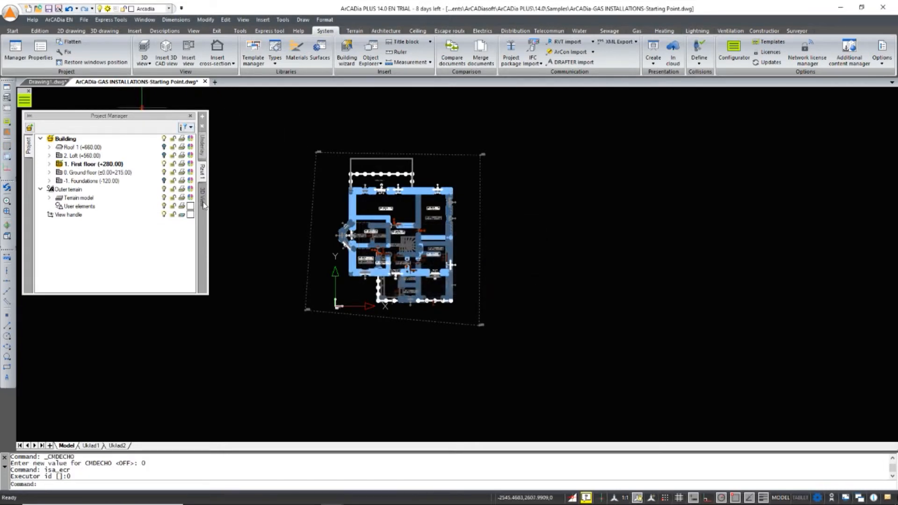
- Show the building's 3D view and move its window clear of the floor plan
scroll(387, 212, up, 1)
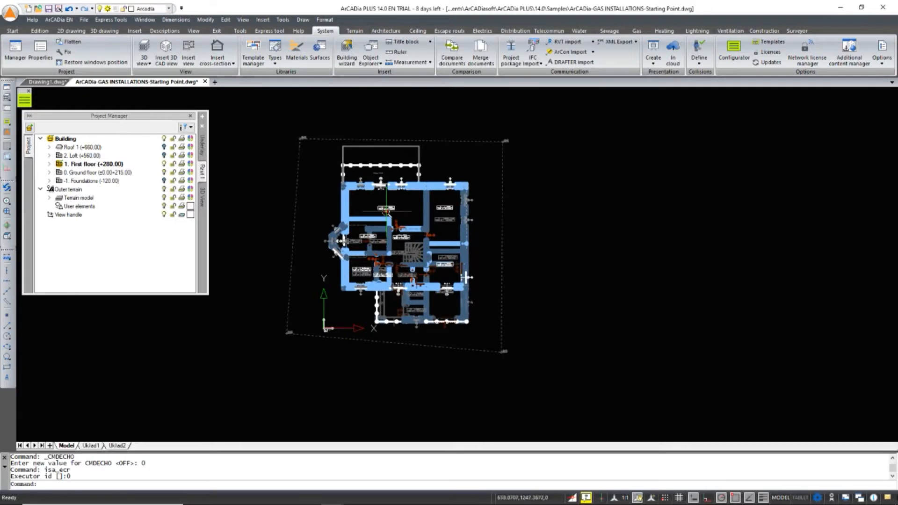
scroll(387, 211, up, 1)
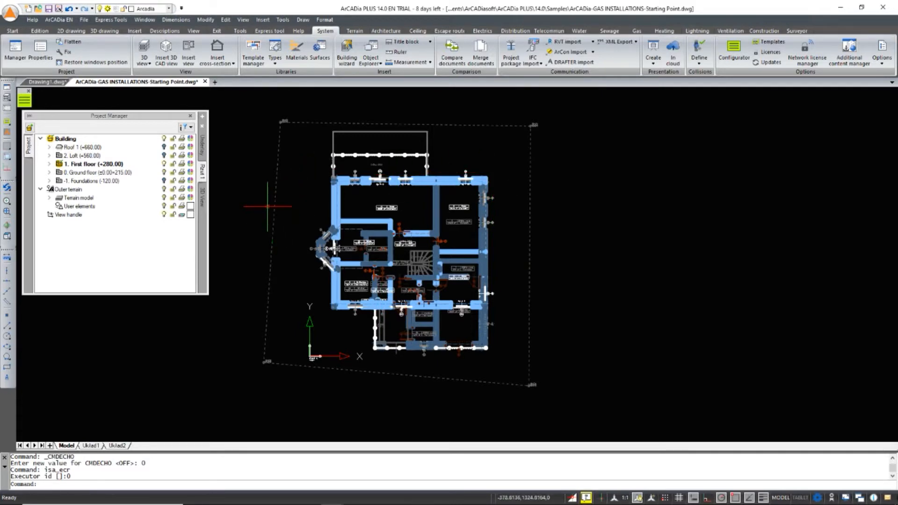
click(201, 202)
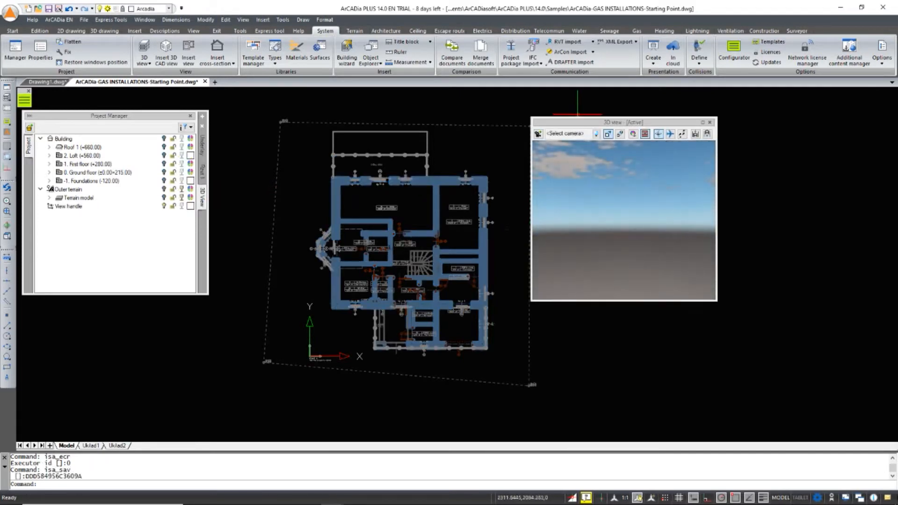
drag(588, 123, 698, 100)
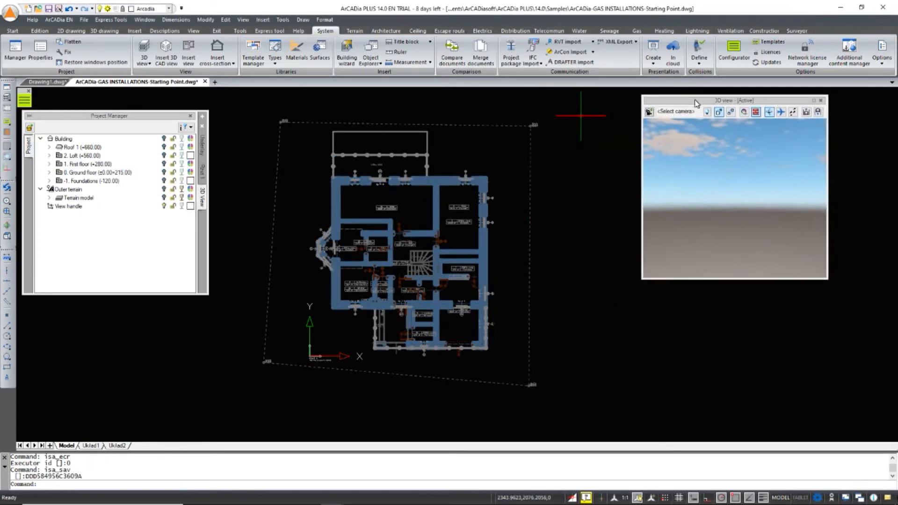
- Turn on the visibility of all Architecture elements in the 3D view and orbit around the house
click(190, 128)
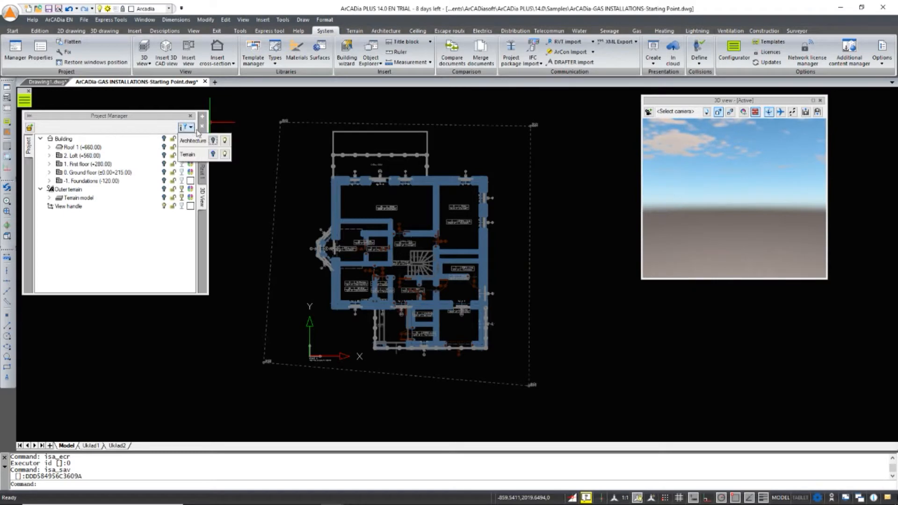
click(224, 141)
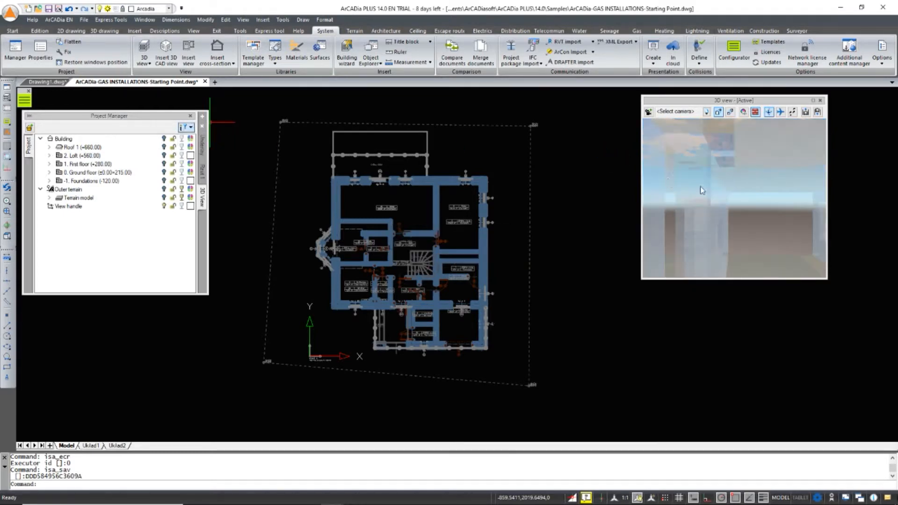
drag(755, 185, 724, 145)
drag(724, 187, 755, 198)
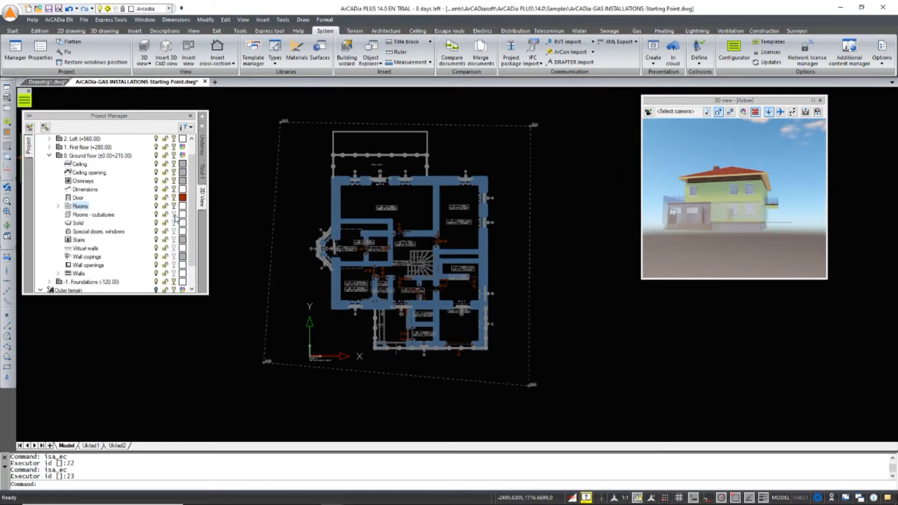
- Switch off 3D transparency for the ground floor's element groups from Rooms - cubatures through Walls, including solids, stairs, copings and openings
click(173, 215)
click(173, 223)
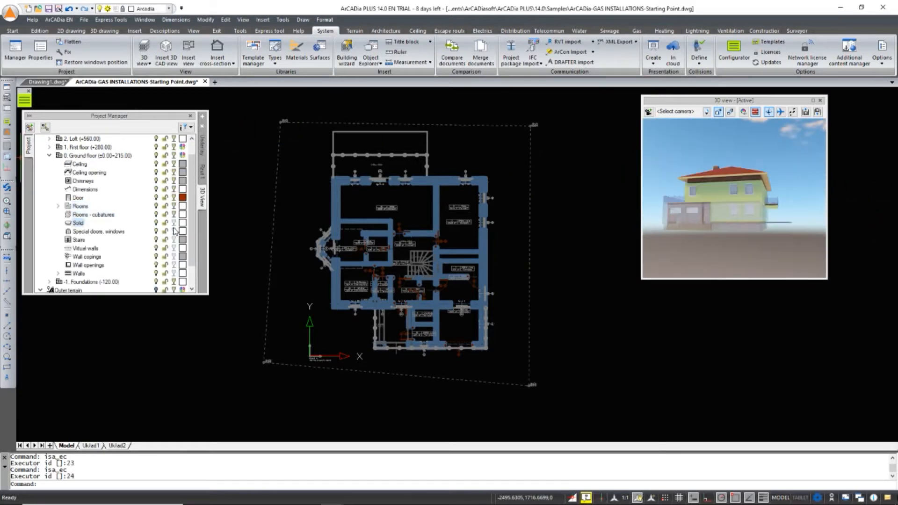
click(174, 232)
click(174, 240)
click(175, 248)
click(174, 257)
click(175, 265)
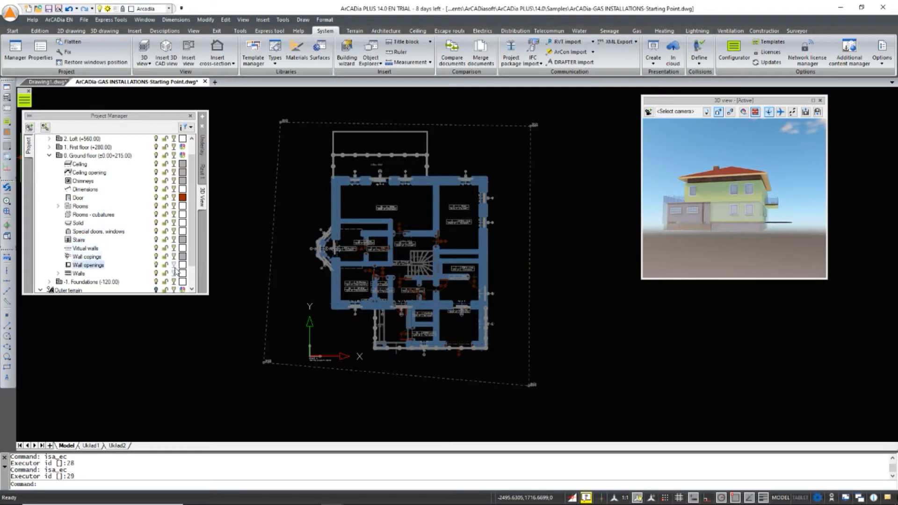
click(175, 273)
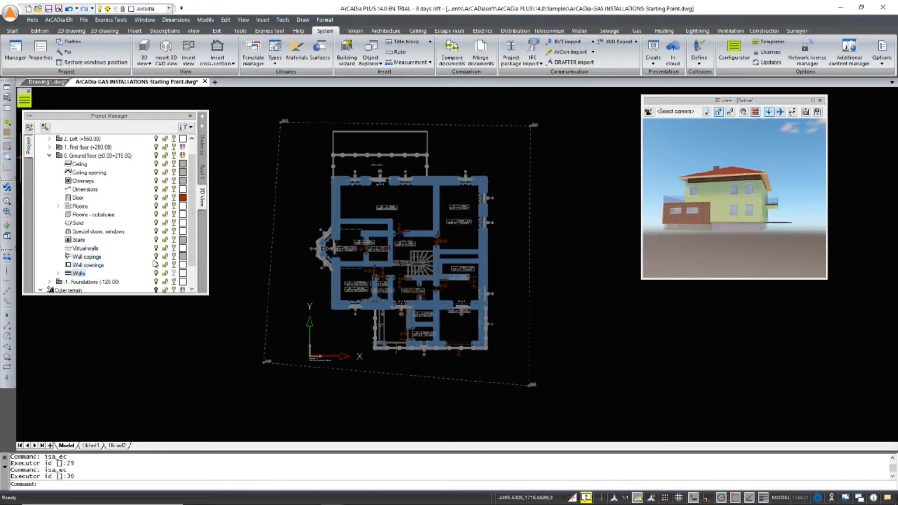
click(49, 156)
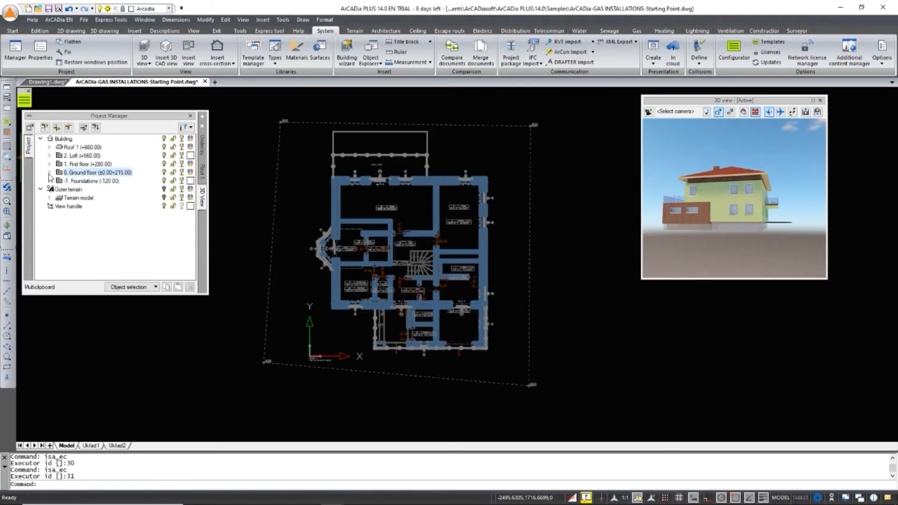
click(49, 173)
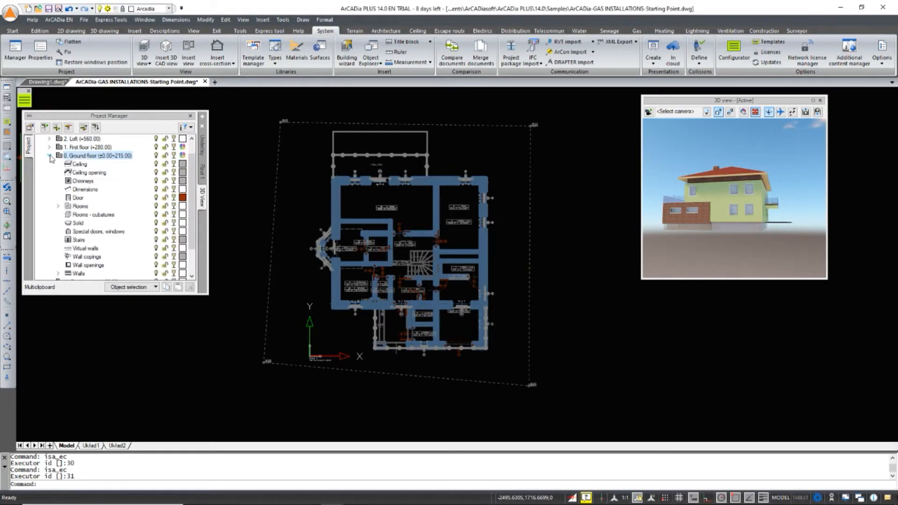
click(58, 206)
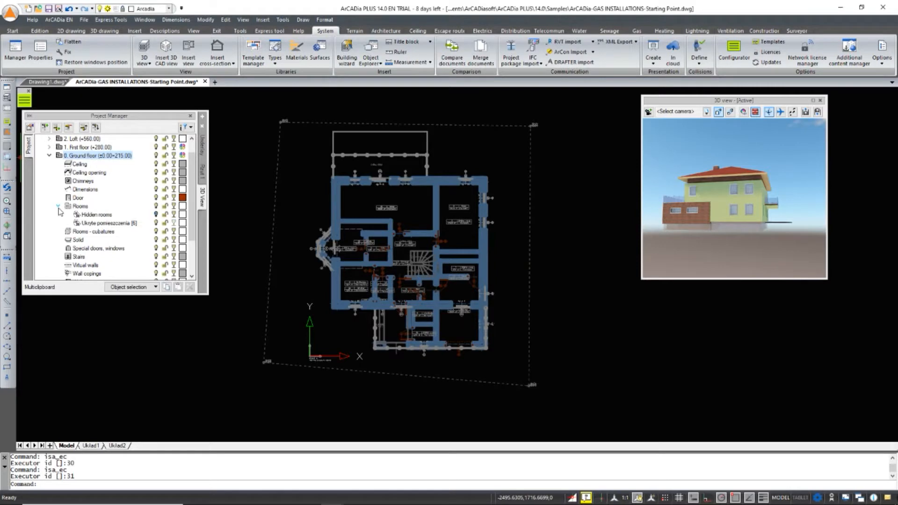
click(58, 206)
click(49, 156)
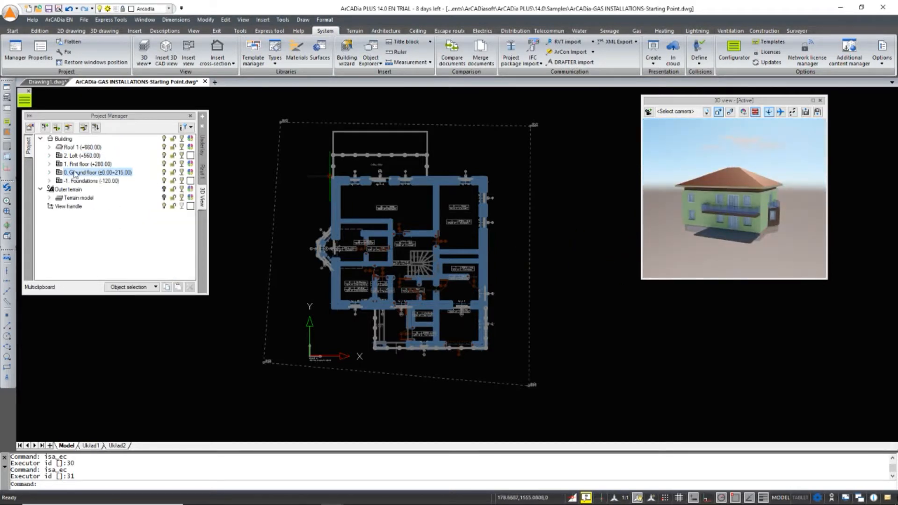
- Switch off 3D transparency for the Rooms, Rooms - cubatures and Walls groups of the Foundations level
click(49, 181)
click(182, 190)
click(183, 197)
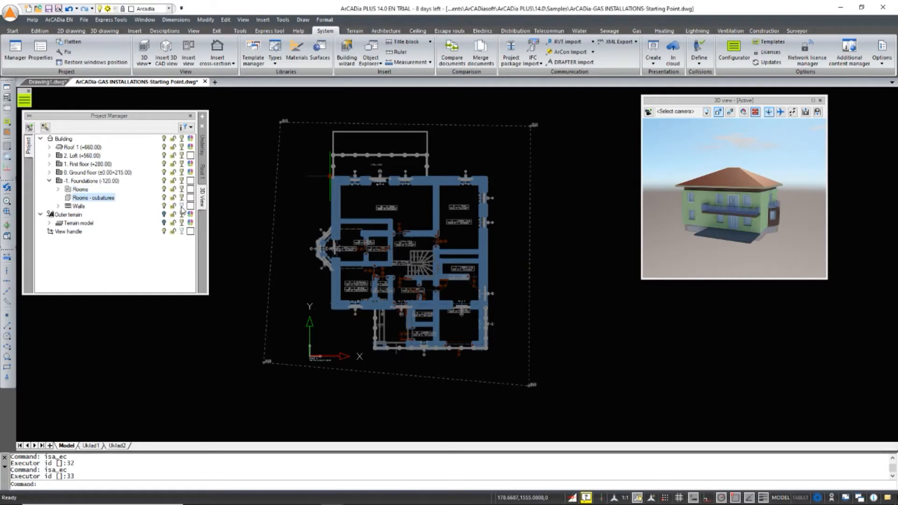
click(181, 206)
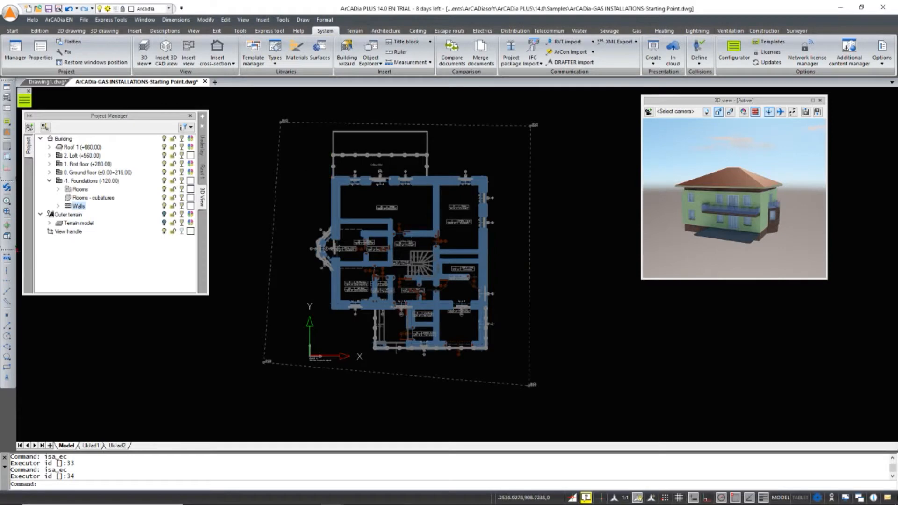
click(58, 209)
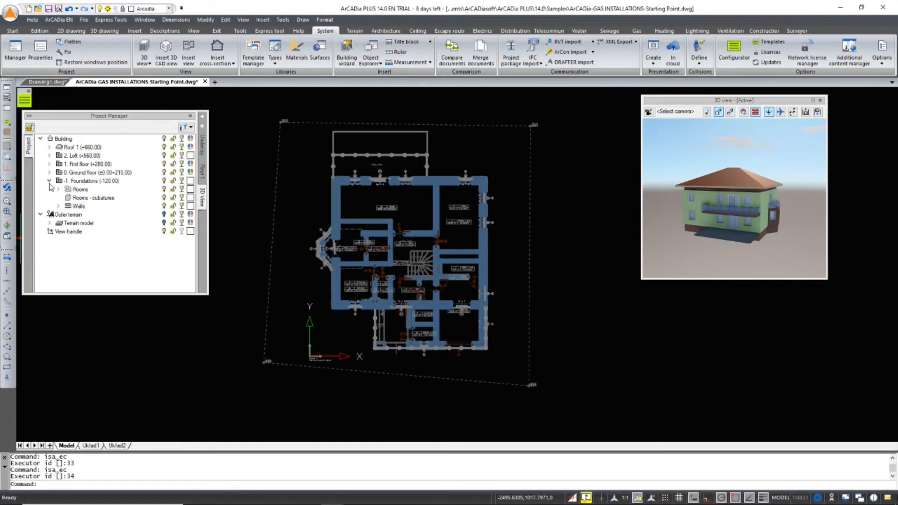
- Inspect the house facades from several sides in the enlarged 3D view and restore the view's size
click(813, 100)
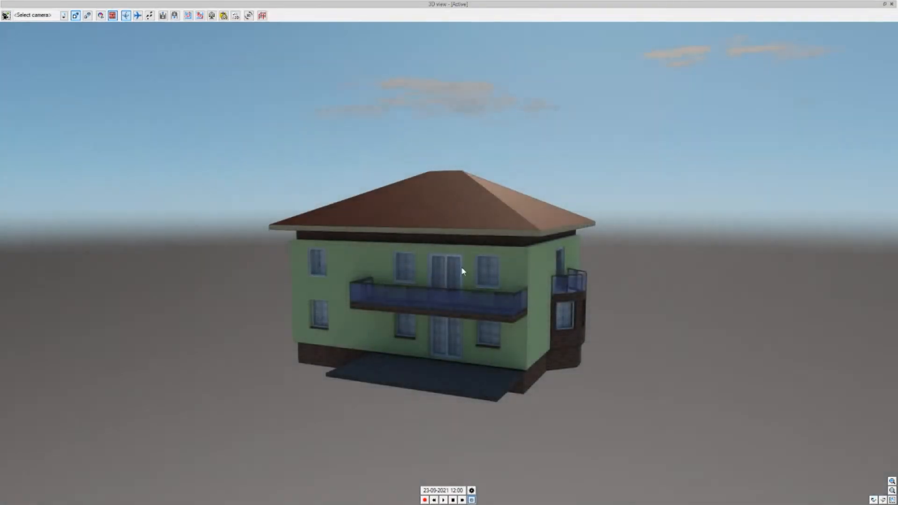
scroll(463, 261, up, 5)
drag(467, 262, 239, 238)
drag(645, 248, 486, 216)
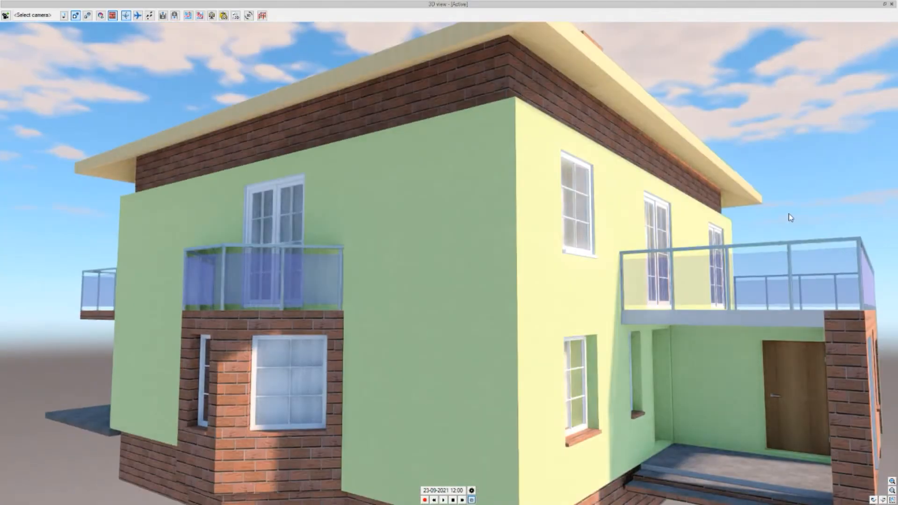
click(885, 4)
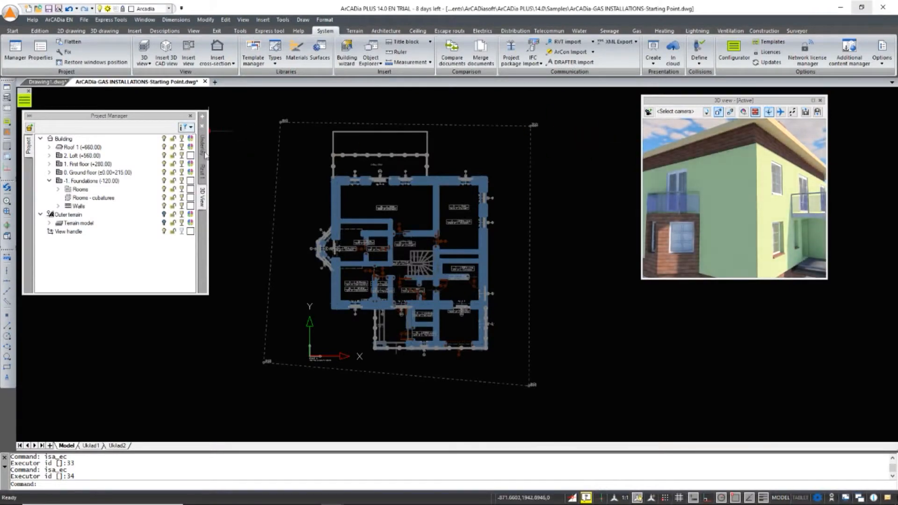
- Make the whole Building transparent in the 3D view and check the model from the entrance side
click(64, 138)
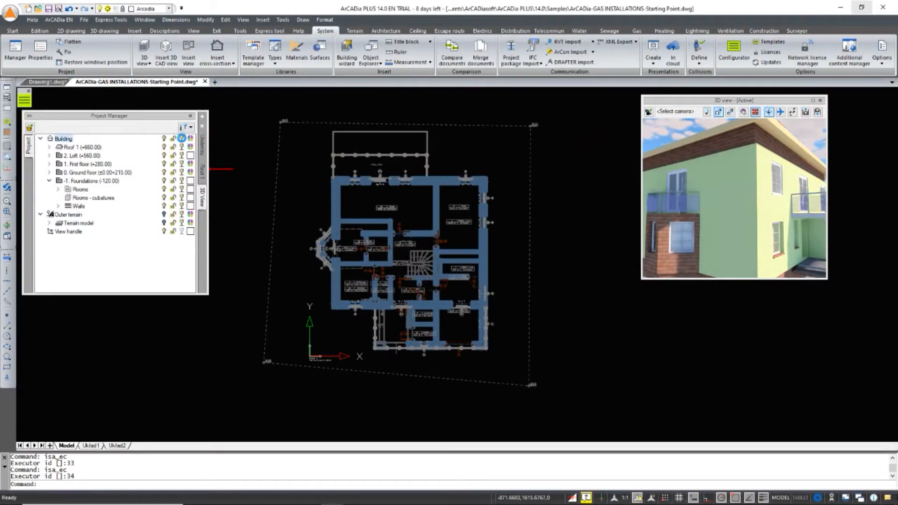
scroll(727, 189, up, 6)
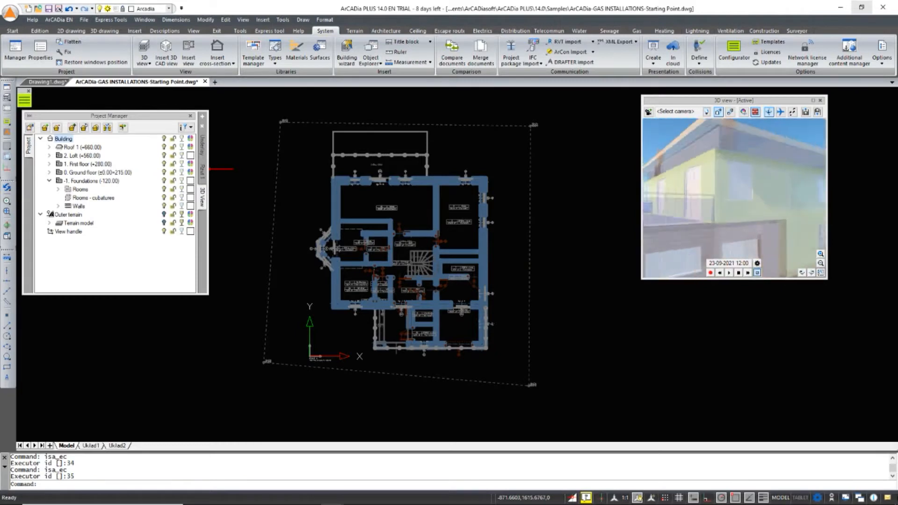
scroll(727, 191, down, 6)
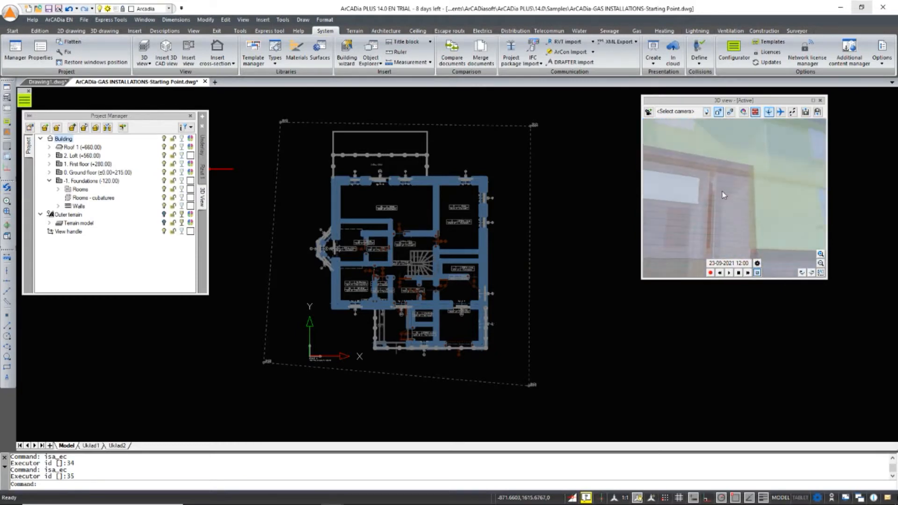
mouse_move(727, 192)
mouse_down()
mouse_move(776, 192)
mouse_move(717, 197)
mouse_up()
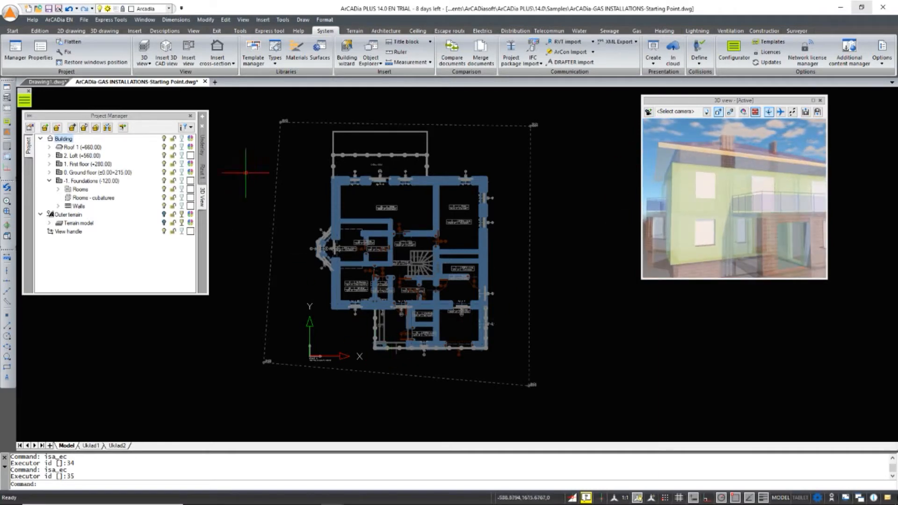
- Return to the first floor plan, take a full-screen look at the transparent model and close the 3D view
click(468, 220)
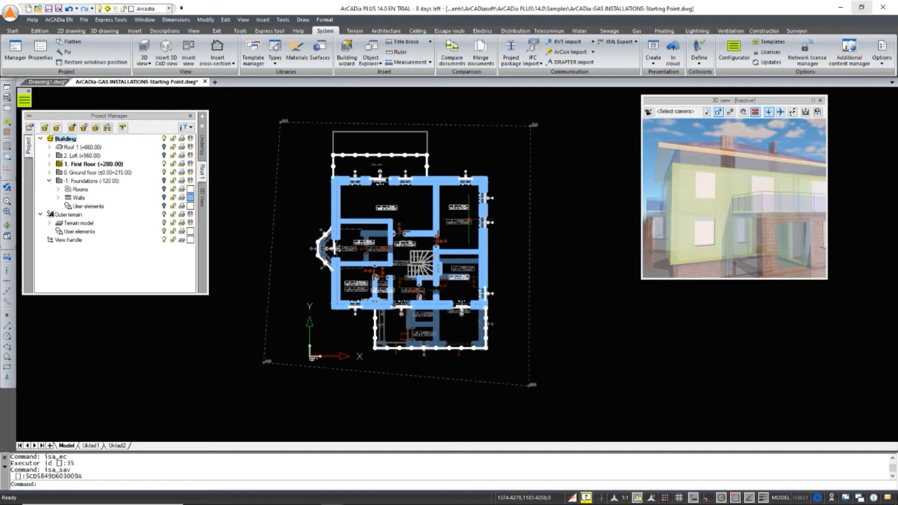
scroll(468, 220, up, 2)
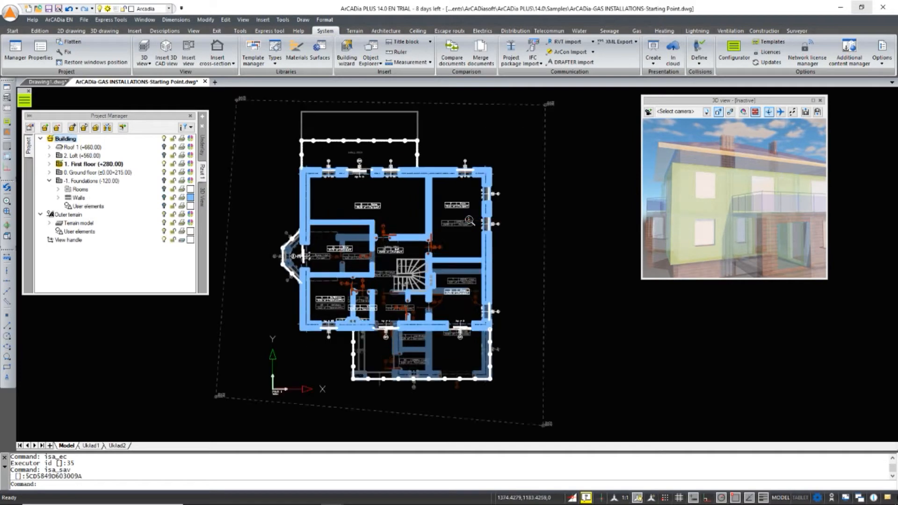
click(814, 100)
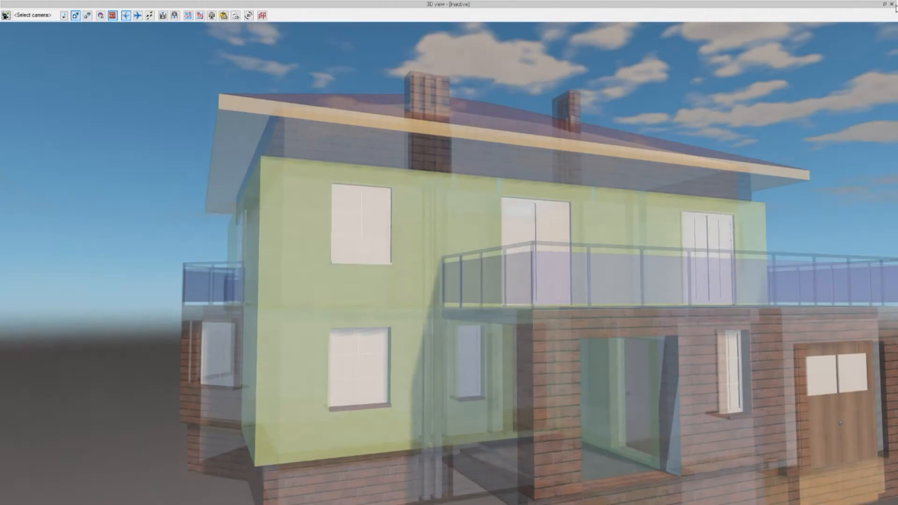
click(892, 4)
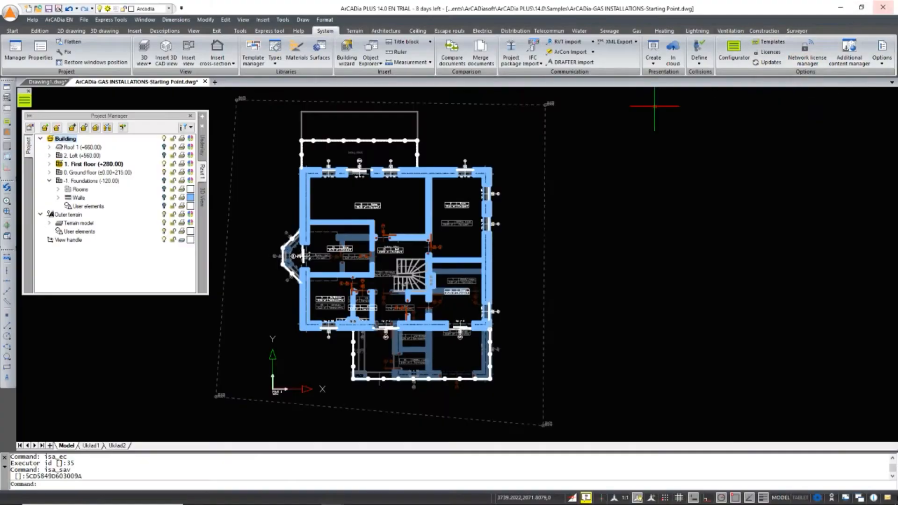
click(637, 31)
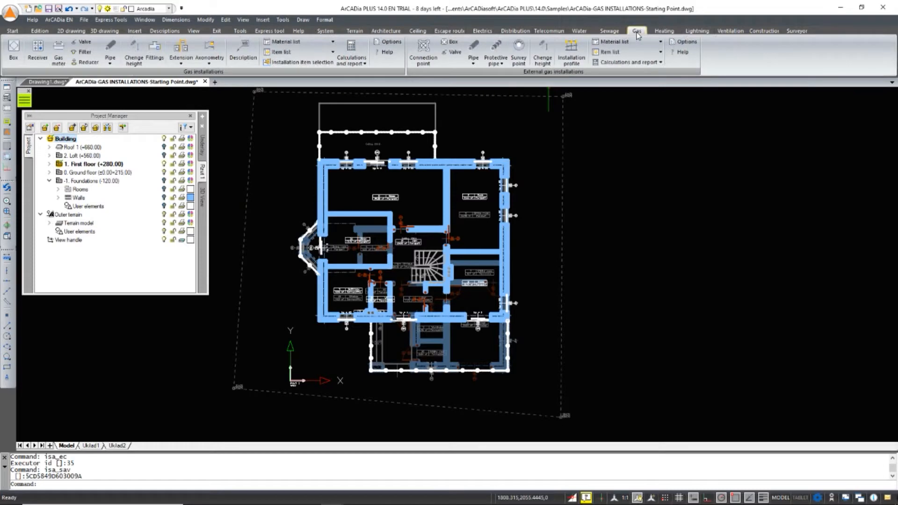
click(15, 47)
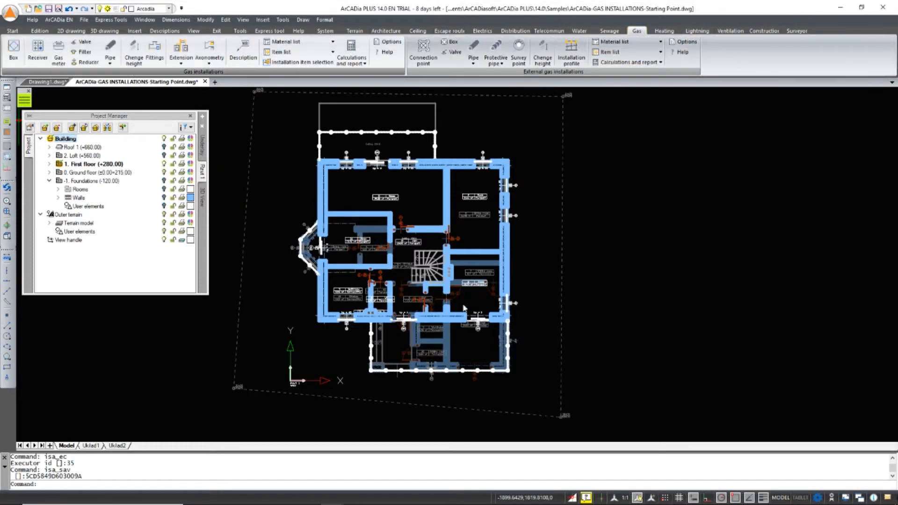
scroll(531, 344, up, 3)
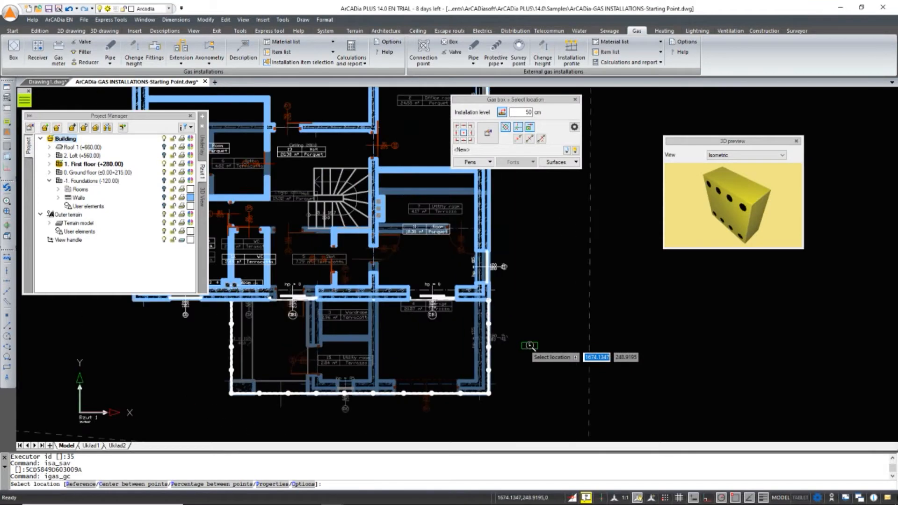
scroll(496, 360, up, 2)
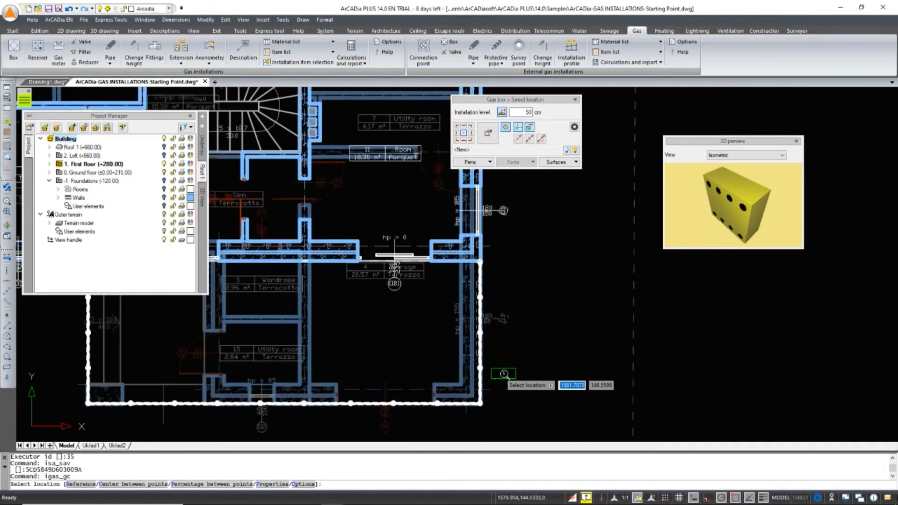
key(Escape)
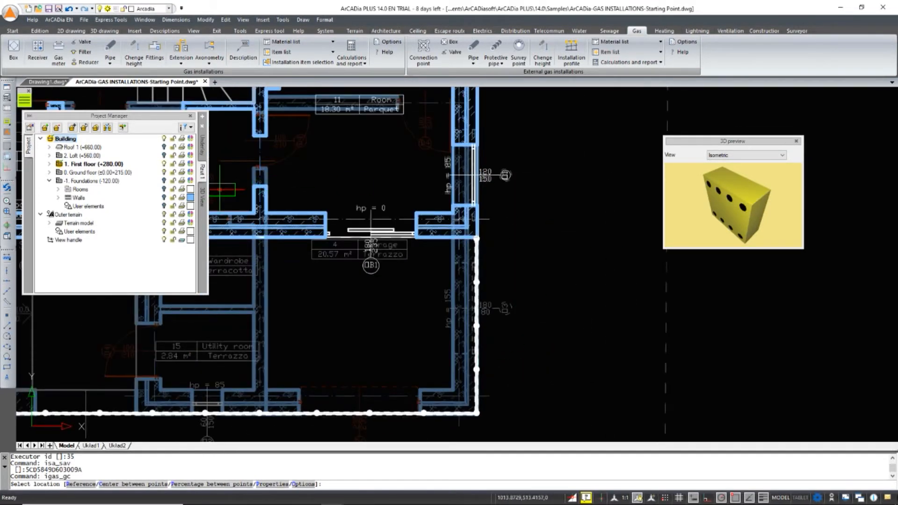
- Make the Ground floor the active level and keep Natural gas (2) as the Gaz ziemny fuel family in the gas project options
double_click(82, 172)
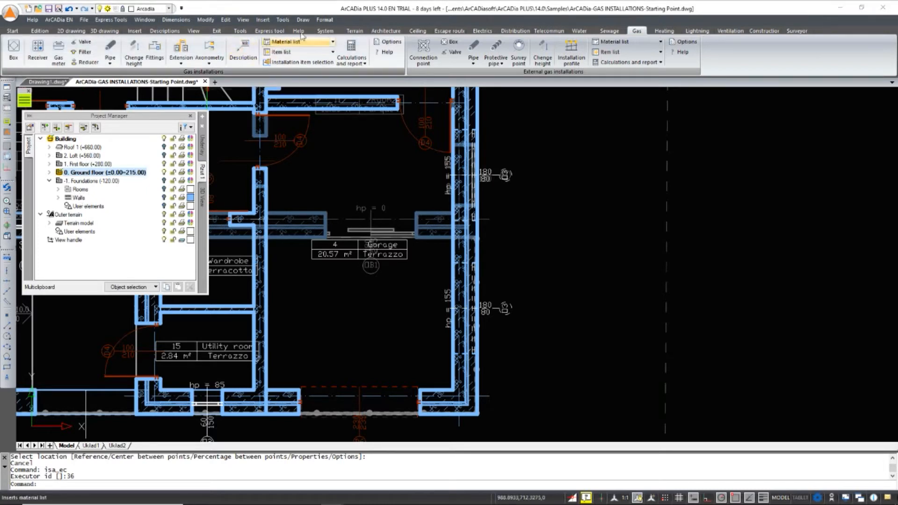
click(393, 42)
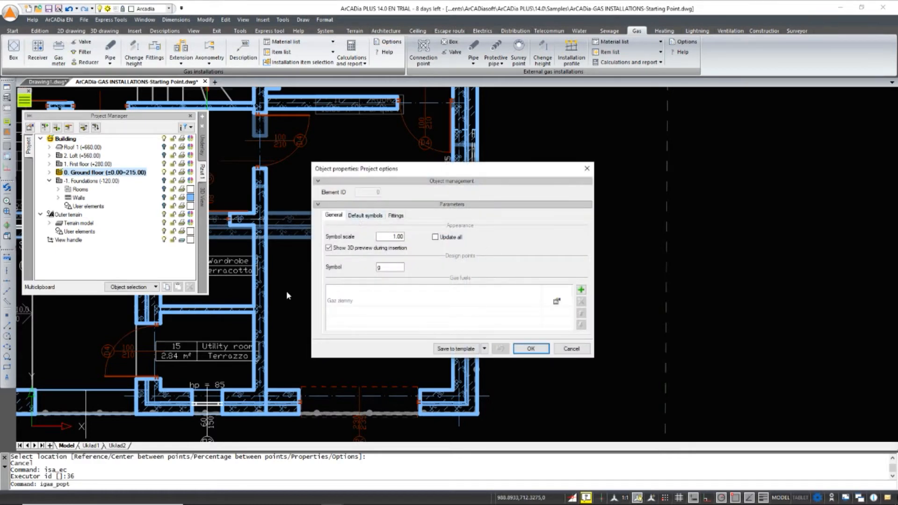
click(556, 302)
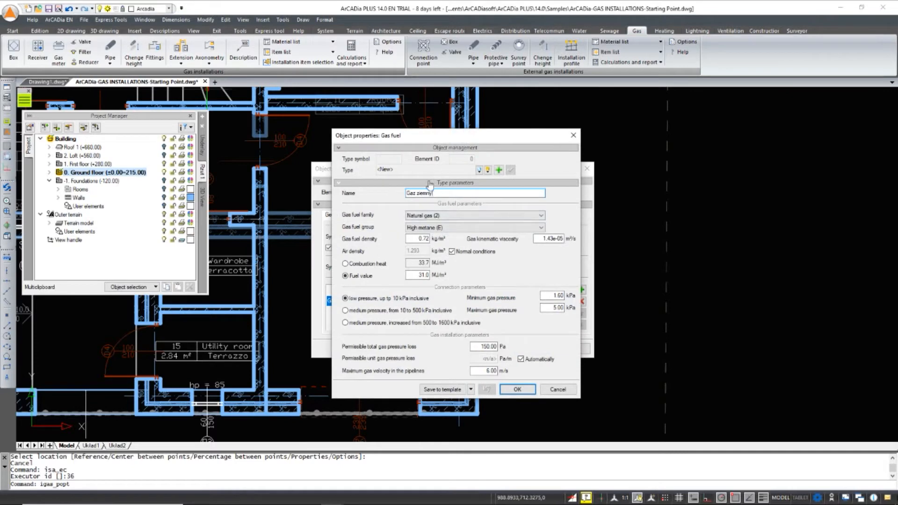
click(451, 216)
click(454, 234)
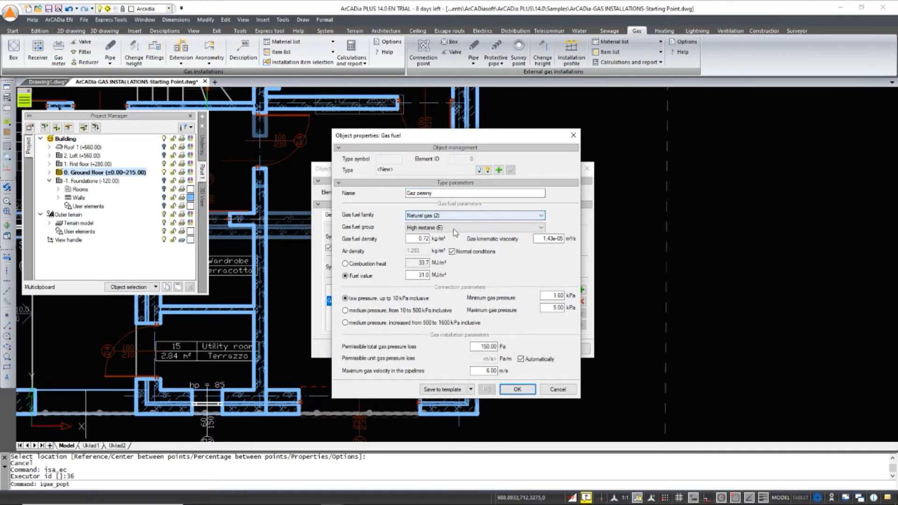
click(453, 234)
click(452, 234)
click(458, 218)
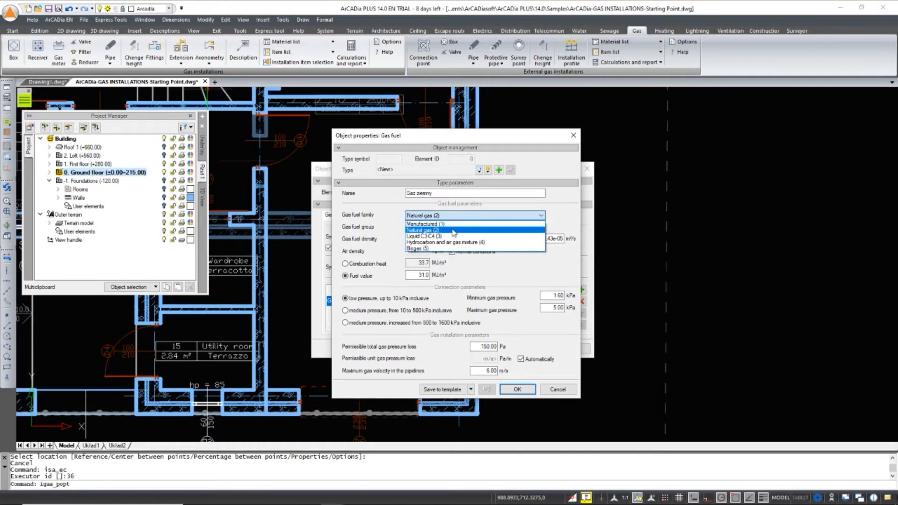
click(464, 218)
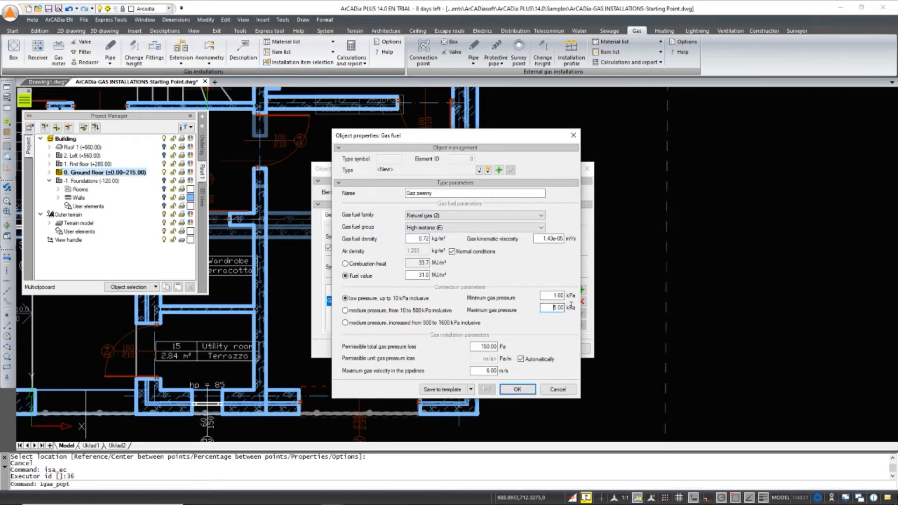
- Set the fuel's maximum gas pressure to 2.5 kPa and the maximum gas velocity in the pipelines to 3 m/s
text(2.5)
click(484, 347)
click(483, 371)
click(517, 389)
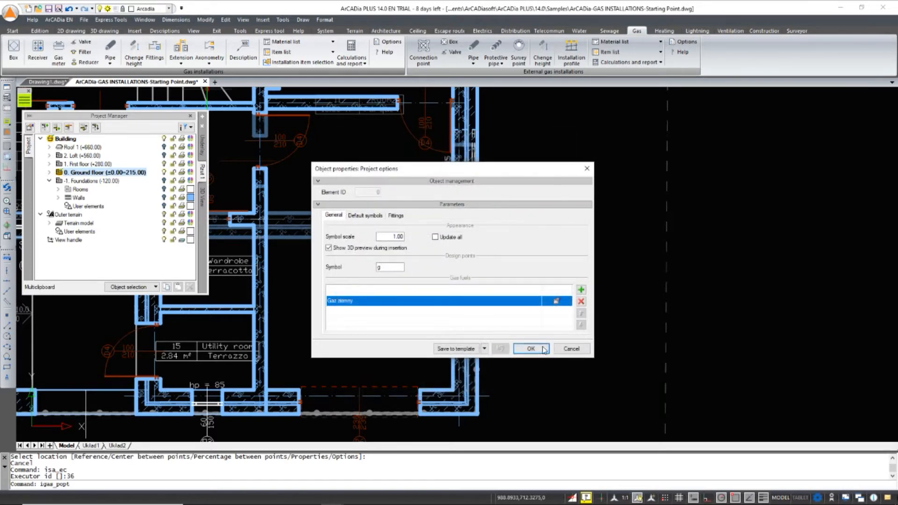
- Review the fittings settings and the list of detection angles, and accept the gas project options
click(397, 215)
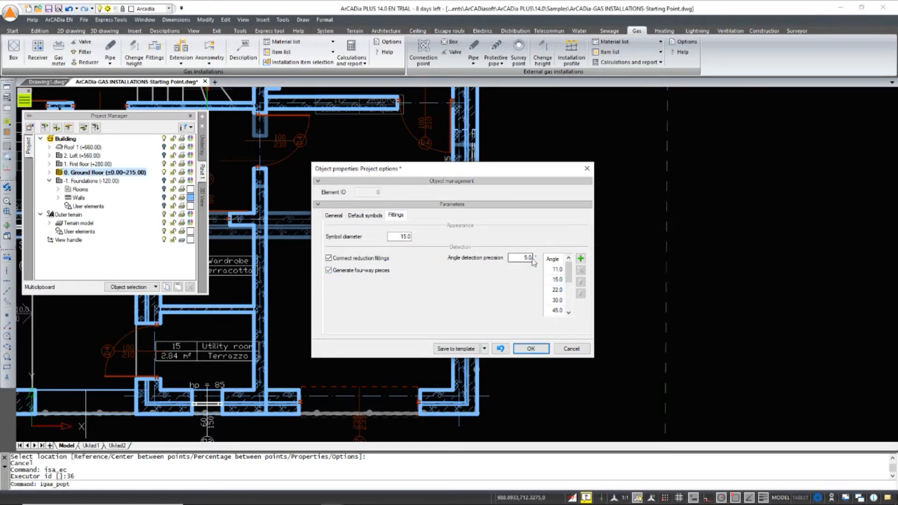
mouse_move(569, 280)
mouse_down()
mouse_move(568, 300)
mouse_move(569, 286)
mouse_up()
click(532, 350)
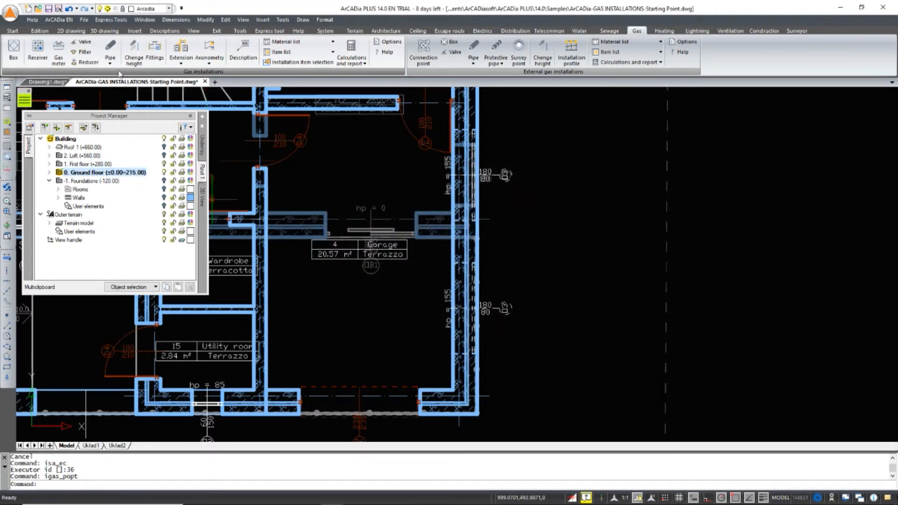
- Start inserting a gas box, check its fuel parameters and assign the Gaz ziemny fuel in the box properties
click(14, 49)
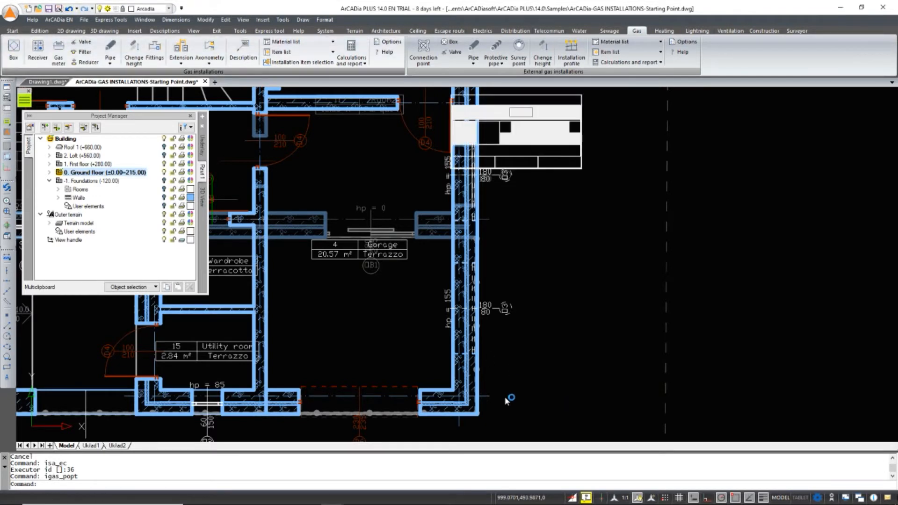
scroll(503, 397, up, 4)
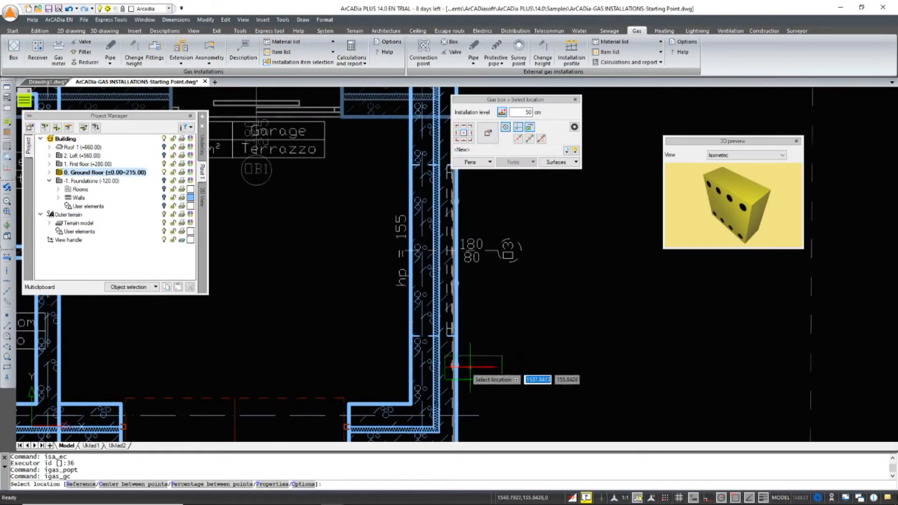
scroll(470, 367, up, 3)
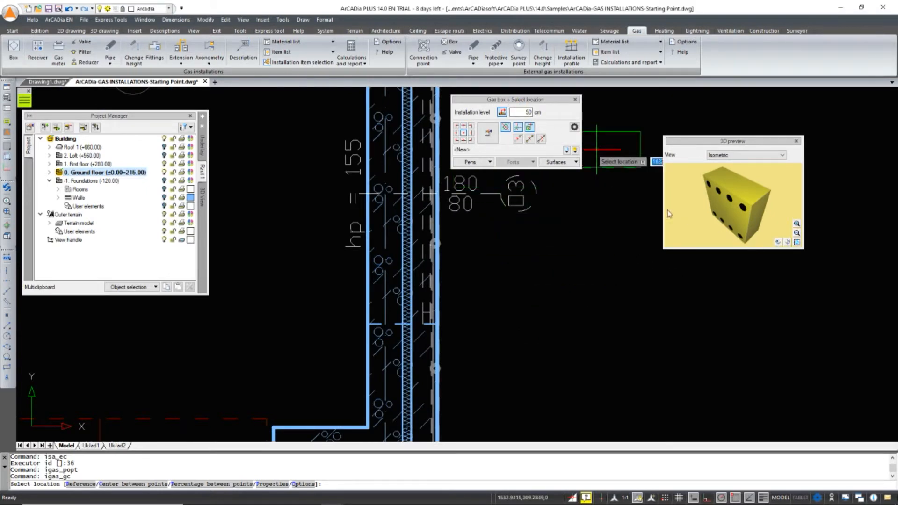
click(488, 135)
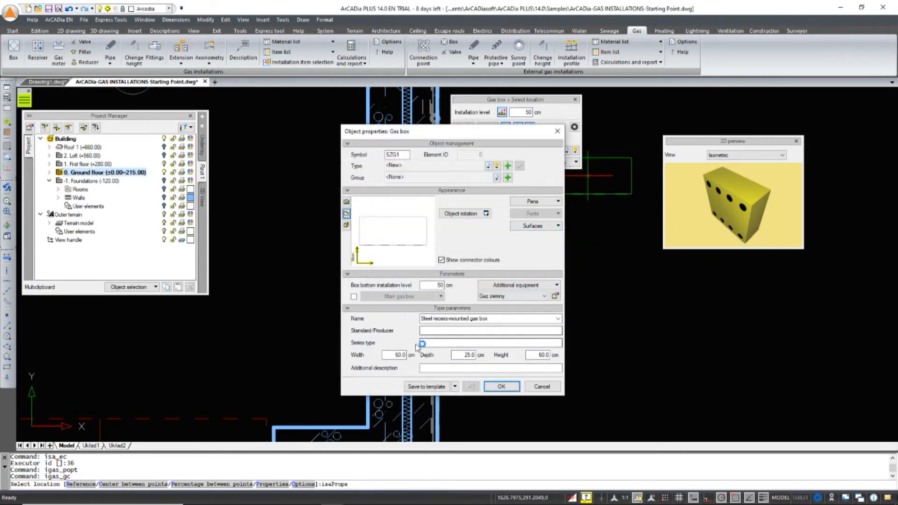
click(556, 295)
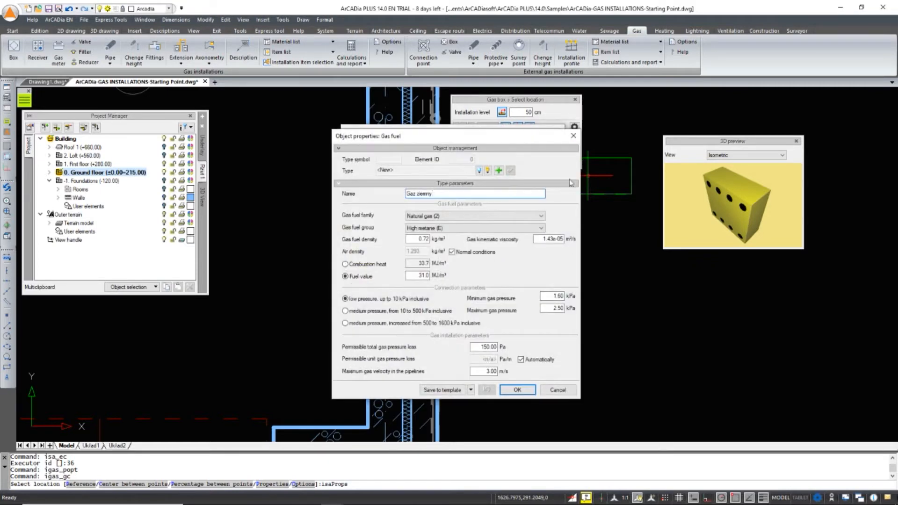
click(574, 136)
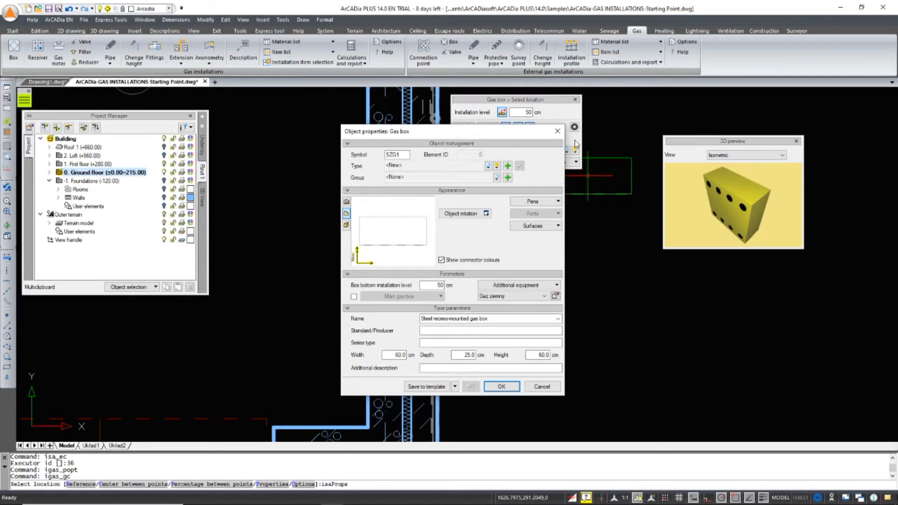
click(545, 296)
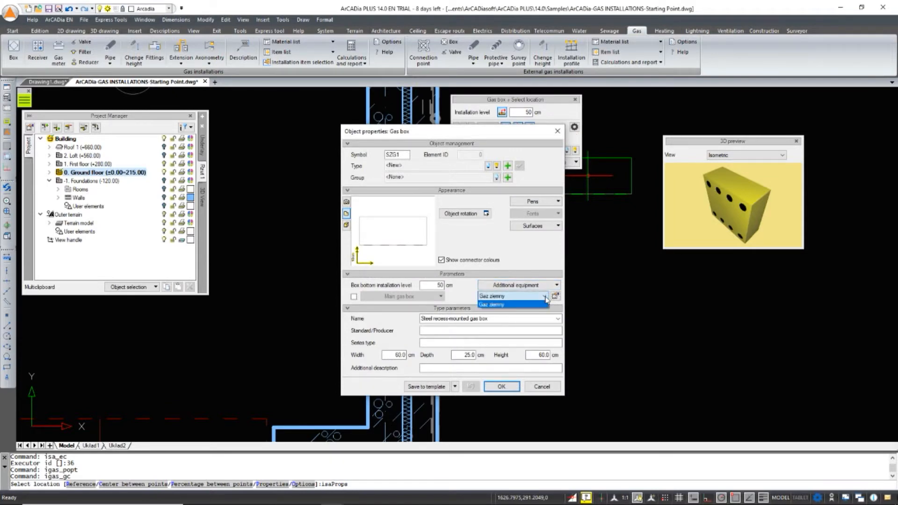
click(538, 304)
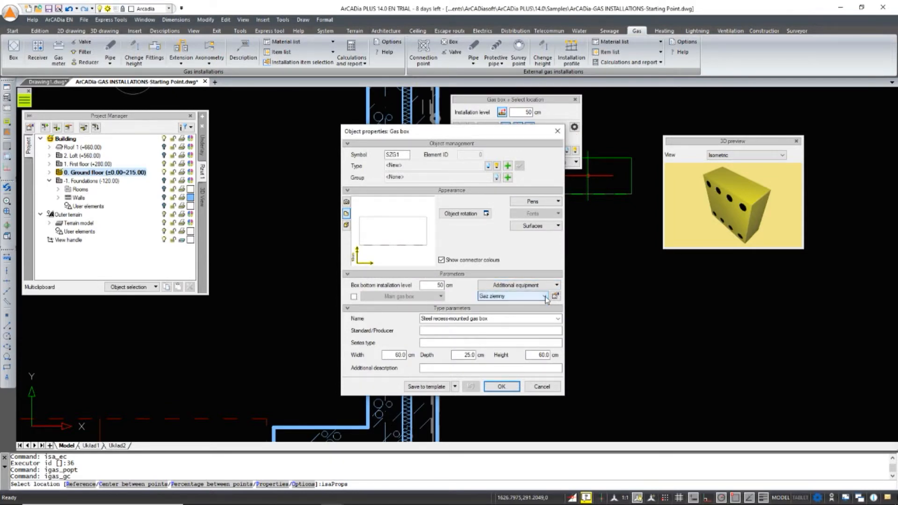
click(501, 387)
- Place the gas box against the outer face of the garage side wall near the corner, aligned along the wall with object snap off and ortho on
scroll(455, 388, up, 4)
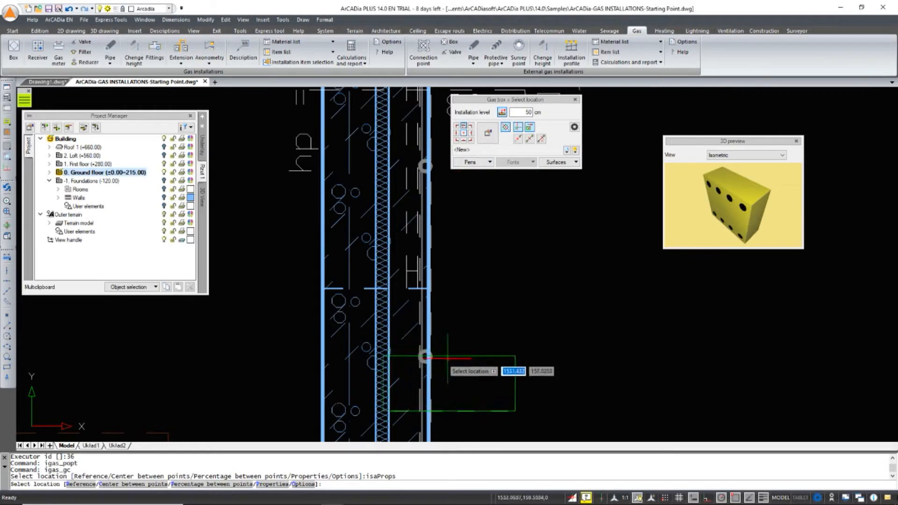
middle_drag(449, 368, 488, 281)
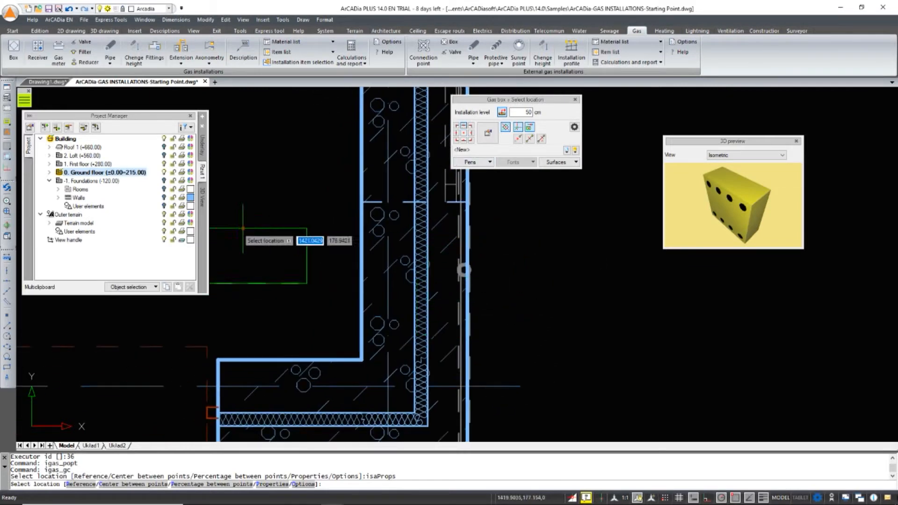
scroll(456, 364, up, 2)
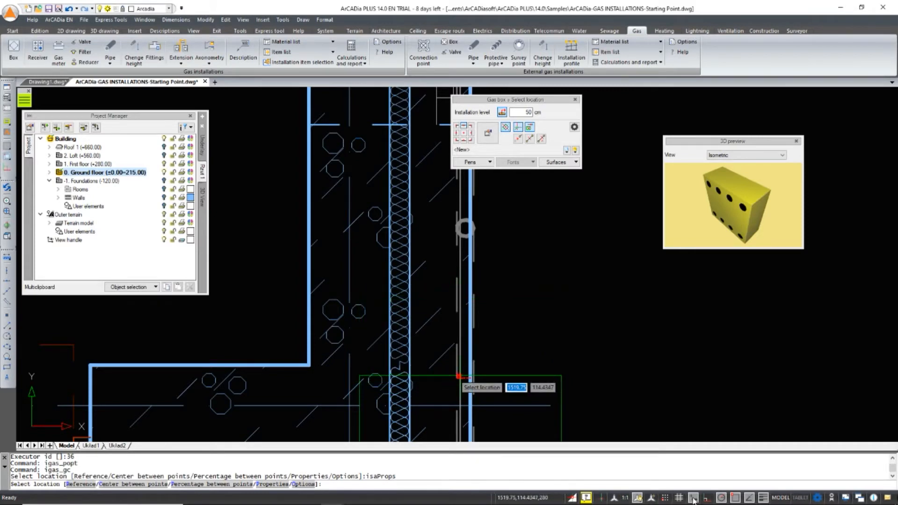
click(735, 497)
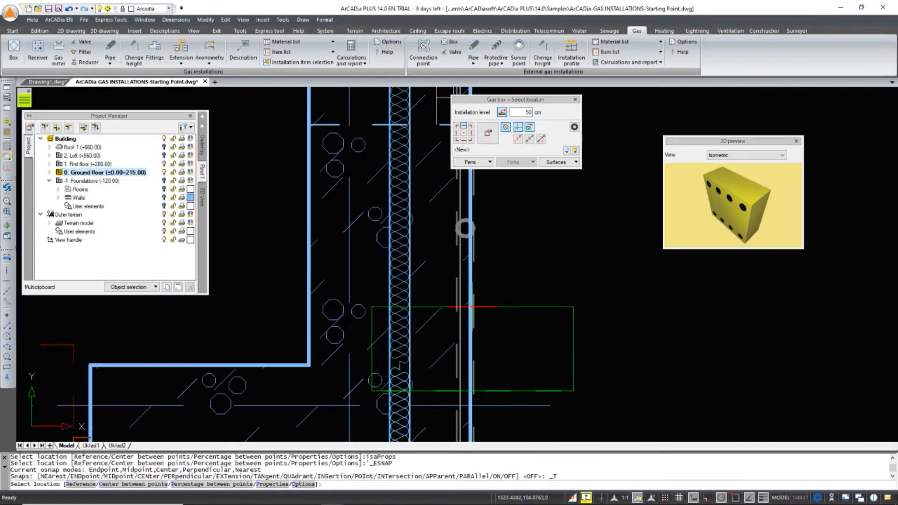
click(473, 307)
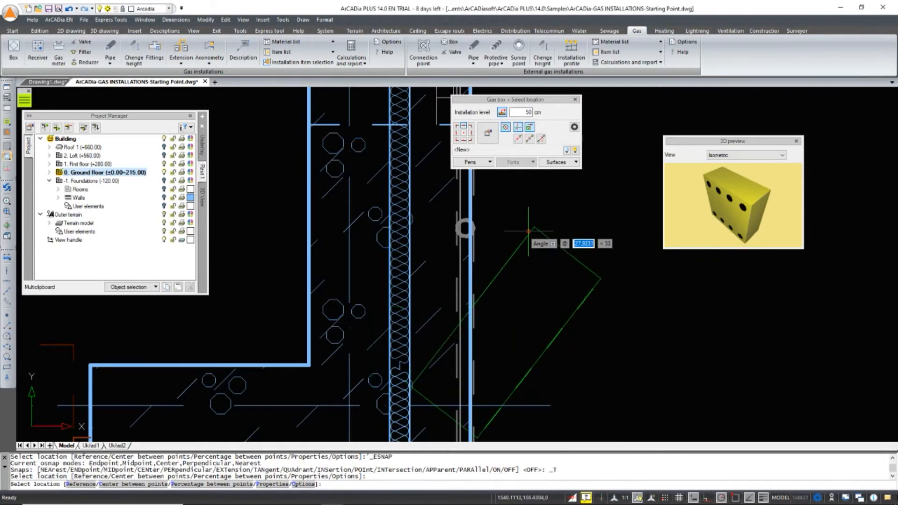
key(F8)
click(500, 208)
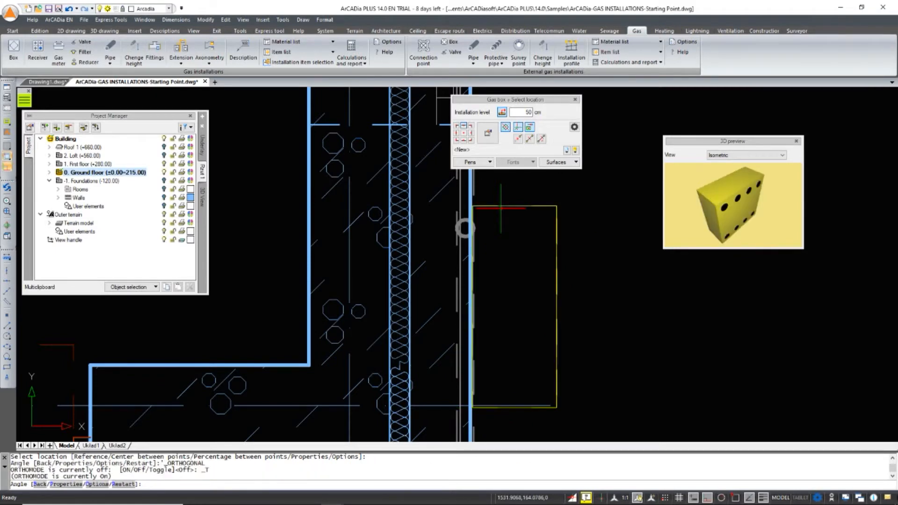
key(Escape)
key(Escape)
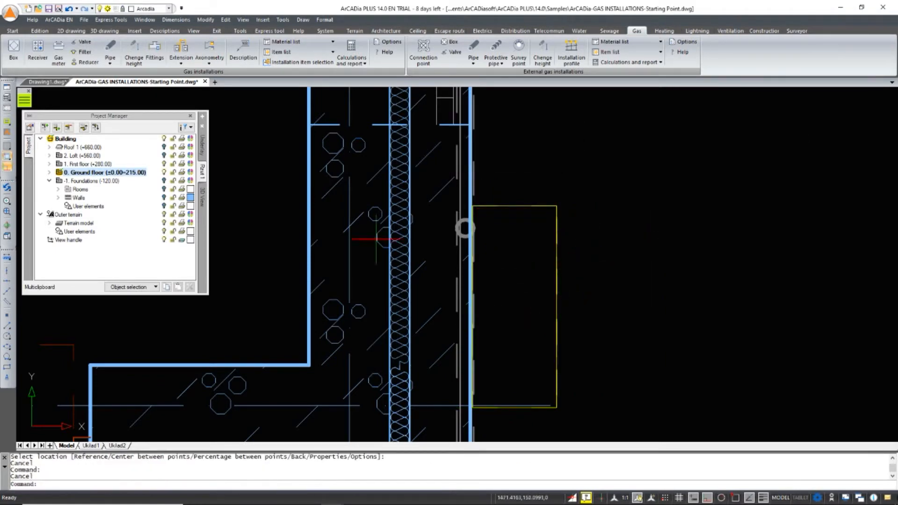
- Set the level of detail of the floor plan view to Low
right_click(203, 174)
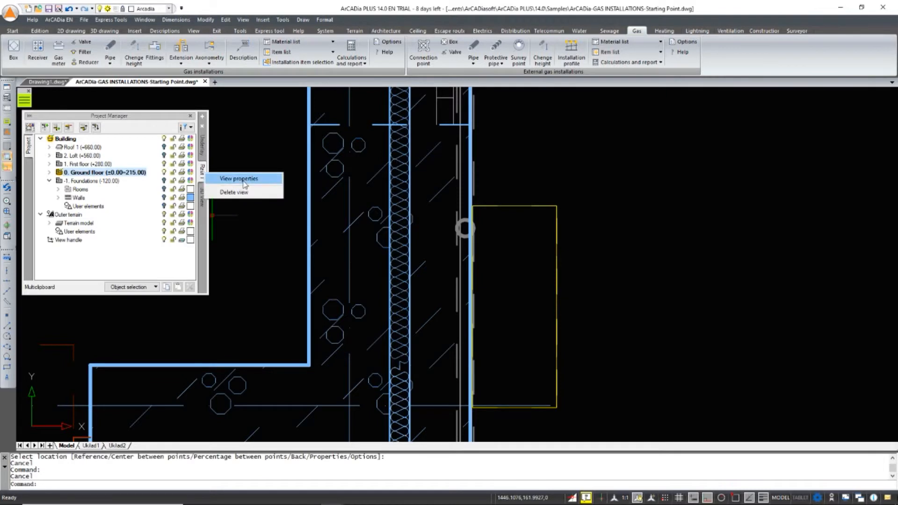
click(231, 179)
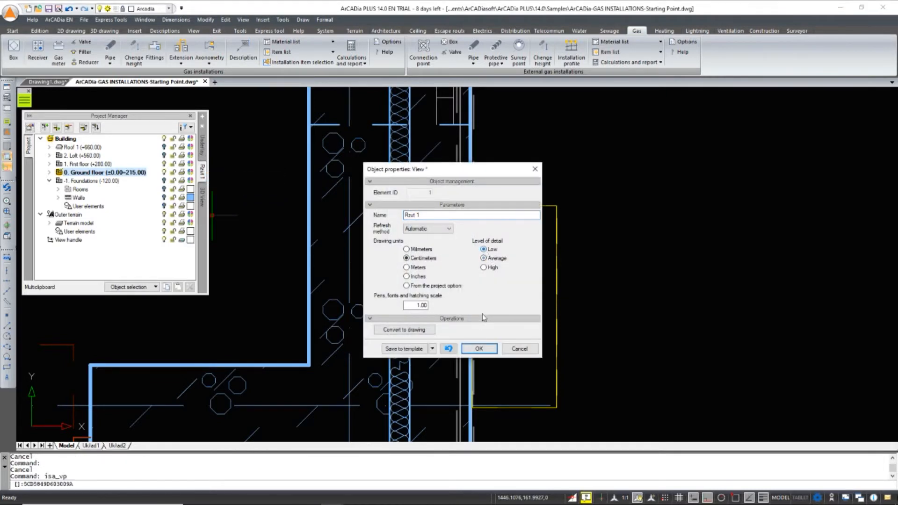
click(479, 349)
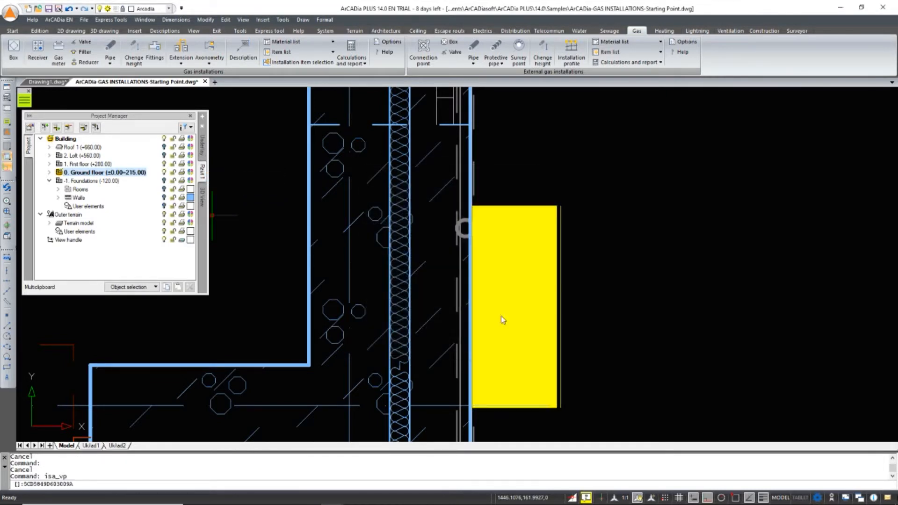
- Inspect the gas box's placement against the garage's outer wall and the surrounding part of the ground floor plan
scroll(533, 300, down, 4)
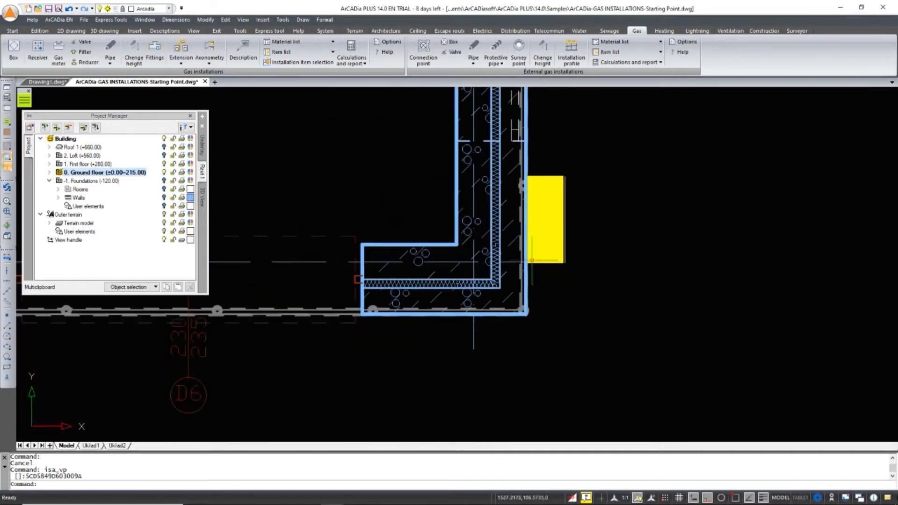
scroll(557, 261, up, 2)
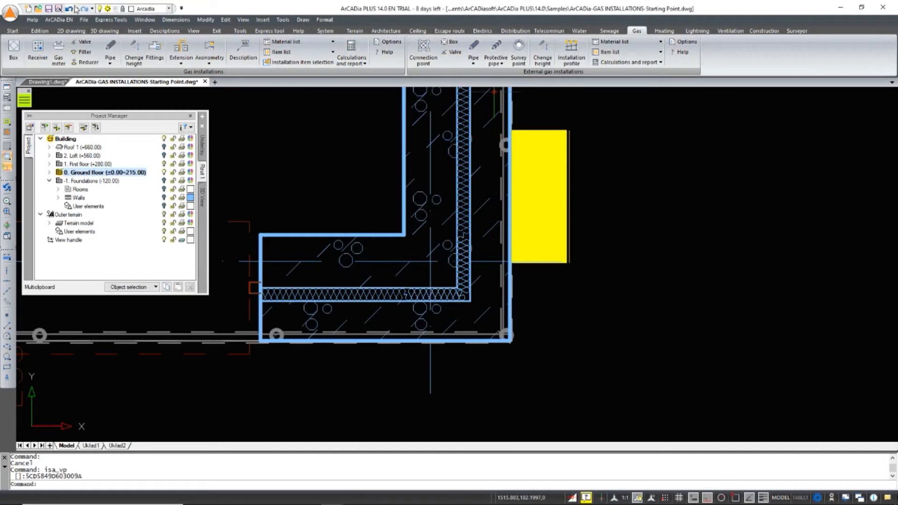
click(587, 174)
click(554, 148)
middle_drag(551, 244, 528, 316)
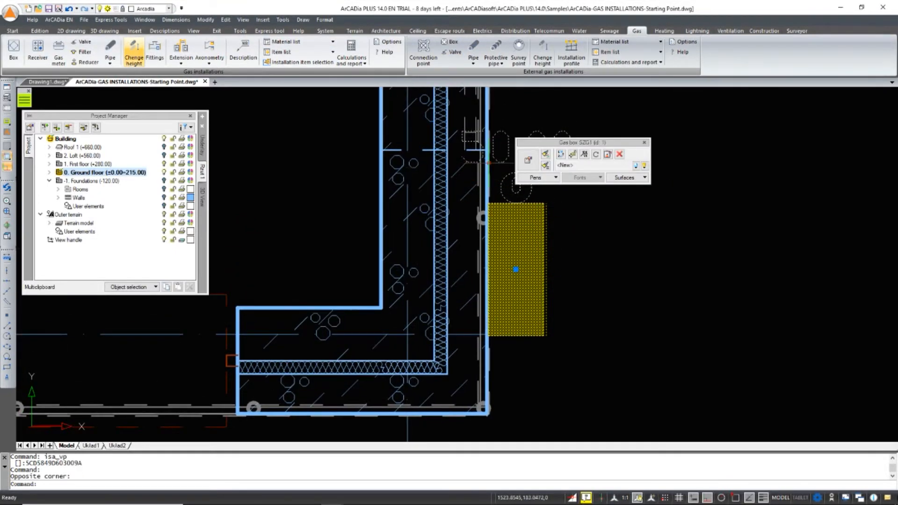
scroll(262, 164, down, 2)
key(Escape)
mouse_move(265, 168)
middle_down()
mouse_move(335, 183)
mouse_move(410, 219)
mouse_move(455, 177)
middle_up()
scroll(343, 174, down, 1)
scroll(619, 241, down, 2)
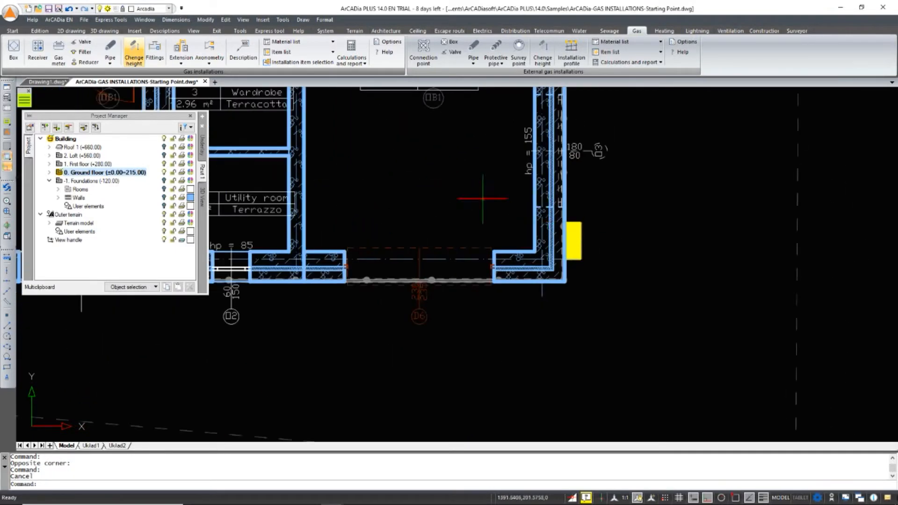
scroll(652, 213, down, 2)
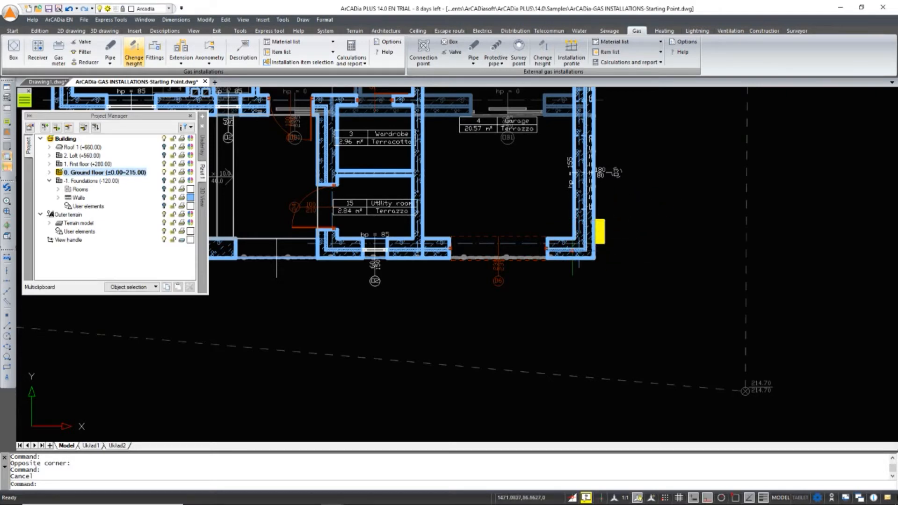
- Review the gas box's object properties, including its bottom installation level, and accept them
scroll(580, 244, up, 2)
click(624, 218)
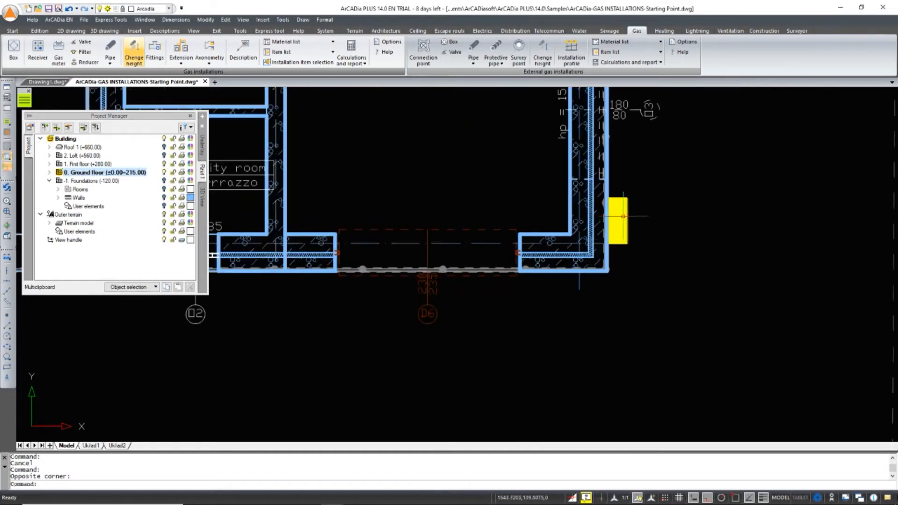
click(627, 206)
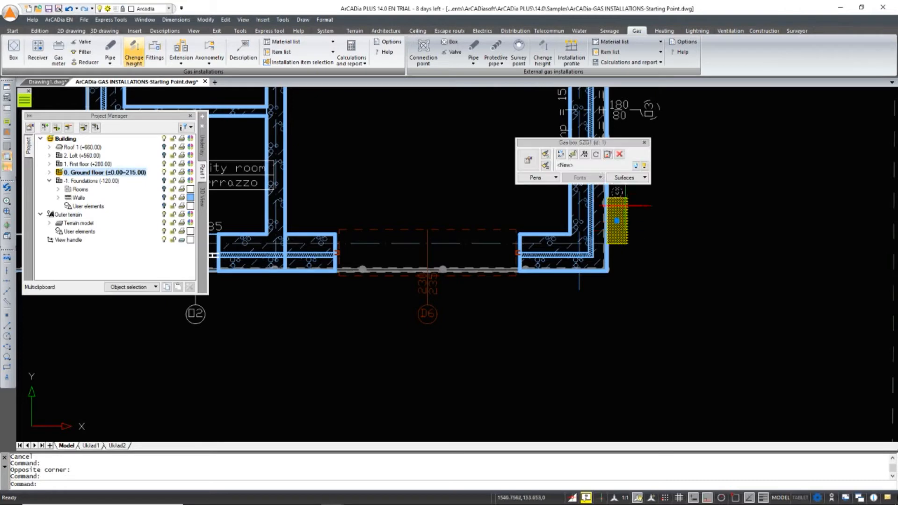
click(527, 160)
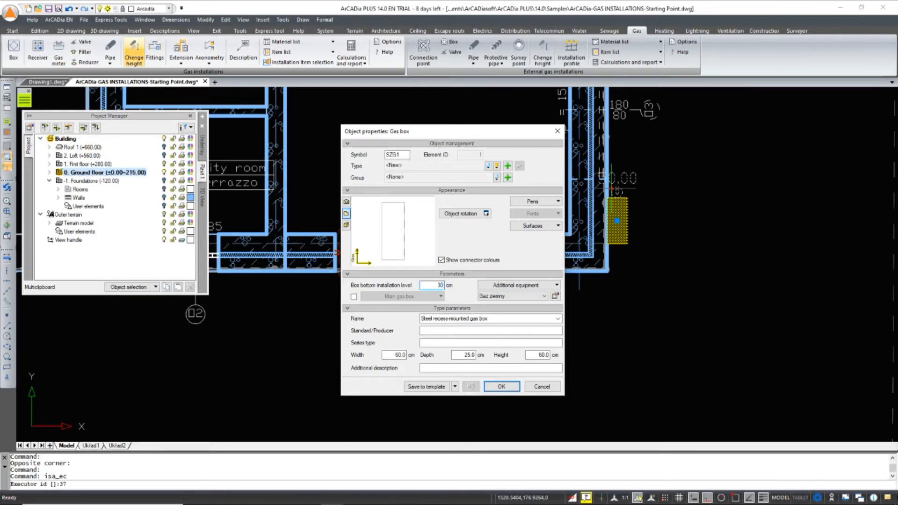
click(500, 386)
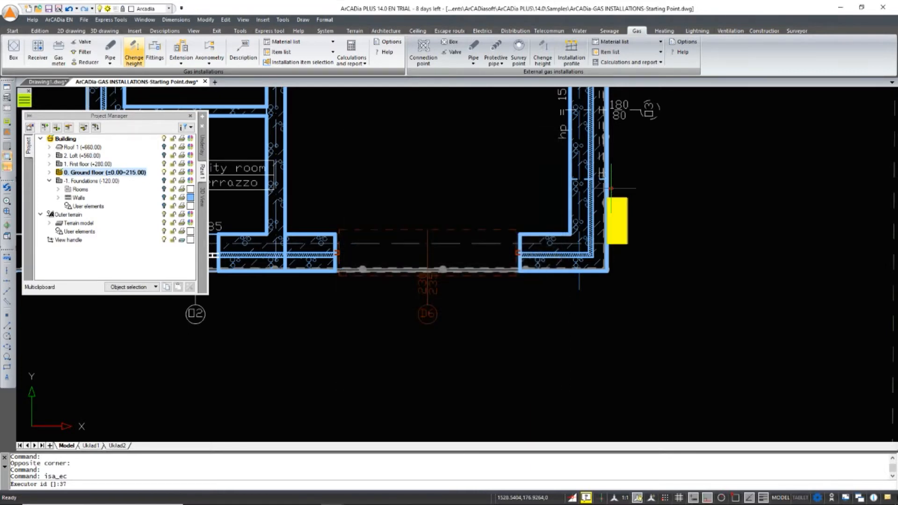
- Hide the First floor storey so that it no longer overlaps the ground floor plan
scroll(577, 304, down, 2)
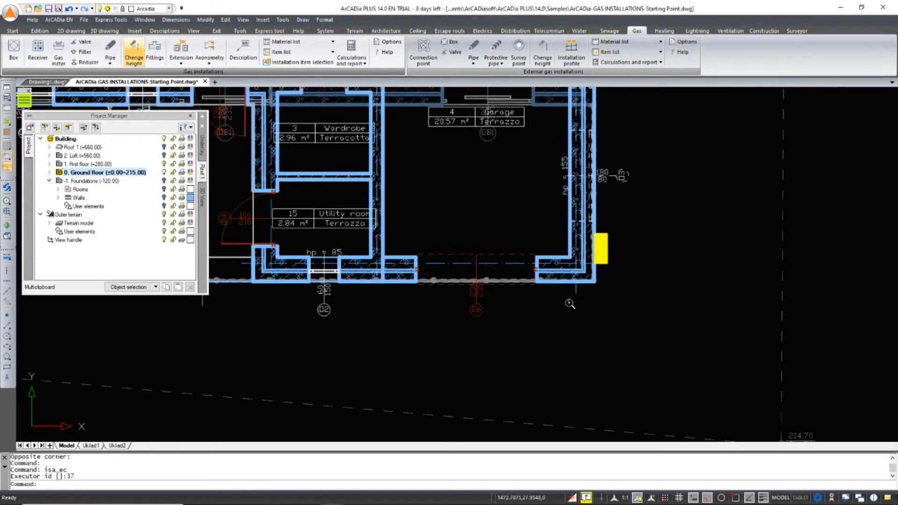
scroll(612, 239, down, 1)
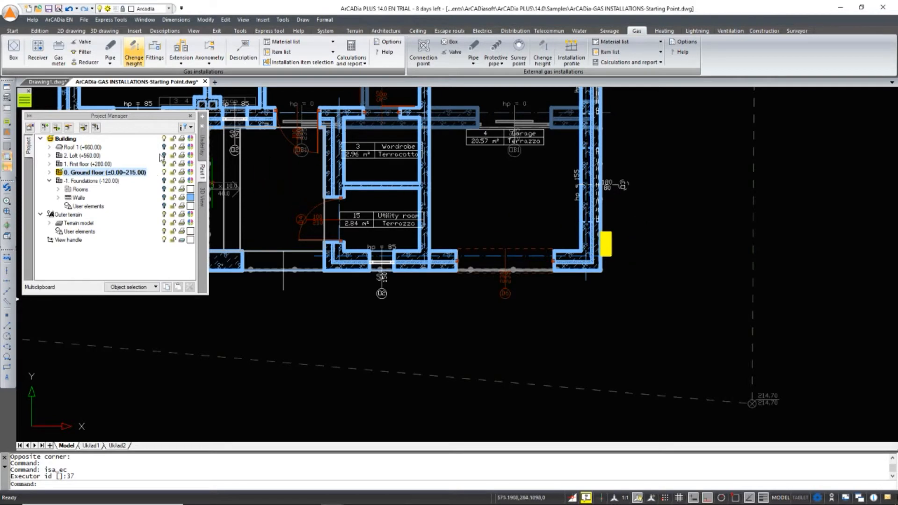
scroll(497, 191, up, 3)
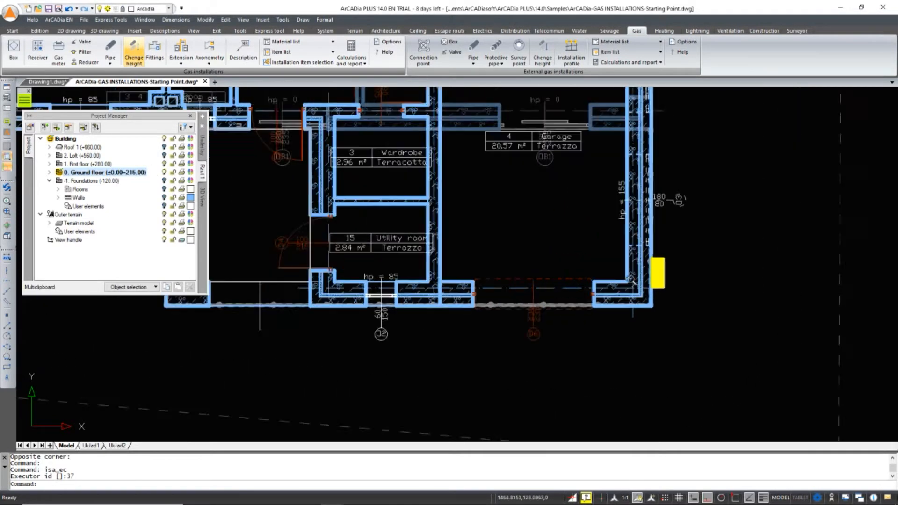
key(Escape)
key(Escape)
scroll(472, 182, down, 3)
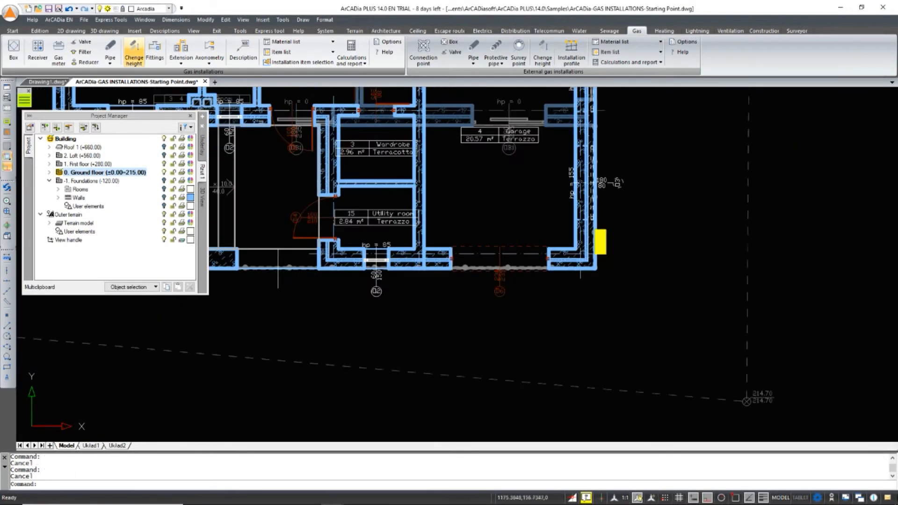
middle_drag(418, 197, 507, 277)
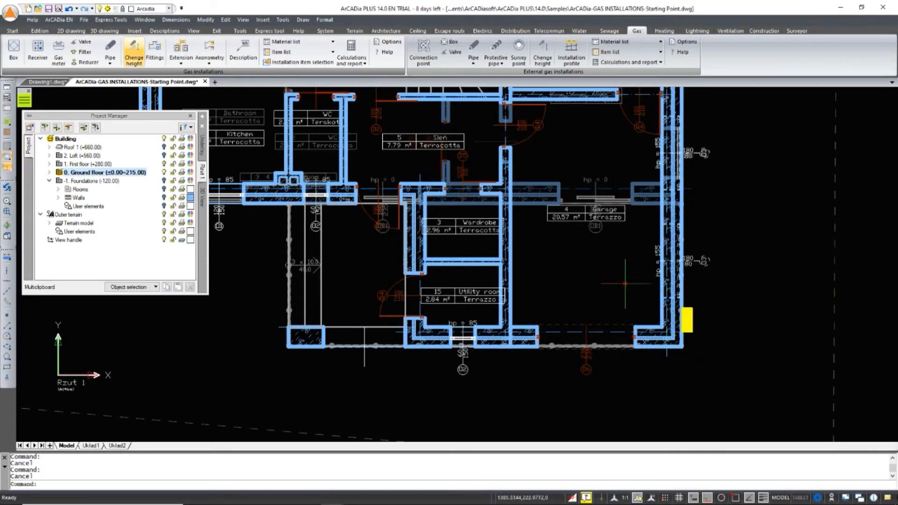
middle_drag(559, 327, 609, 351)
scroll(617, 354, down, 1)
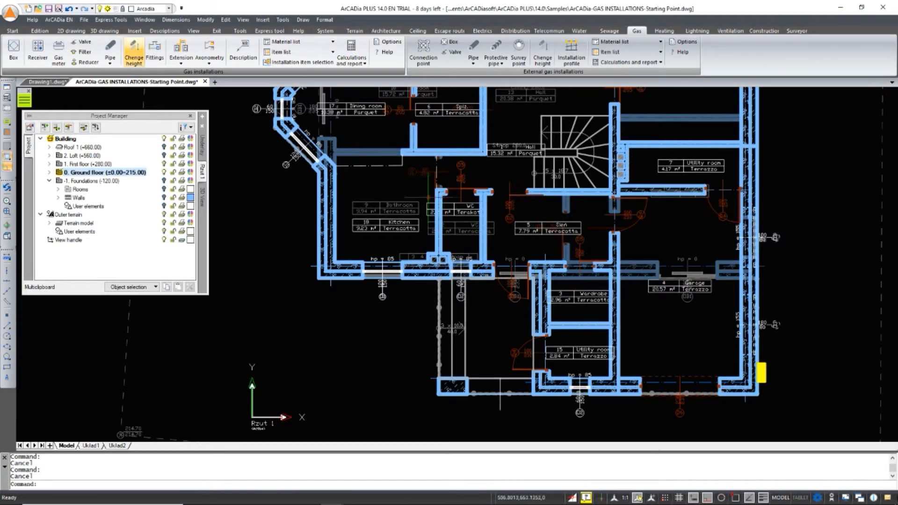
click(164, 164)
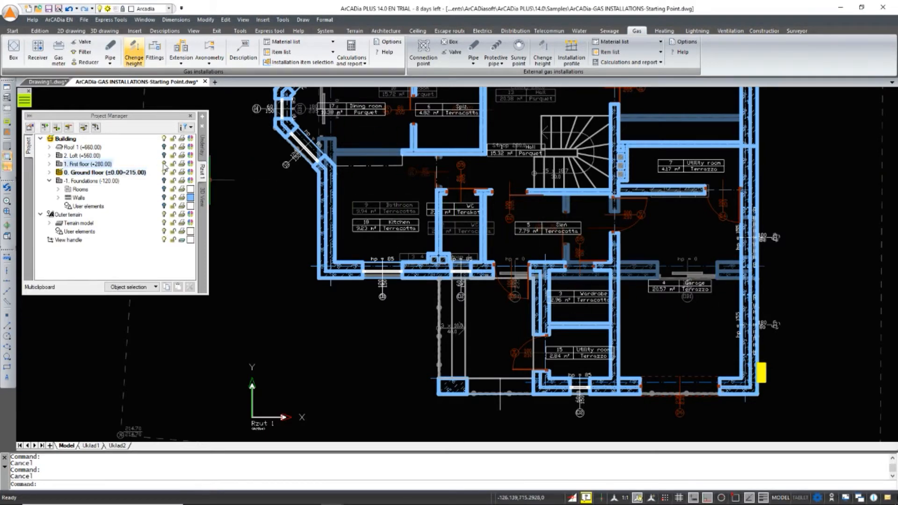
scroll(704, 350, up, 3)
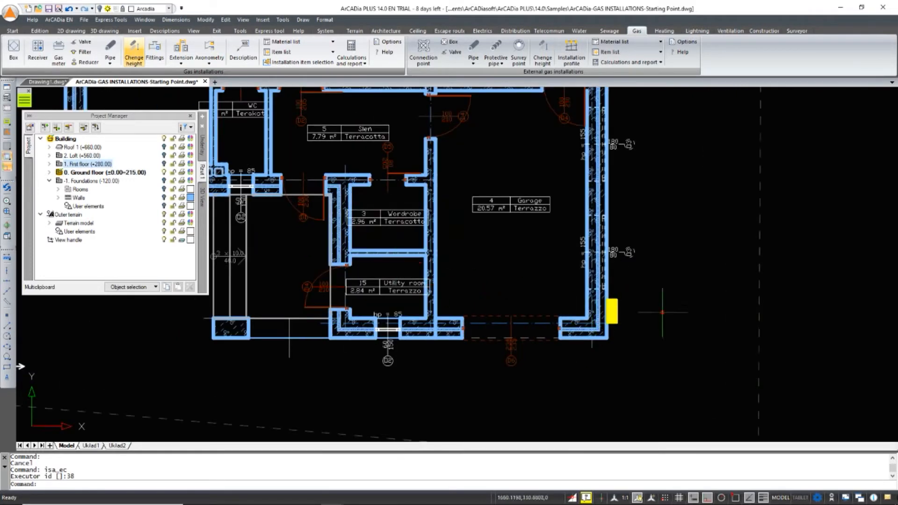
- Start inserting a gas appliance and define it as a Household four-burner cooker with ELT as the producer
middle_drag(541, 299, 552, 320)
scroll(346, 224, up, 2)
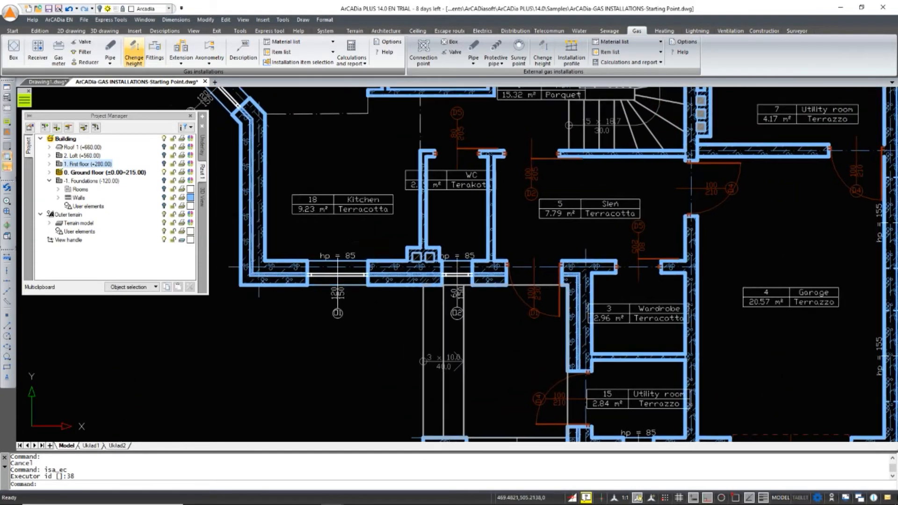
key(Escape)
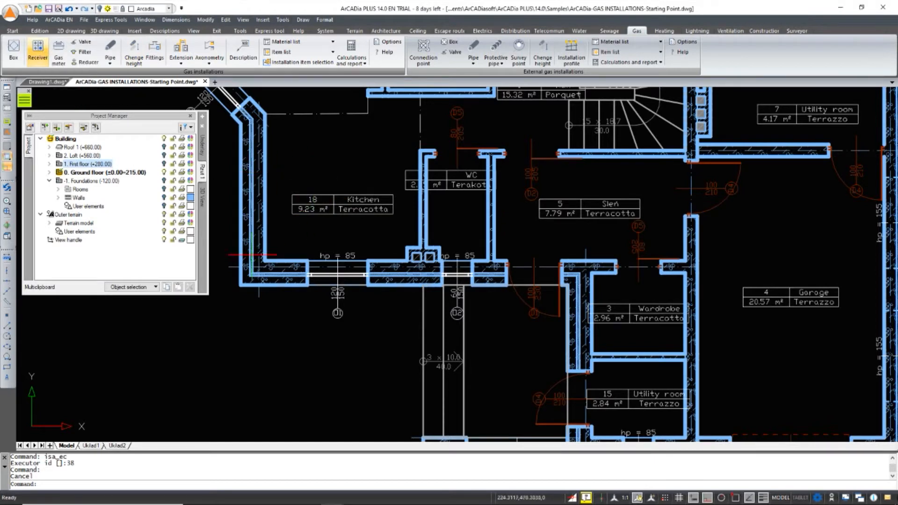
scroll(434, 219, up, 2)
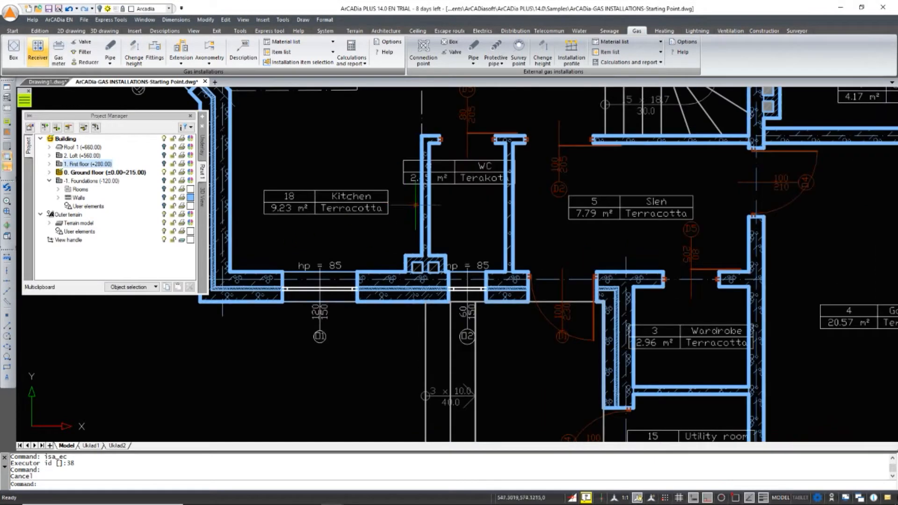
click(38, 52)
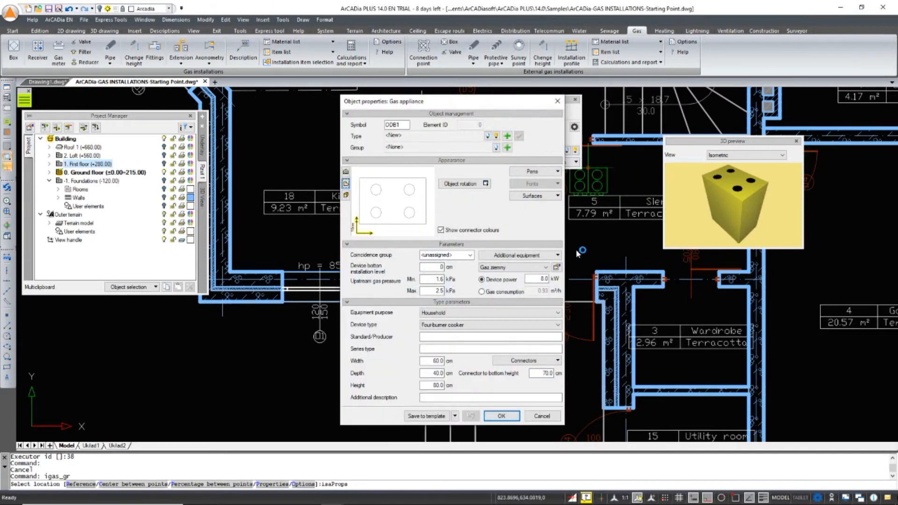
click(467, 313)
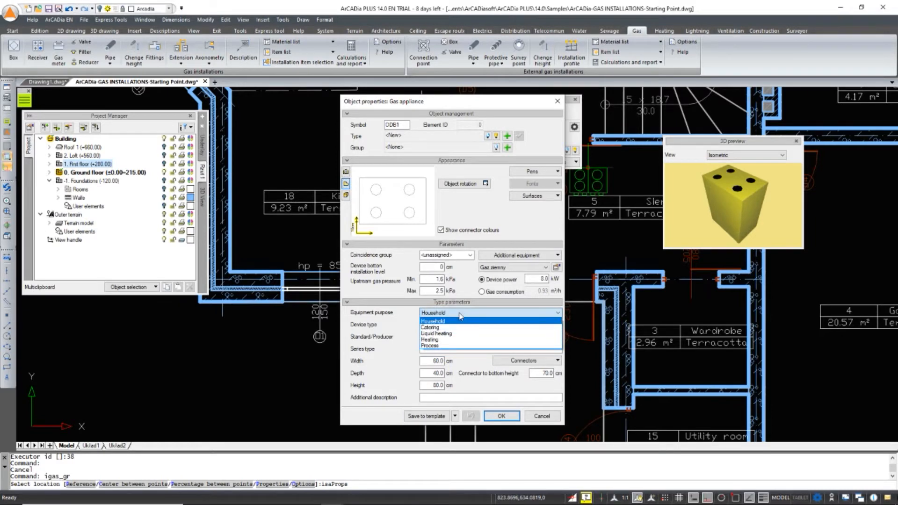
click(461, 321)
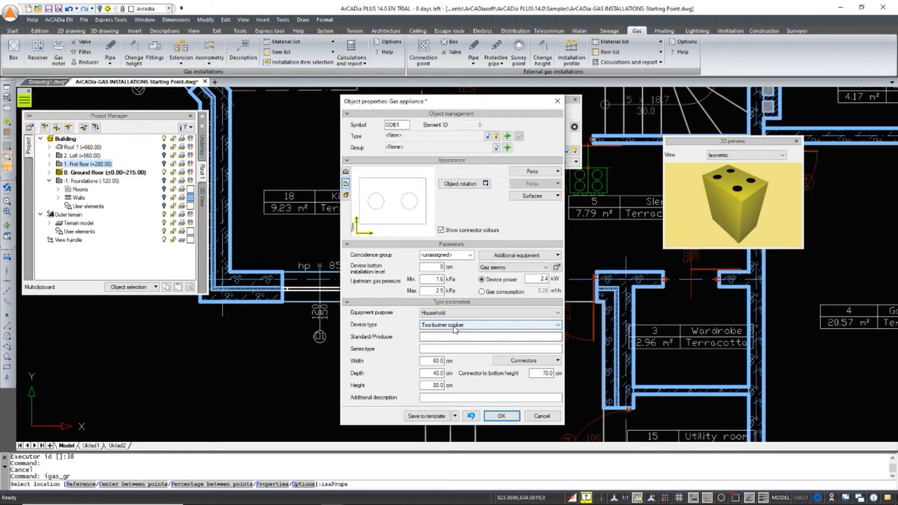
click(468, 326)
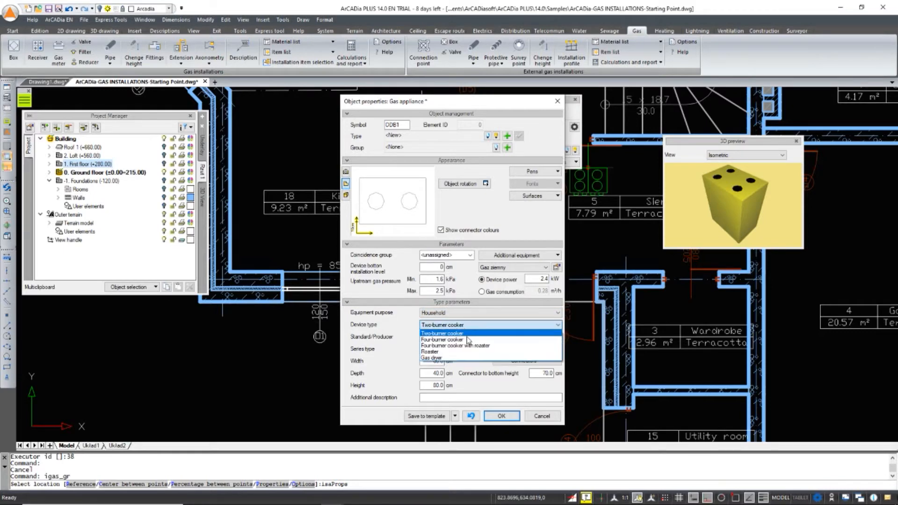
click(468, 340)
click(425, 337)
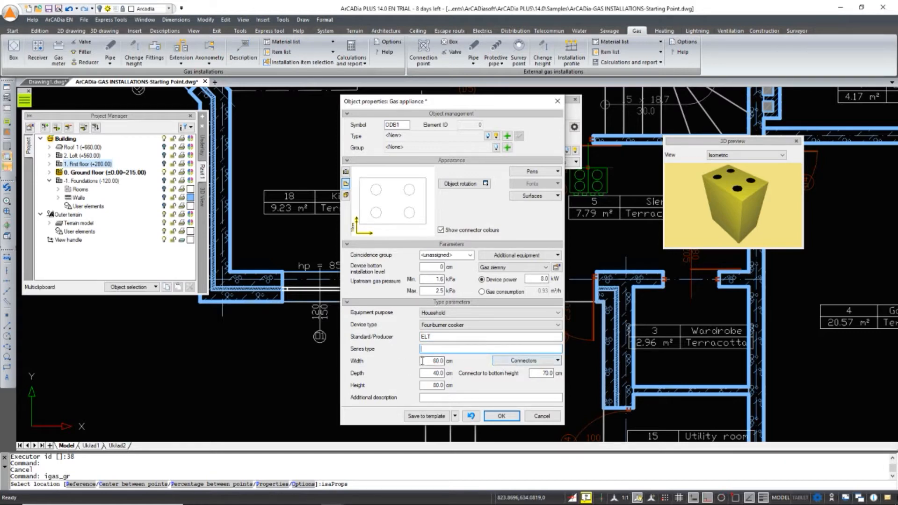
- Look through the standard appliance library, set the cooker's depth to 60 cm and accept its properties
click(496, 136)
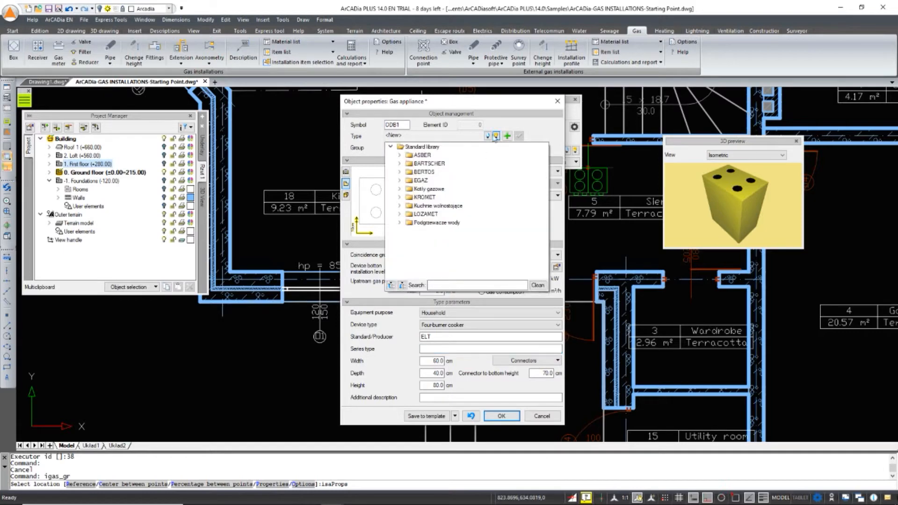
click(495, 136)
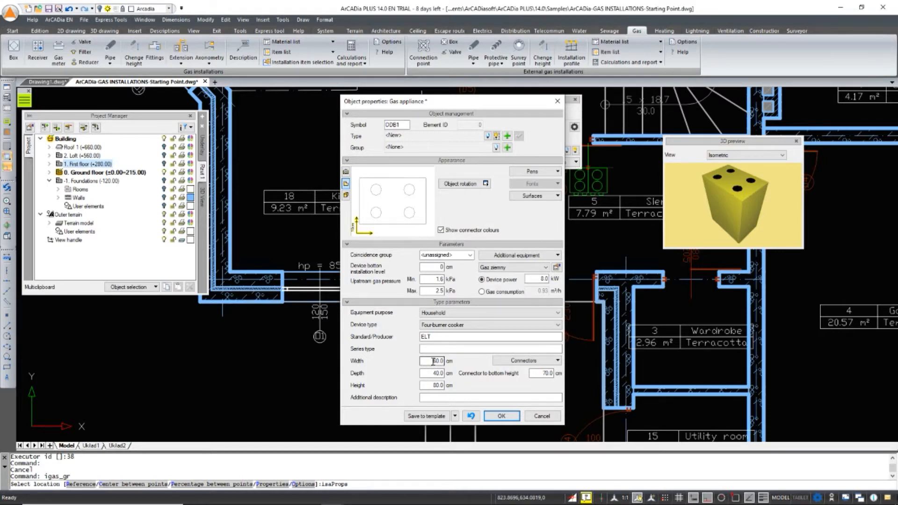
drag(434, 372, 446, 371)
text(65)
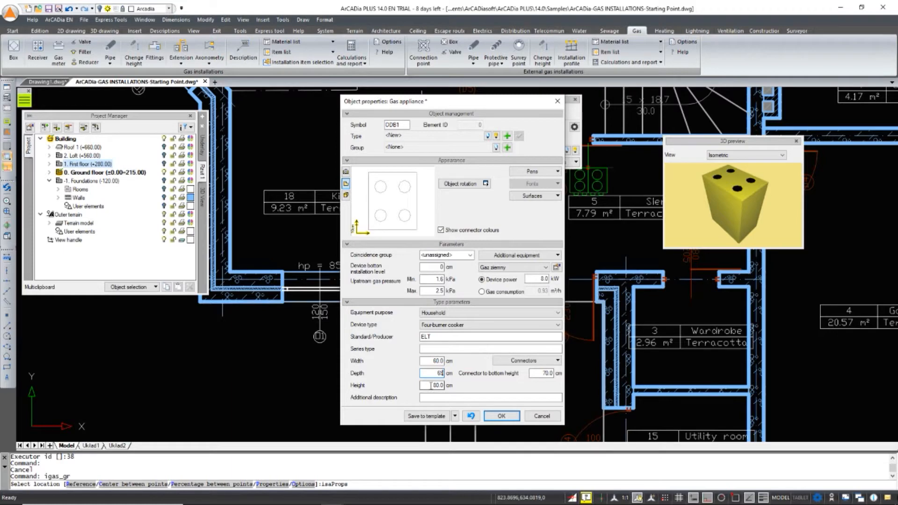
key(BackSpace)
text(0)
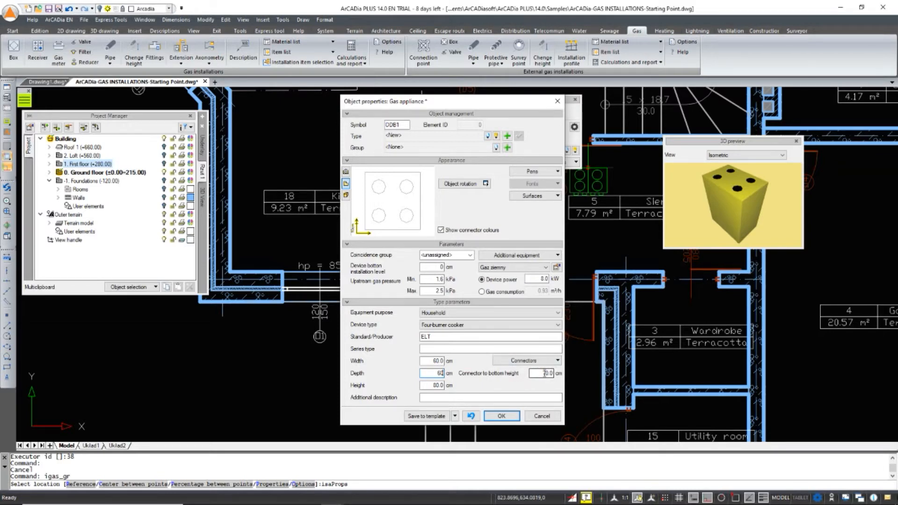
click(502, 415)
- Place the four-burner cooker in the kitchen beside the WC partition wall, turned to run parallel to that wall
scroll(401, 175, up, 3)
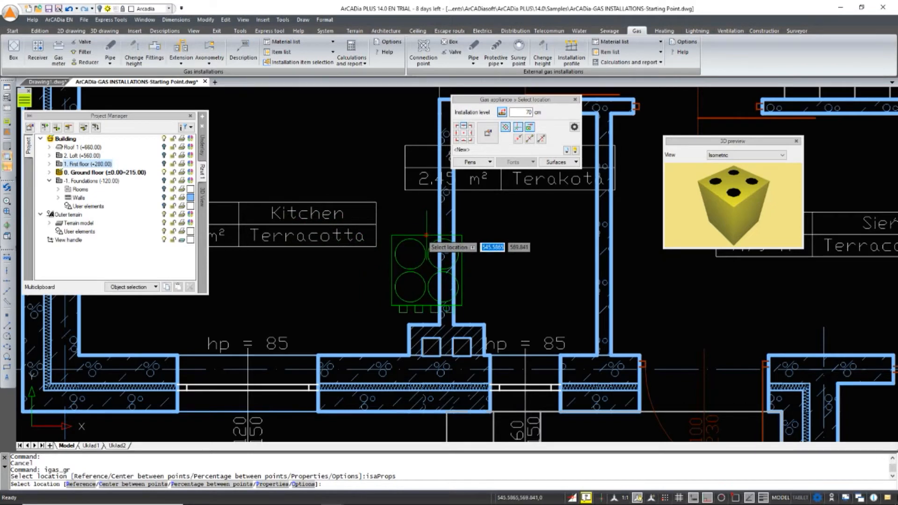
click(426, 235)
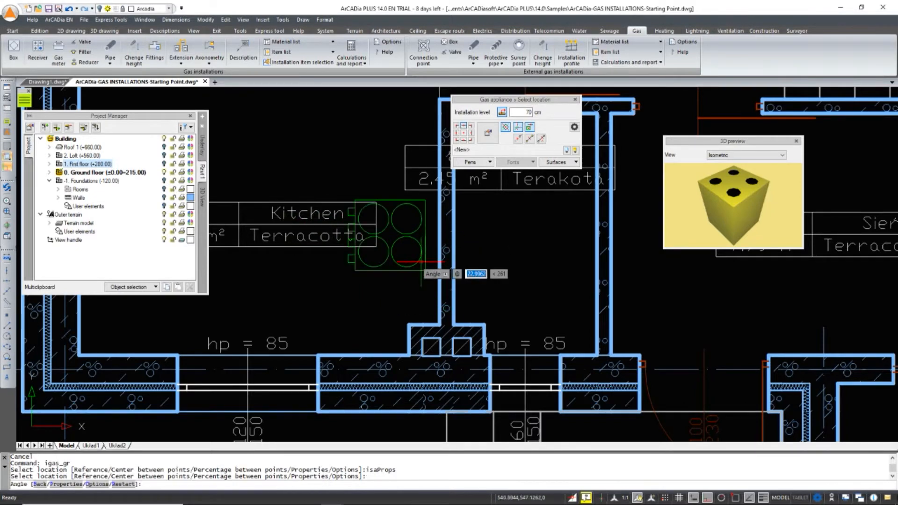
click(411, 295)
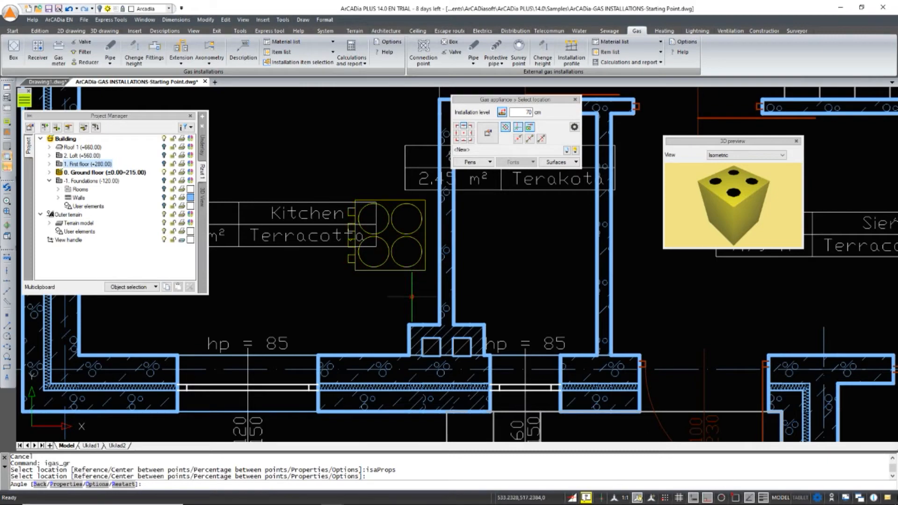
key(Escape)
key(Escape)
- Start inserting another gas appliance for the utility room and define it as a Heating device of type Compact heating set
scroll(411, 295, down, 3)
scroll(426, 252, up, 1)
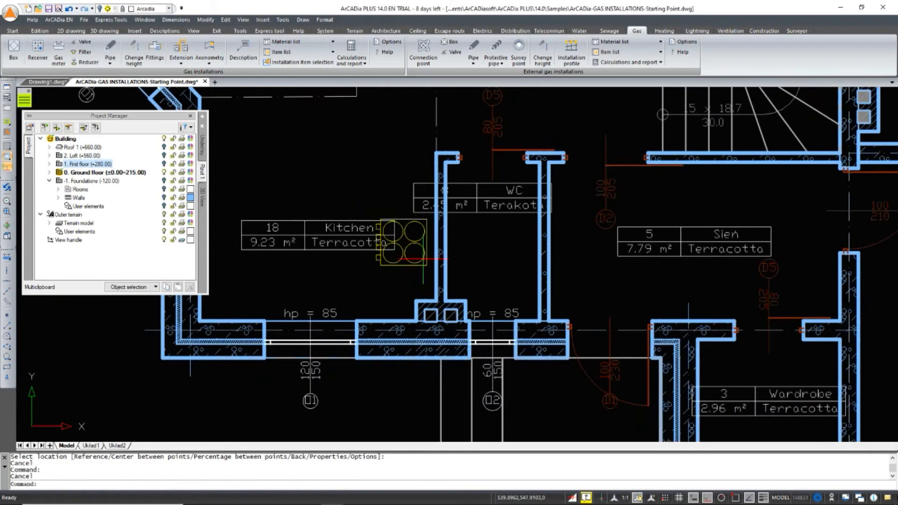
scroll(441, 260, down, 2)
middle_drag(558, 260, 287, 254)
mouse_move(394, 221)
middle_down()
mouse_move(401, 298)
mouse_move(414, 284)
middle_up()
scroll(523, 205, up, 3)
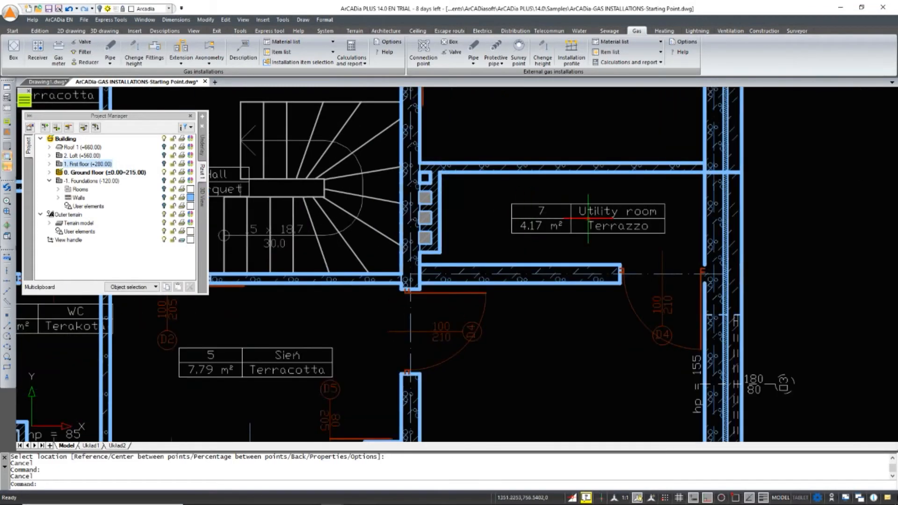
scroll(437, 217, down, 1)
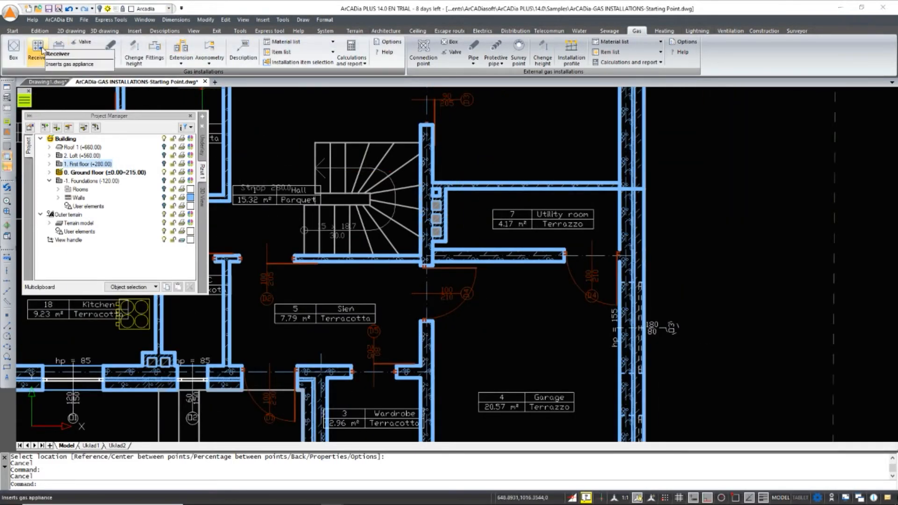
key(Return)
scroll(490, 221, up, 2)
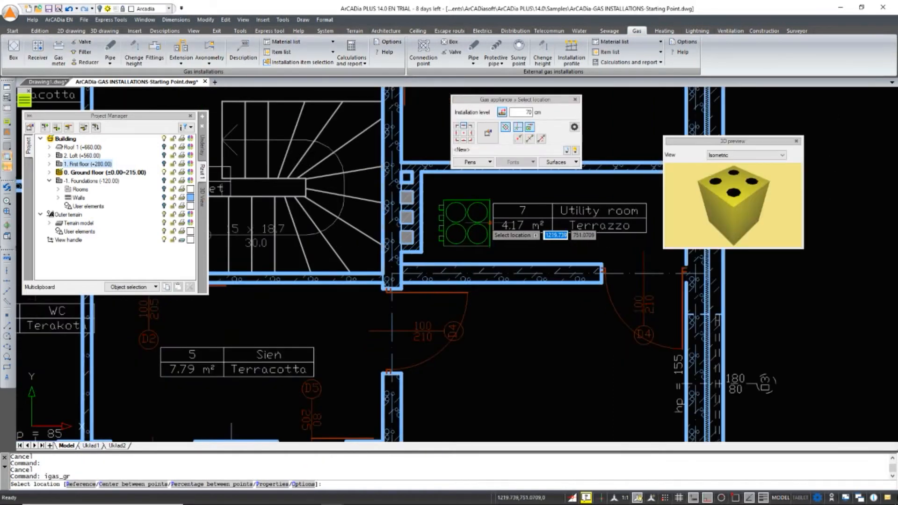
click(488, 133)
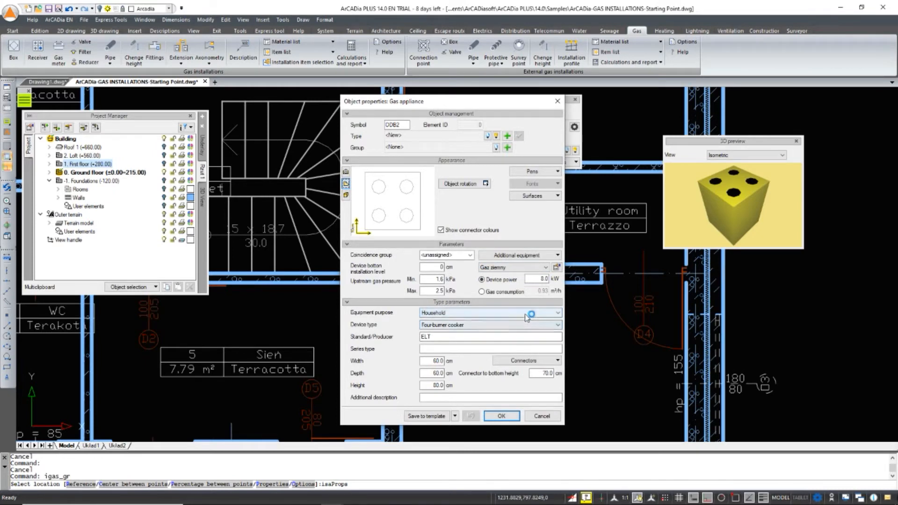
click(528, 316)
click(486, 340)
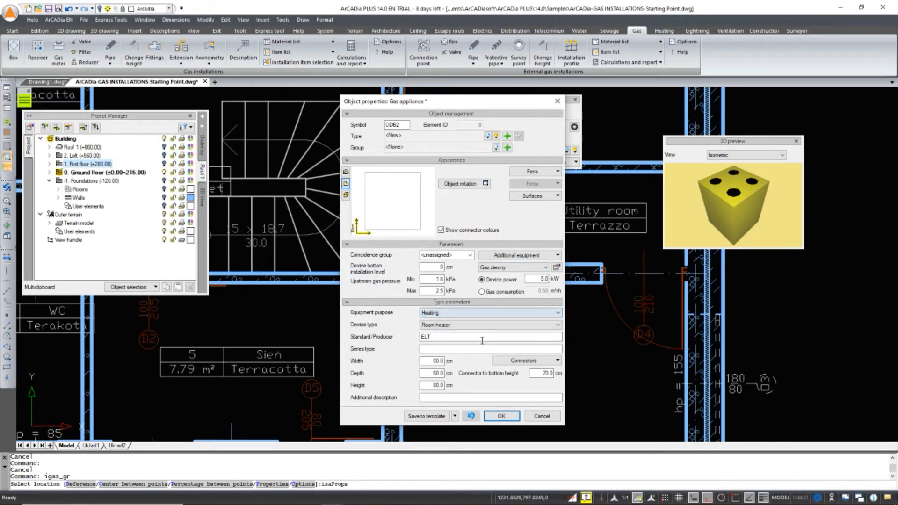
click(517, 327)
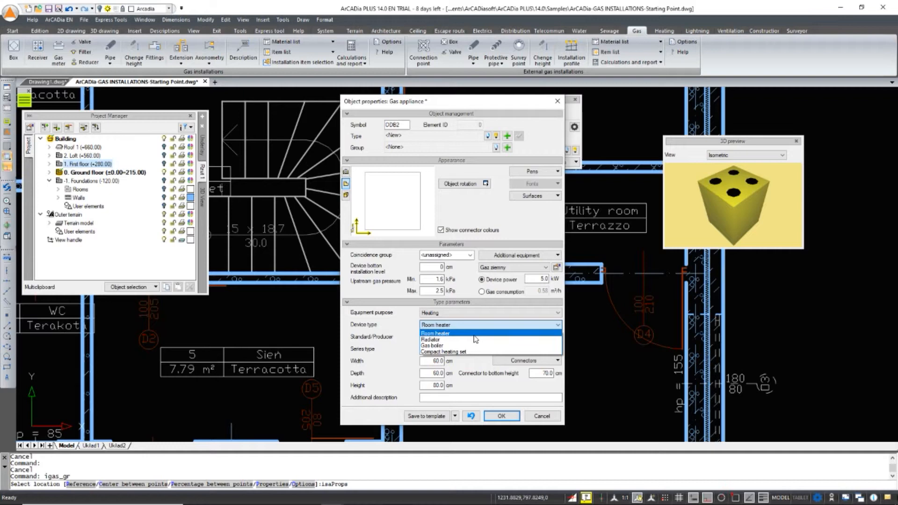
click(472, 351)
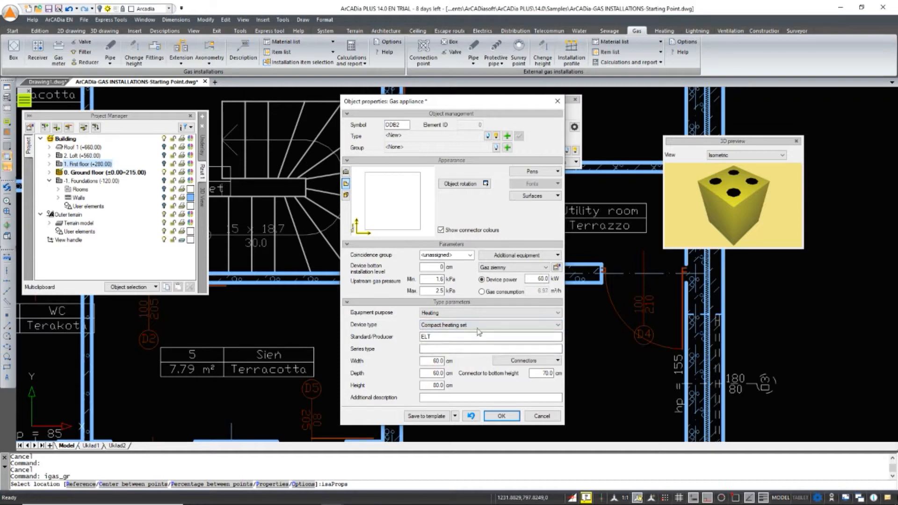
- Clear the heating set's Standard/Producer entry, set its connector to bottom height to 30 cm and accept the properties
click(496, 137)
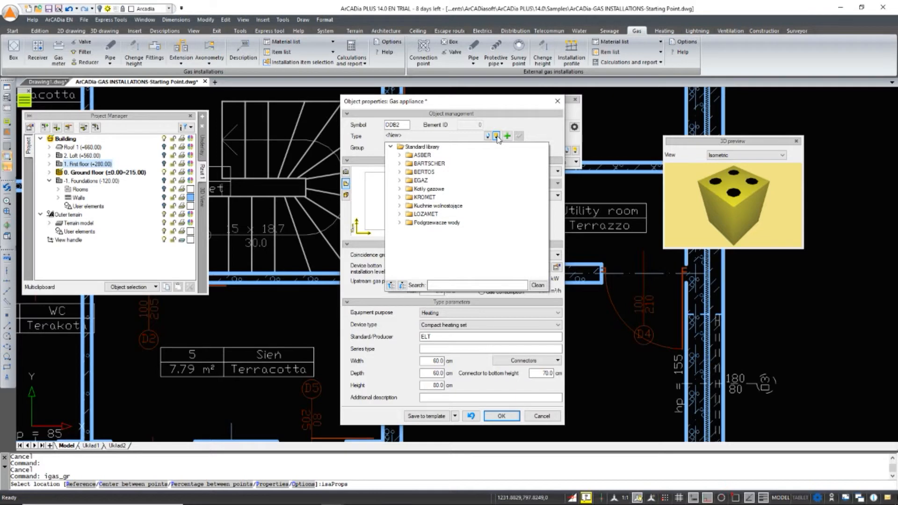
click(496, 137)
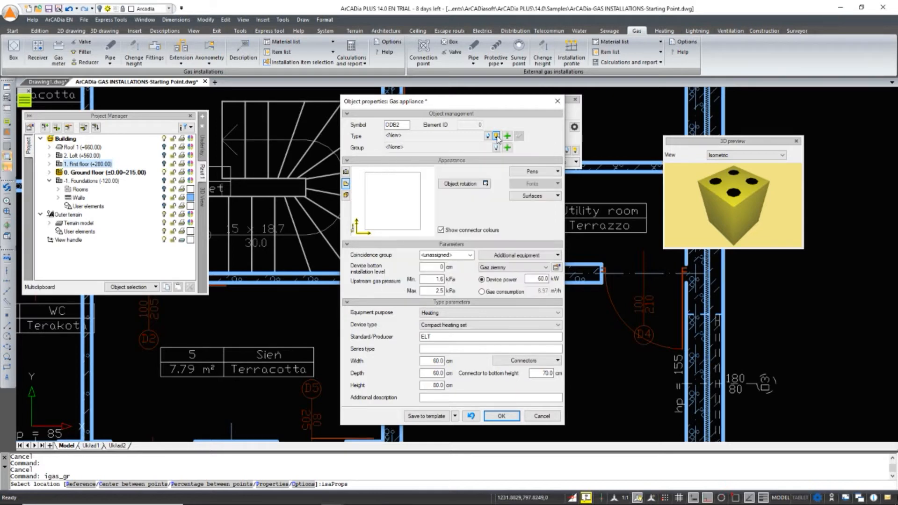
click(469, 335)
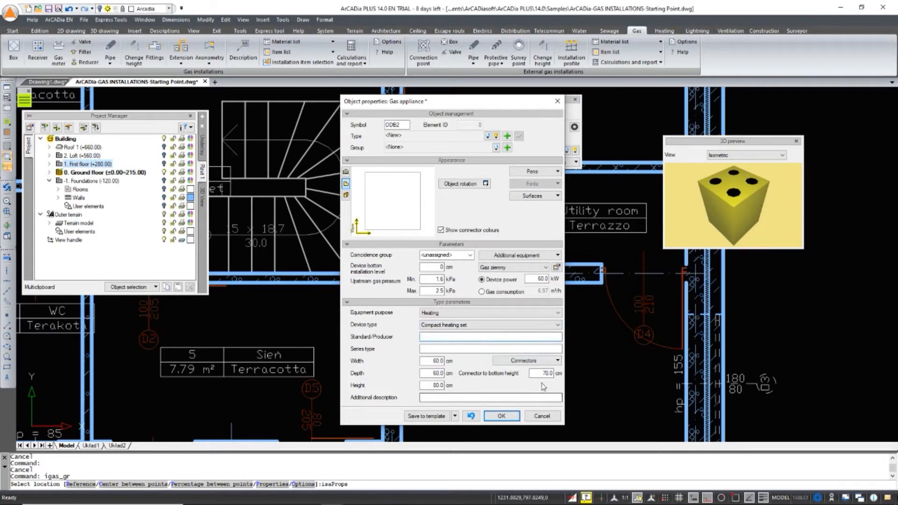
drag(541, 372, 554, 369)
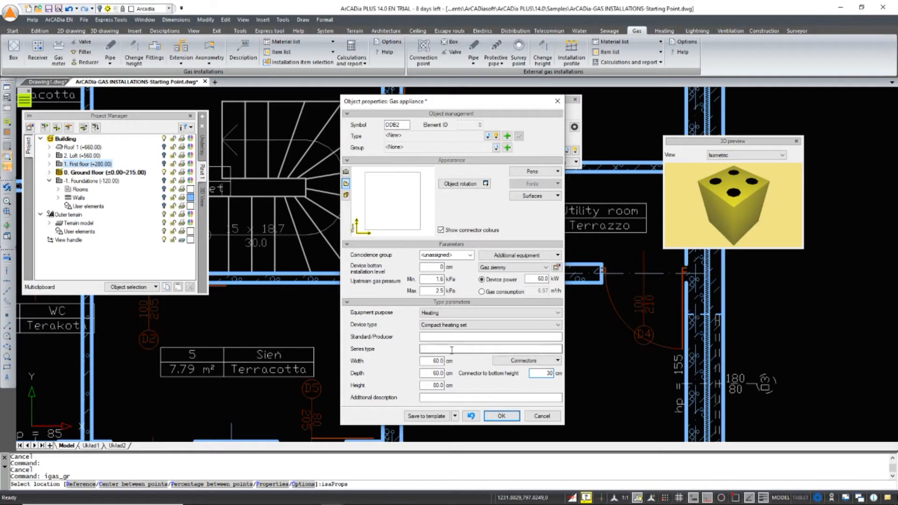
click(501, 415)
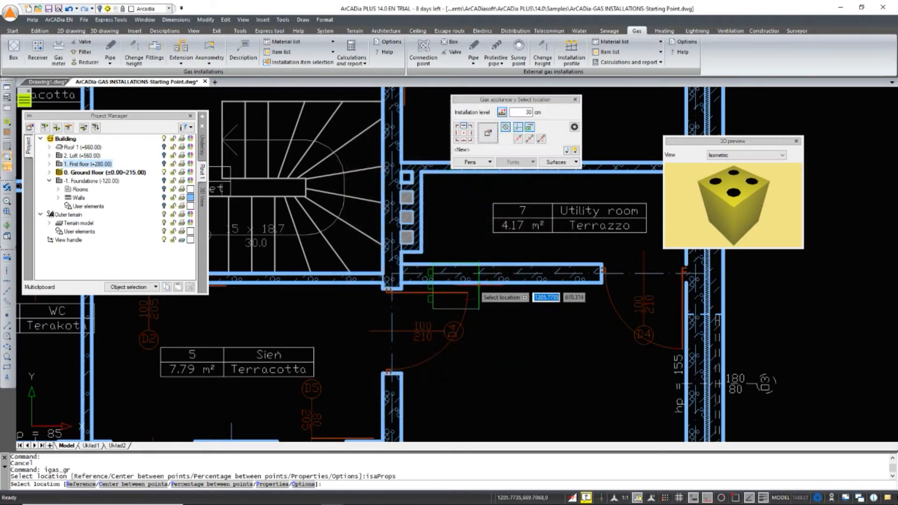
- Place the compact heating set in the utility room beside the chimney wall, turned so its connectors face the room
scroll(449, 236, up, 3)
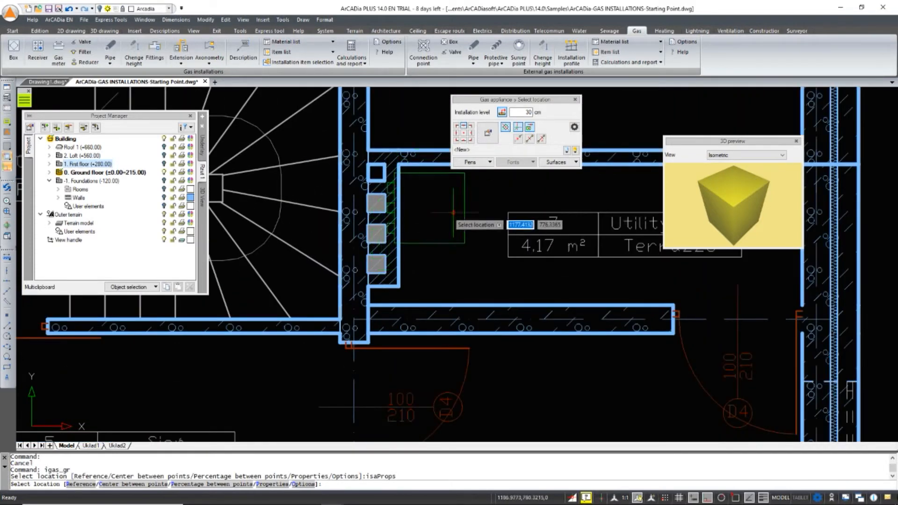
click(409, 220)
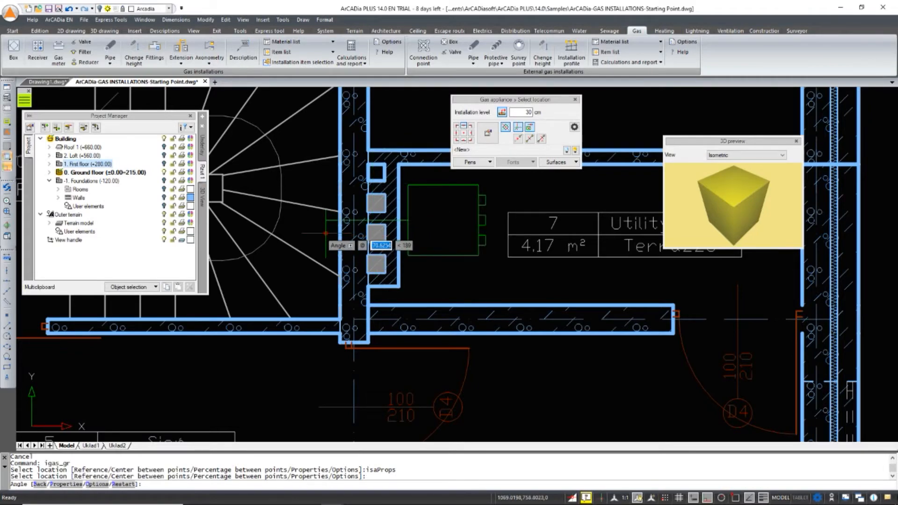
key(Escape)
key(Escape)
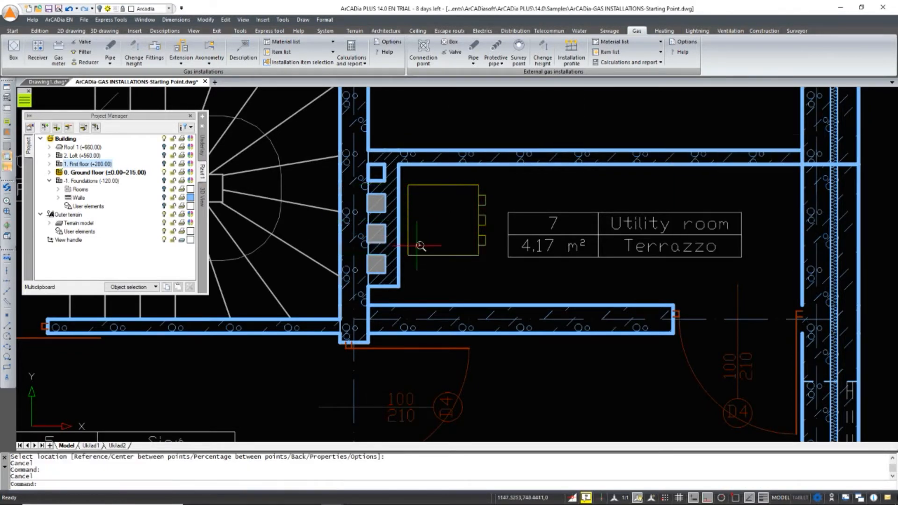
- Start inserting a gas pipe and set its pens to 0.30 mm for the actual view contour and 0.40 mm for the contour
scroll(421, 250, down, 3)
scroll(386, 332, down, 4)
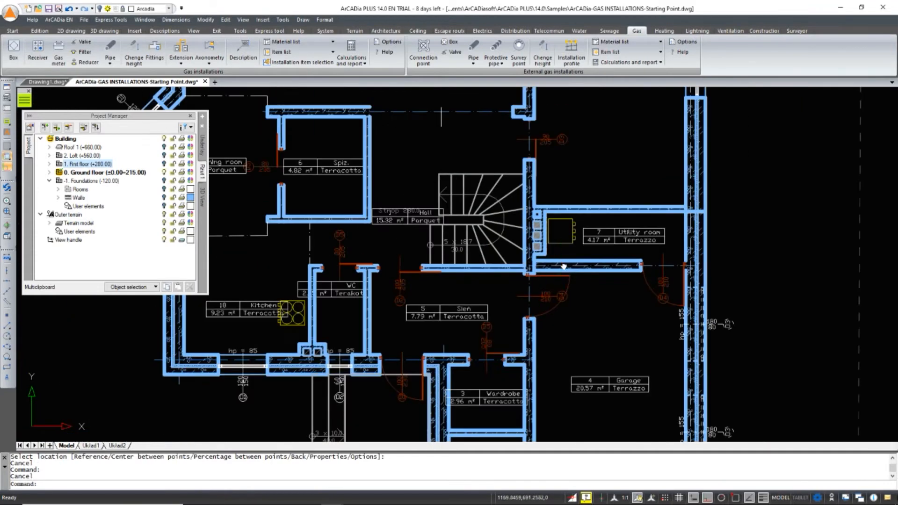
middle_drag(563, 338, 571, 264)
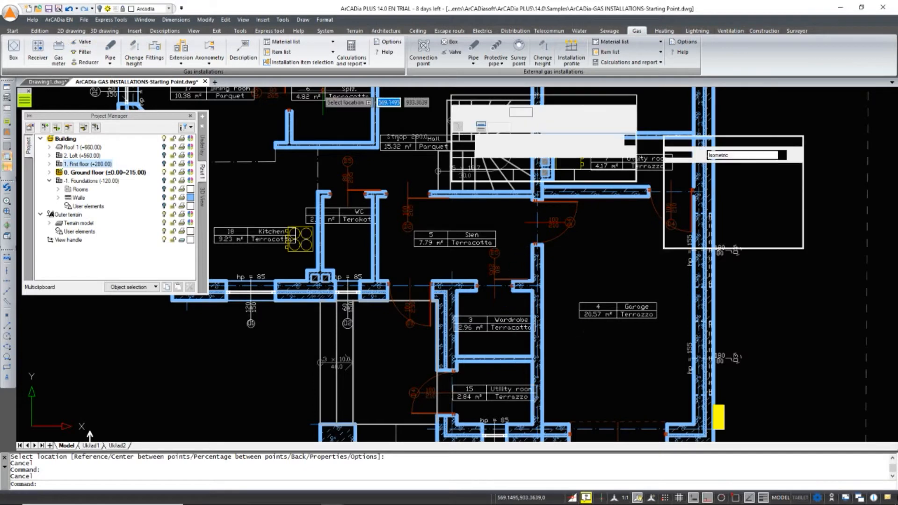
middle_drag(624, 329, 506, 185)
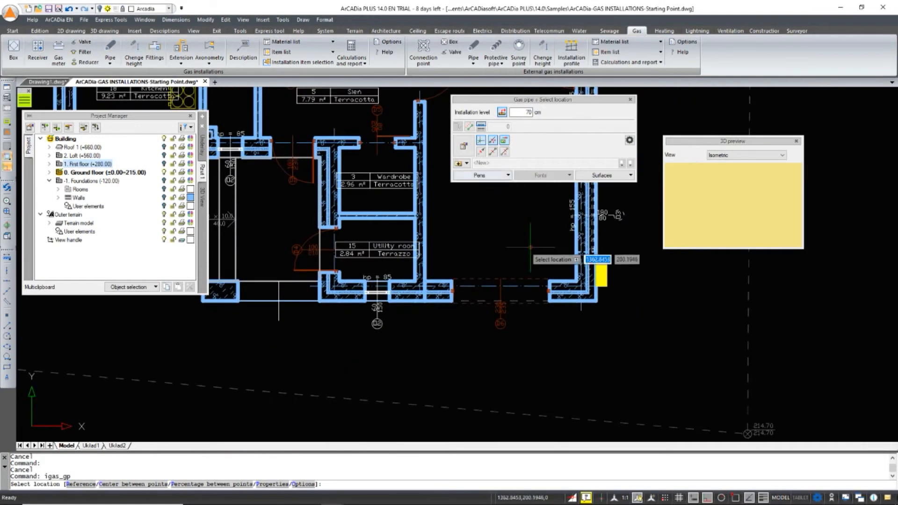
click(508, 176)
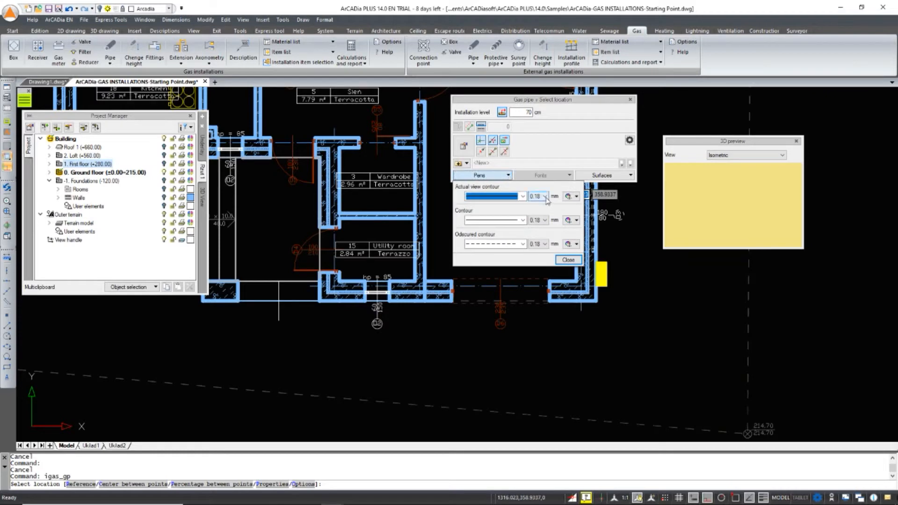
click(544, 196)
click(536, 255)
click(545, 220)
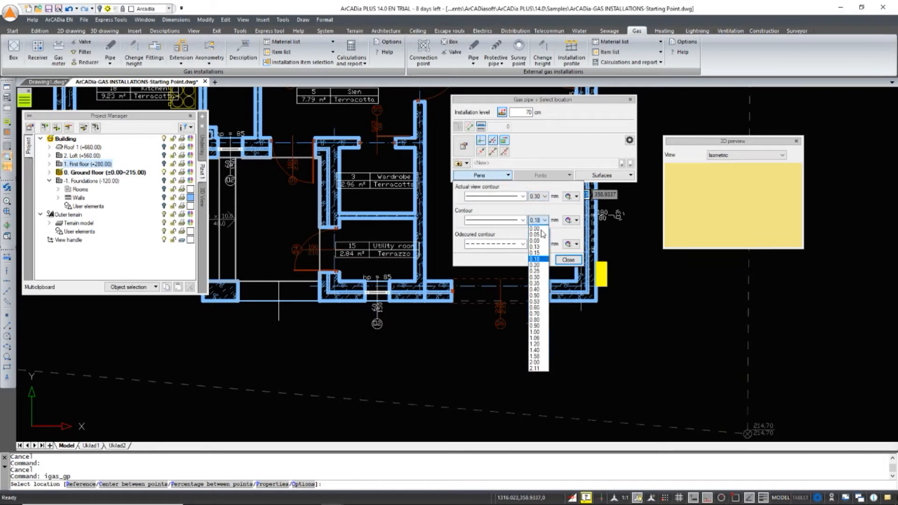
click(536, 277)
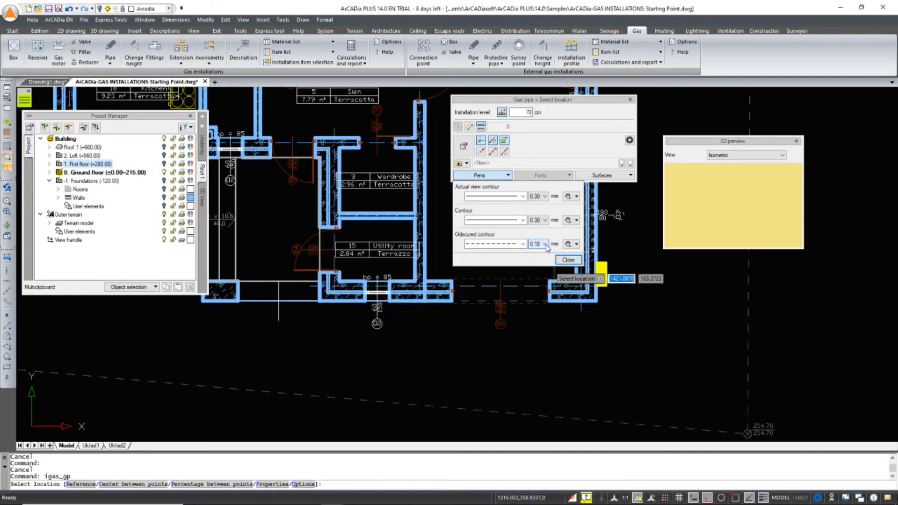
click(544, 221)
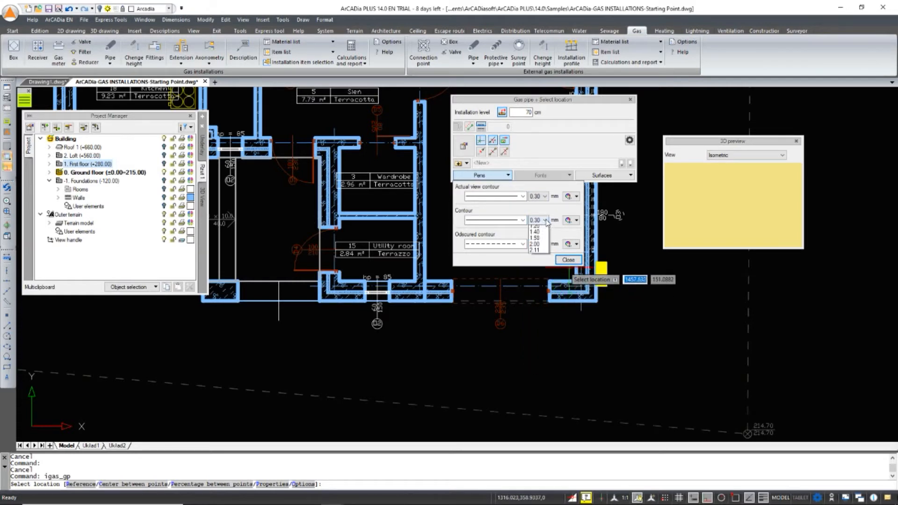
click(537, 290)
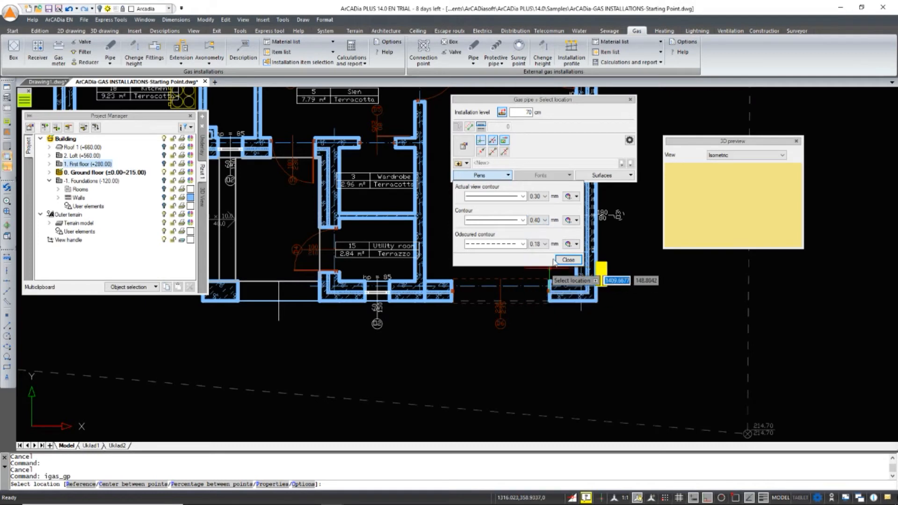
click(568, 259)
- Set the pipe's installation level to 40 cm and draw an about 51 cm section from the gas box straight through the garage wall
scroll(581, 303, up, 4)
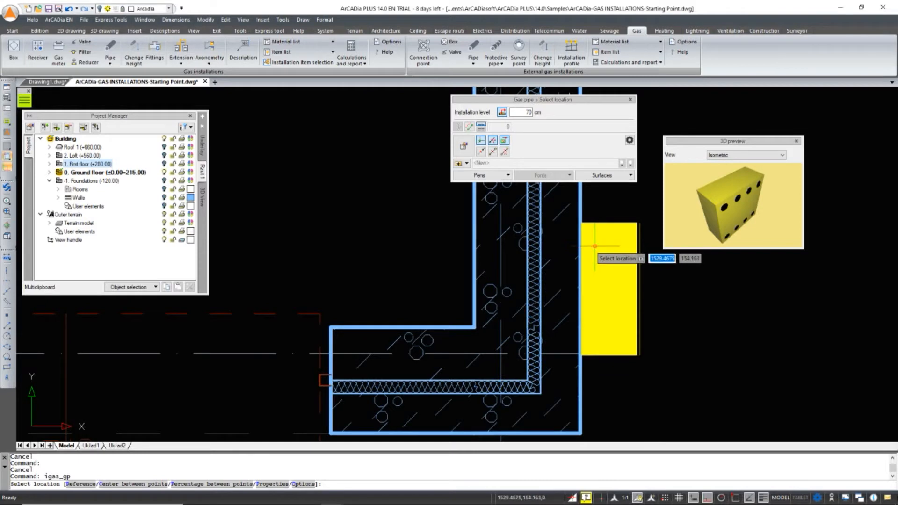
drag(520, 112, 534, 112)
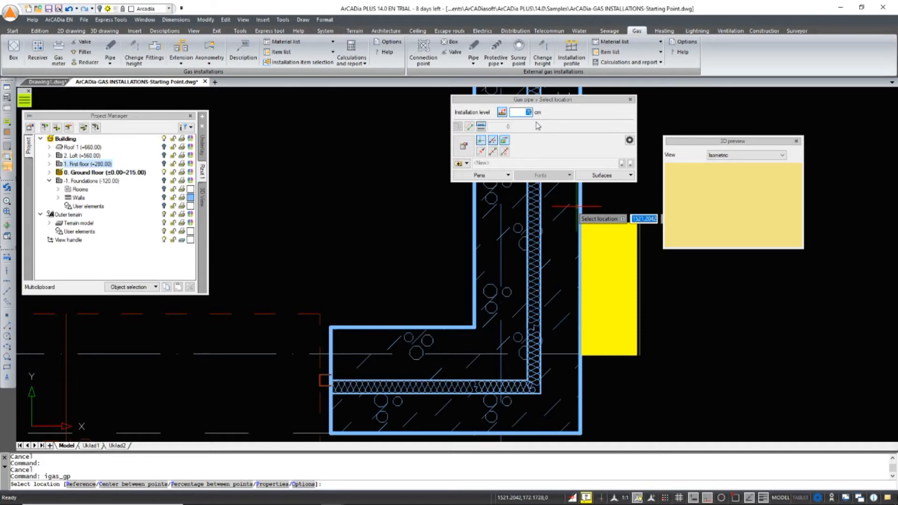
text(4)
click(590, 248)
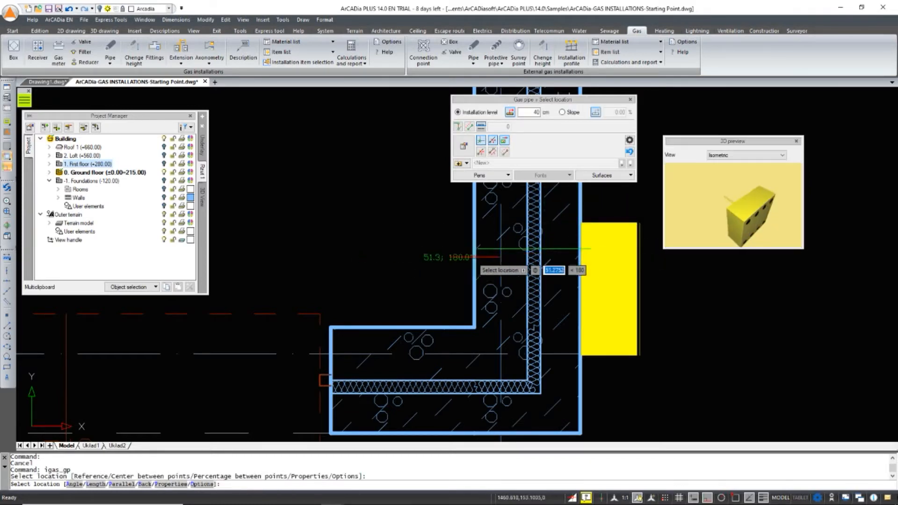
click(461, 261)
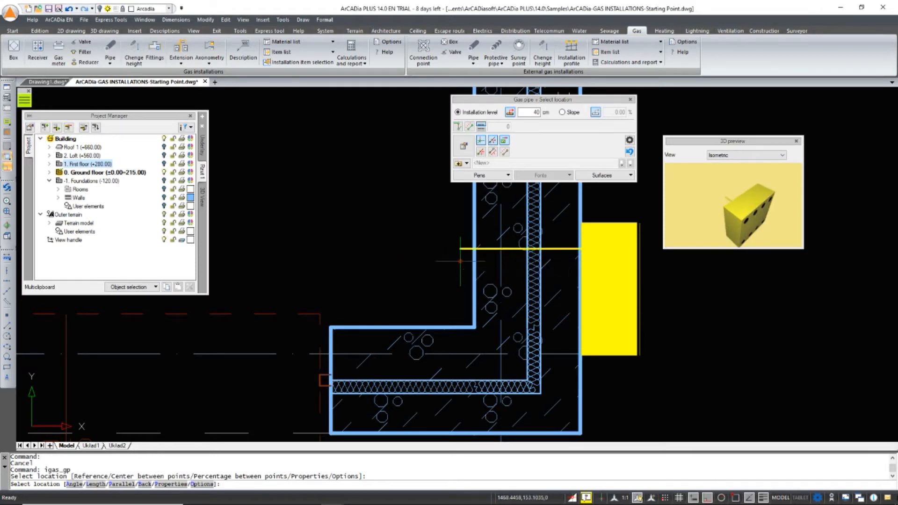
- Continue the gas pipe at a right angle along the inner face of the garage wall towards the corner for about 28 cm
scroll(457, 312, up, 2)
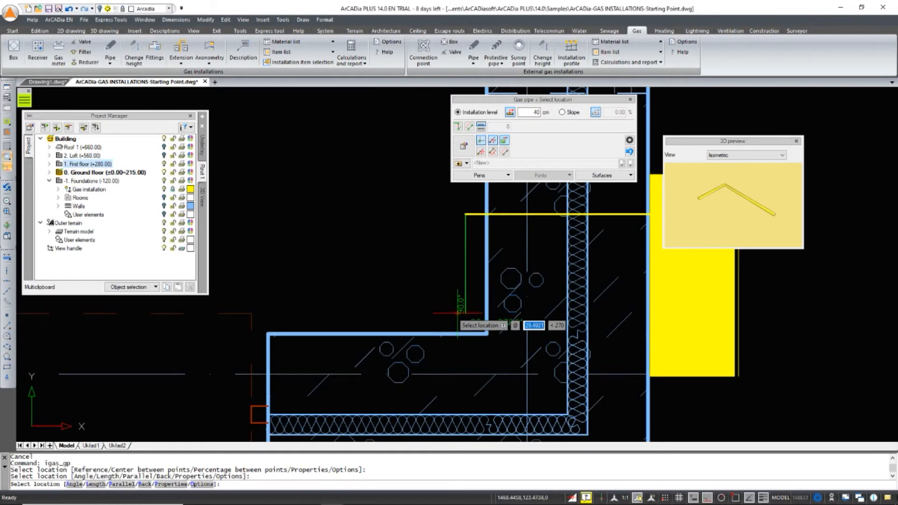
click(458, 309)
click(465, 308)
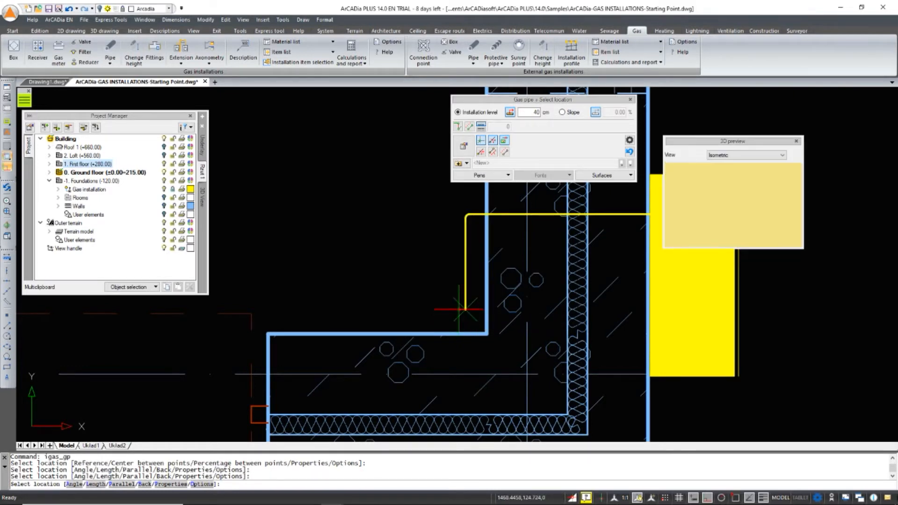
key(Escape)
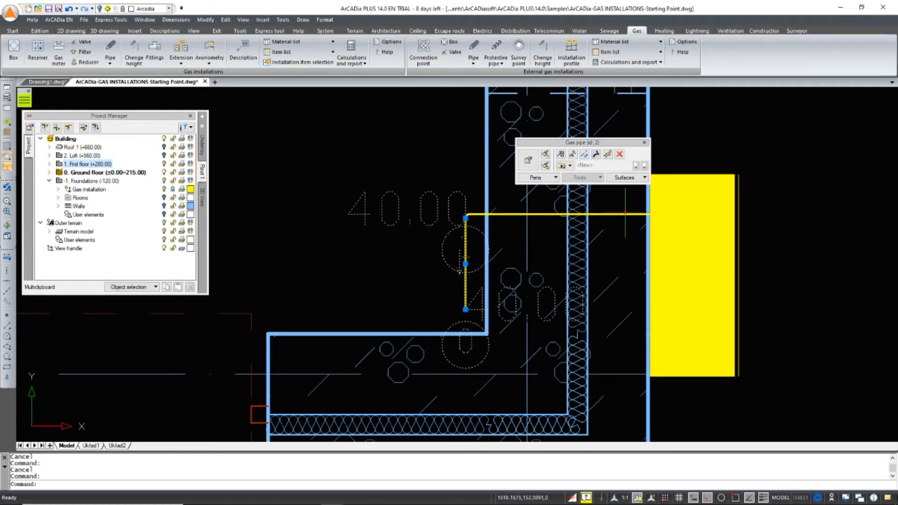
- Select the pipe section running through the wall to examine its flow direction and end levels
key(Escape)
click(625, 214)
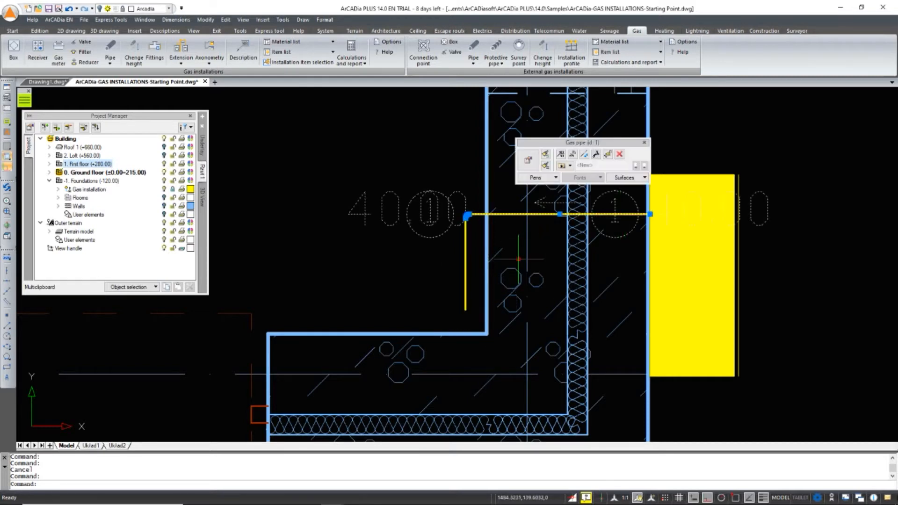
key(Escape)
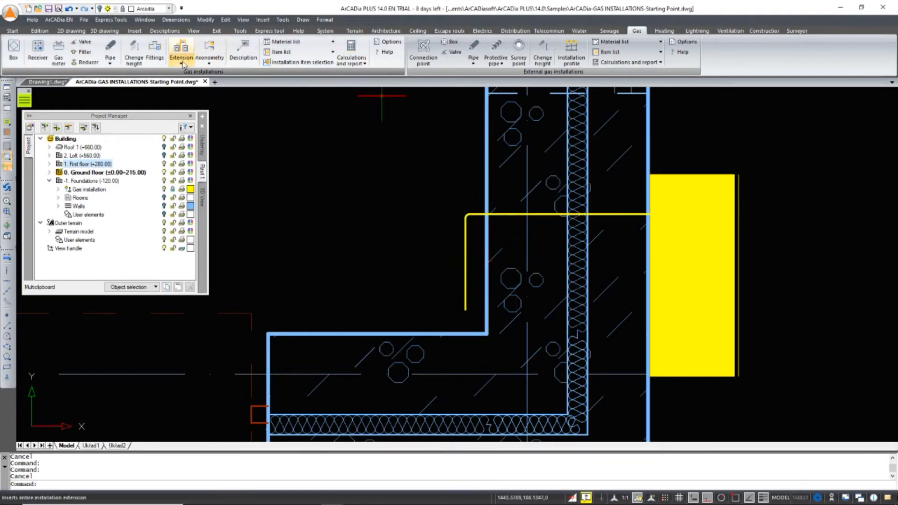
- Examine the floor plan's view properties and the ground floor level's overall height and base height
scroll(494, 275, down, 3)
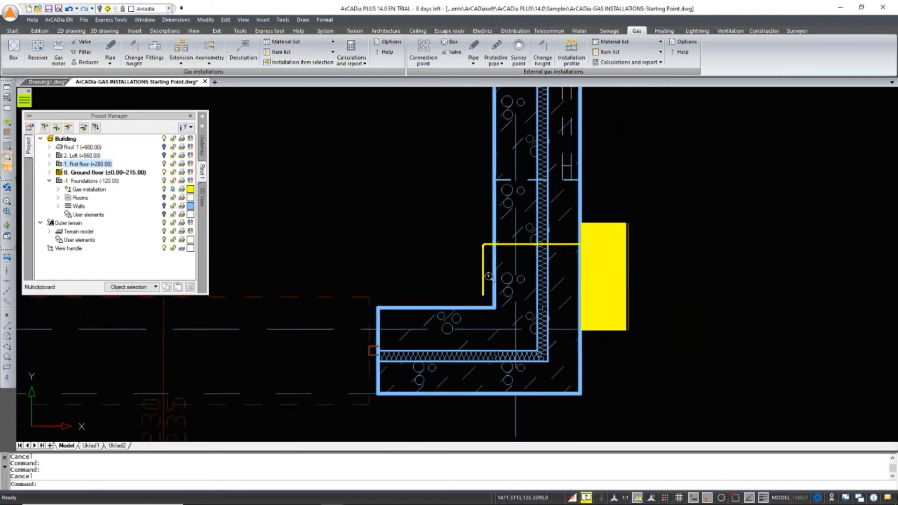
right_click(202, 180)
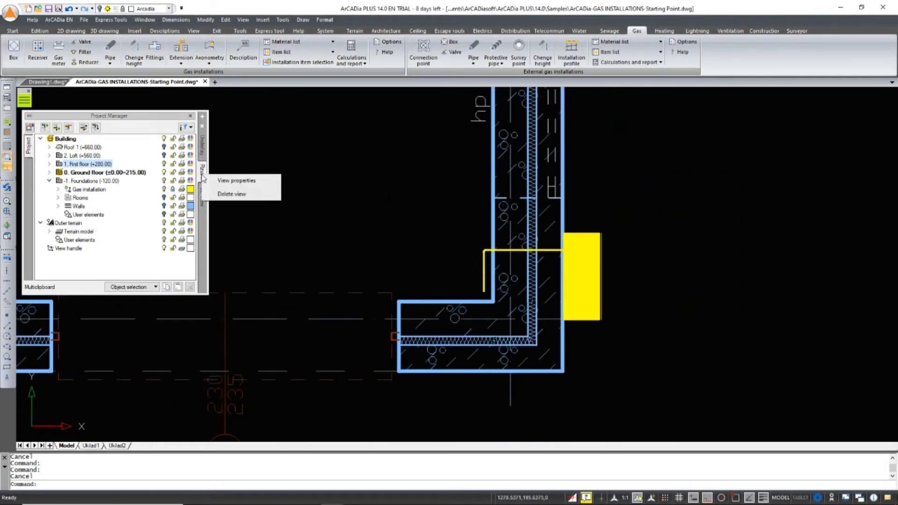
click(237, 181)
key(Return)
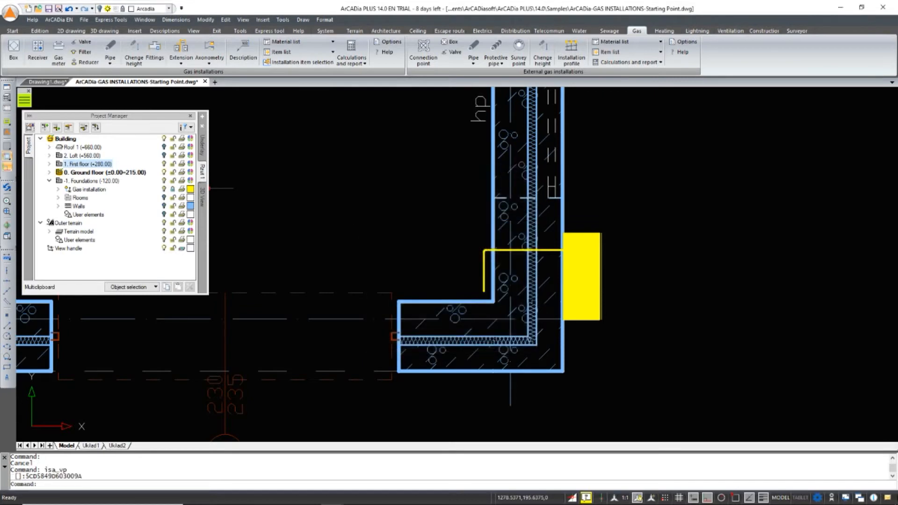
click(105, 174)
right_click(105, 173)
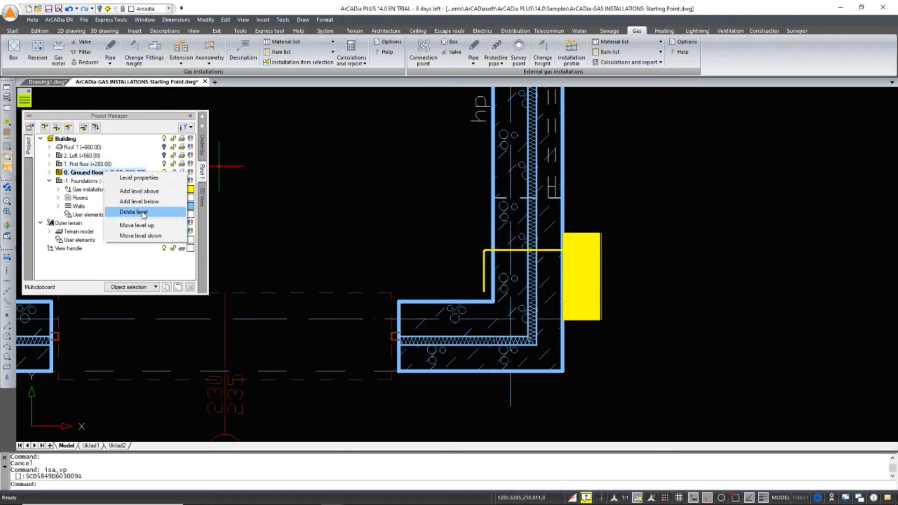
click(138, 177)
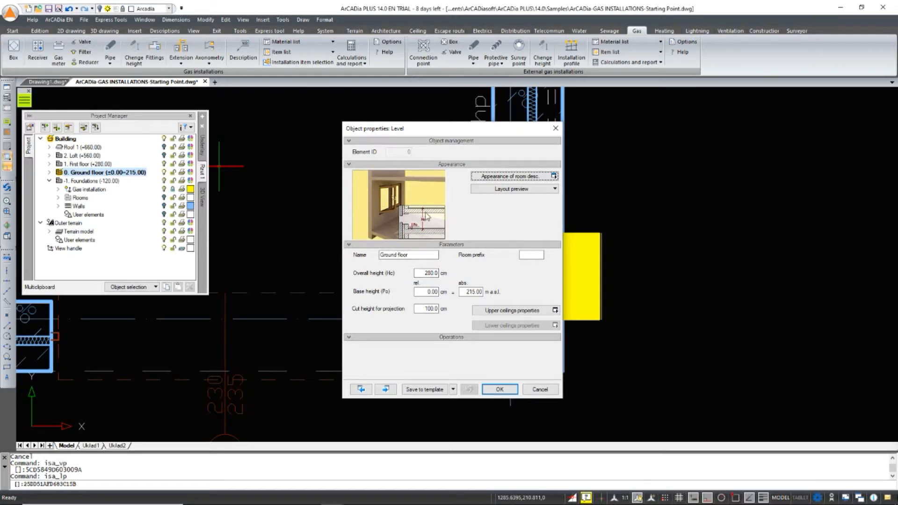
click(499, 389)
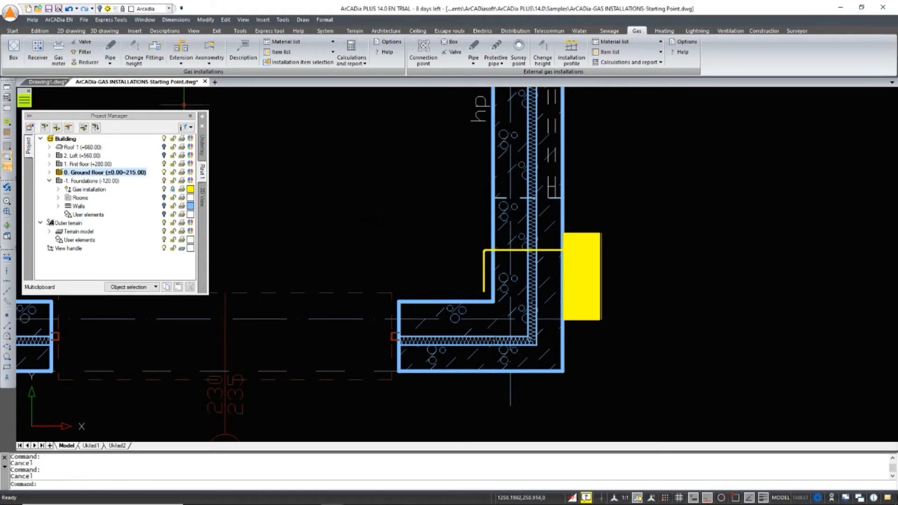
- Insert a vertical gas pipe at the end of the short horizontal run in the garage corner, with installation levels 240 cm and 40 cm
click(110, 56)
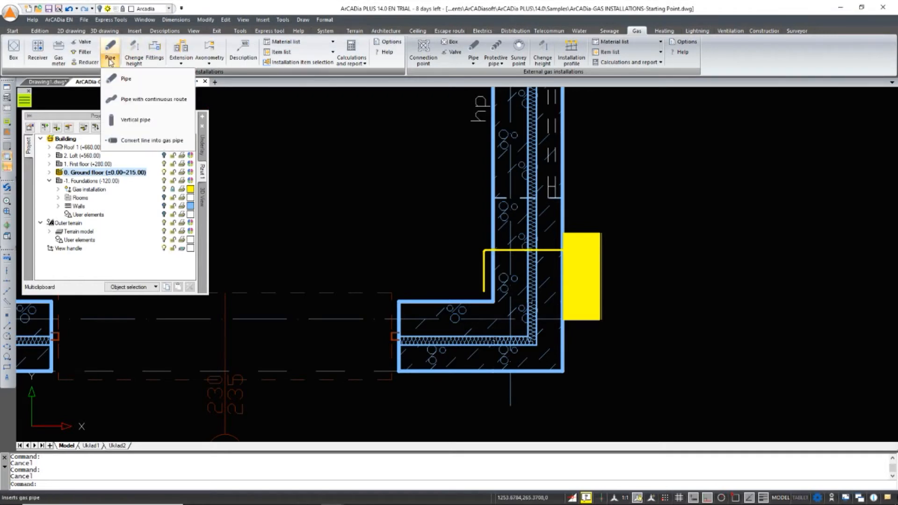
click(140, 118)
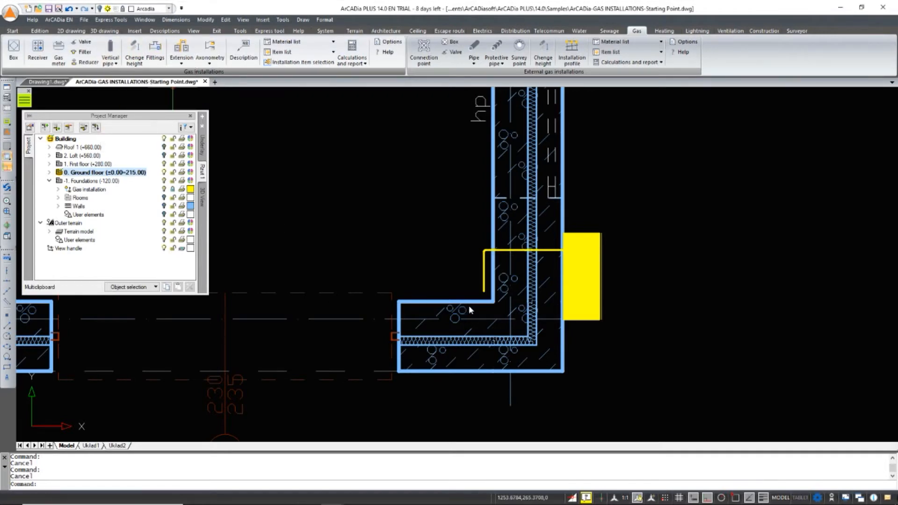
scroll(482, 293, up, 3)
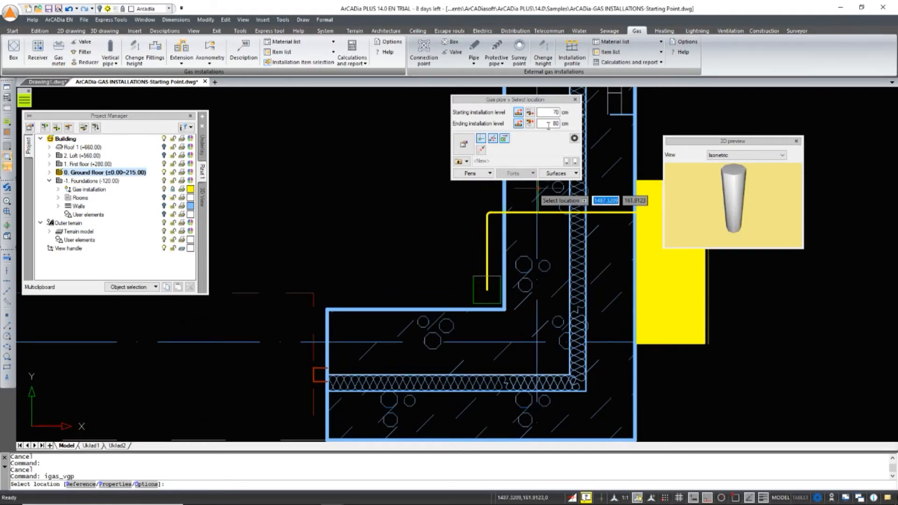
drag(550, 123, 561, 123)
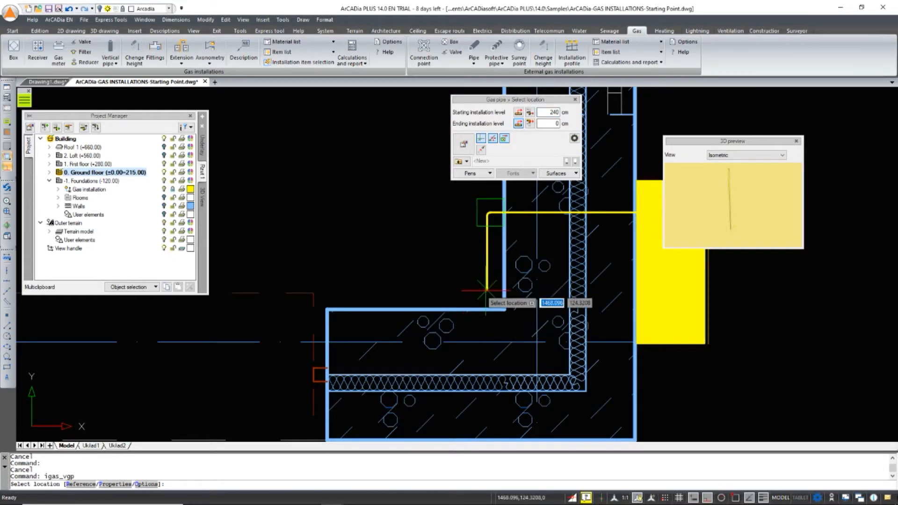
click(486, 290)
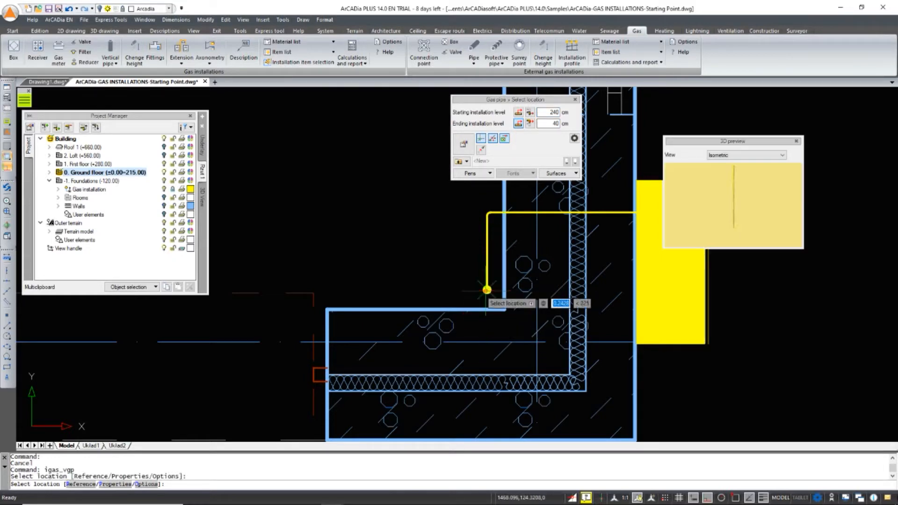
key(Escape)
key(Escape)
scroll(455, 256, down, 3)
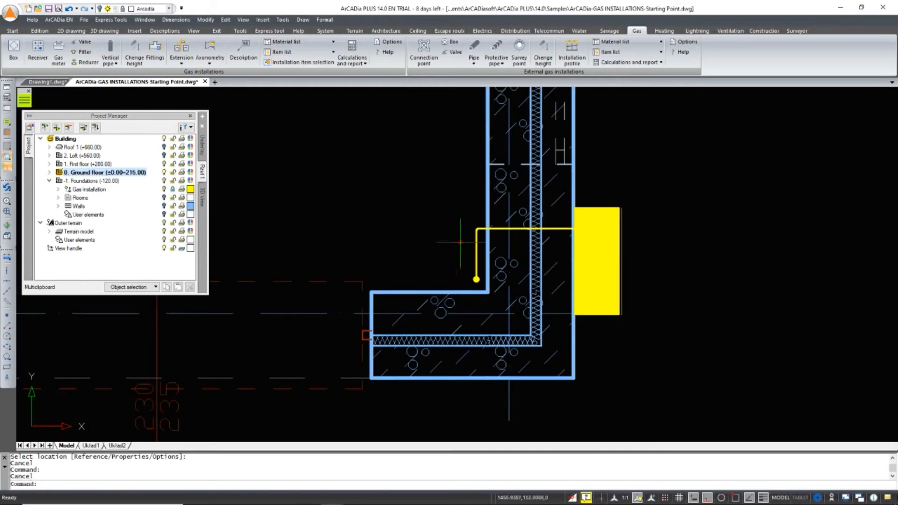
scroll(506, 300, up, 2)
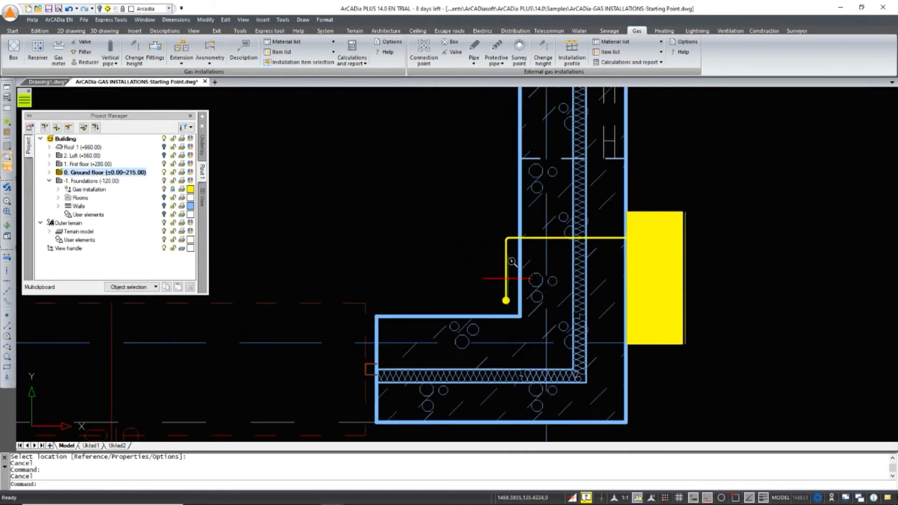
click(487, 300)
click(485, 297)
key(Escape)
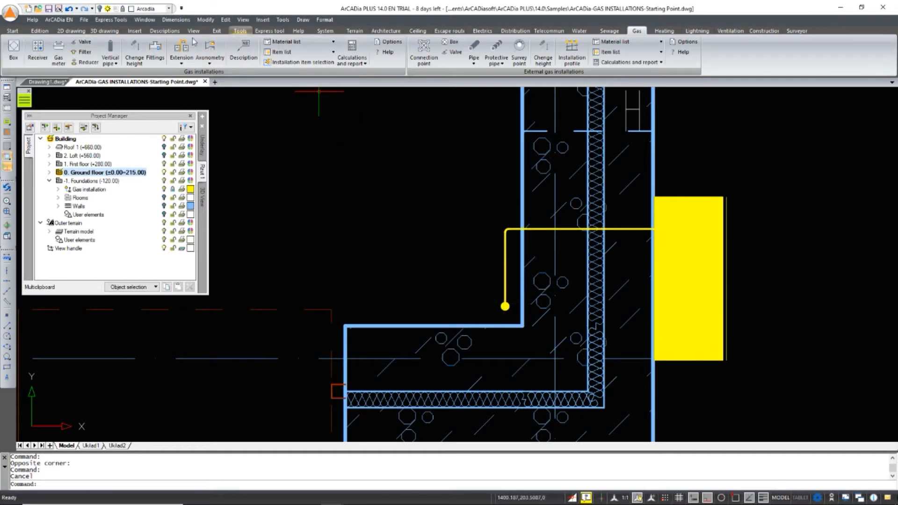
- Start a gas pipe and examine its type selection methods, including selection from a set catalogue
click(111, 65)
click(122, 75)
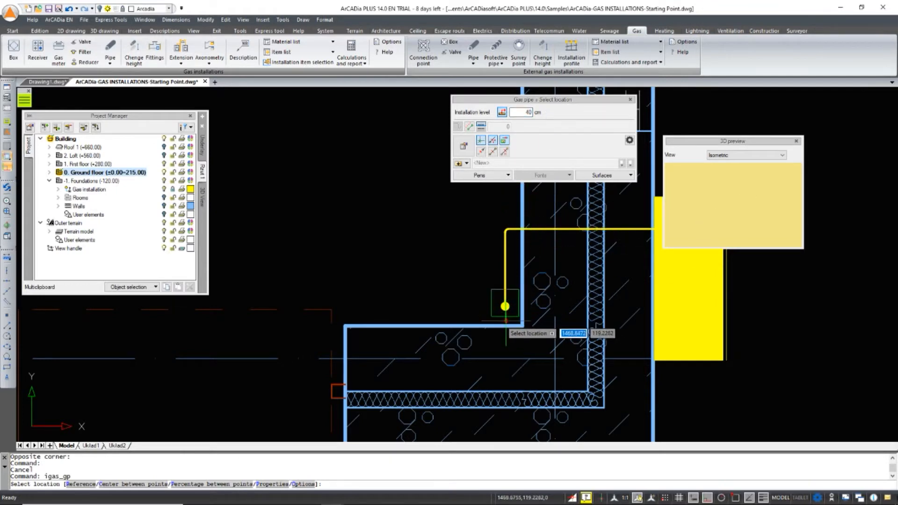
scroll(506, 321, up, 2)
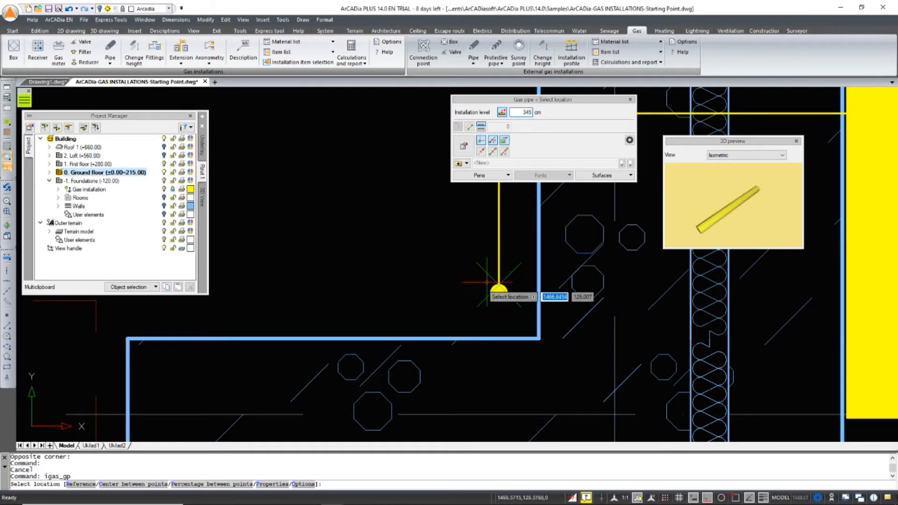
click(467, 164)
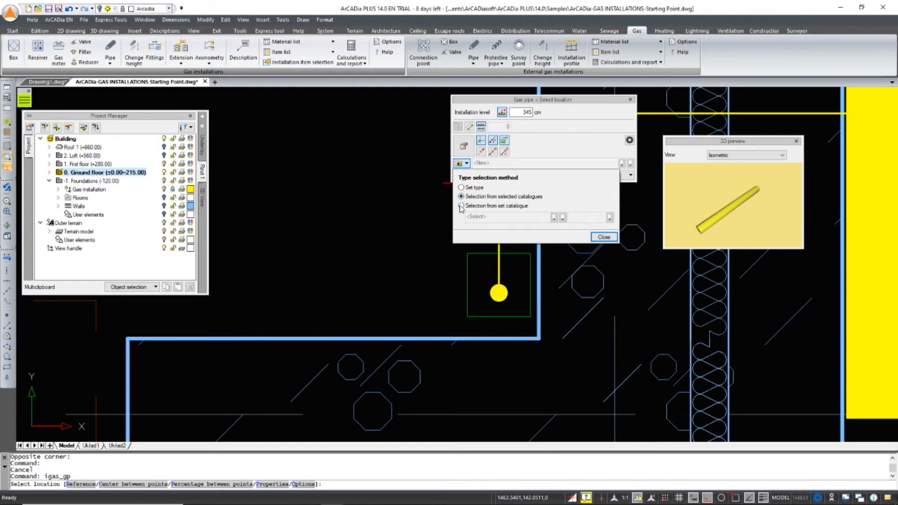
click(461, 207)
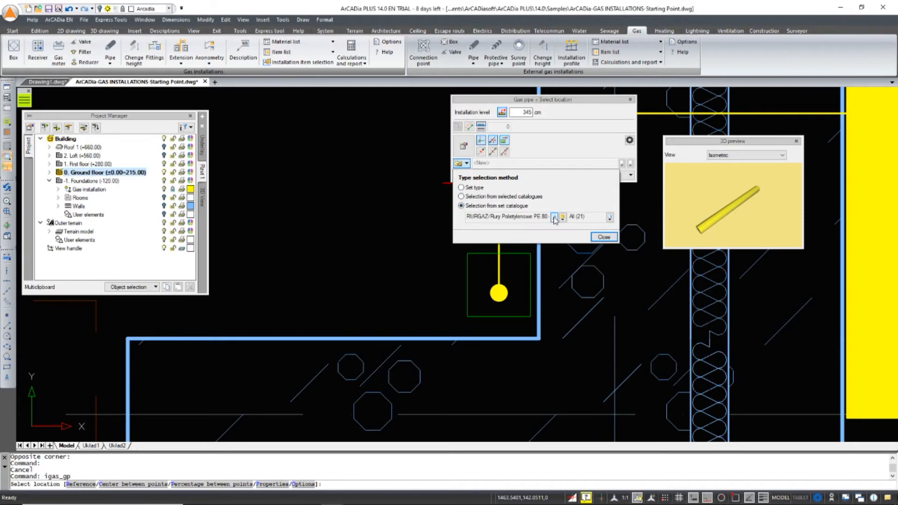
click(554, 217)
click(554, 219)
click(461, 196)
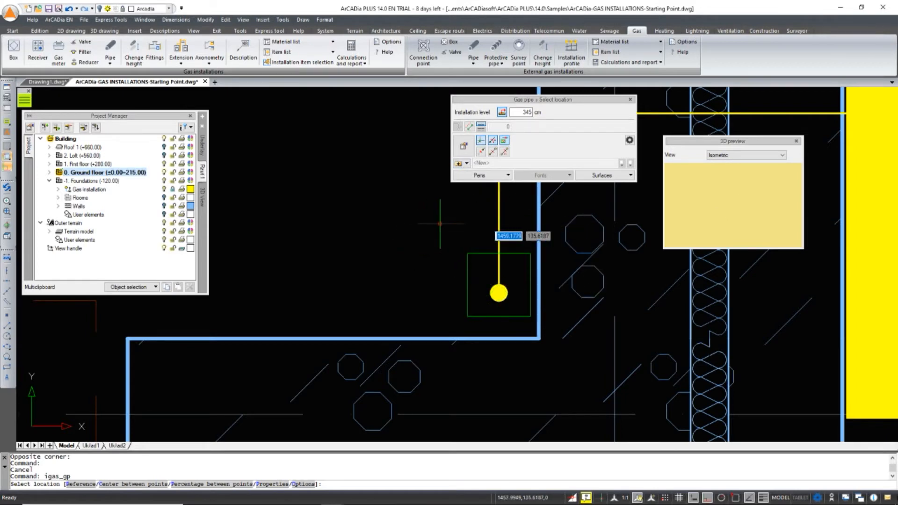
key(Escape)
key(Escape)
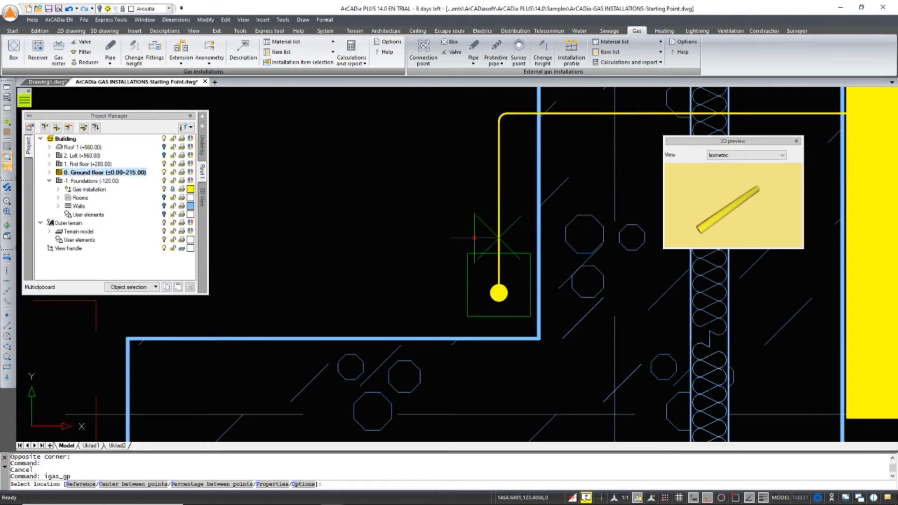
- Start a gas pipe at an installation level of 240 cm from the vertical pipe in the garage corner
scroll(496, 282, down, 1)
middle_drag(497, 262, 500, 187)
scroll(530, 182, up, 1)
key(Return)
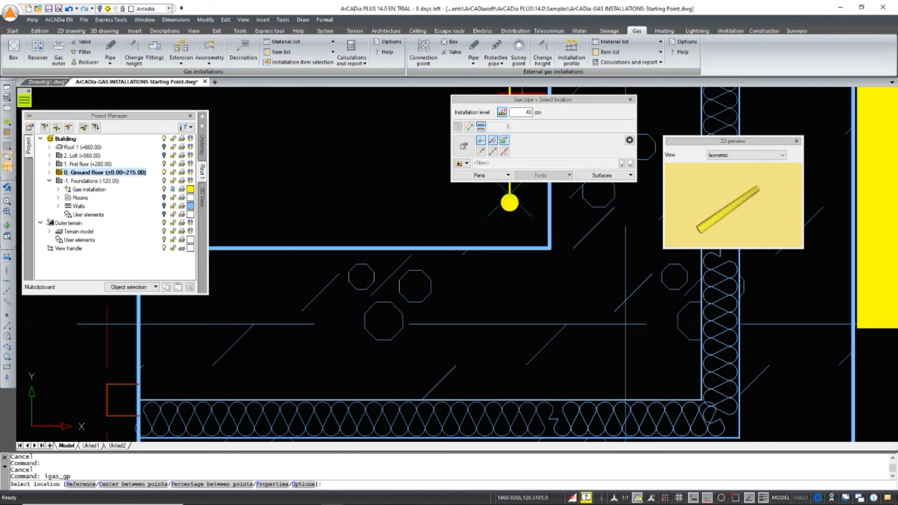
text(2)
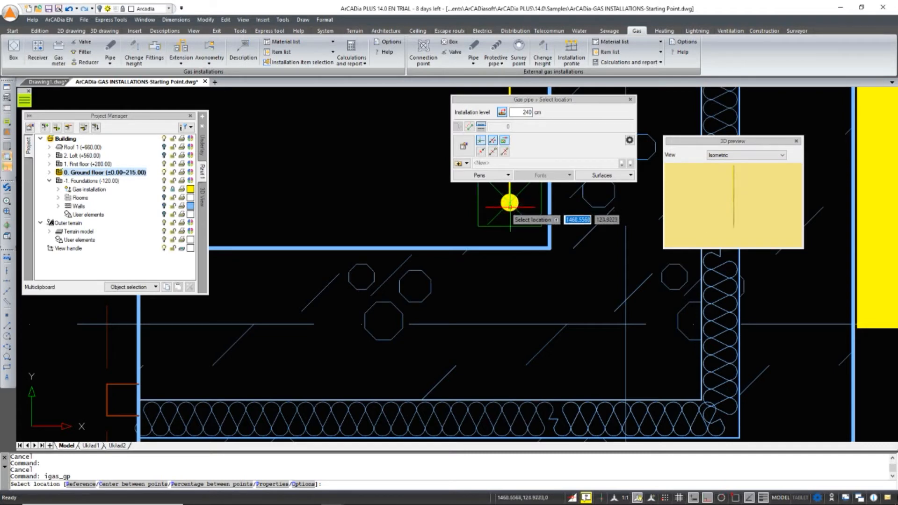
click(509, 202)
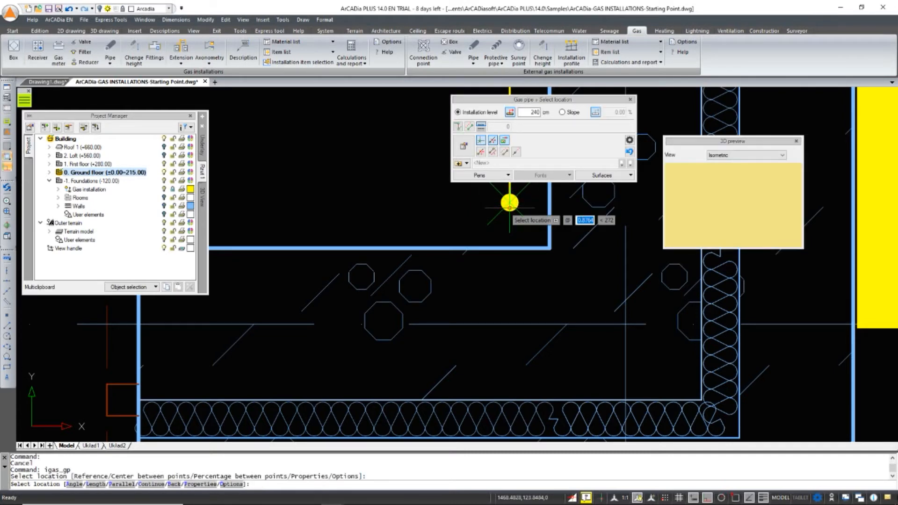
- Draw the first pipe section about 537 cm along the inner face of the garage's outer wall to the back wall
middle_drag(510, 199, 497, 373)
scroll(498, 373, down, 2)
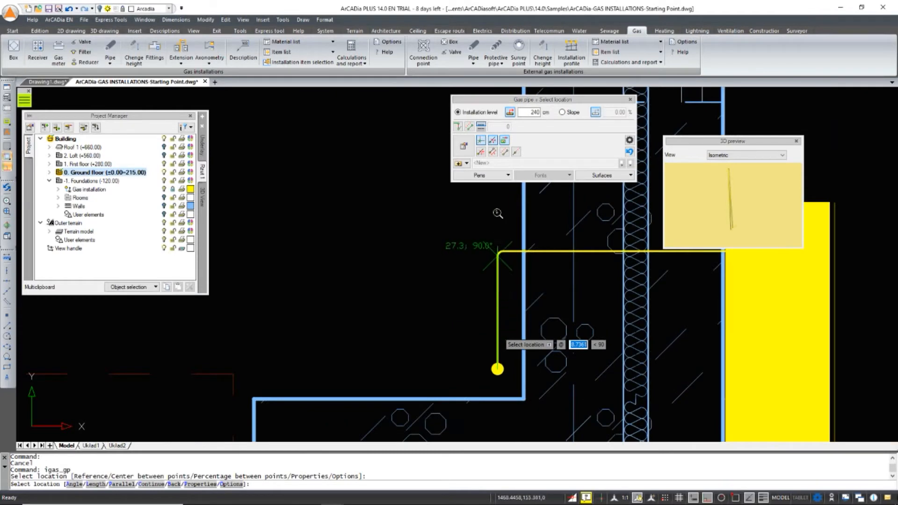
middle_drag(494, 195, 501, 312)
middle_drag(498, 253, 506, 352)
scroll(509, 339, down, 3)
middle_drag(501, 305, 498, 395)
scroll(498, 278, up, 1)
middle_drag(498, 284, 492, 413)
scroll(493, 402, down, 1)
scroll(492, 413, down, 1)
scroll(483, 298, down, 1)
middle_drag(481, 254, 481, 414)
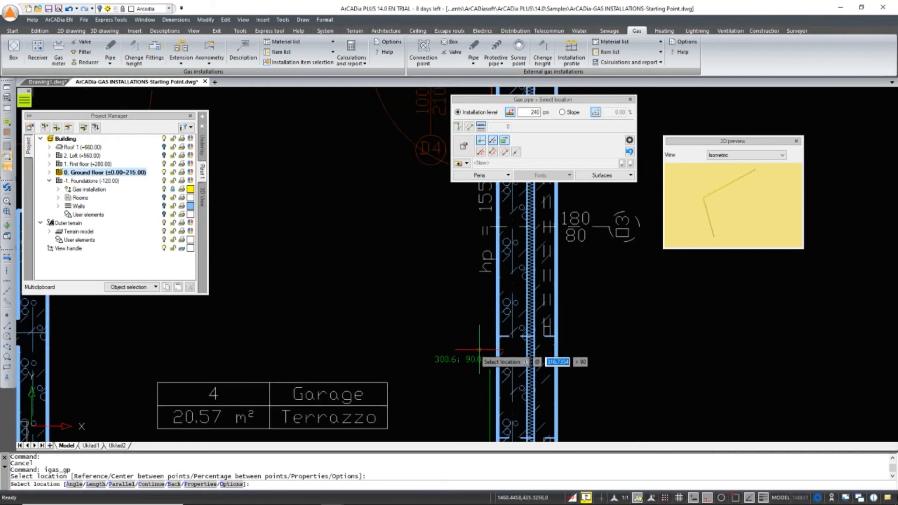
middle_drag(480, 296, 476, 414)
scroll(484, 204, up, 2)
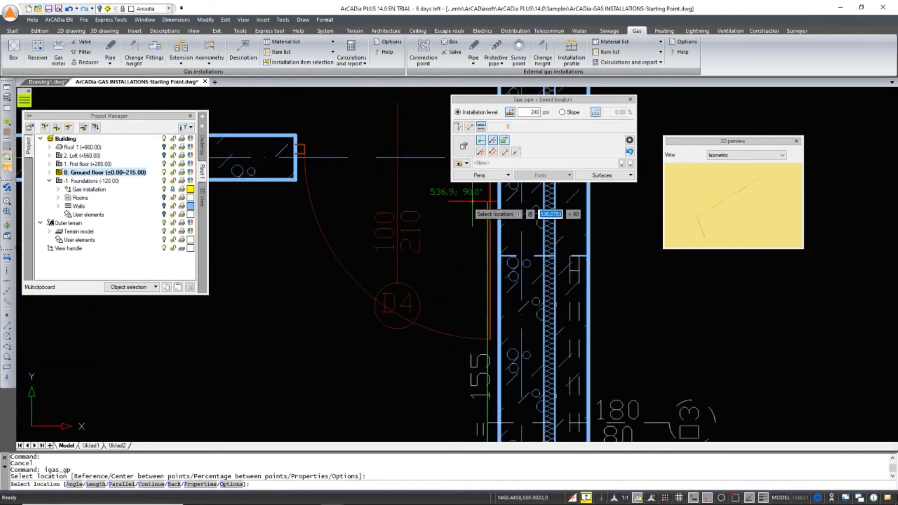
click(474, 202)
- Continue the pipe at a right angle about 350 cm along the garage's back wall to the wall shared with the Sien room
middle_drag(429, 212, 533, 214)
scroll(641, 232, down, 1)
scroll(641, 232, down, 2)
middle_drag(410, 241, 535, 239)
scroll(468, 224, up, 3)
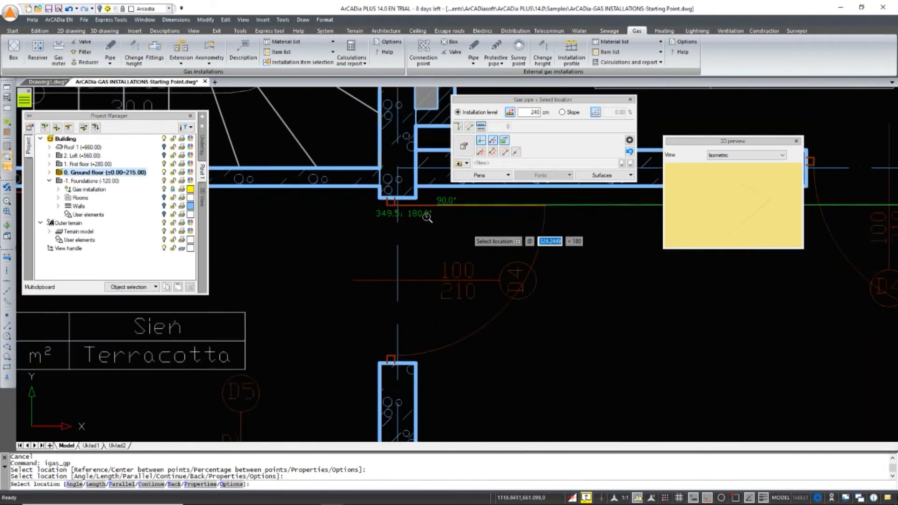
click(428, 217)
- Turn the pipe along the wall between the garage and the Sien room for about 178 cm, ending just before the wardrobe wall
middle_drag(433, 299, 422, 176)
middle_drag(423, 257, 428, 210)
scroll(429, 243, down, 2)
middle_drag(432, 276, 583, 299)
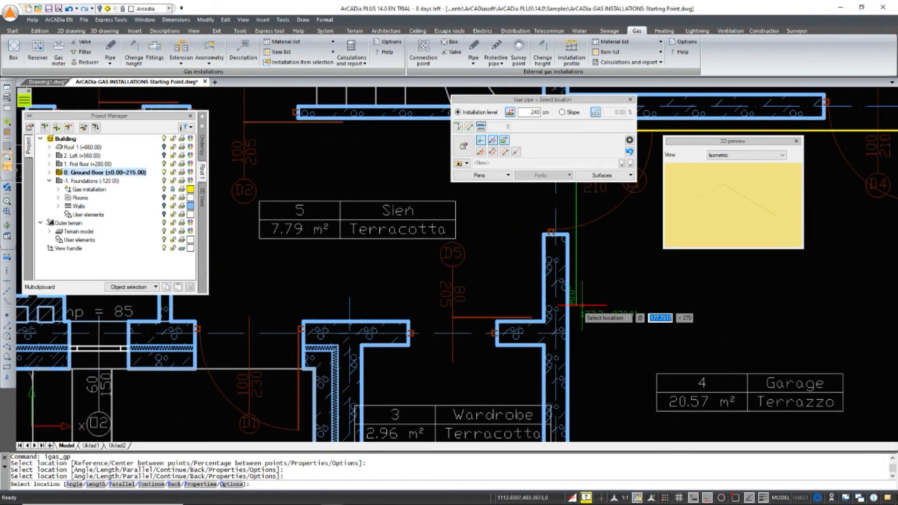
scroll(583, 307, down, 3)
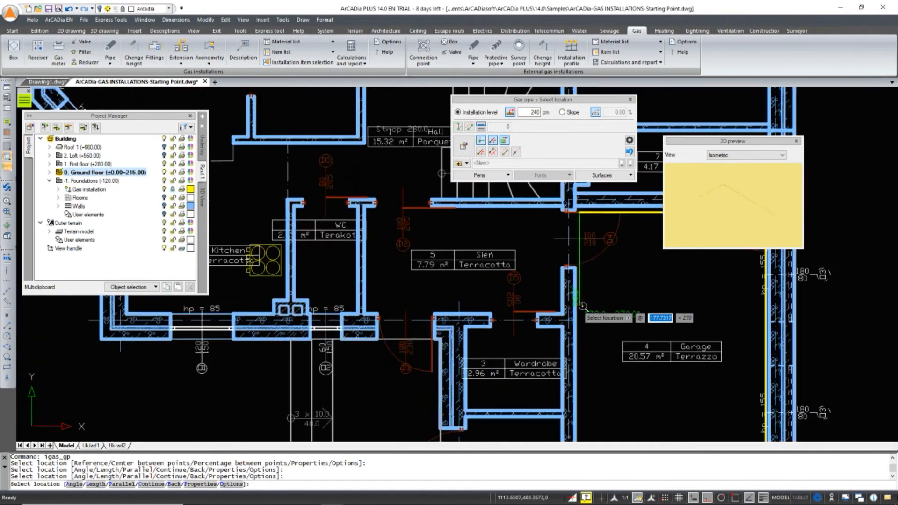
scroll(584, 308, up, 2)
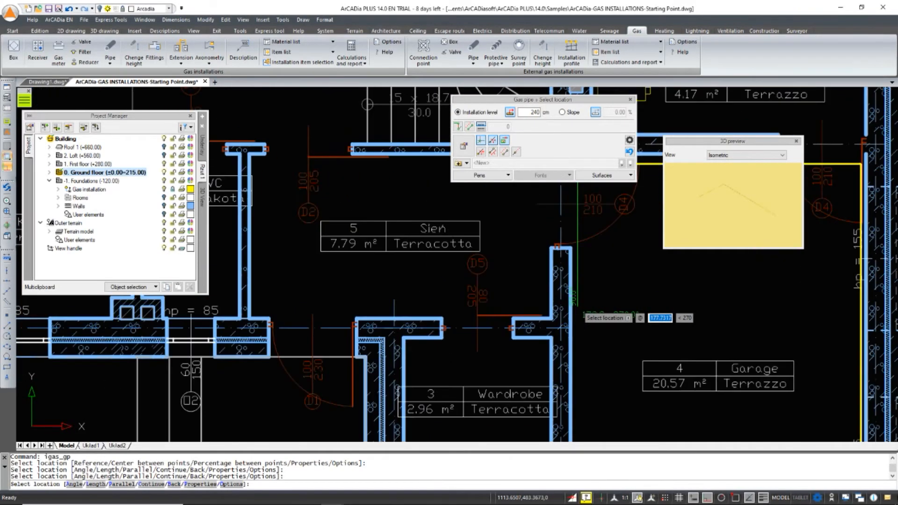
click(580, 308)
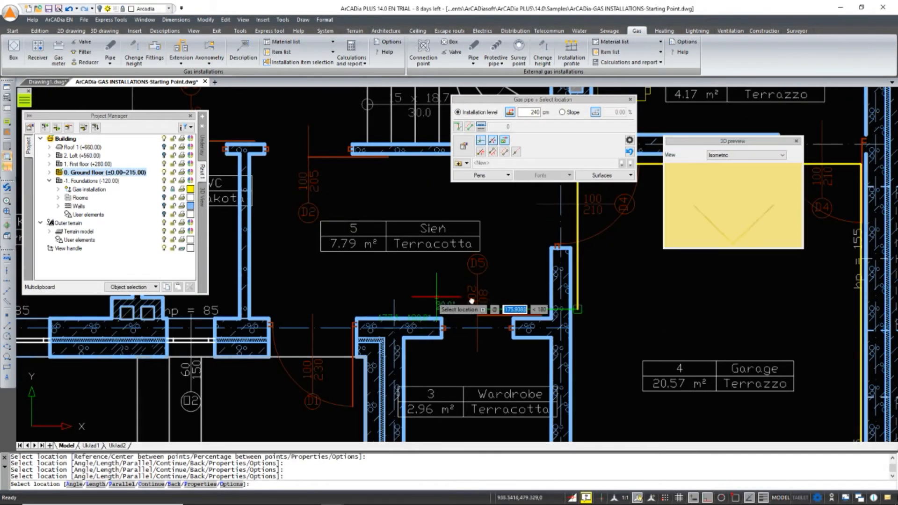
- Run the pipe about 513 cm across the Sien room and WC to the chimney, turning about 24 cm along its side
middle_drag(437, 294, 607, 295)
middle_drag(534, 297, 660, 298)
scroll(537, 308, up, 1)
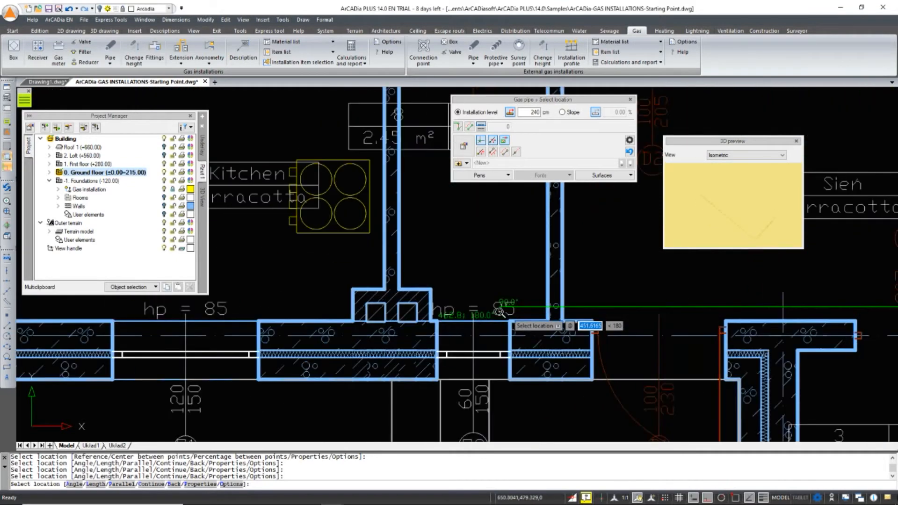
scroll(529, 309, up, 1)
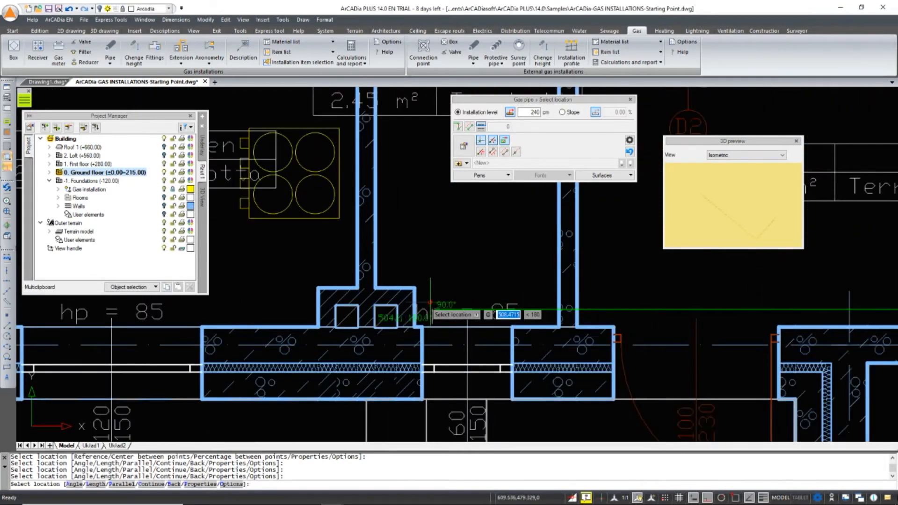
click(423, 302)
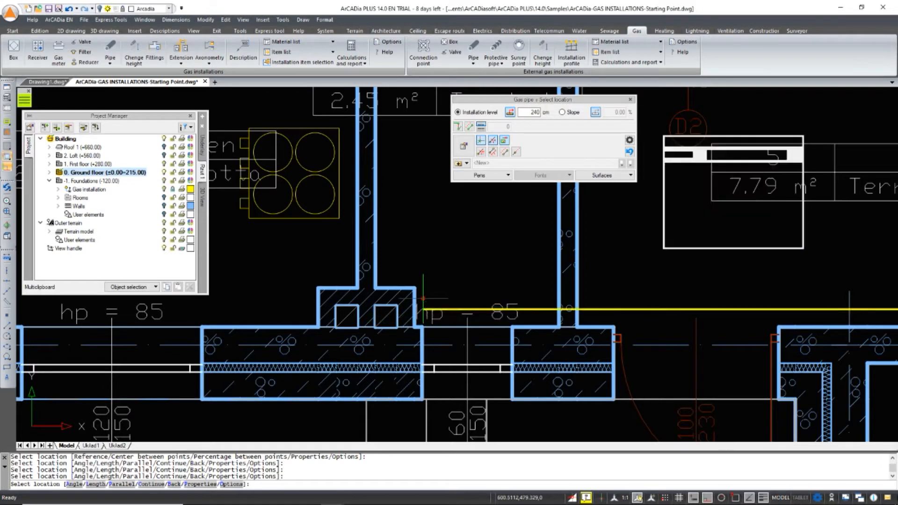
click(422, 272)
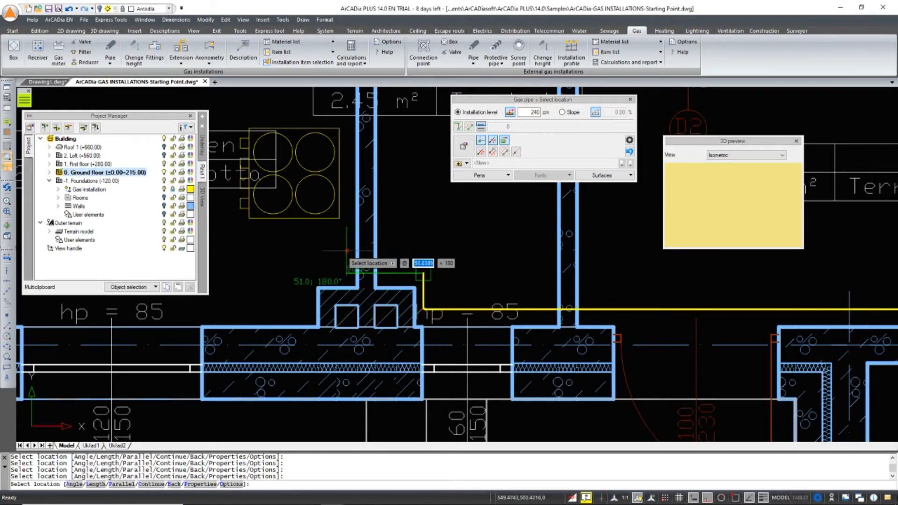
- Run the pipe along the chimney's front face through the WC wall into the kitchen and end the pipe there
click(307, 272)
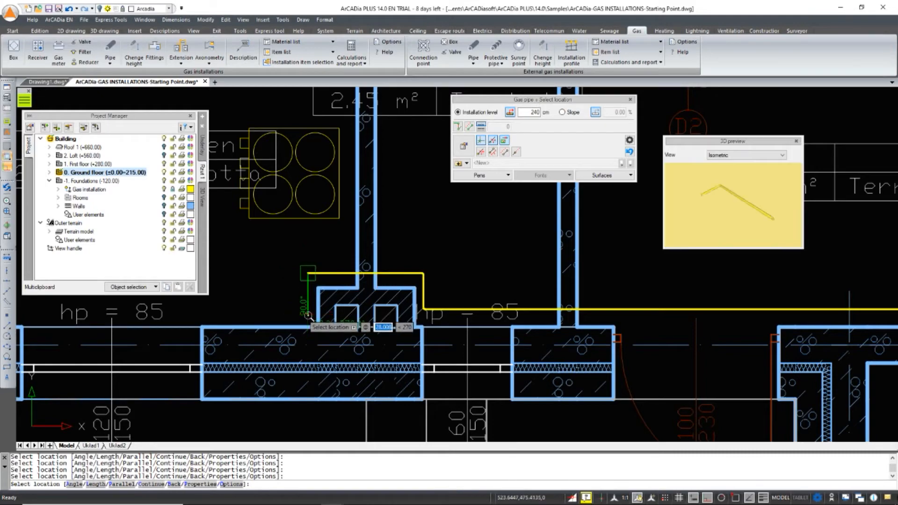
scroll(304, 314, up, 2)
key(Escape)
key(Escape)
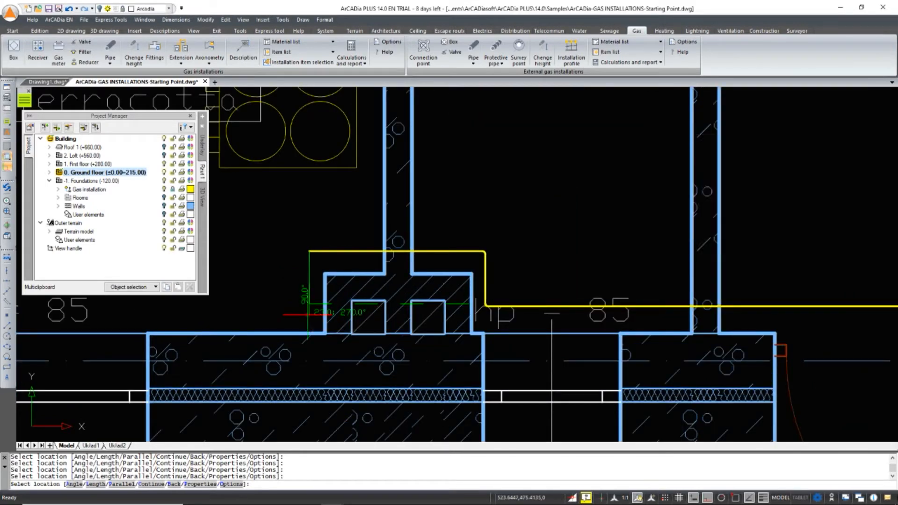
scroll(388, 238, down, 2)
key(Escape)
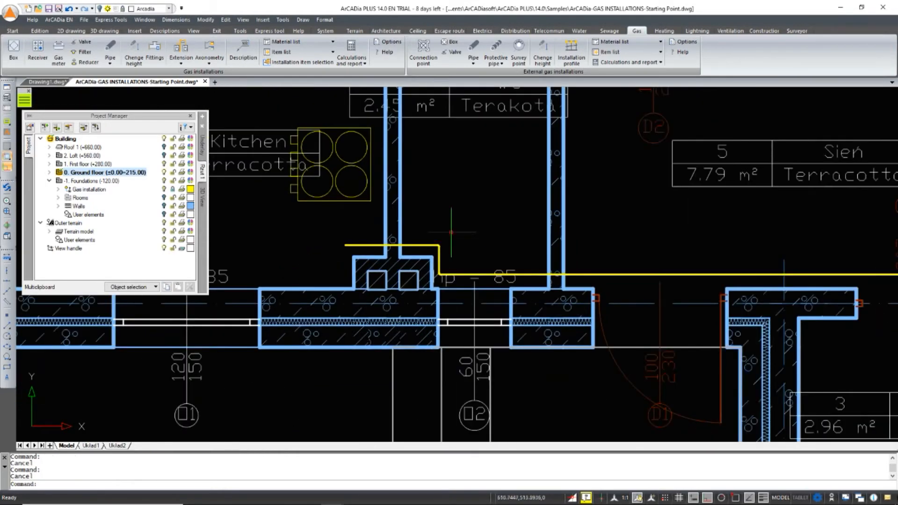
- Follow the pipe route back to the garage and inspect the short pipe end beside the gas box connection
scroll(480, 190, down, 2)
middle_drag(474, 192, 244, 177)
middle_drag(575, 208, 452, 257)
scroll(547, 264, down, 1)
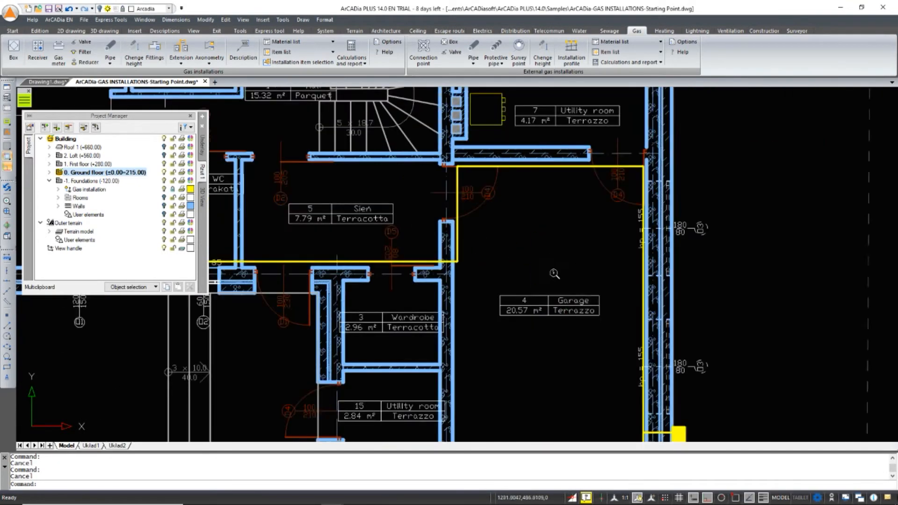
middle_drag(553, 272, 567, 244)
scroll(630, 318, up, 2)
middle_drag(638, 428, 609, 279)
scroll(633, 325, up, 4)
click(589, 275)
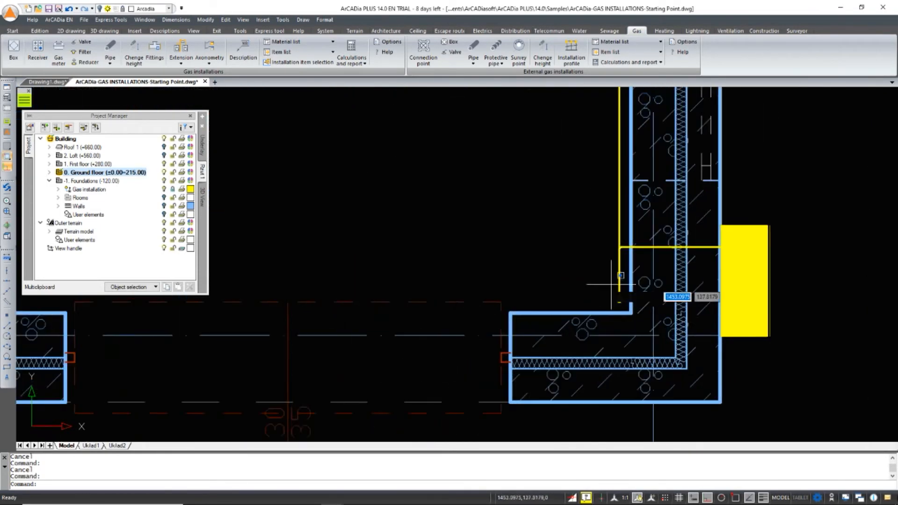
click(627, 318)
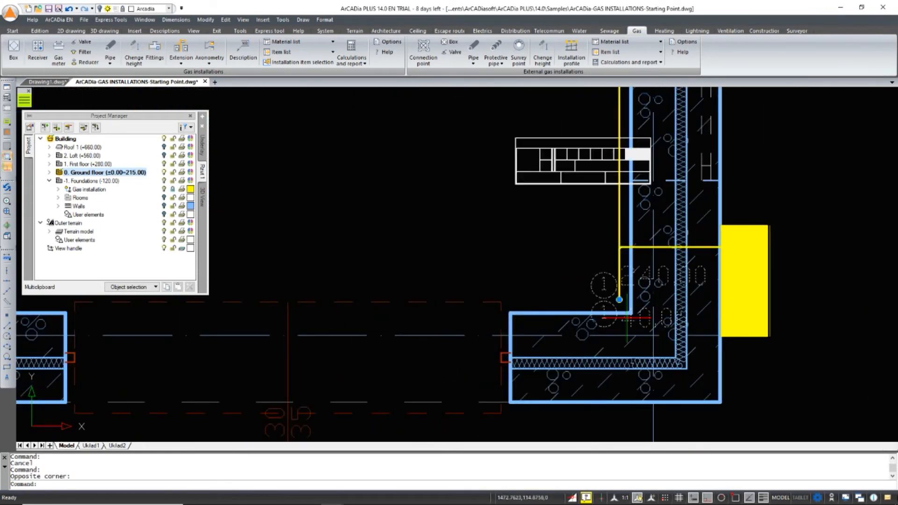
key(Escape)
- Insert a vertical pipe from 240 cm to 70 cm on the kitchen pipe, close to the wall shared with the WC
scroll(581, 276, down, 3)
middle_drag(461, 261, 725, 441)
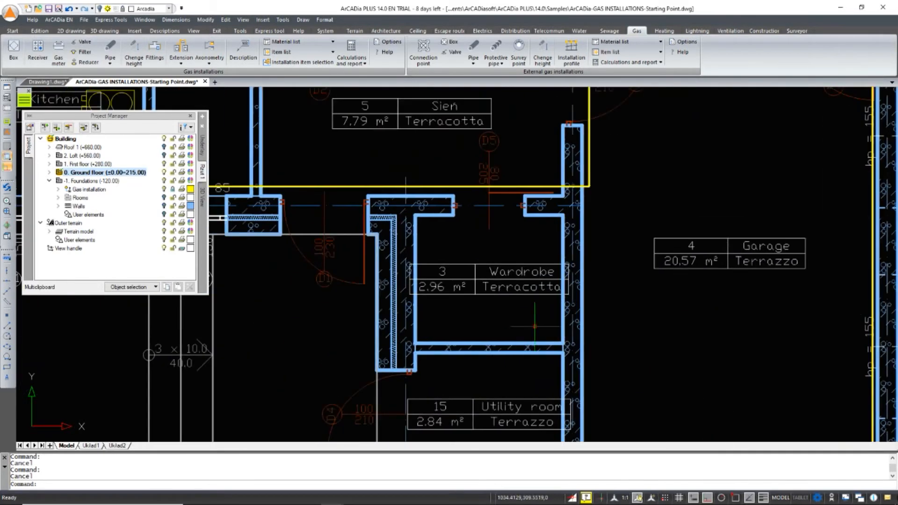
middle_drag(535, 327, 744, 331)
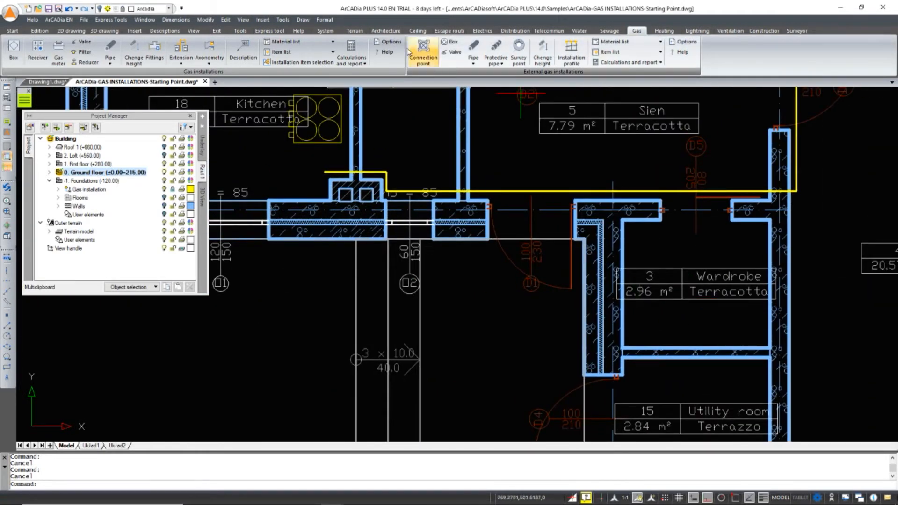
click(110, 63)
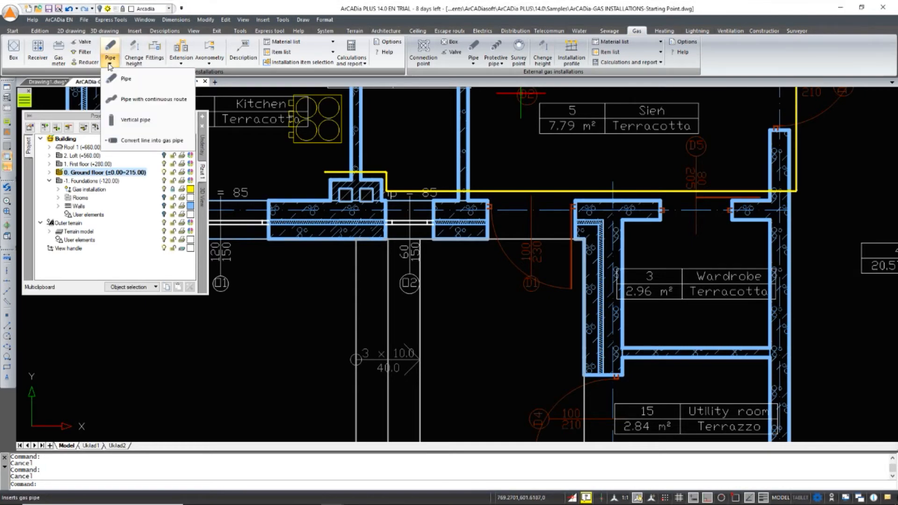
click(123, 121)
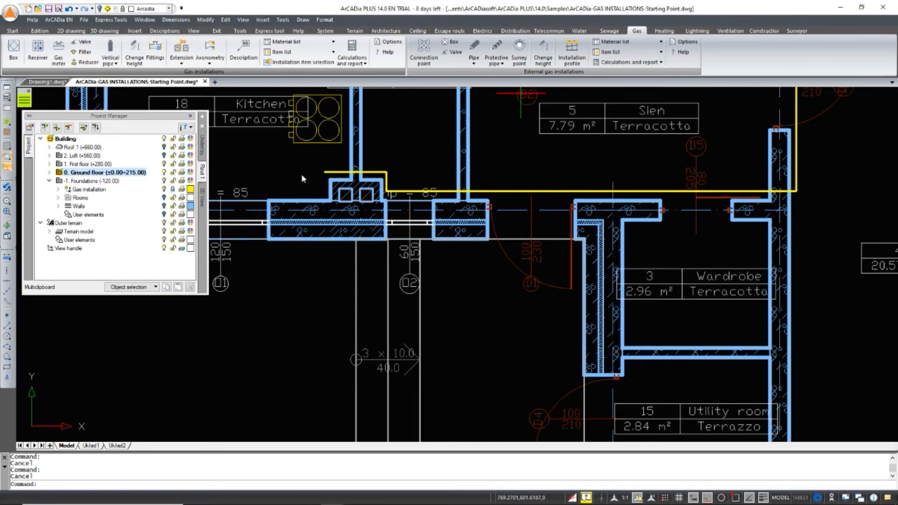
scroll(317, 172, up, 3)
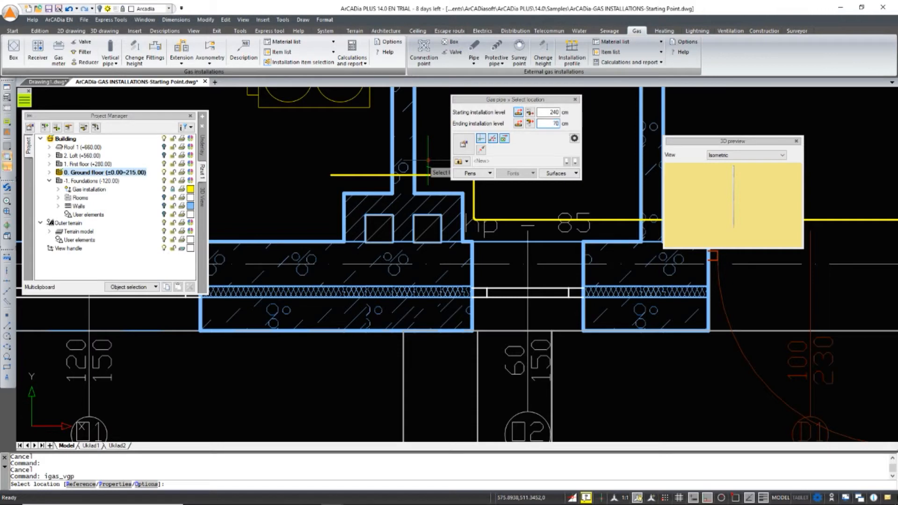
click(381, 175)
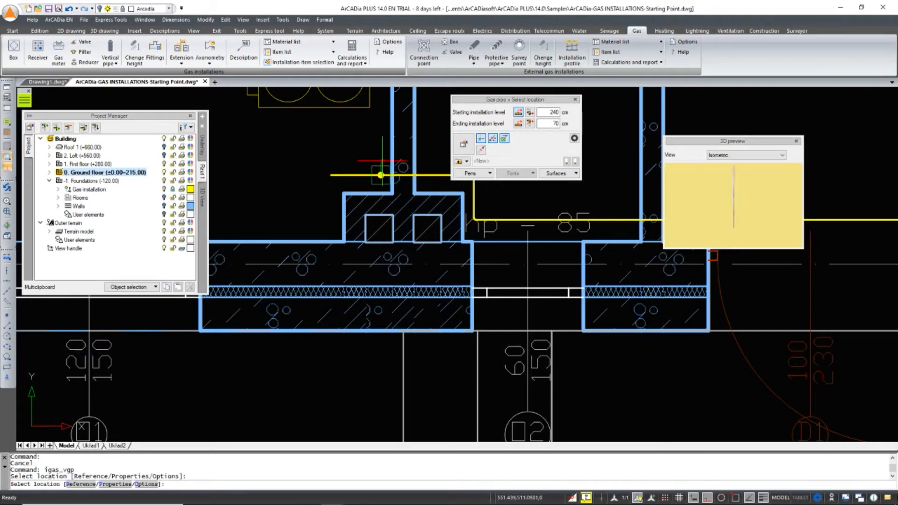
key(Escape)
- Delete the surplus horizontal pipe end extending past the vertical pipe in the kitchen
click(350, 184)
click(338, 162)
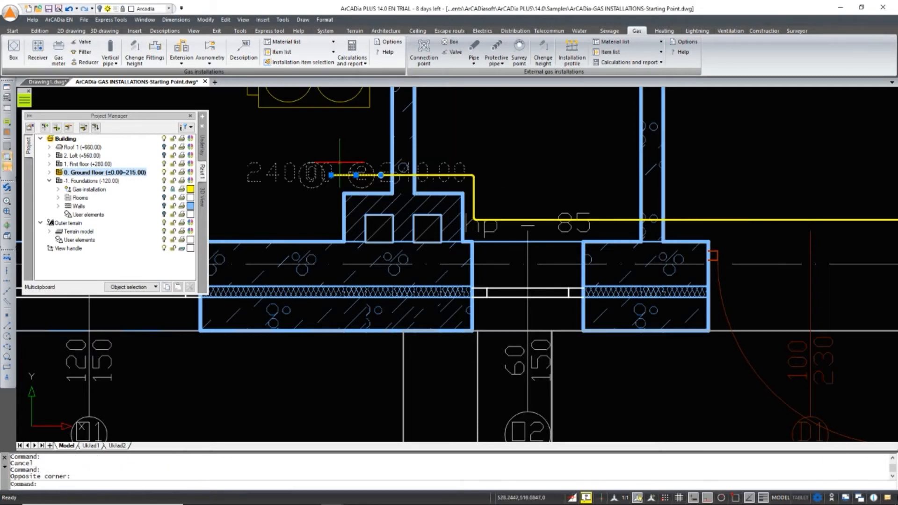
key(Delete)
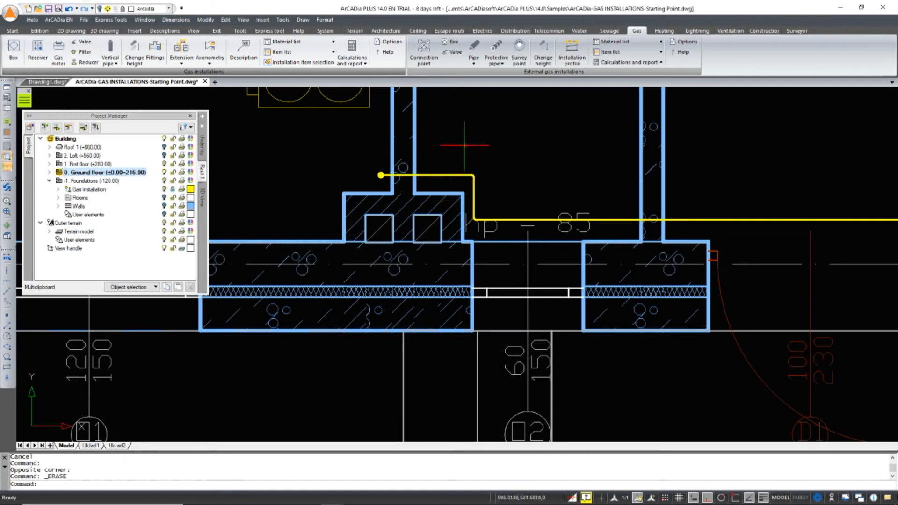
click(110, 61)
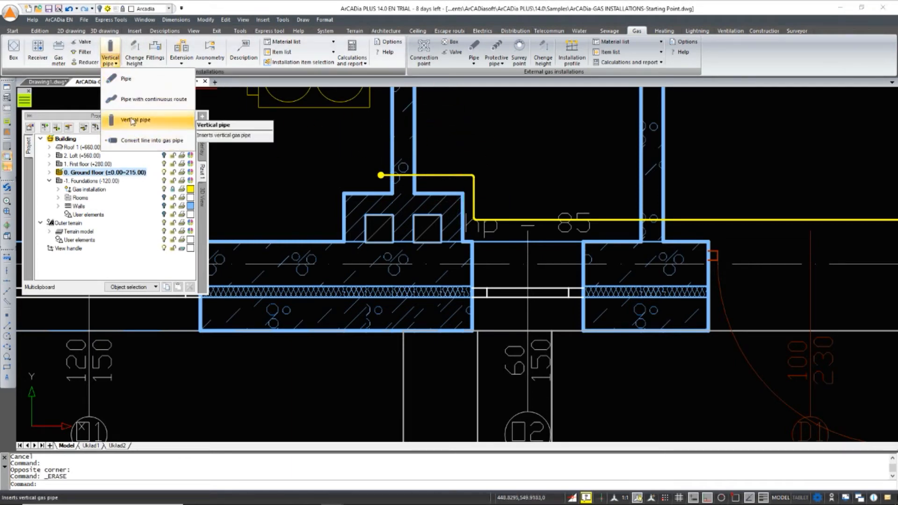
click(126, 79)
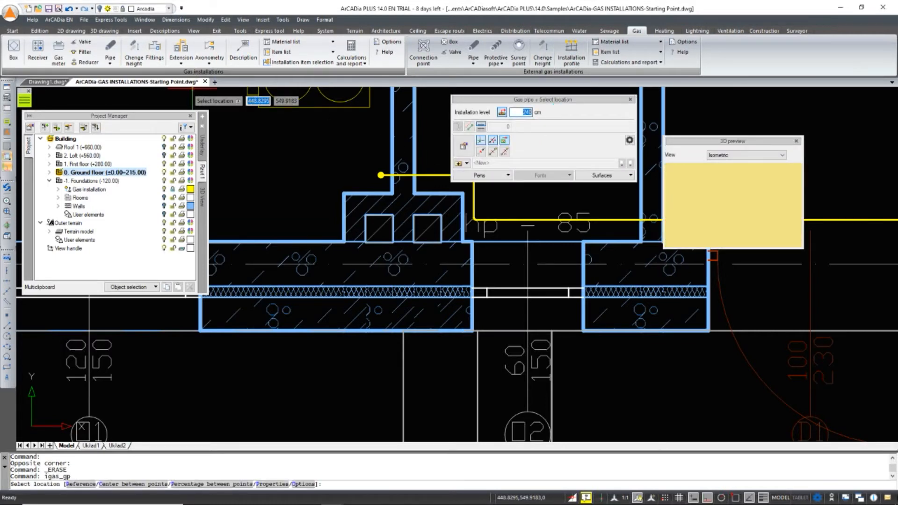
scroll(372, 174, up, 3)
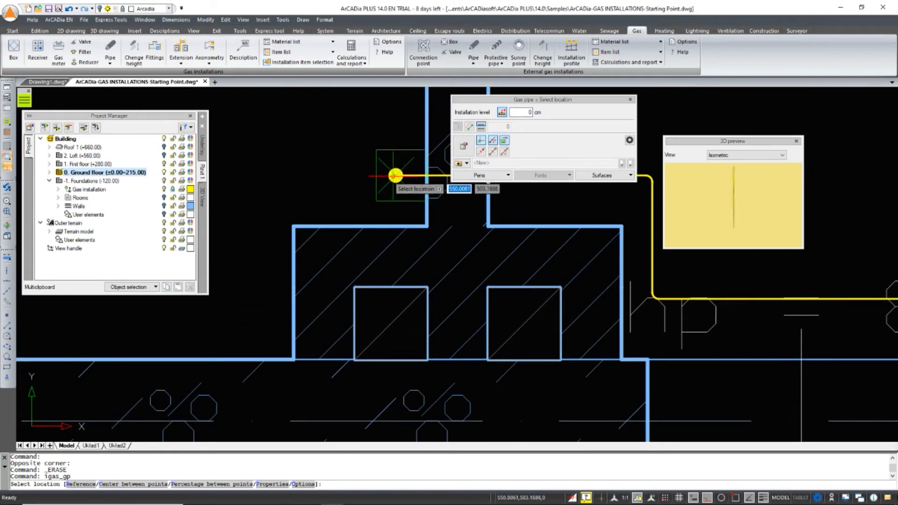
key(Escape)
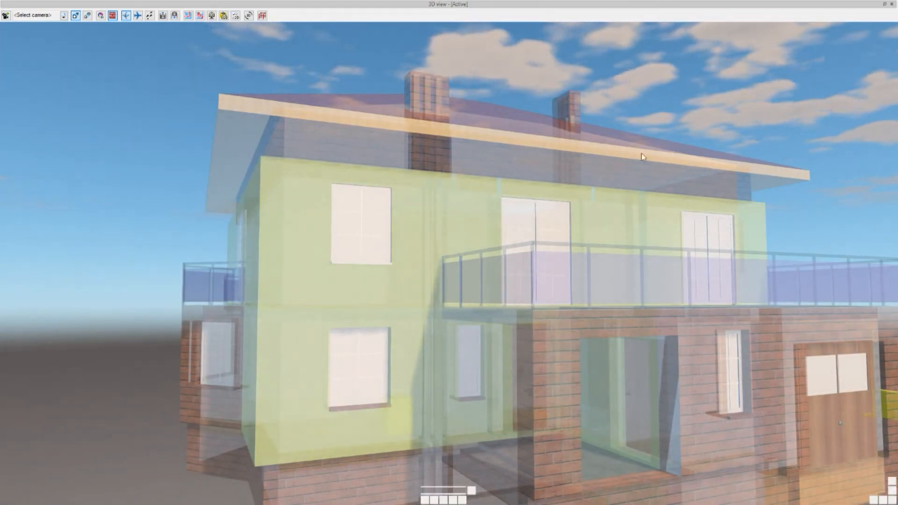
- Inspect the gas pipe route through the transparent walls of the house in the 3D view, and close that view
scroll(520, 244, down, 4)
drag(525, 257, 395, 248)
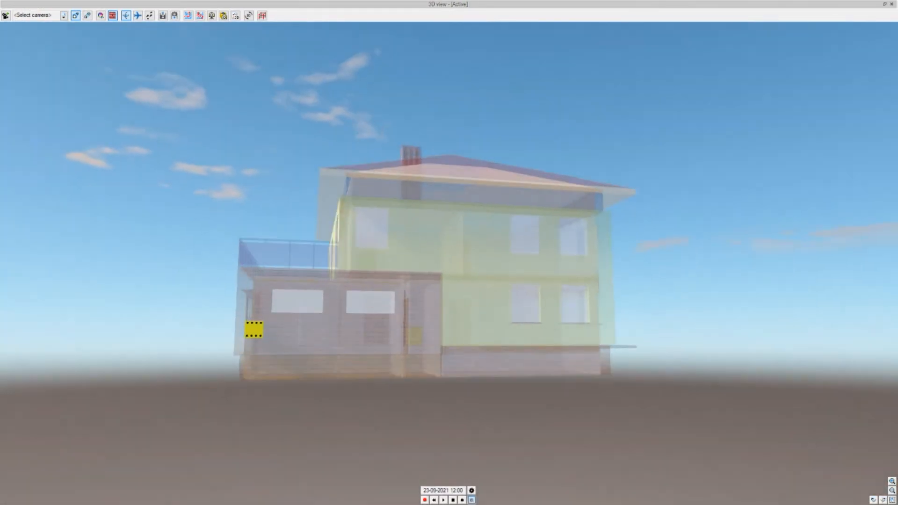
scroll(328, 312, up, 4)
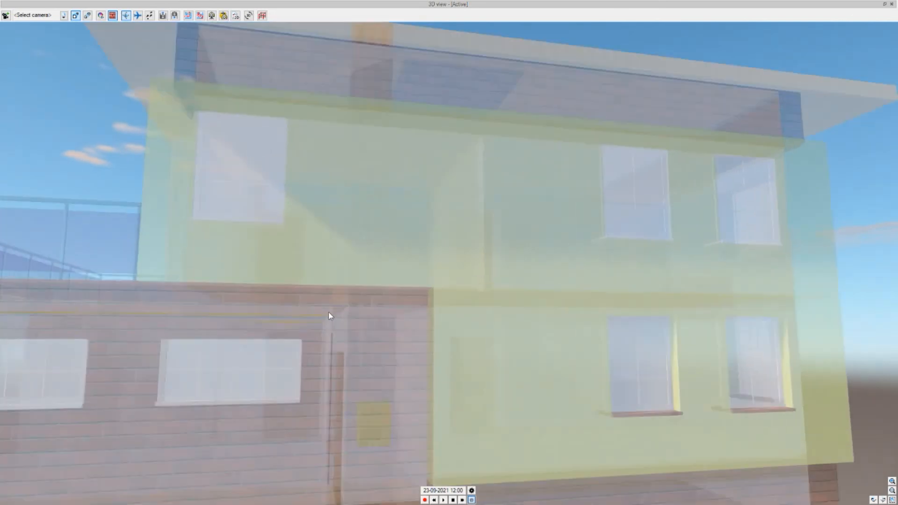
scroll(328, 312, down, 2)
scroll(329, 312, up, 5)
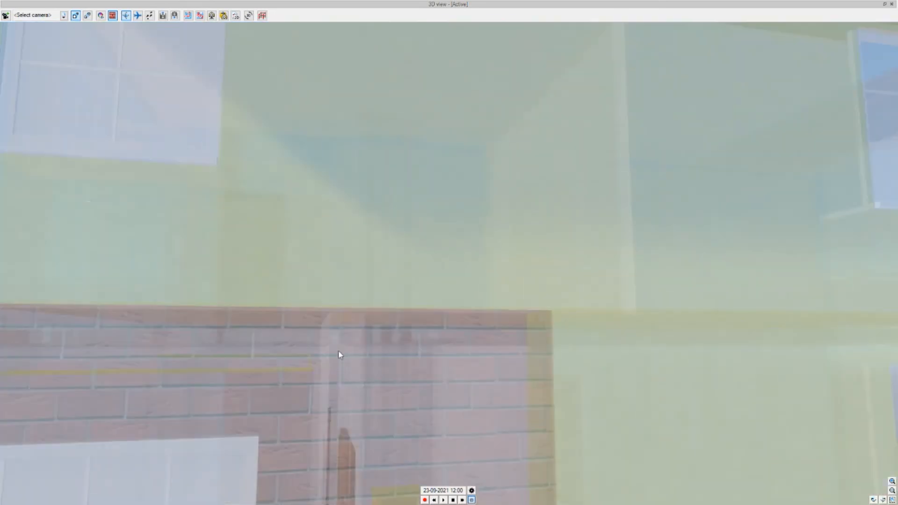
drag(338, 351, 351, 344)
scroll(350, 344, up, 2)
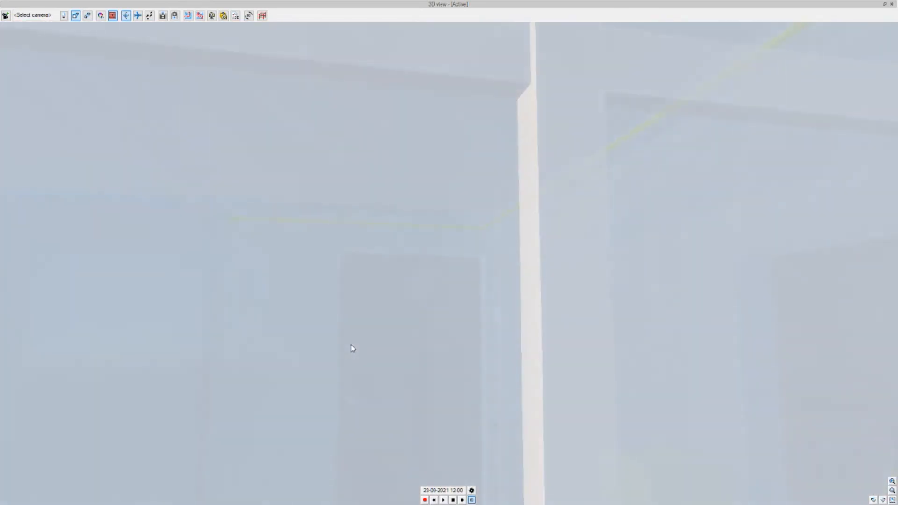
scroll(351, 344, down, 3)
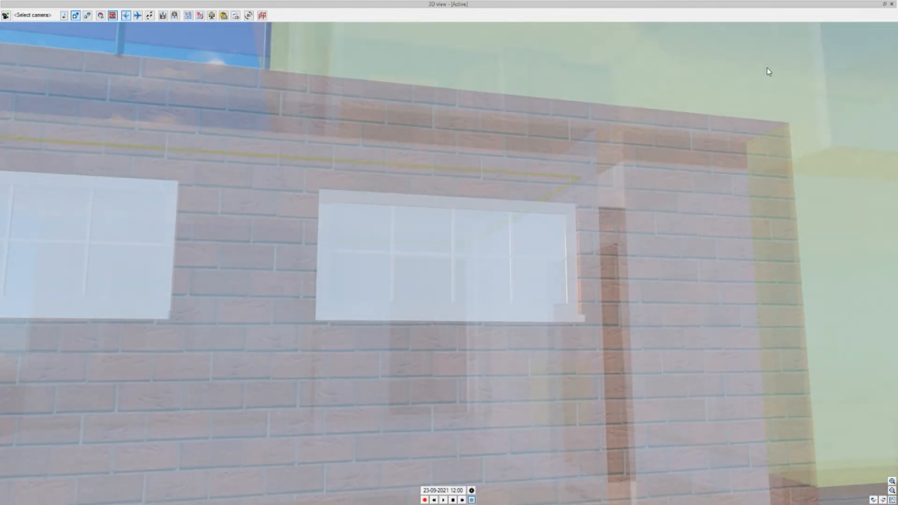
click(892, 4)
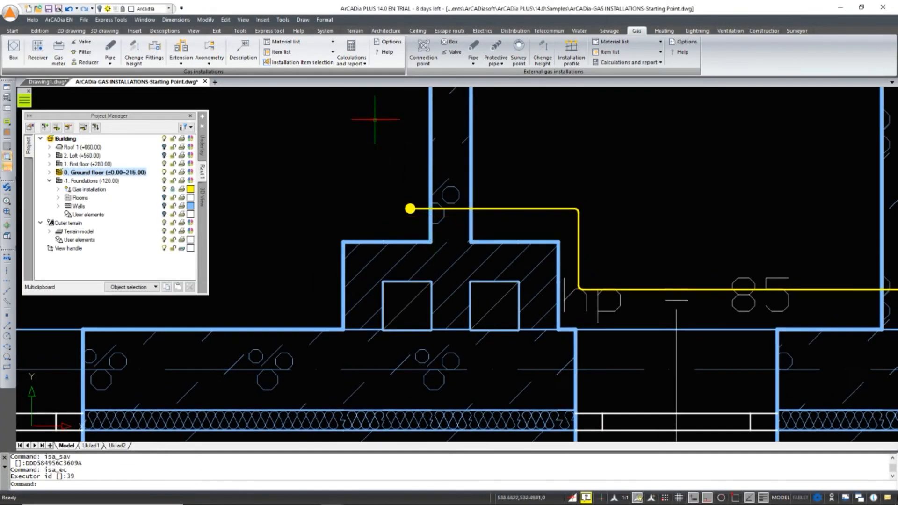
- Draw a pipe at the 70 cm level from the vertical pipe along the kitchen wall until it is beside the gas cooker
click(110, 49)
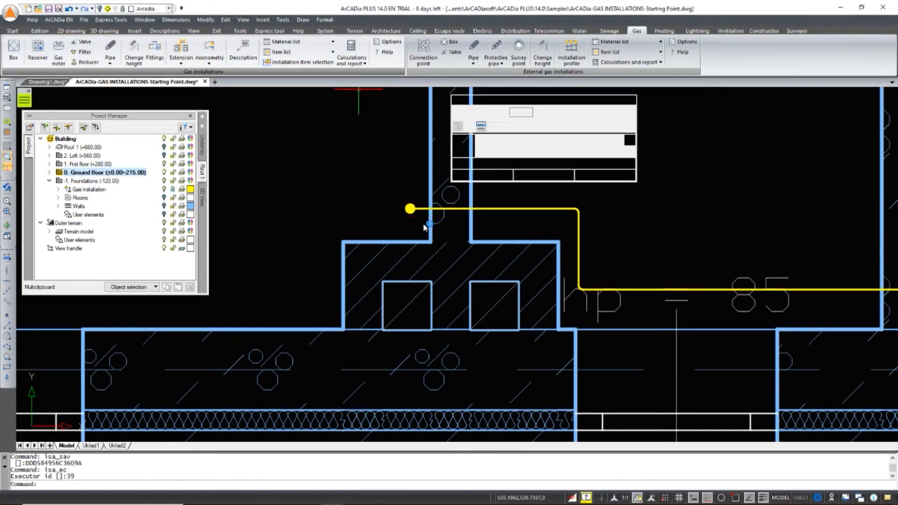
scroll(404, 208, up, 5)
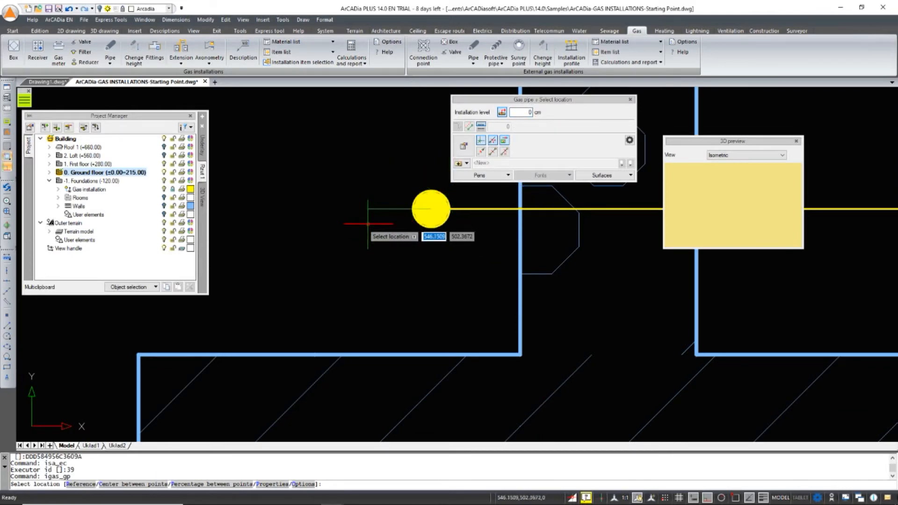
click(423, 215)
scroll(426, 155, down, 3)
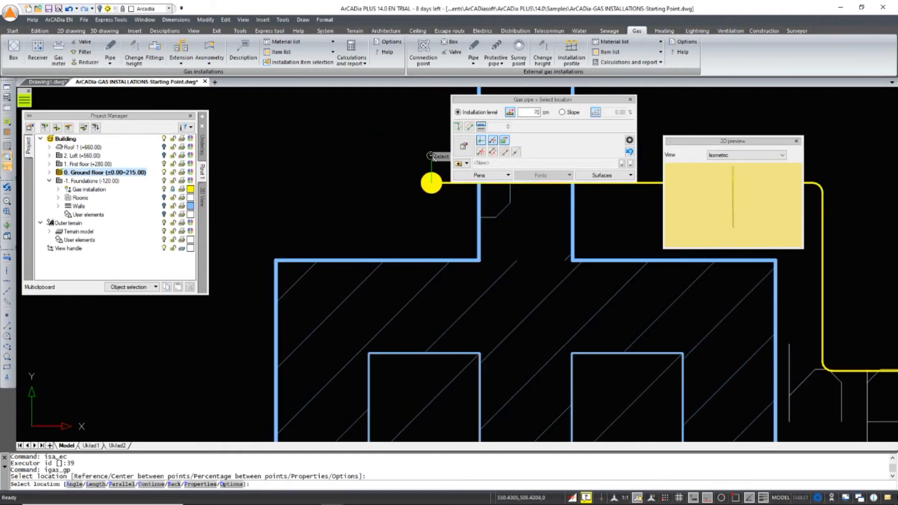
middle_drag(427, 157, 397, 361)
scroll(399, 362, down, 3)
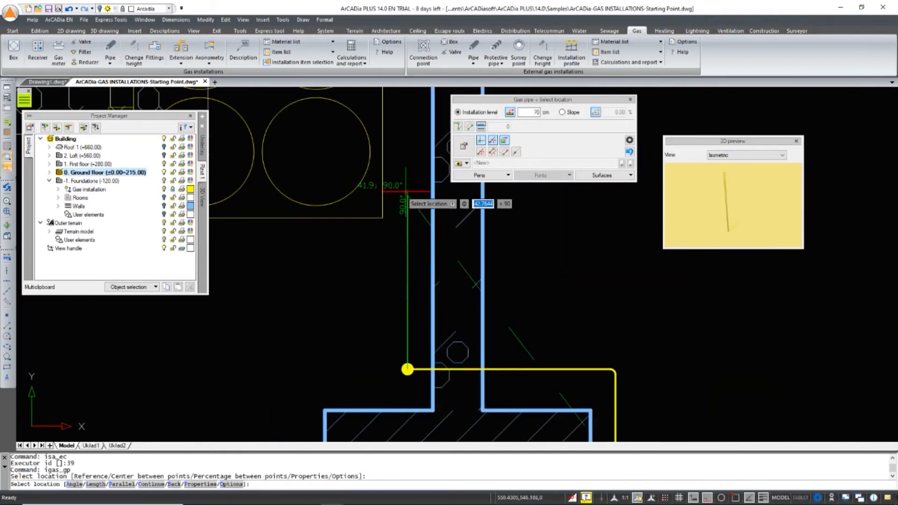
scroll(407, 181, up, 3)
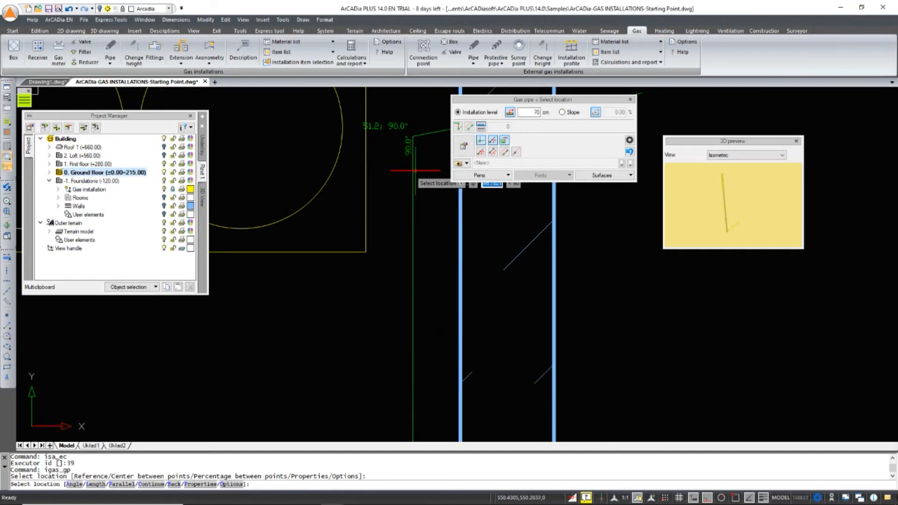
scroll(414, 170, down, 2)
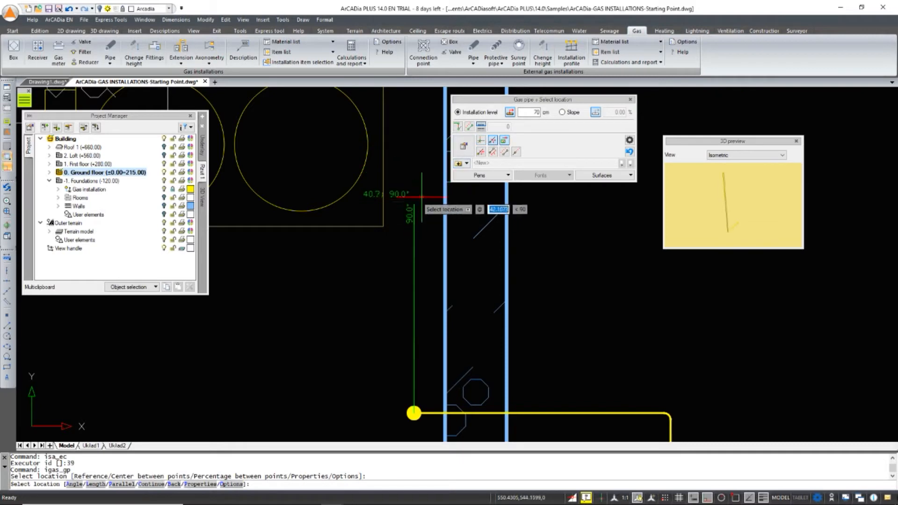
click(411, 169)
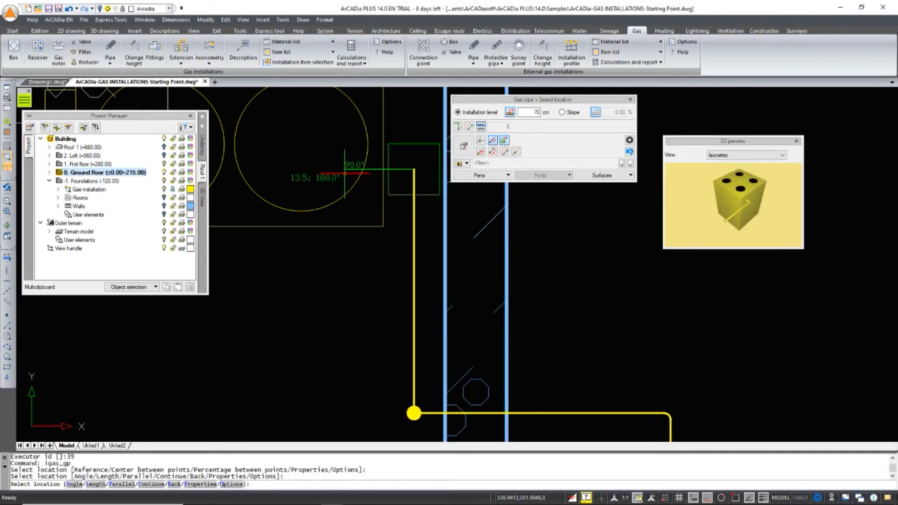
- Turn the pipe at a right angle to connect it to the side of the gas cooker, and end the pipe
click(344, 173)
key(Escape)
key(Escape)
scroll(344, 173, down, 6)
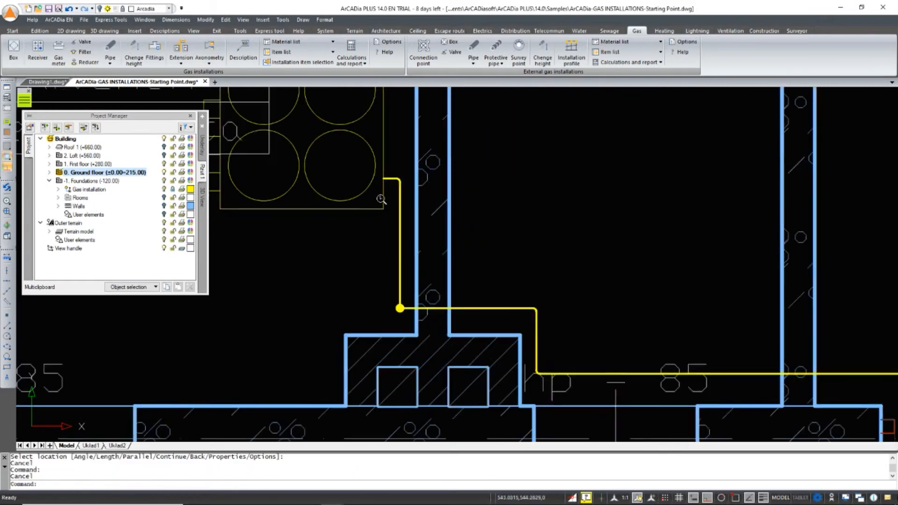
scroll(396, 236, down, 2)
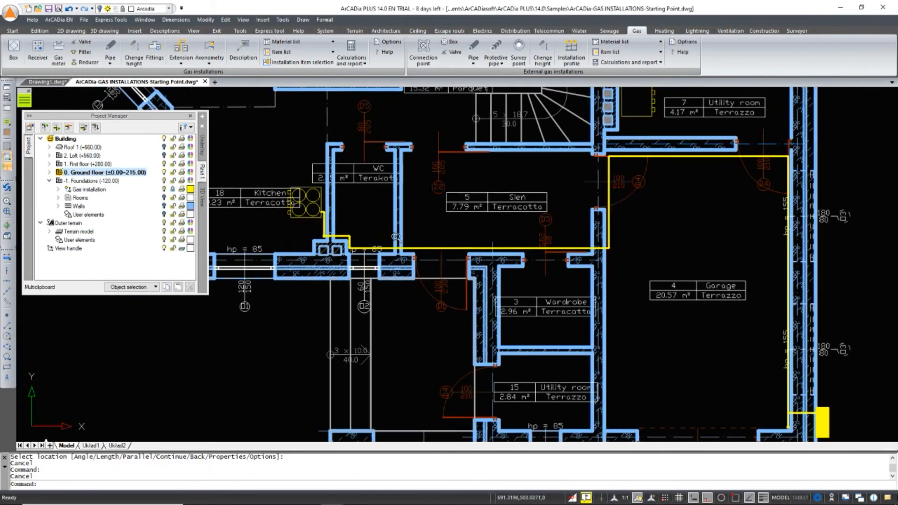
scroll(679, 337, down, 3)
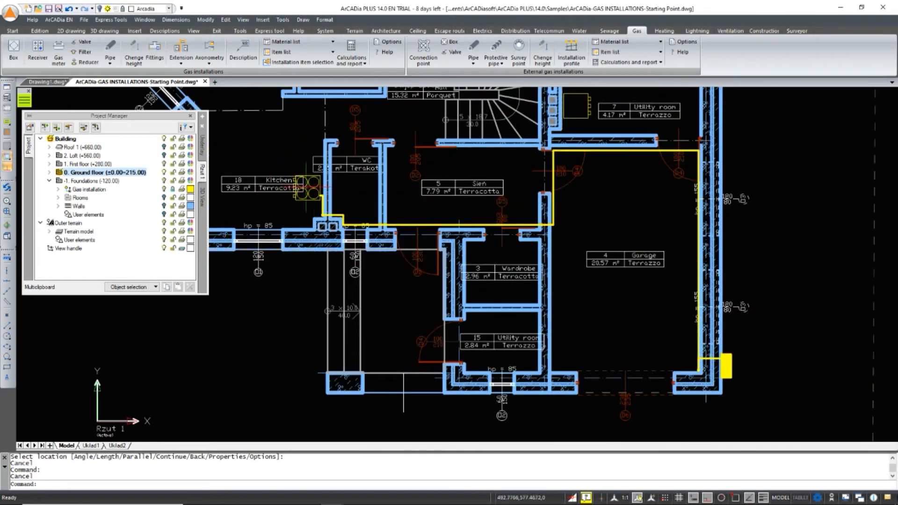
scroll(552, 155, up, 3)
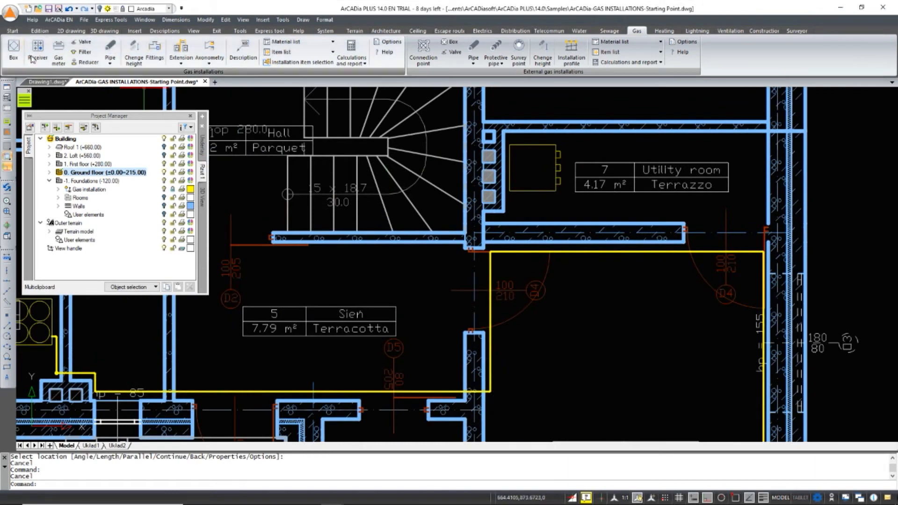
- Draw a branch pipe at the 240 cm level from the garage's horizontal pipe through the wall into the utility room, ending beside the gas appliance
click(110, 48)
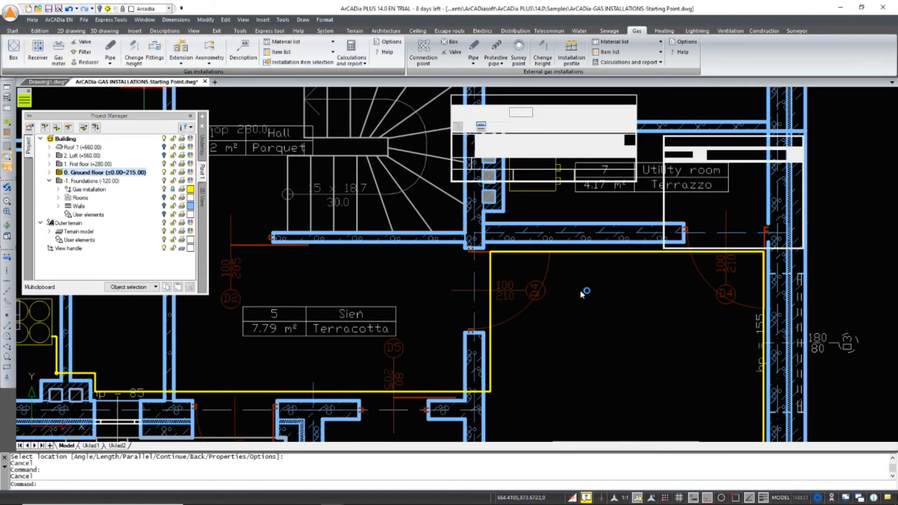
scroll(526, 154, up, 3)
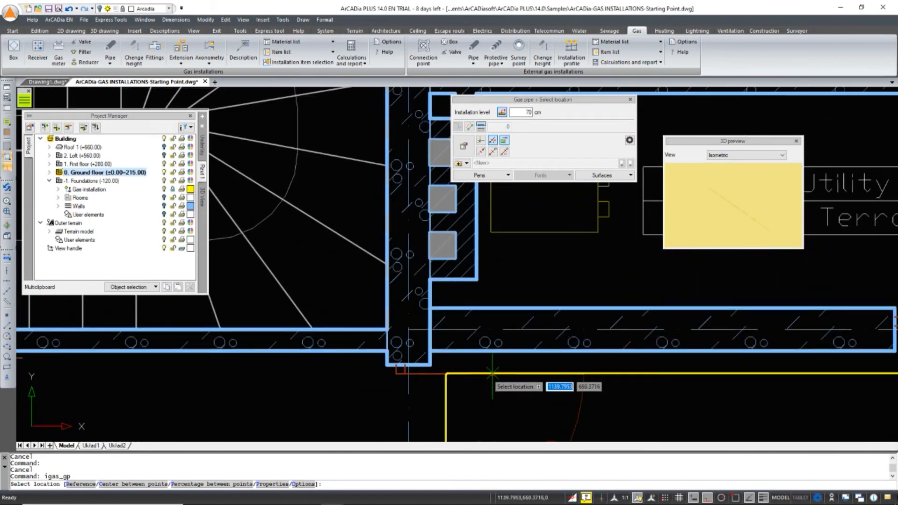
click(492, 373)
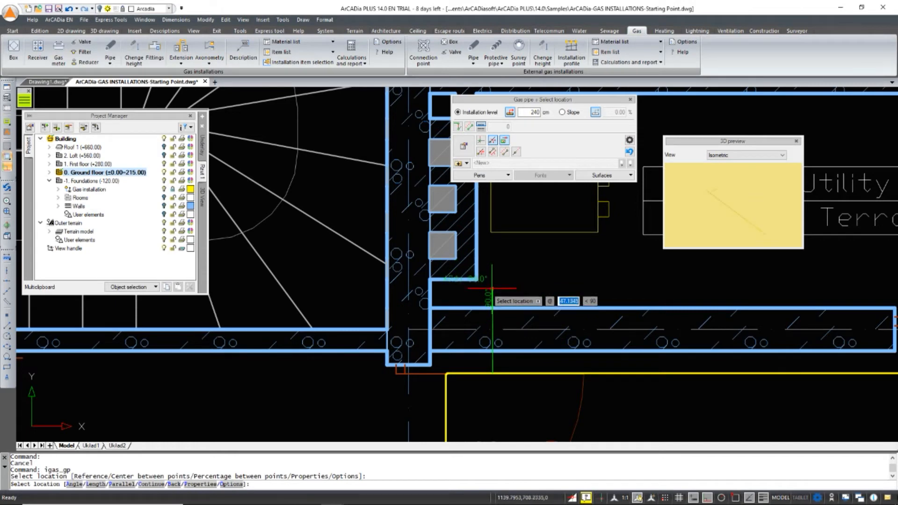
click(493, 252)
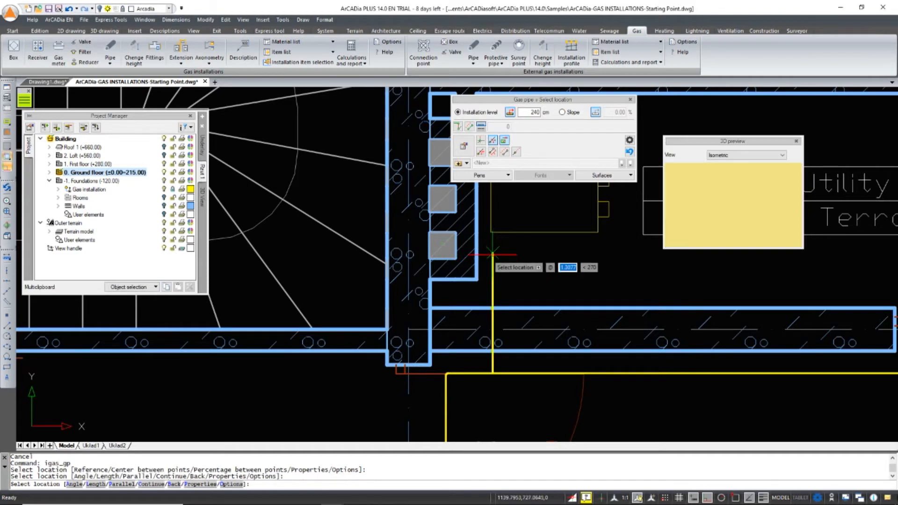
middle_drag(616, 253, 443, 282)
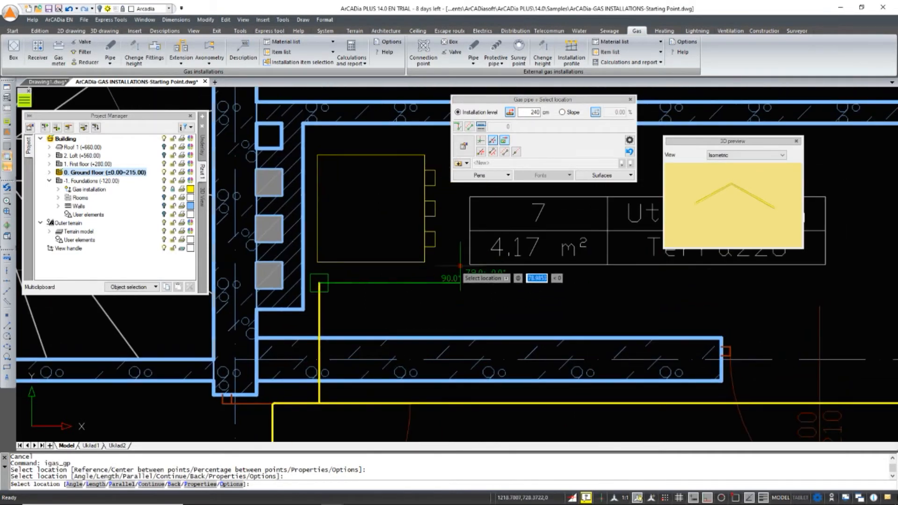
key(Escape)
key(Escape)
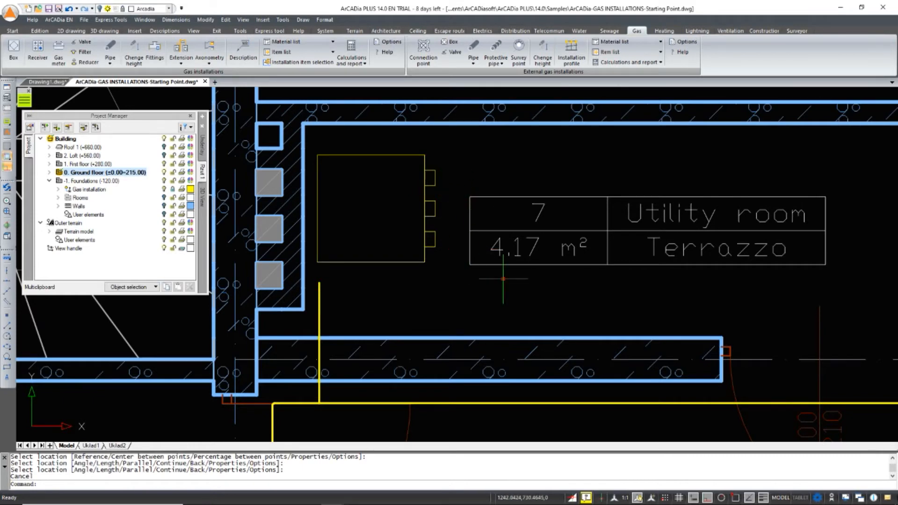
- Place a vertical pipe at the end of the utility room branch, running from the 240 cm level to the 30 cm level
click(109, 64)
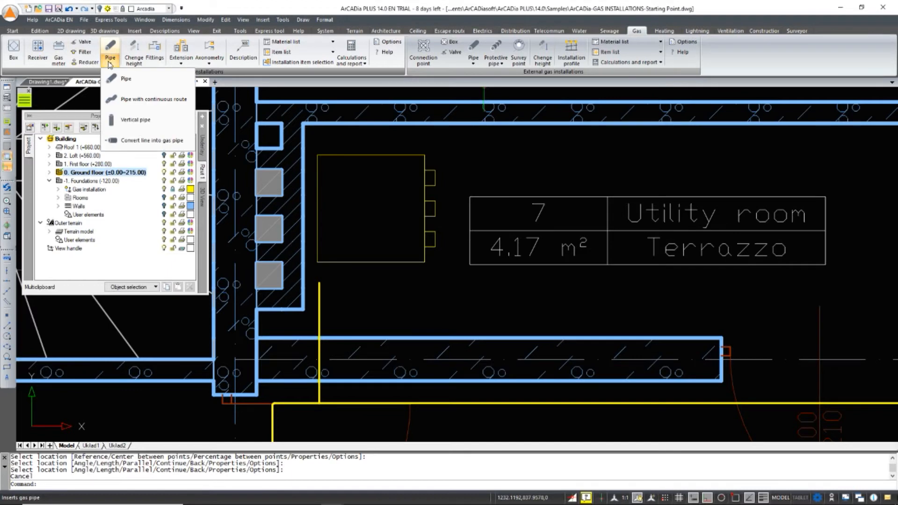
click(142, 130)
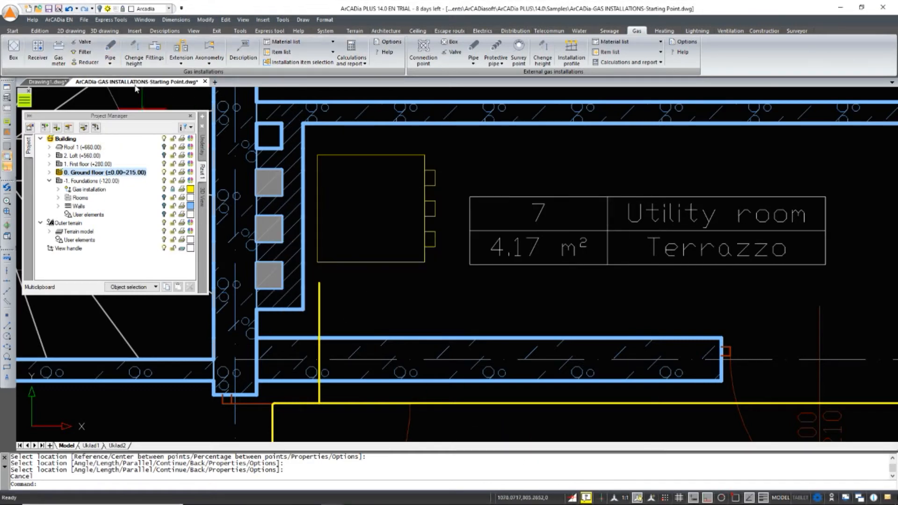
click(111, 64)
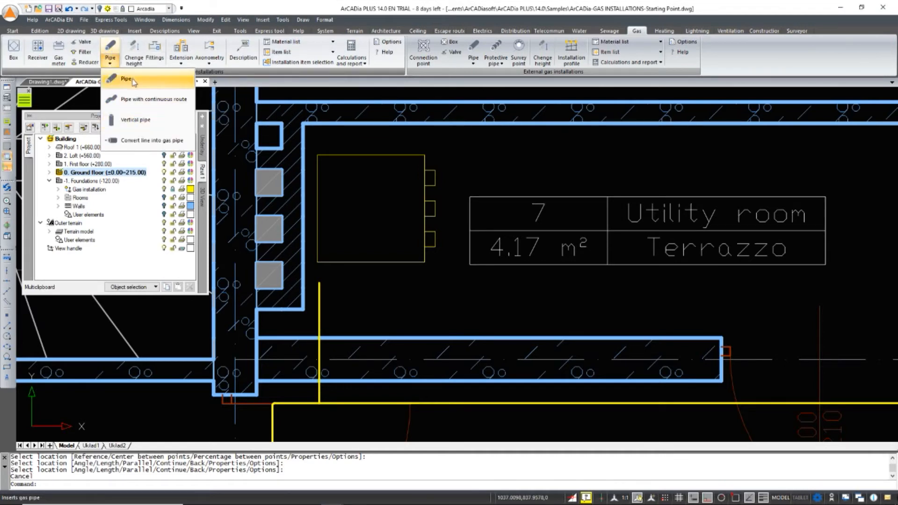
click(136, 123)
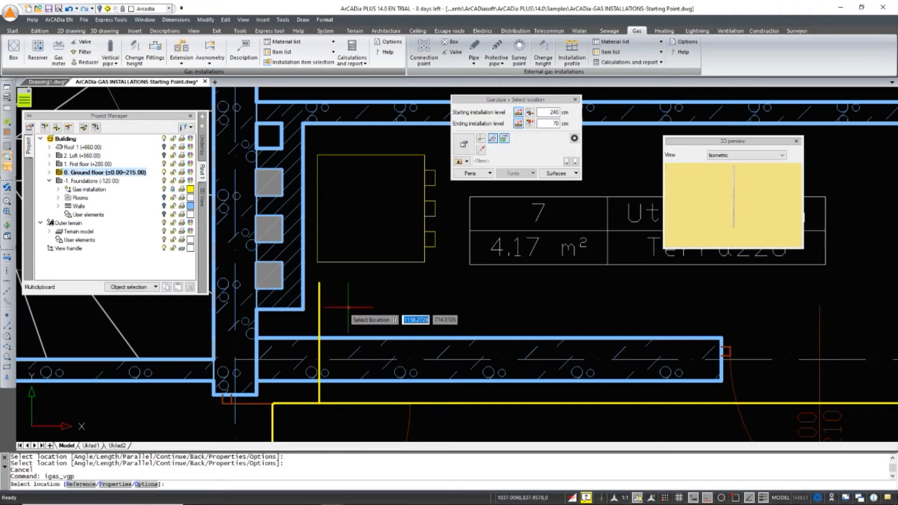
scroll(347, 297, up, 3)
scroll(348, 298, up, 4)
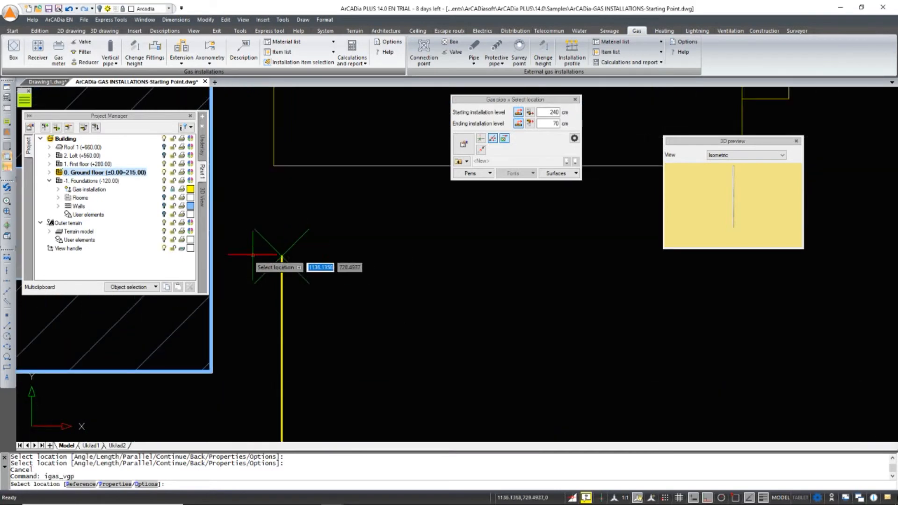
key(Escape)
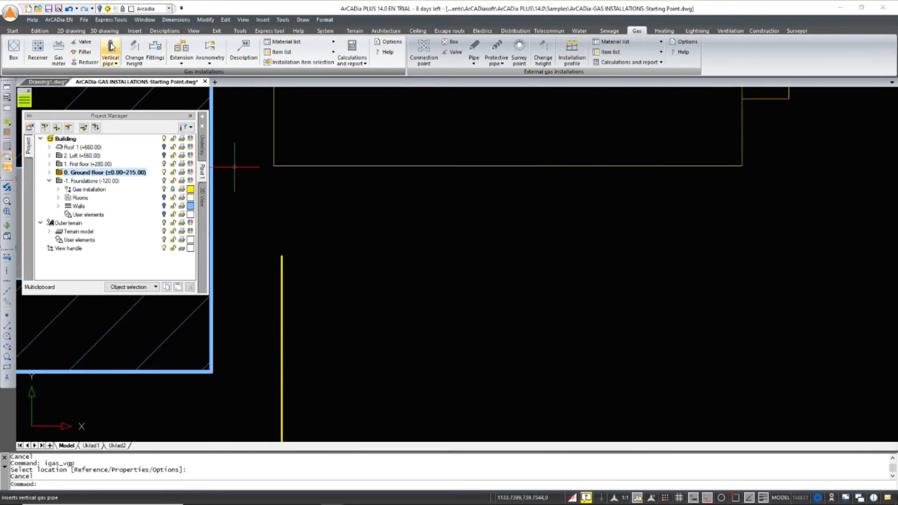
key(Return)
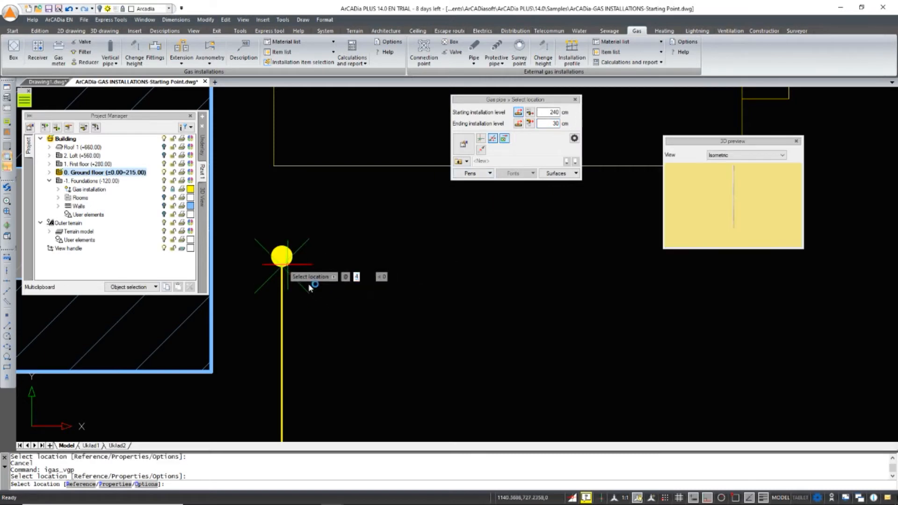
key(Escape)
key(Escape)
- Draw a pipe at the 30 cm level from the vertical pipe around the utility room appliance to its middle connection, with right-angle turns
click(107, 62)
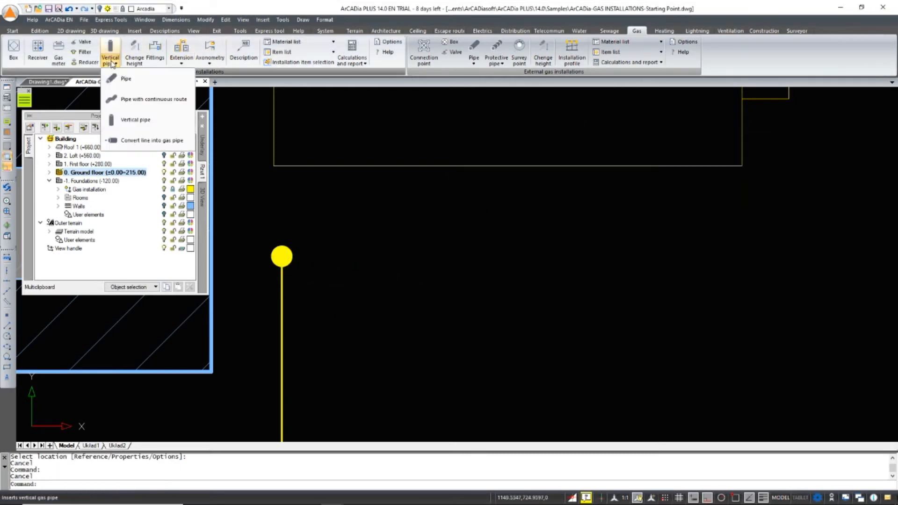
click(140, 95)
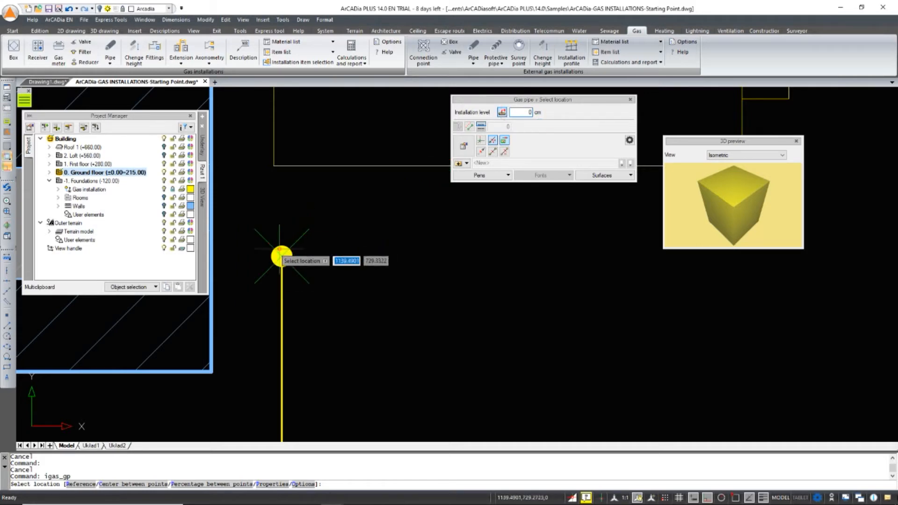
click(282, 256)
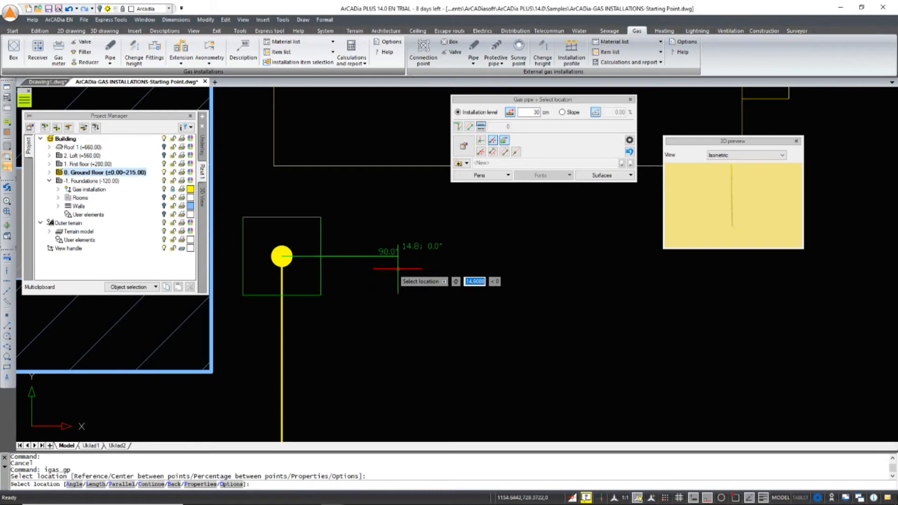
scroll(398, 271, down, 3)
middle_drag(453, 278, 346, 288)
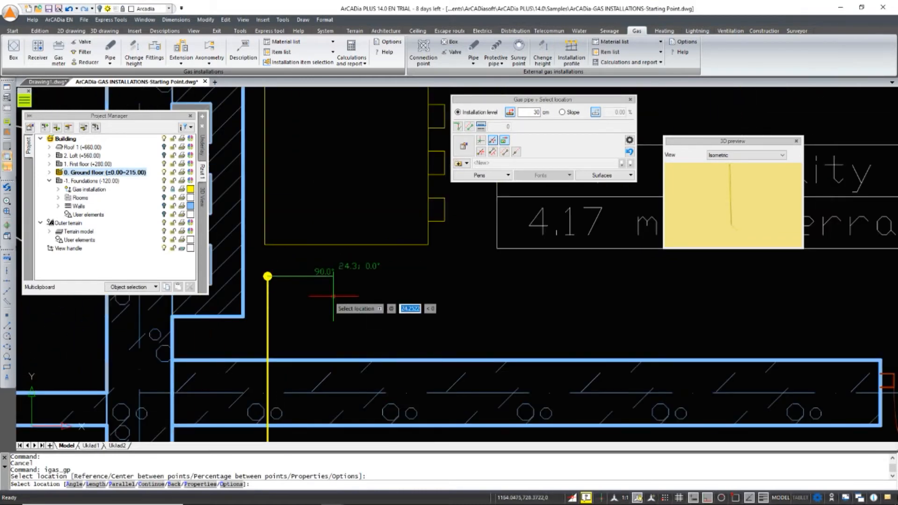
middle_drag(456, 294, 295, 286)
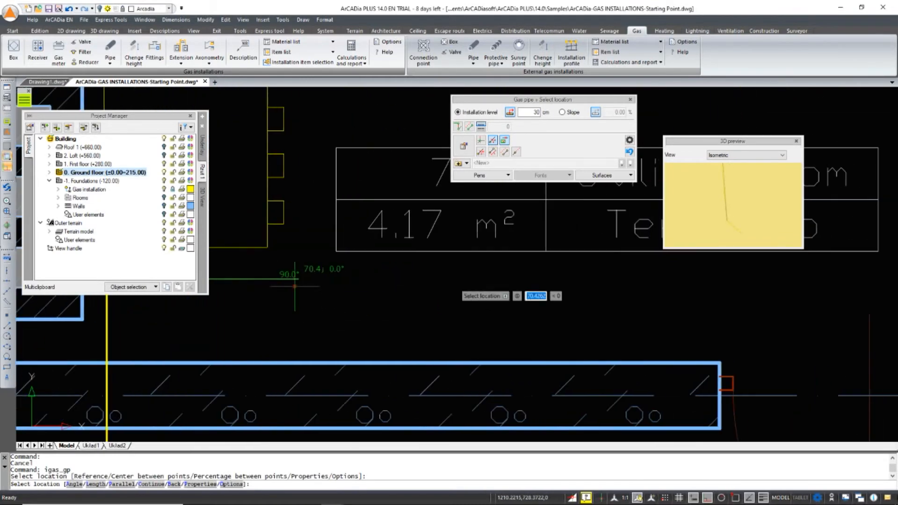
click(317, 278)
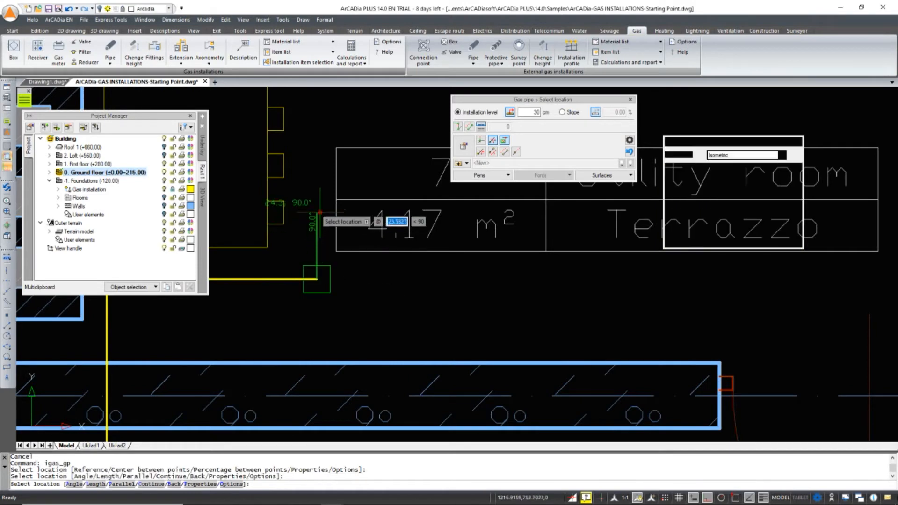
click(316, 167)
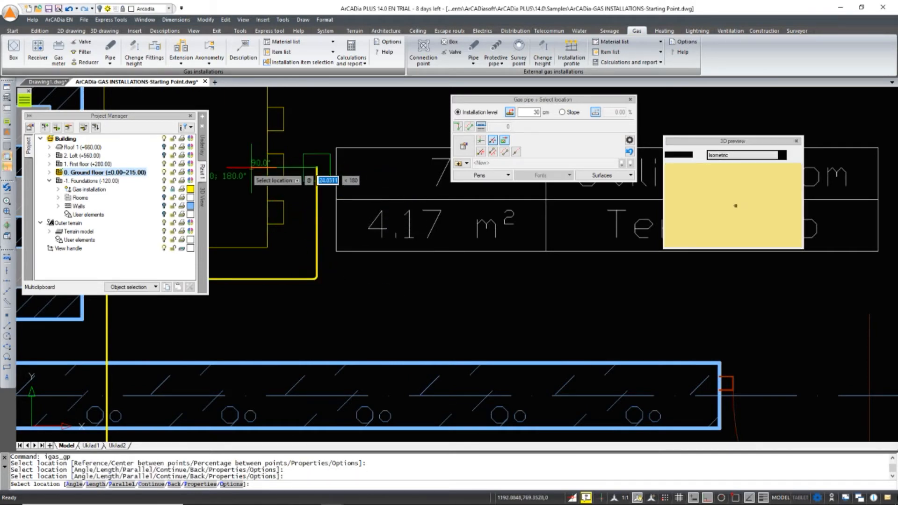
key(Escape)
scroll(376, 224, down, 8)
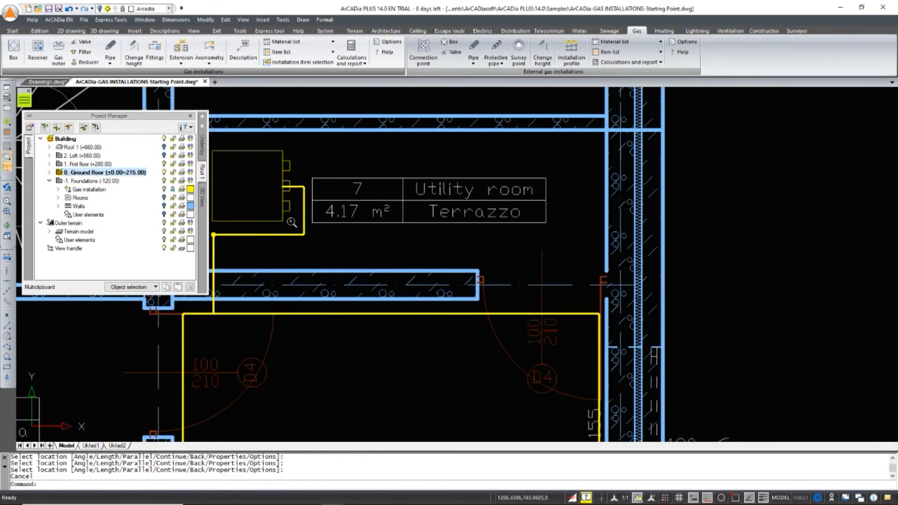
scroll(377, 225, down, 6)
key(Escape)
key(Escape)
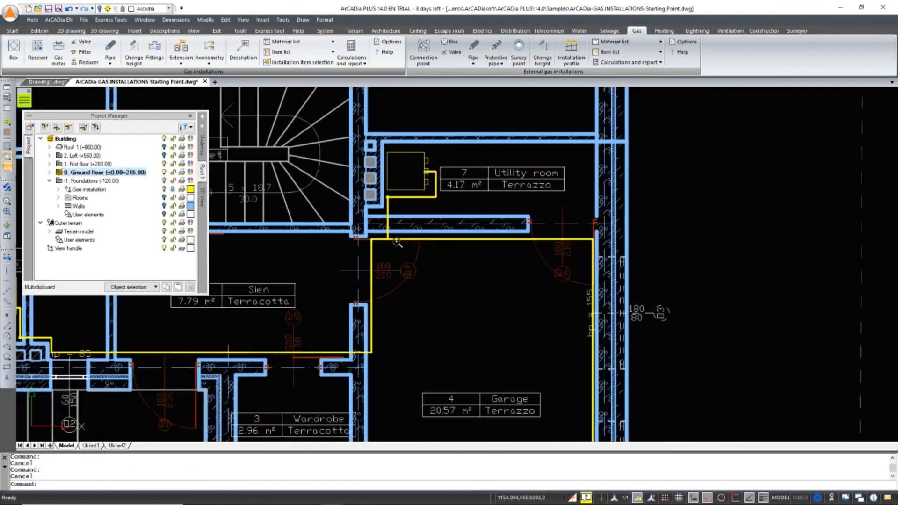
- Make the First floor the active storey, turn on its visibility and hide the ground floor
scroll(502, 247, up, 6)
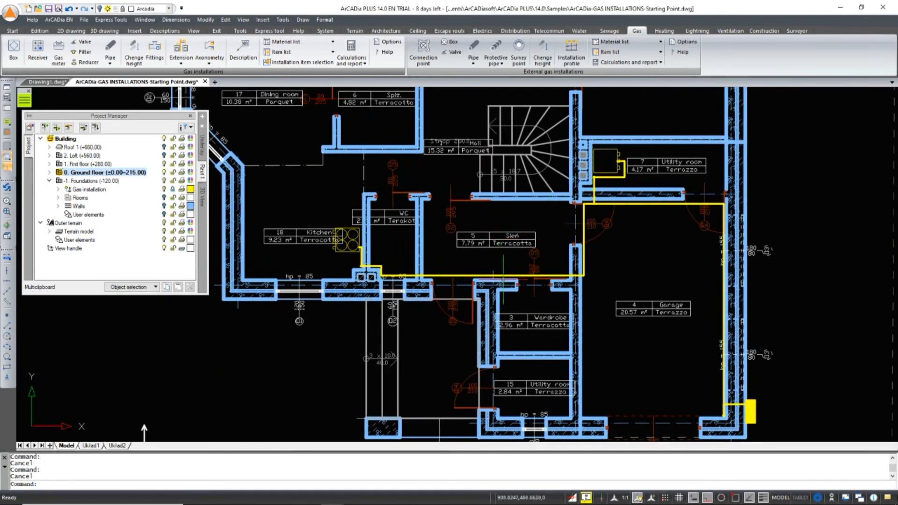
double_click(70, 164)
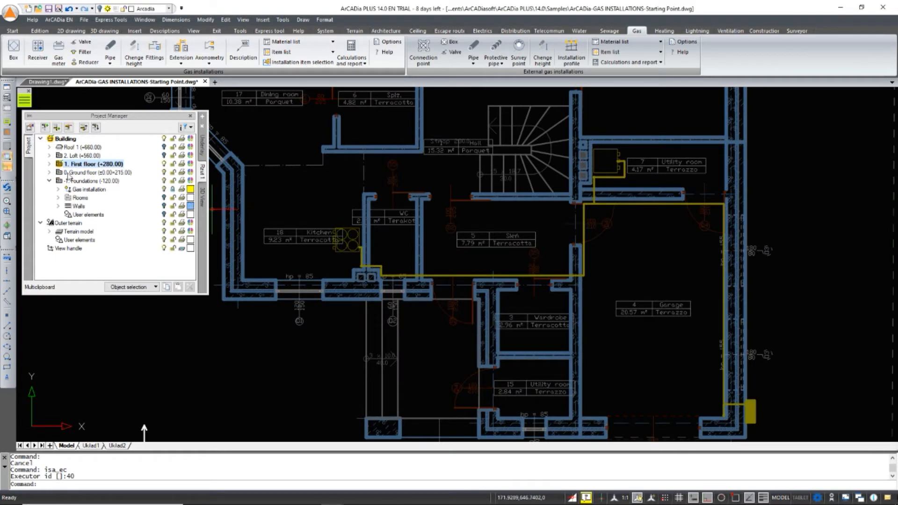
click(164, 164)
click(163, 172)
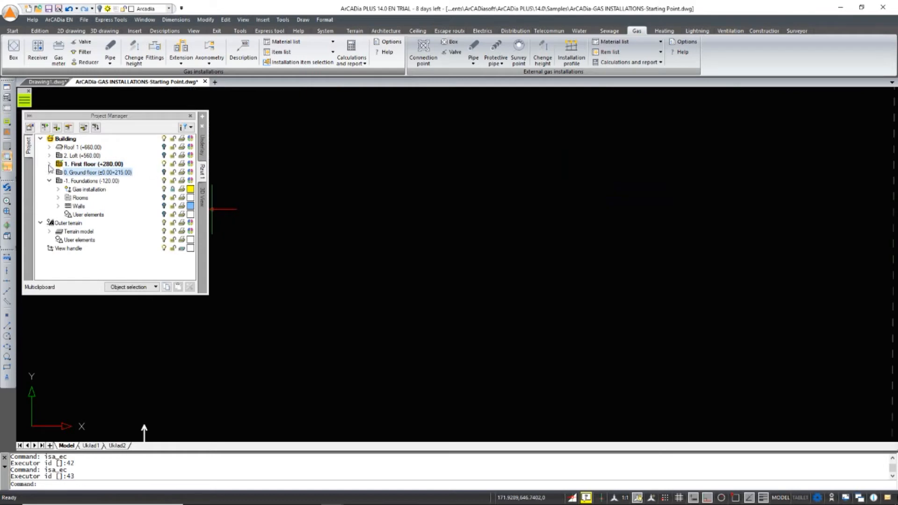
- Turn on the visibility of the first floor's ceiling, ceiling openings below, ceilings below and chimneys, and refresh the view
click(49, 164)
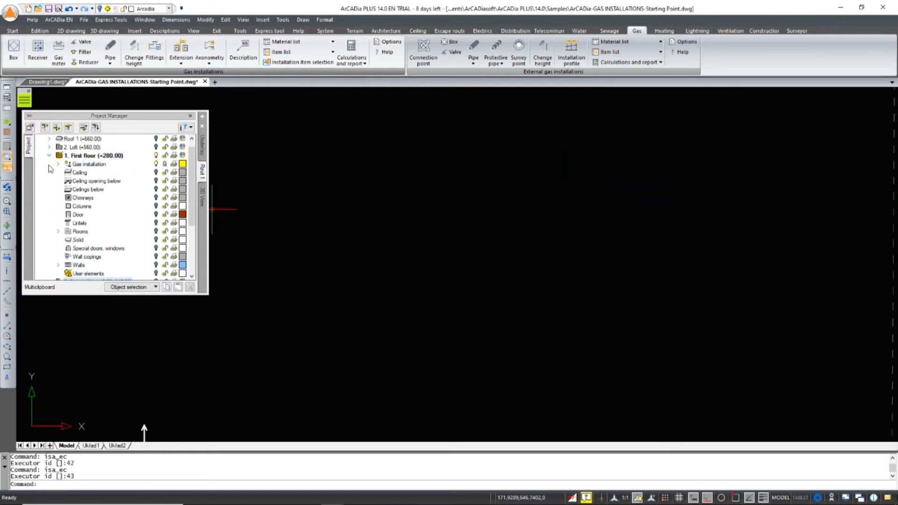
click(156, 181)
click(156, 188)
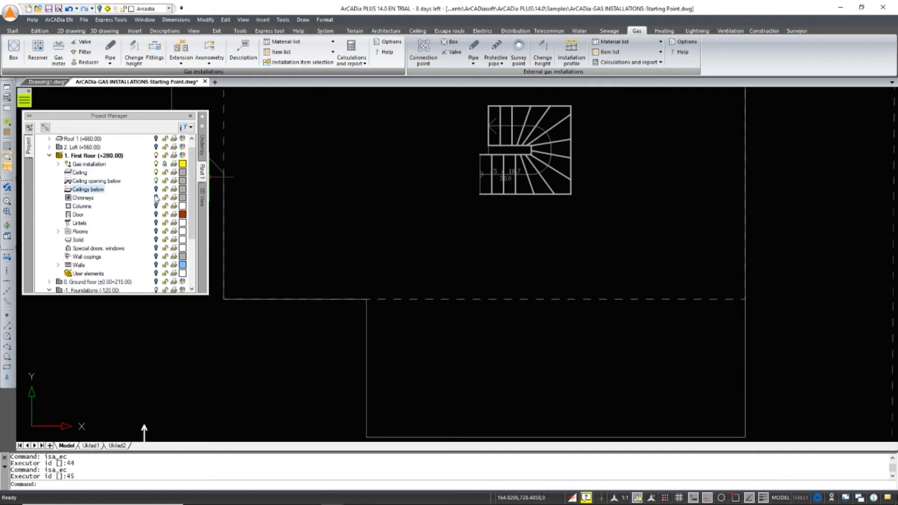
click(154, 197)
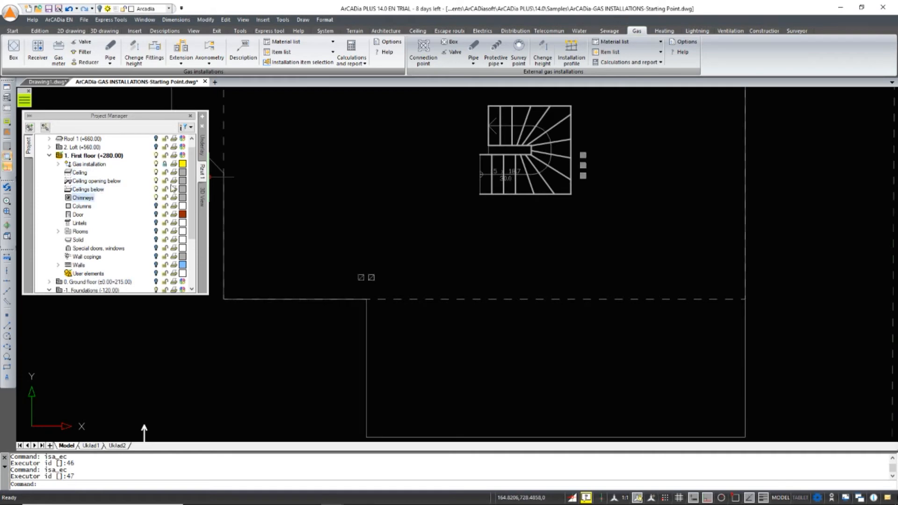
click(190, 128)
click(234, 142)
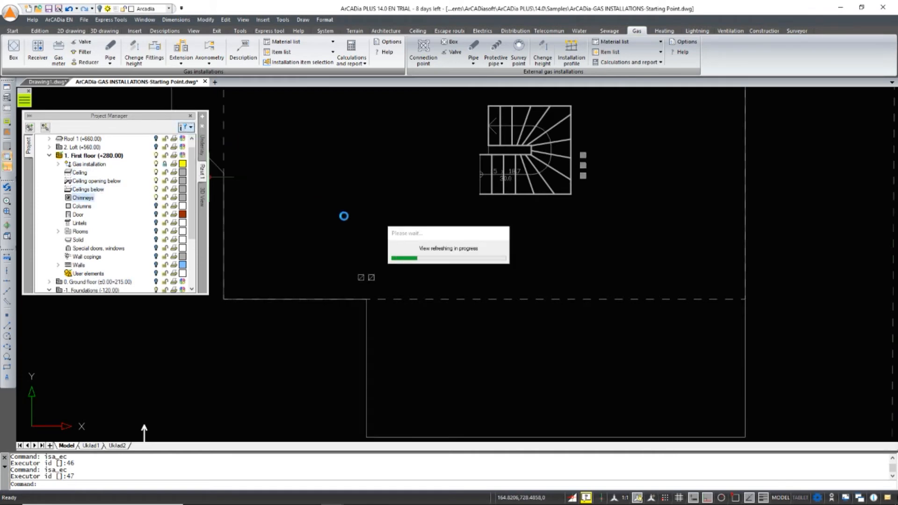
- Turn on the visibility of the first-floor elements in the project tree
click(157, 140)
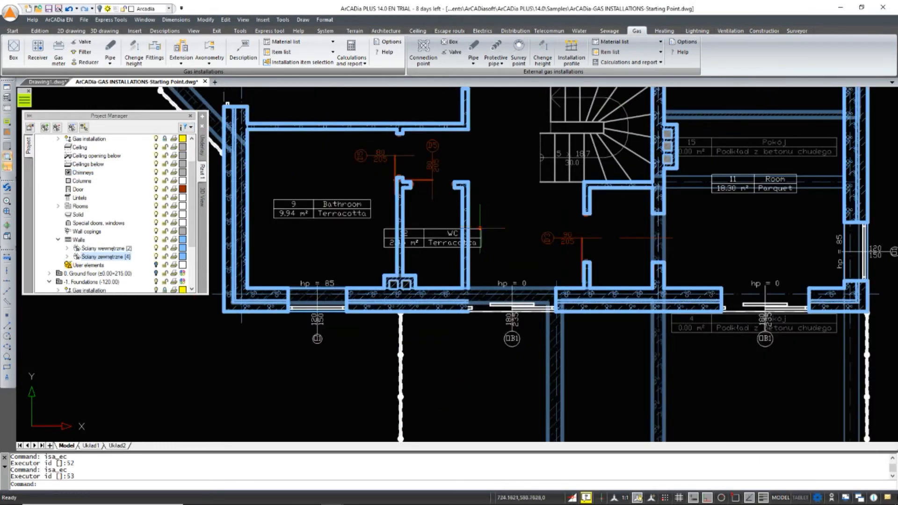
scroll(478, 229, up, 1)
middle_drag(387, 251, 573, 301)
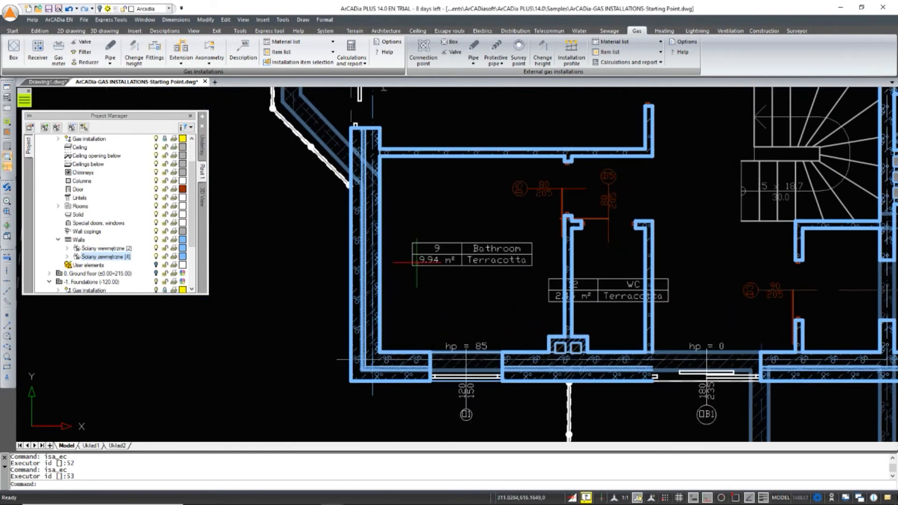
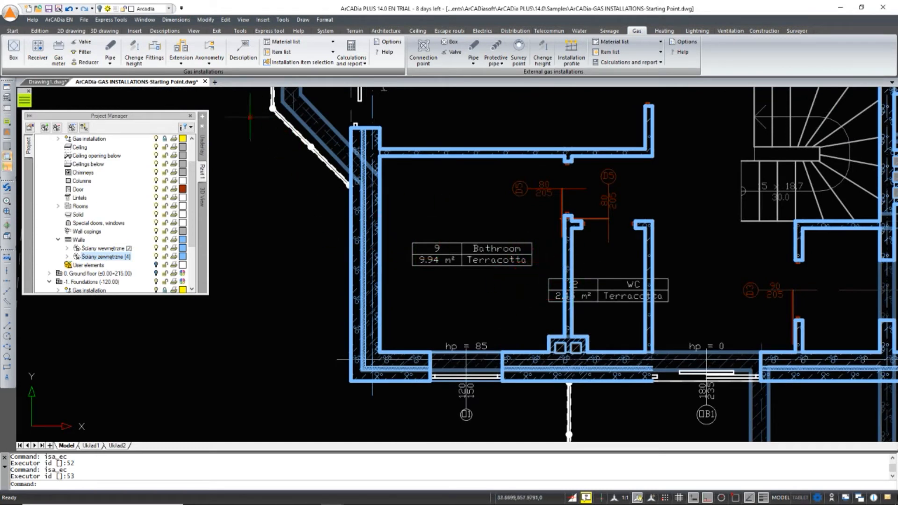
- Start a gas appliance with its bottom installation level at 100 cm and its equipment purpose set to Liquid heating
click(38, 51)
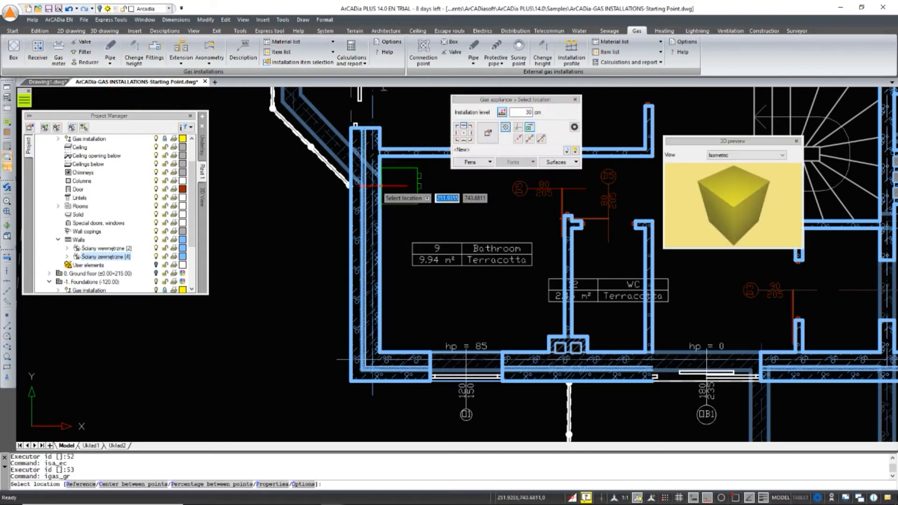
click(488, 135)
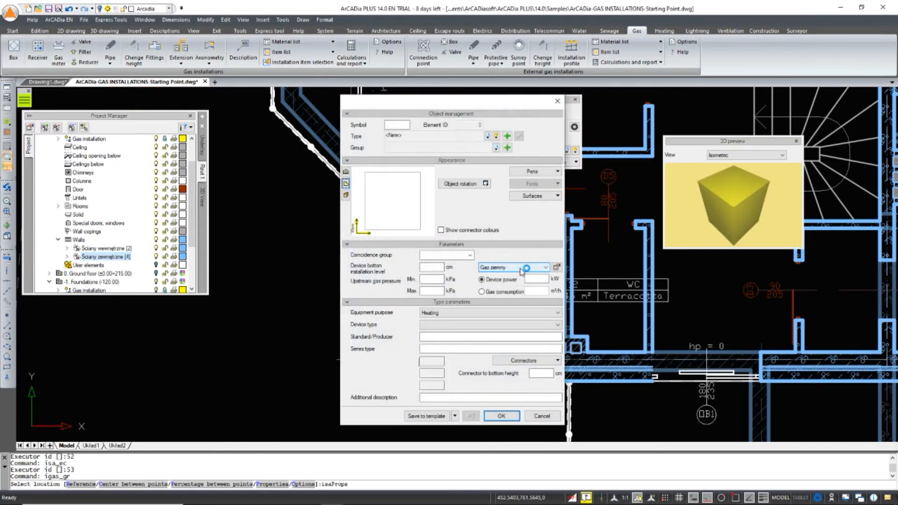
double_click(427, 266)
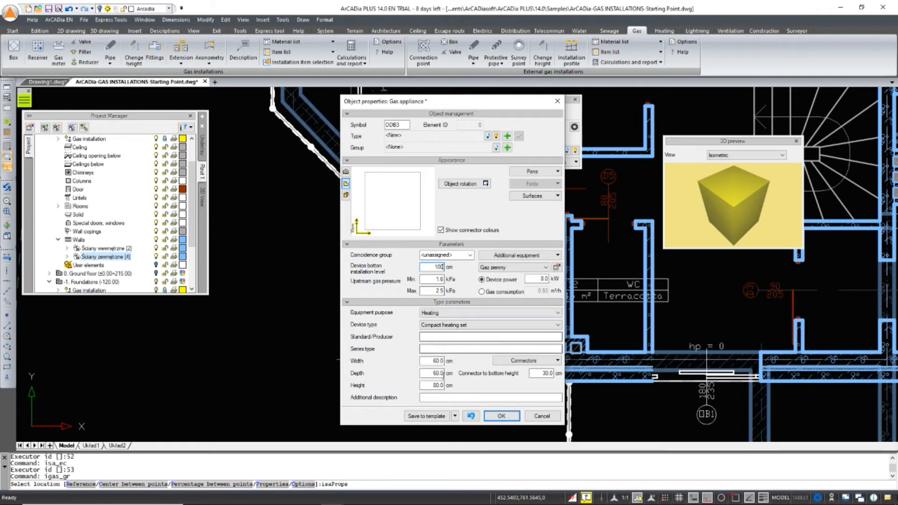
click(445, 313)
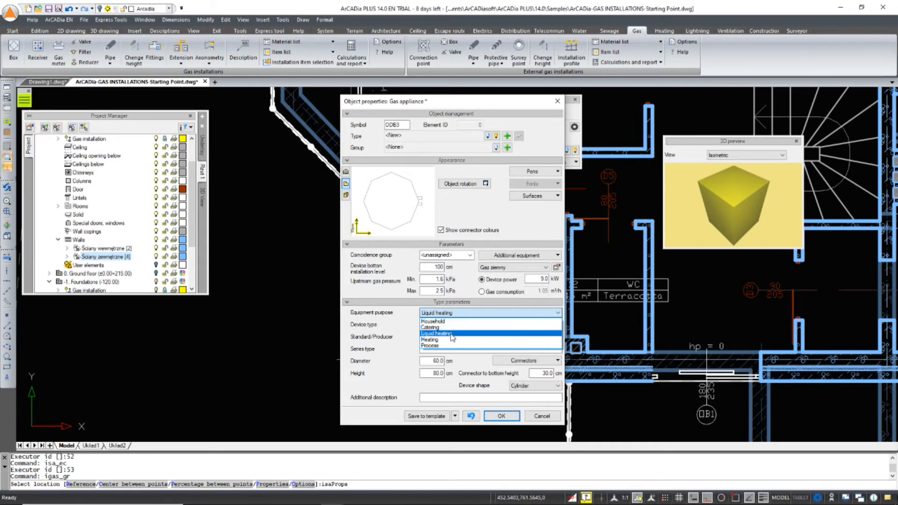
click(452, 334)
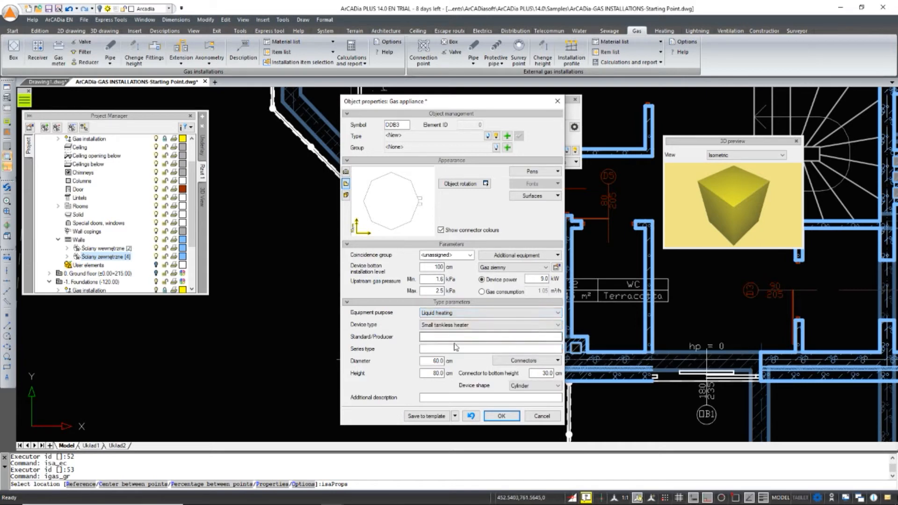
- Set the appliance's device type to Medium tankless heater, keep the Cylinder shape and accept the properties
click(478, 327)
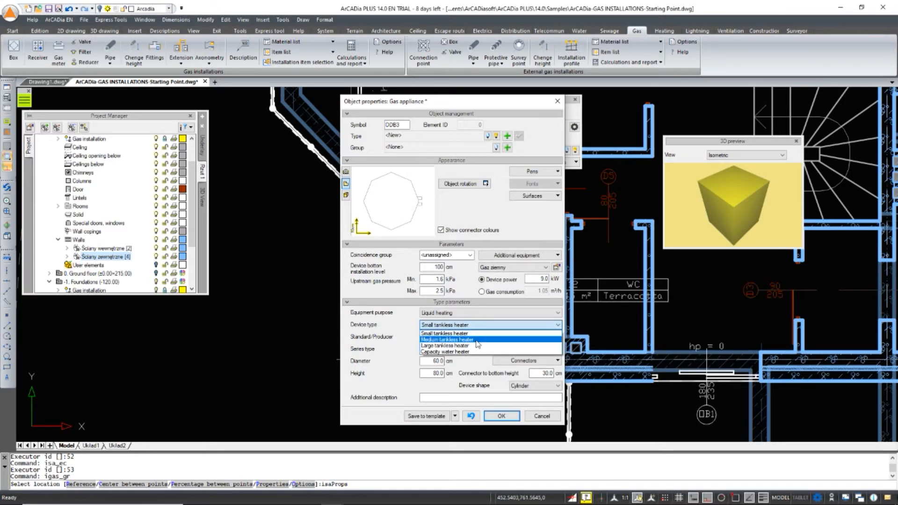
click(476, 340)
click(533, 385)
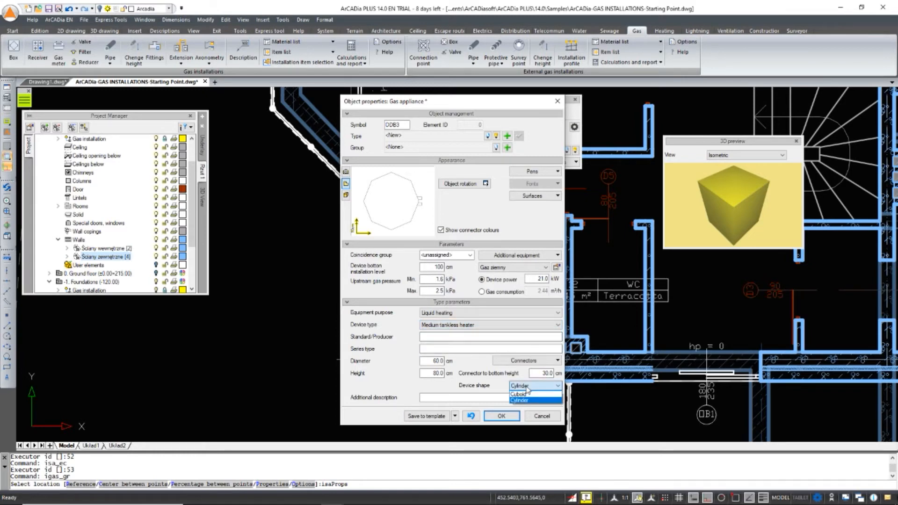
click(523, 401)
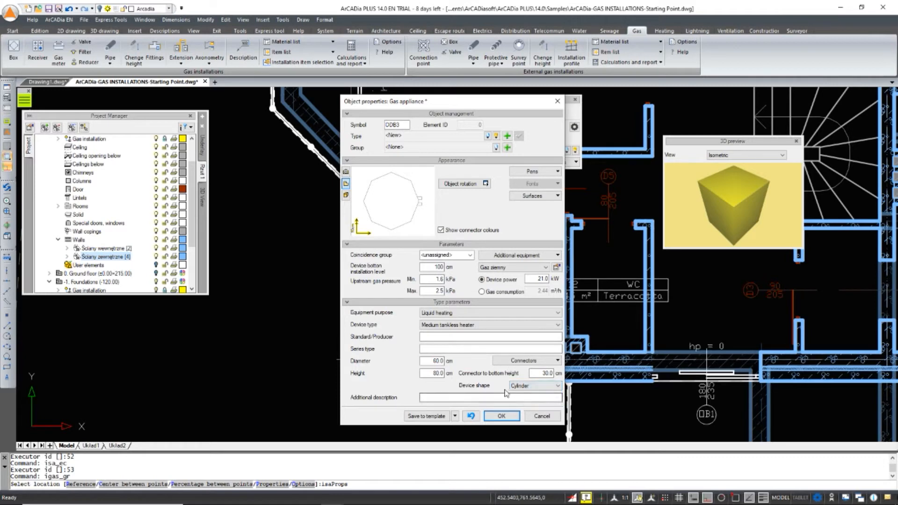
click(500, 416)
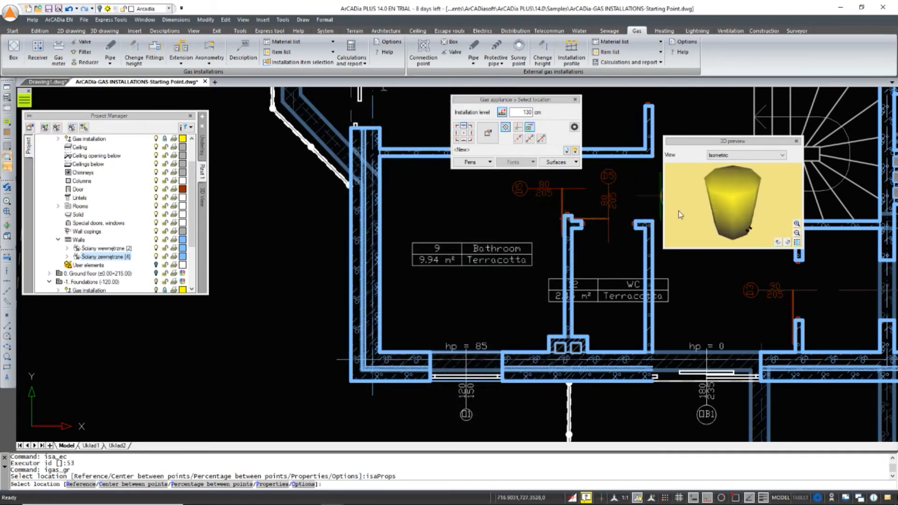
- Adjust the connector-to-bottom height for an installation level of 100 cm and place the heater in the Bathroom near the WC wall
scroll(527, 284, up, 3)
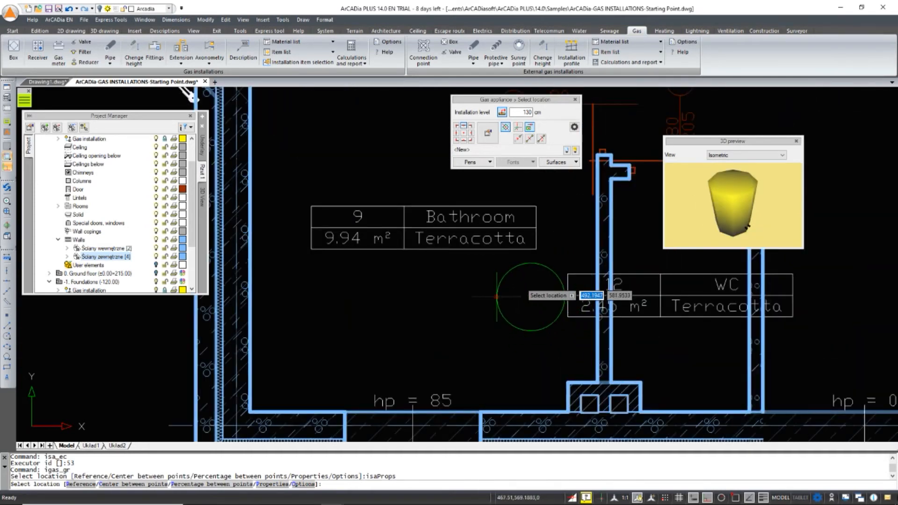
scroll(496, 296, up, 2)
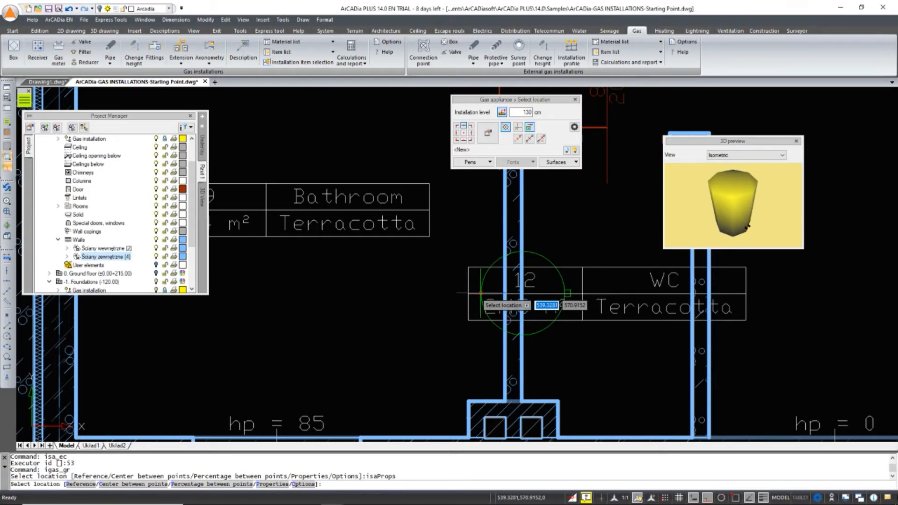
click(489, 137)
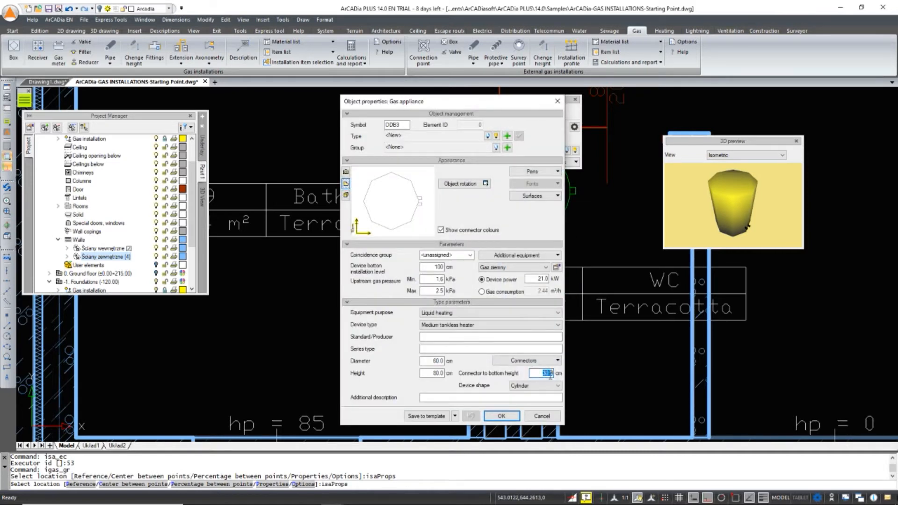
click(501, 416)
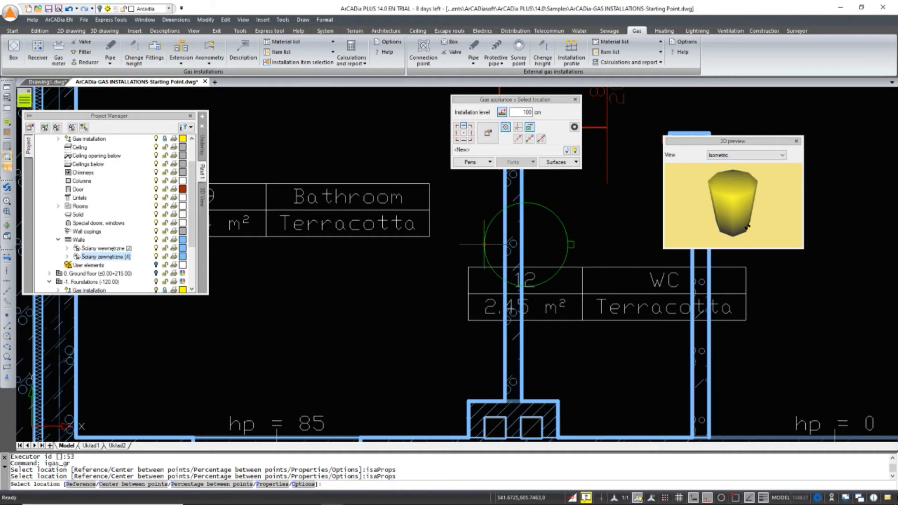
click(484, 244)
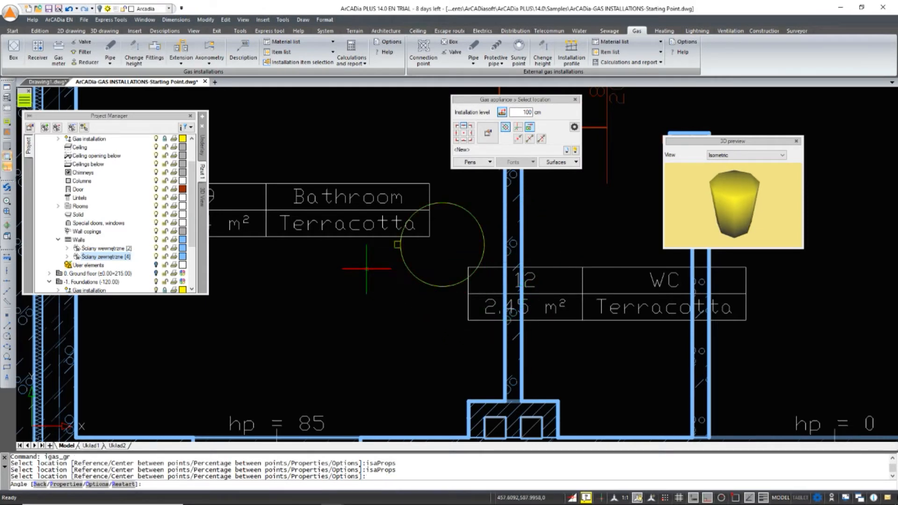
key(Escape)
key(Escape)
- With ortho mode off, move the heater along the Bathroom–WC partition closer to the chimney
click(426, 262)
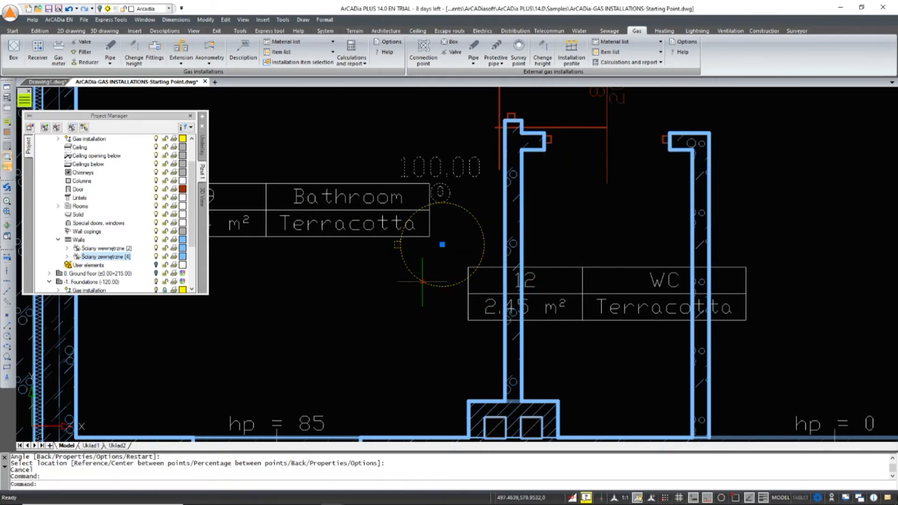
click(441, 244)
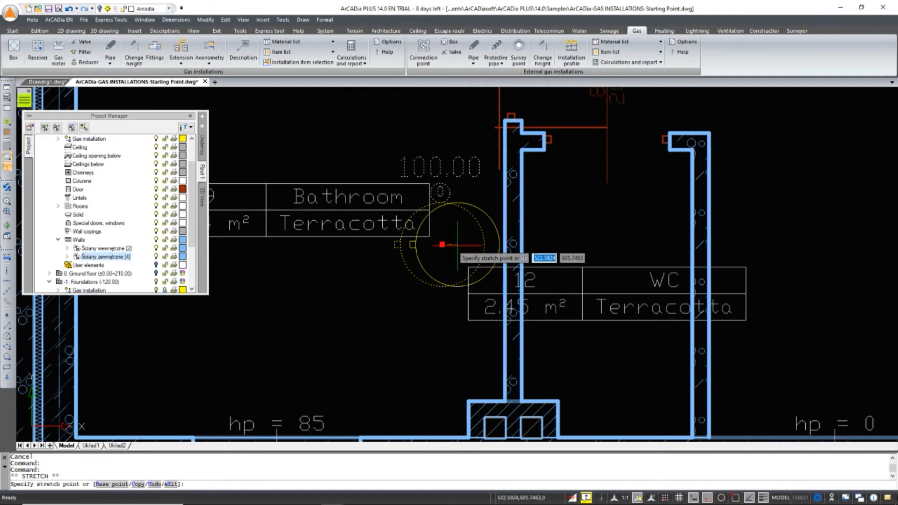
key(F8)
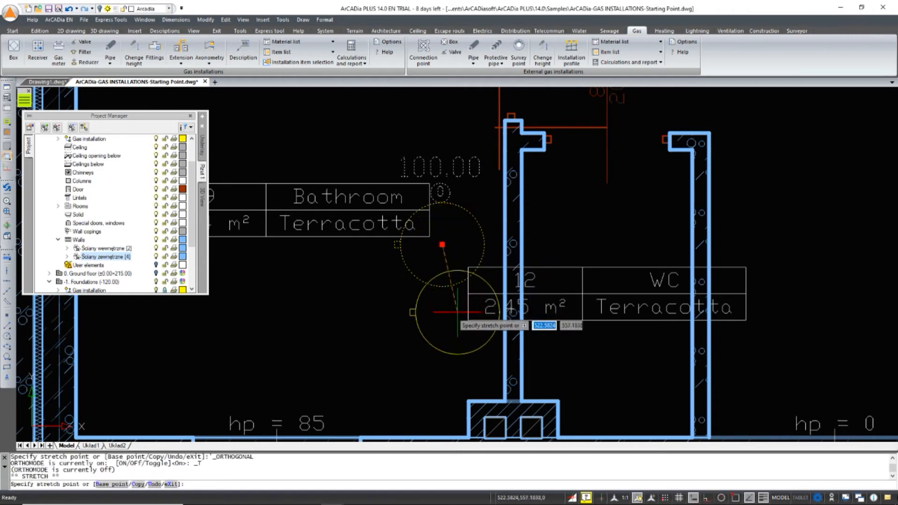
click(457, 317)
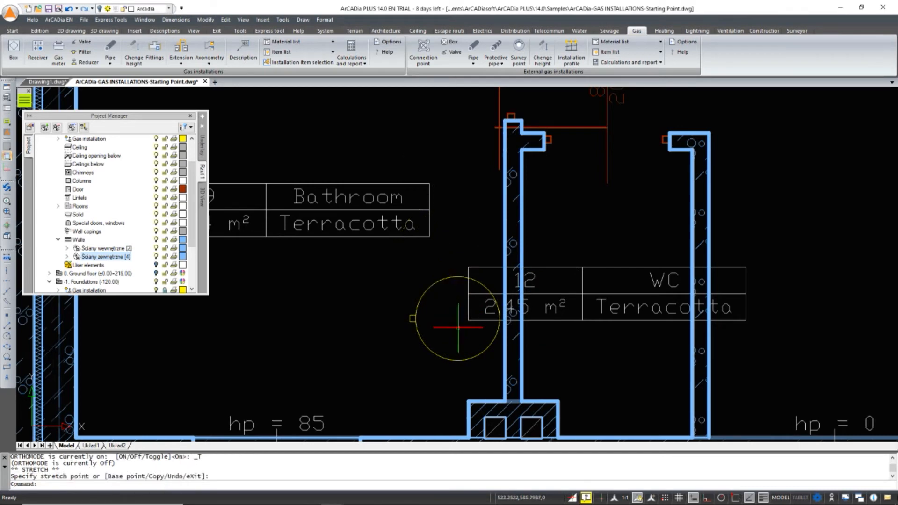
key(Escape)
middle_drag(457, 317, 479, 246)
key(Escape)
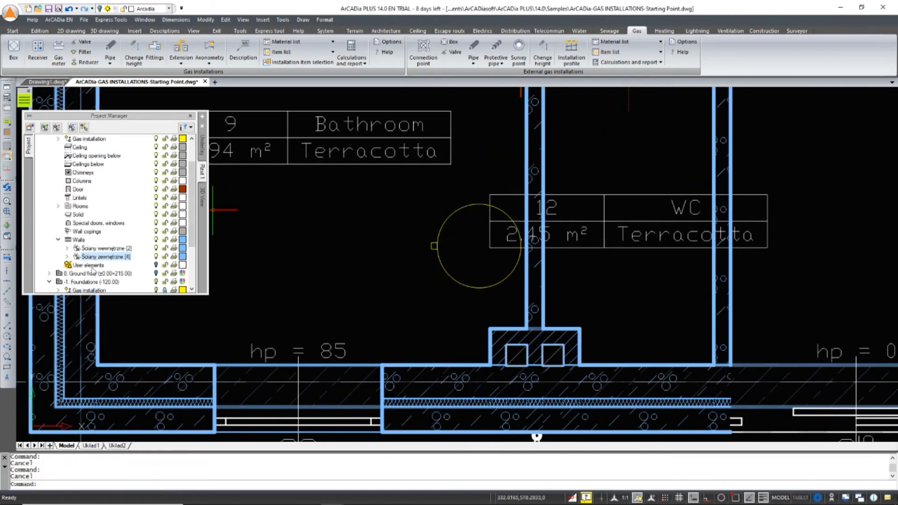
click(59, 139)
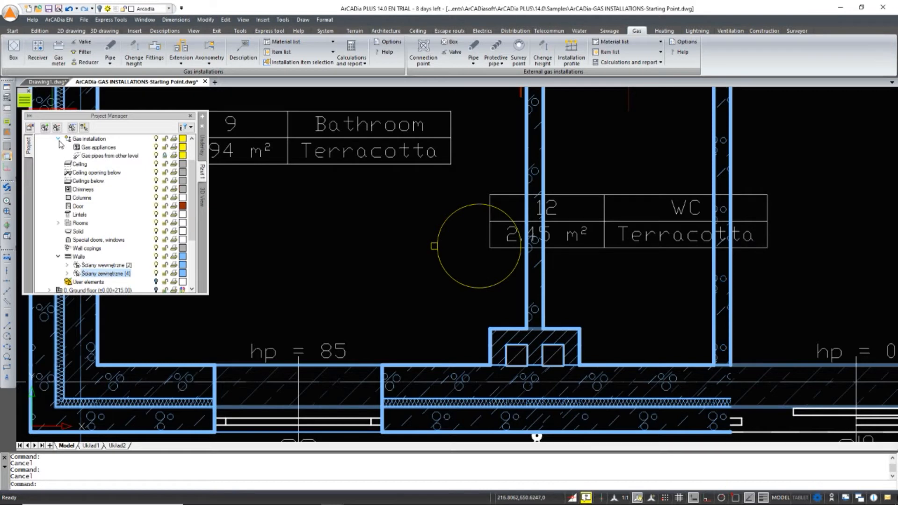
click(58, 139)
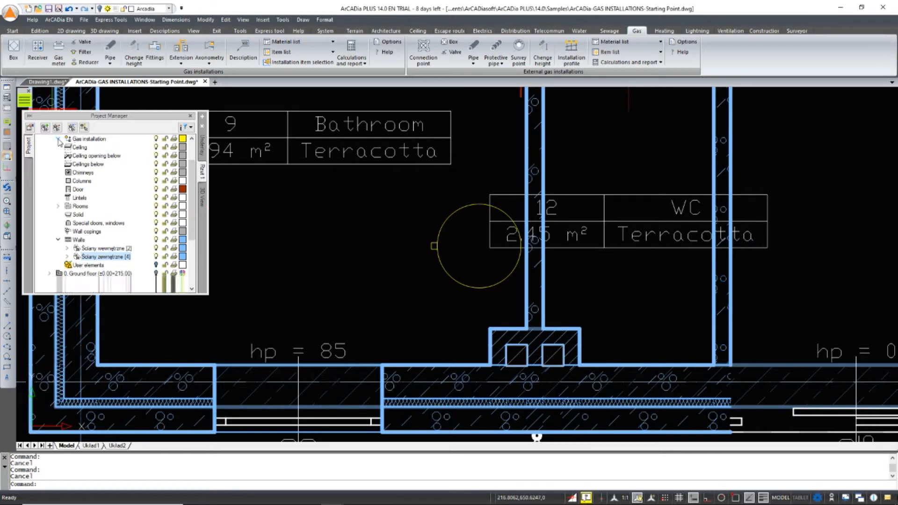
click(56, 237)
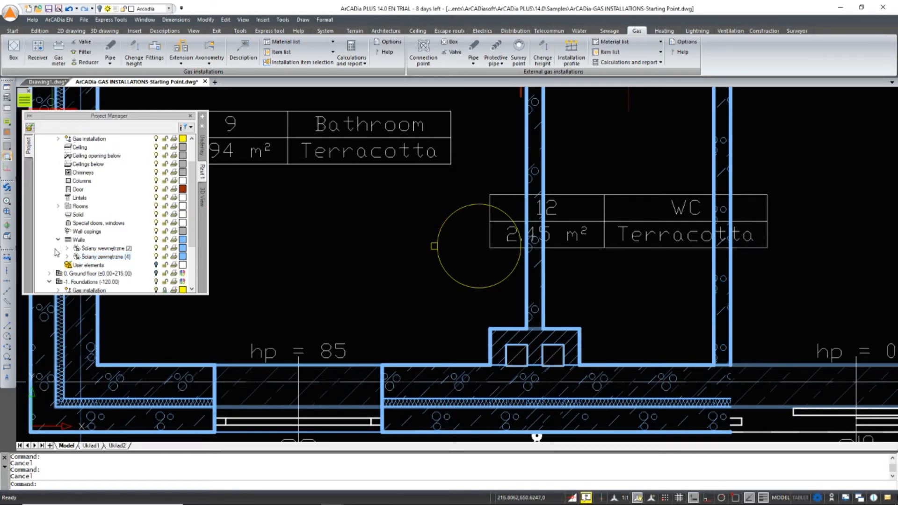
click(59, 139)
click(58, 139)
scroll(145, 169, up, 1)
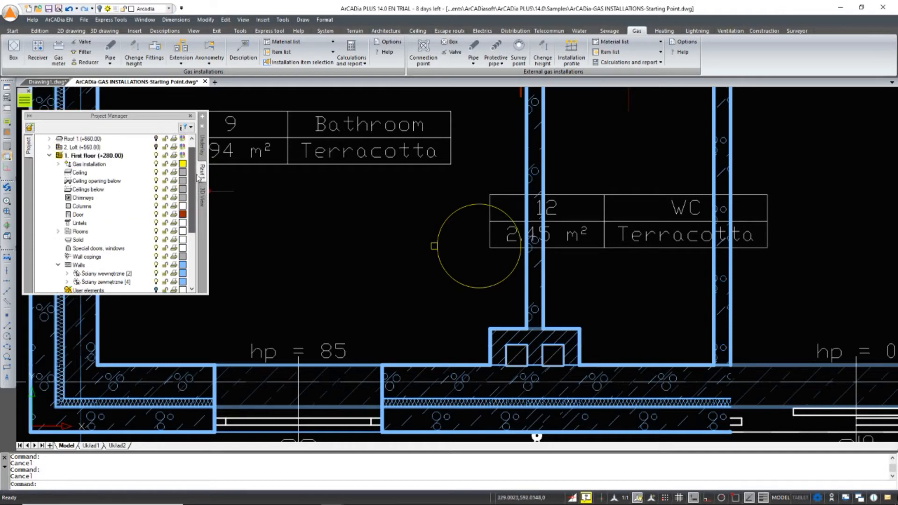
- Turn on the visibility of the ground floor and its gas installation beneath the first-floor plan
click(48, 156)
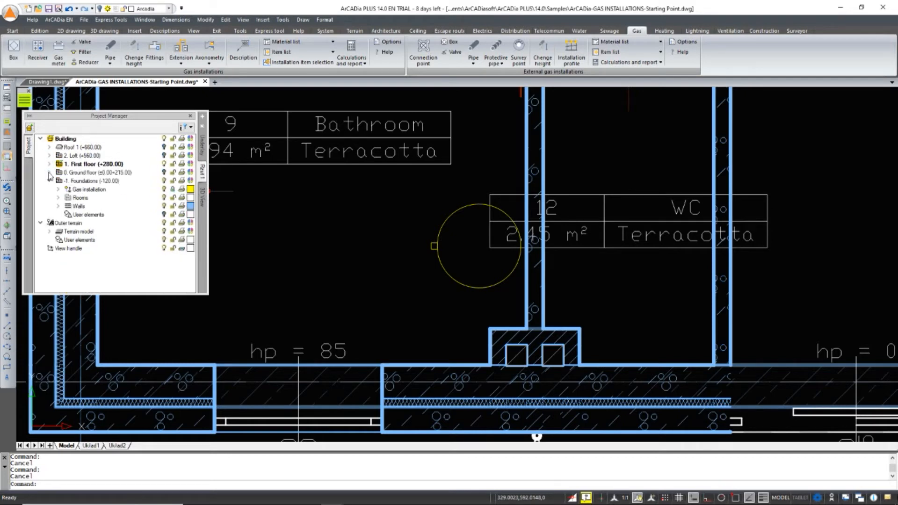
click(164, 173)
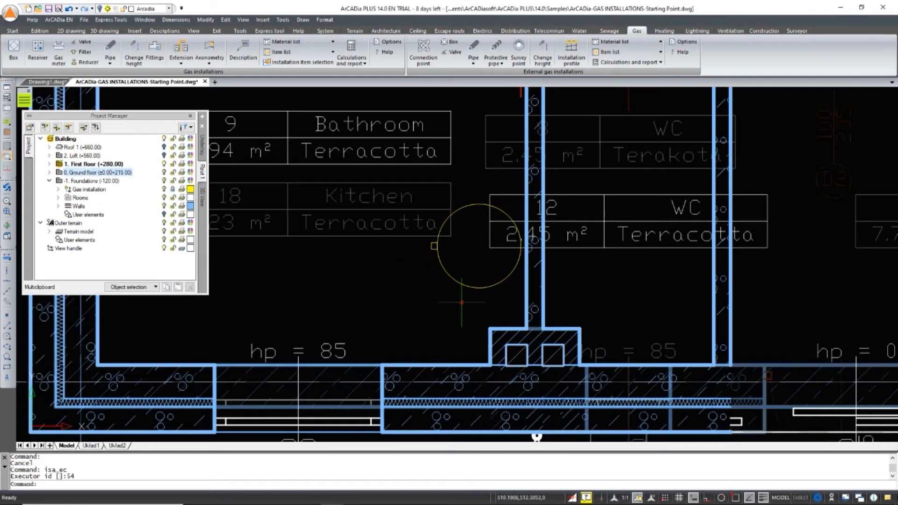
scroll(444, 305, down, 2)
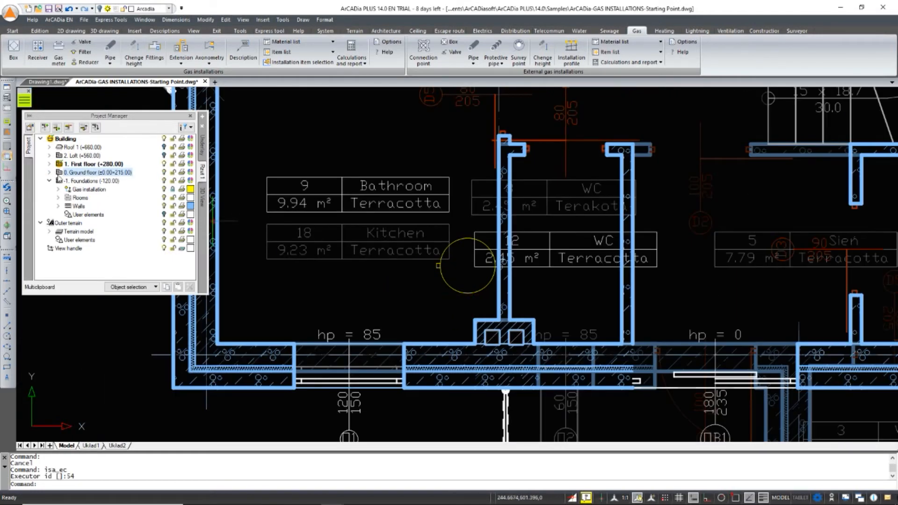
click(48, 172)
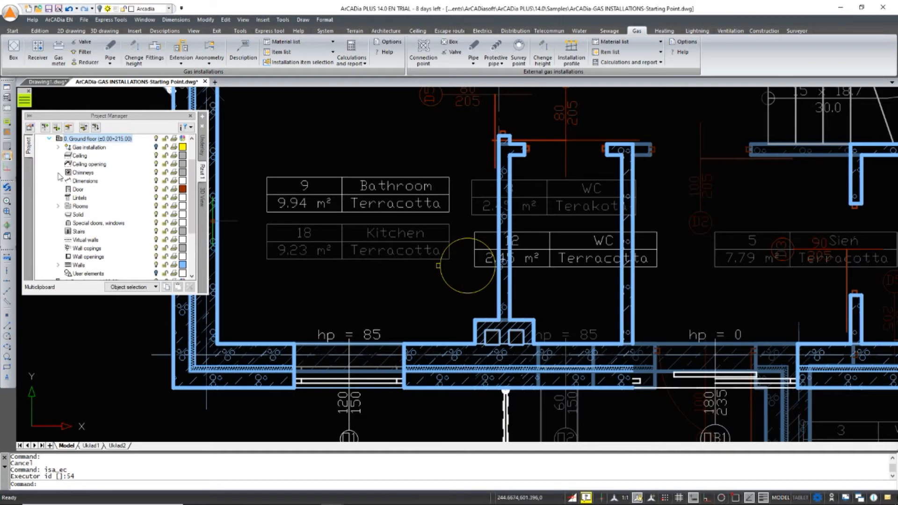
click(156, 148)
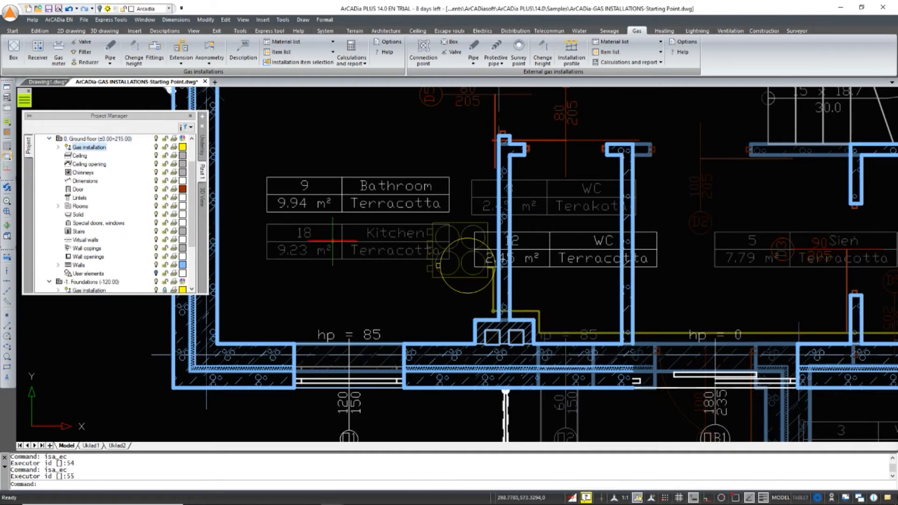
- Collapse the ground floor's element list in the project tree and make the ground floor the active level
scroll(500, 295, up, 2)
scroll(489, 294, up, 1)
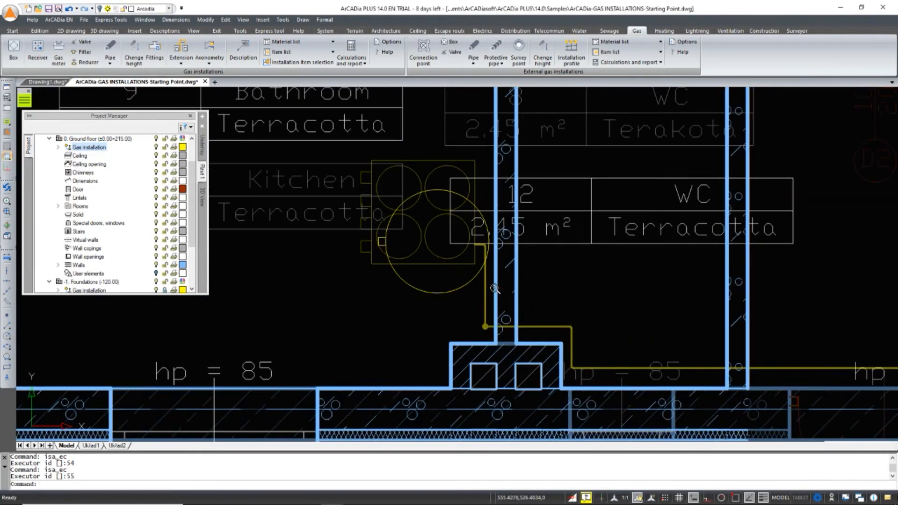
scroll(511, 329, up, 2)
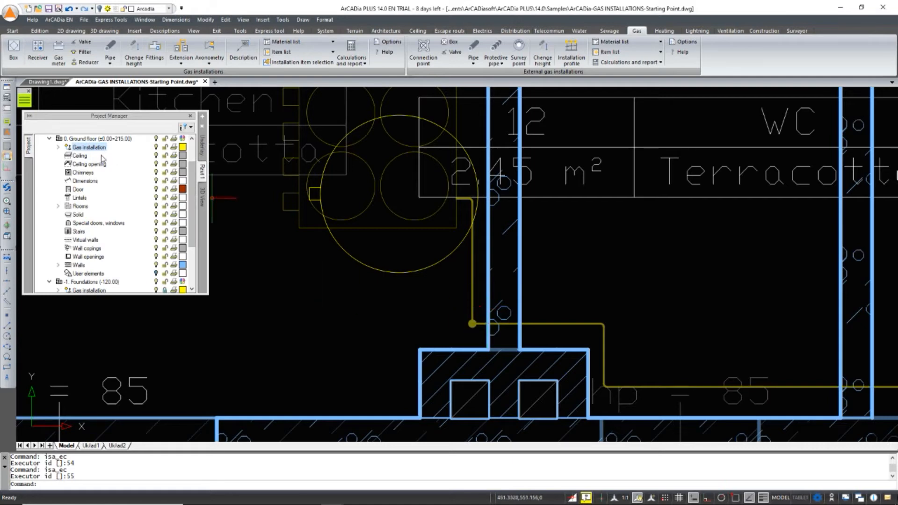
click(49, 138)
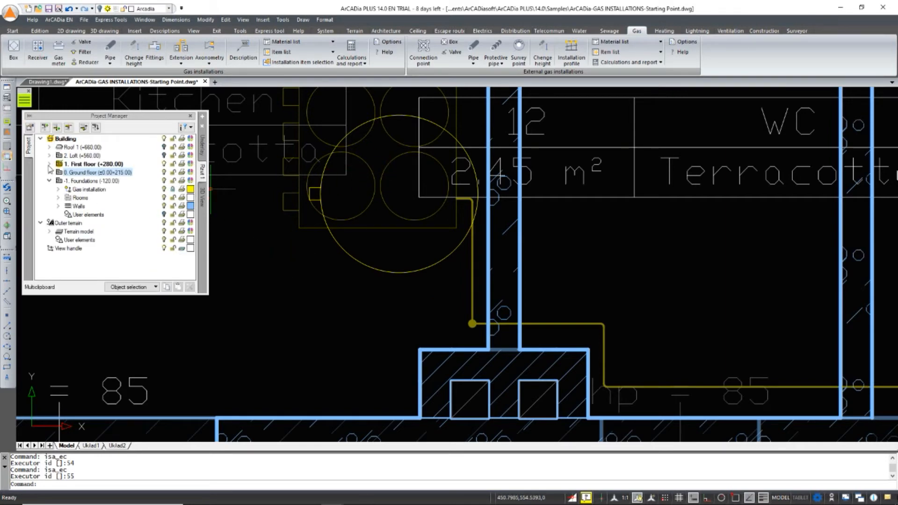
double_click(81, 173)
- Select the existing vertical gas pipe beside the chimney to examine its installation levels, leaving it unchanged
scroll(444, 322, up, 2)
click(449, 300)
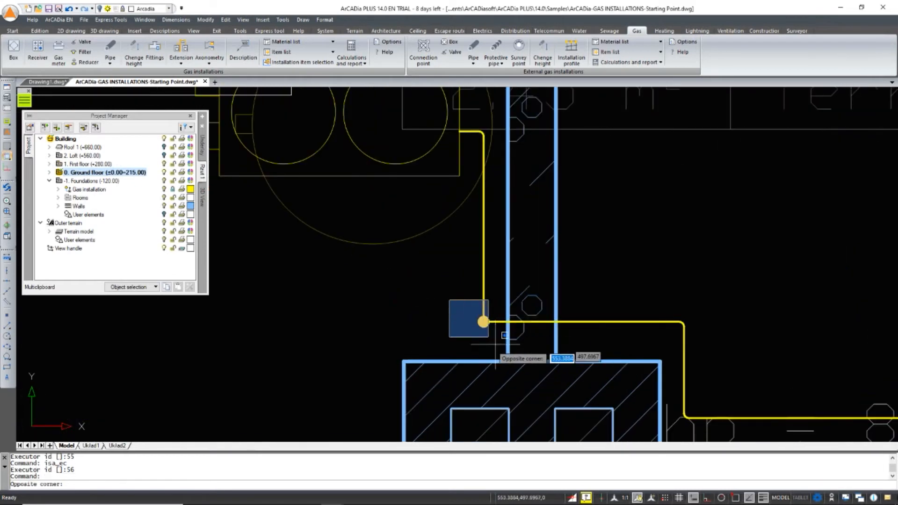
click(484, 321)
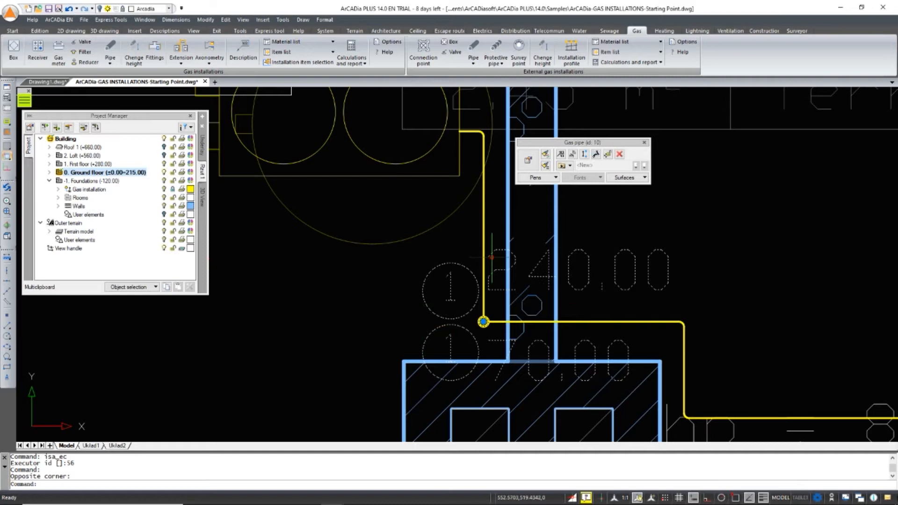
key(Escape)
scroll(495, 305, up, 2)
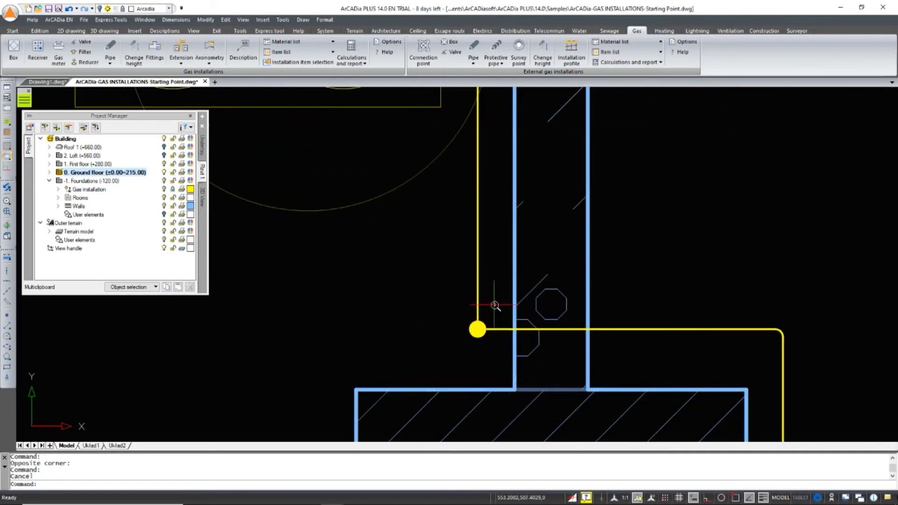
scroll(494, 305, down, 1)
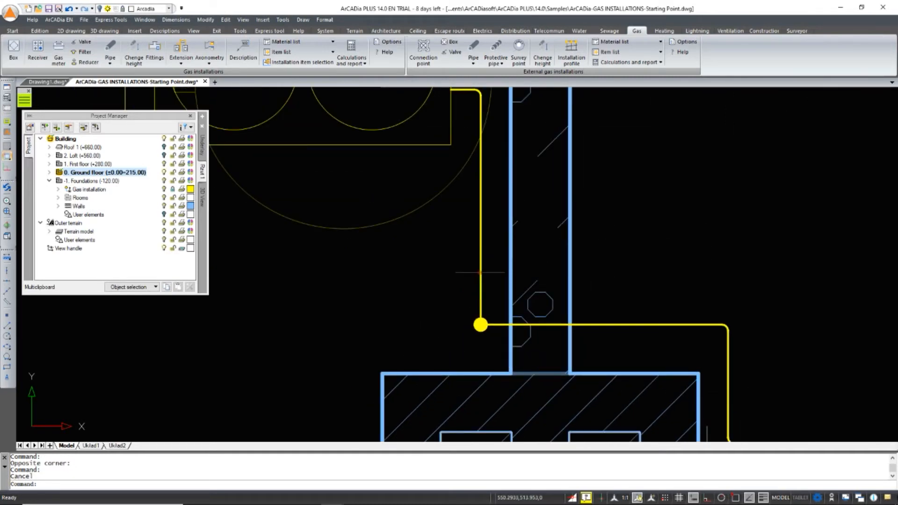
- Place a vertical gas pipe with starting level 250 cm and ending level 240 cm on the horizontal pipe, on the WC side of the partition
click(110, 64)
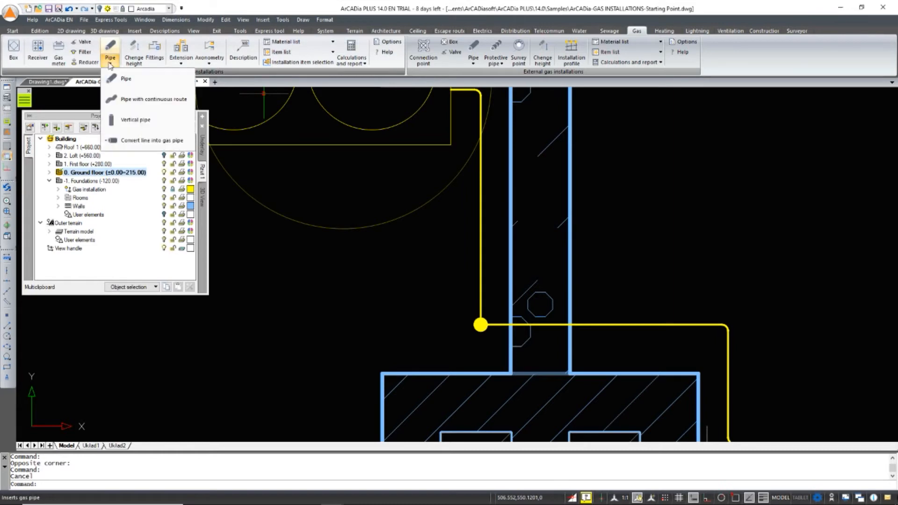
click(124, 121)
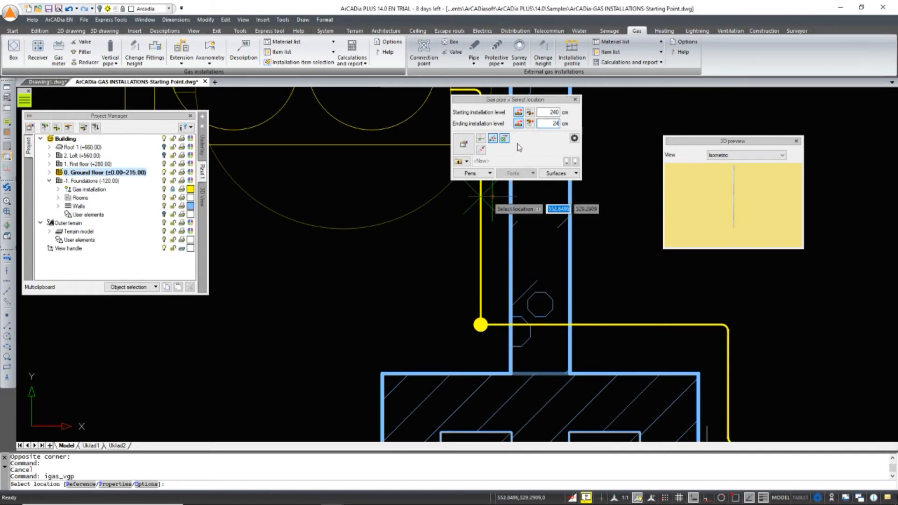
text(0)
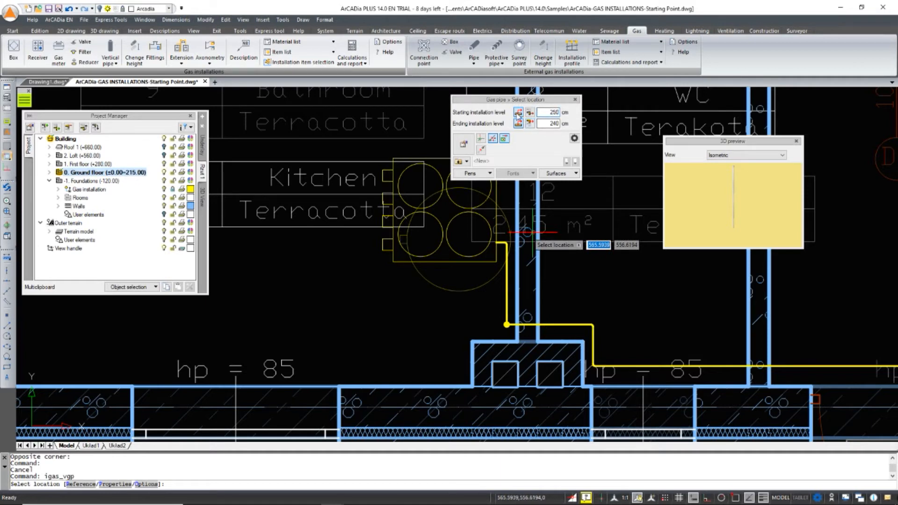
click(549, 324)
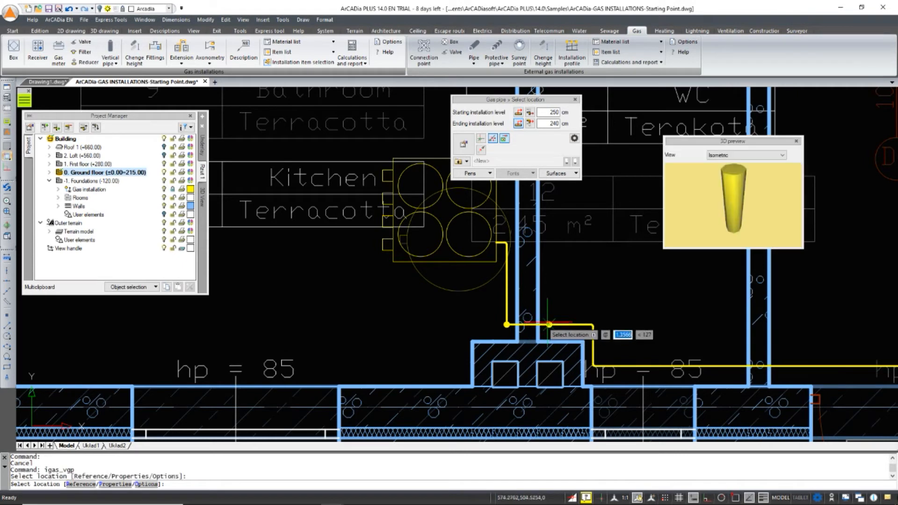
scroll(548, 324, up, 4)
key(Escape)
- Extend the top end of the new vertical pipe to the first floor at an installation level of 70 cm
click(530, 295)
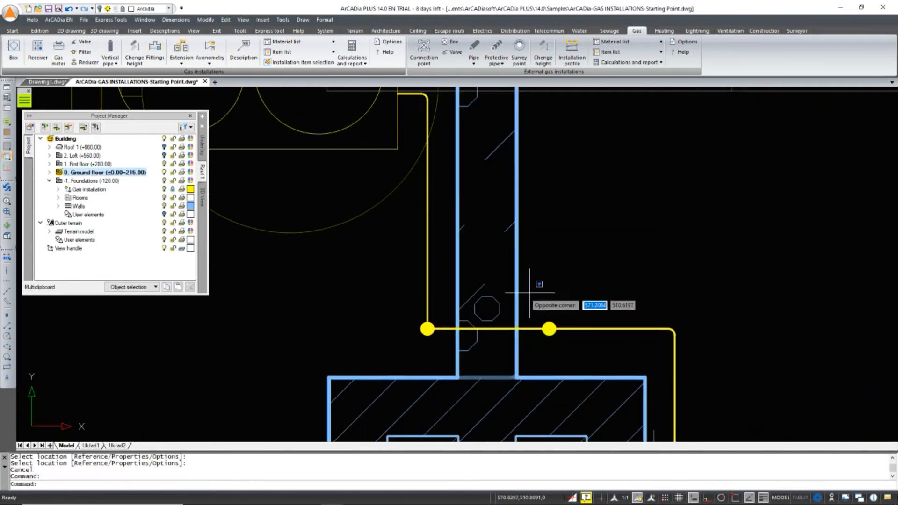
click(564, 342)
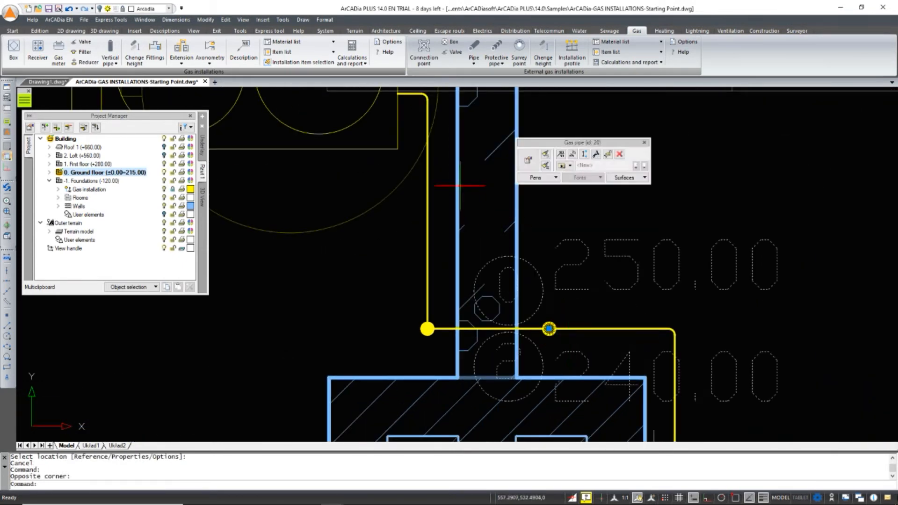
click(584, 158)
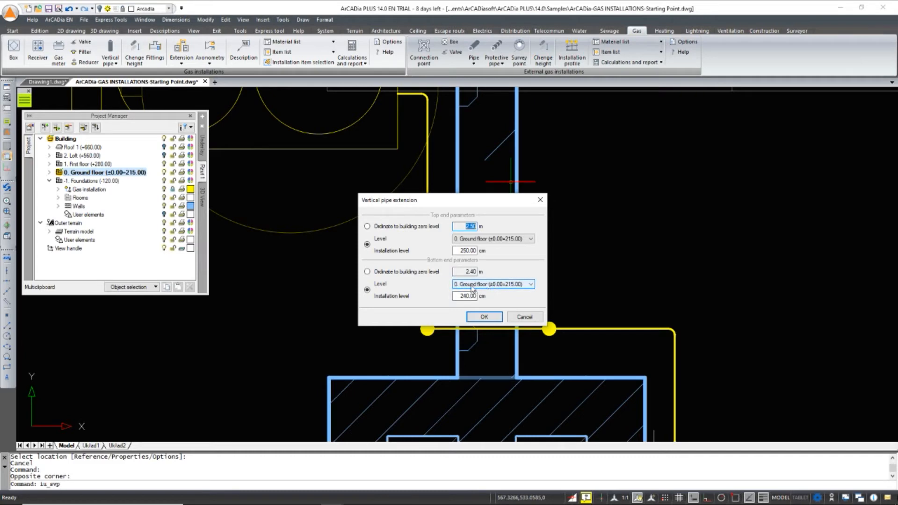
click(490, 241)
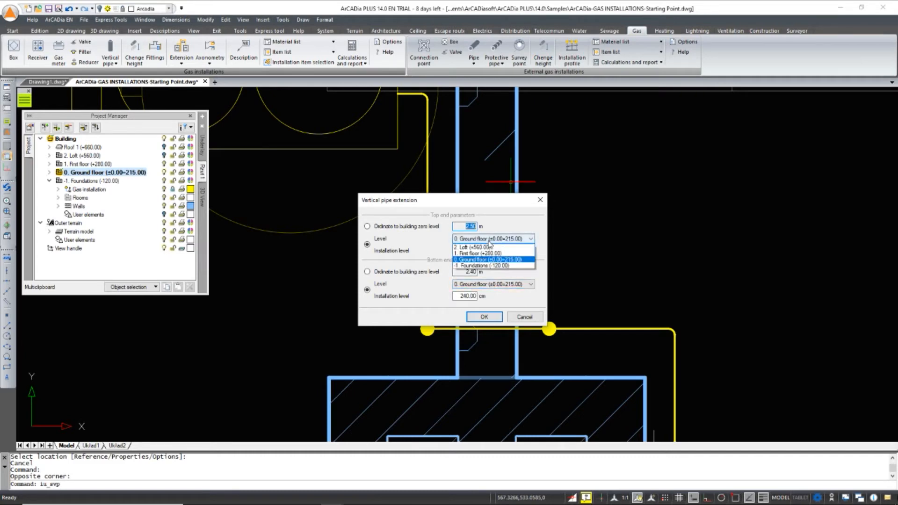
click(476, 253)
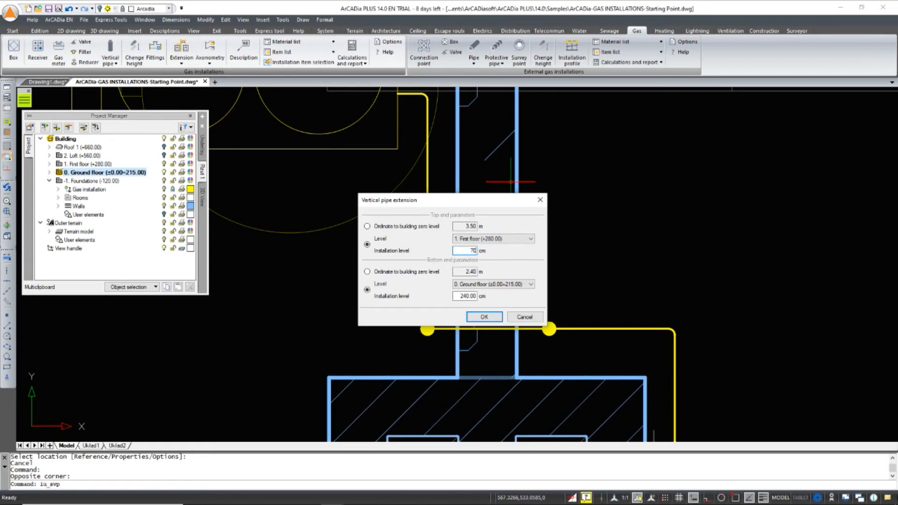
click(496, 318)
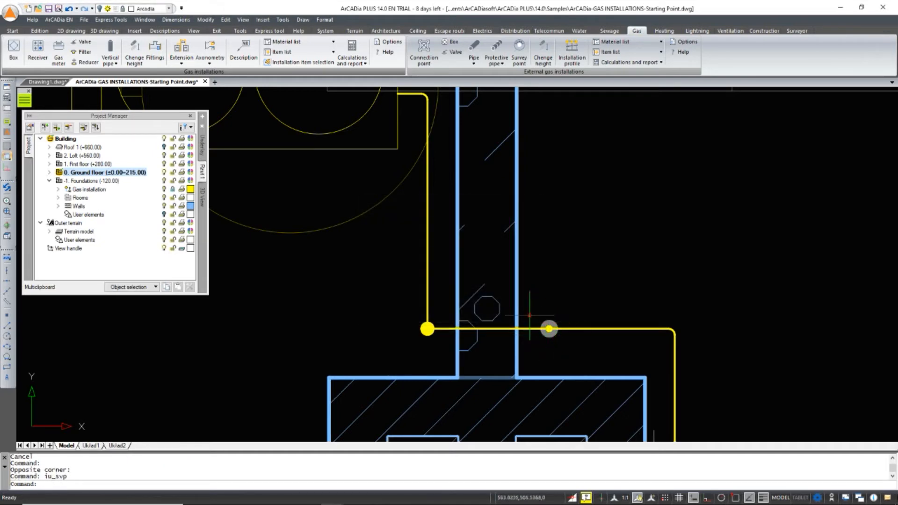
- Make the first floor the active level and hide the ground floor beneath it
double_click(93, 164)
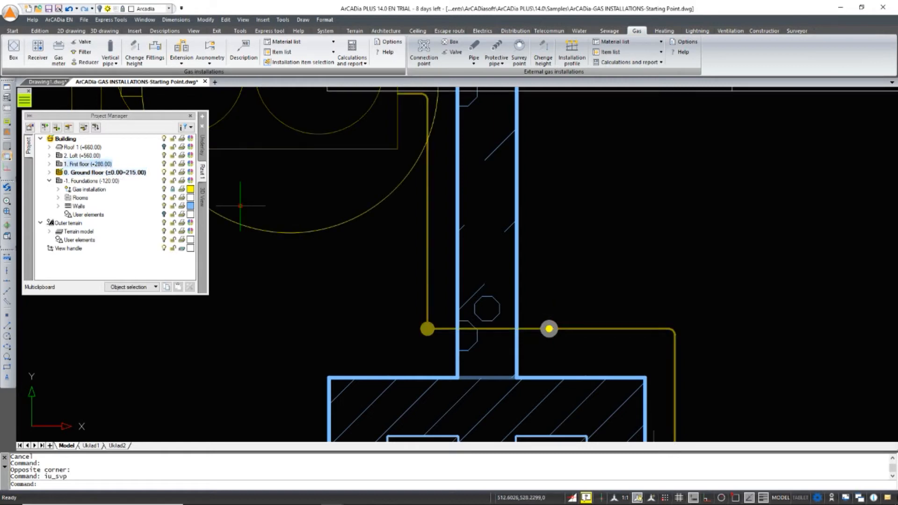
click(164, 172)
scroll(593, 337, down, 2)
middle_drag(576, 340, 532, 385)
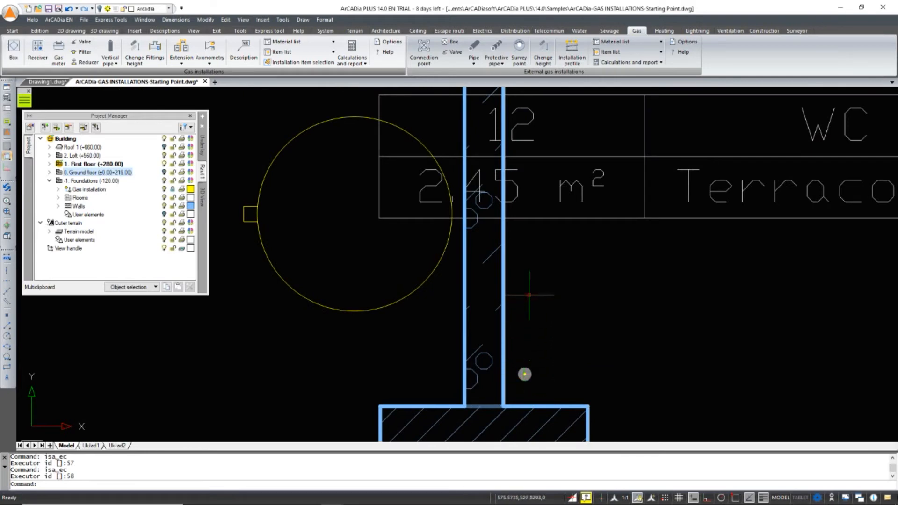
- With ortho mode on, draw a 70 cm-level gas pipe from the riser about 43 cm along the partition, then through it to beneath the heater
click(110, 62)
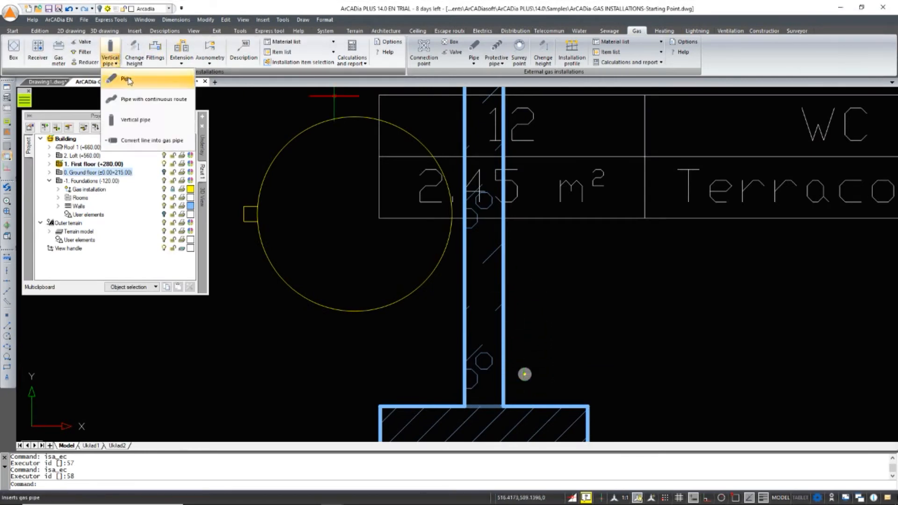
click(127, 79)
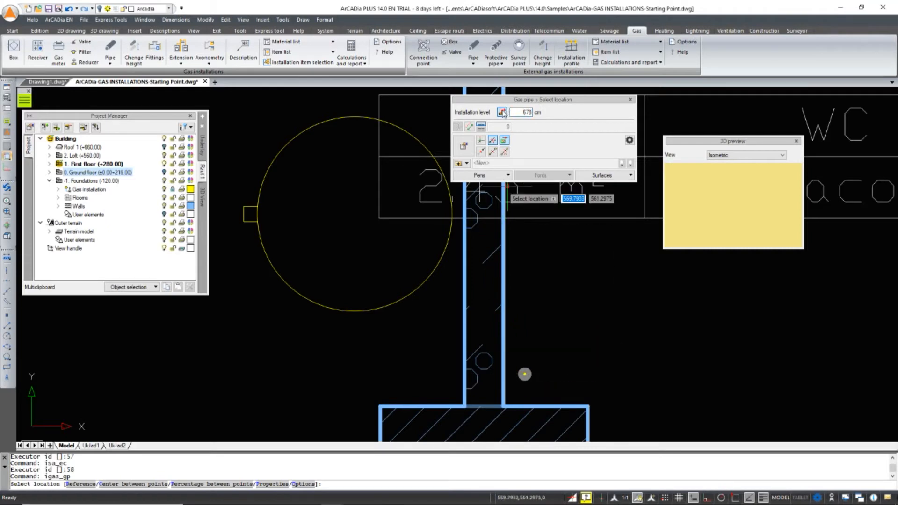
scroll(524, 374, up, 3)
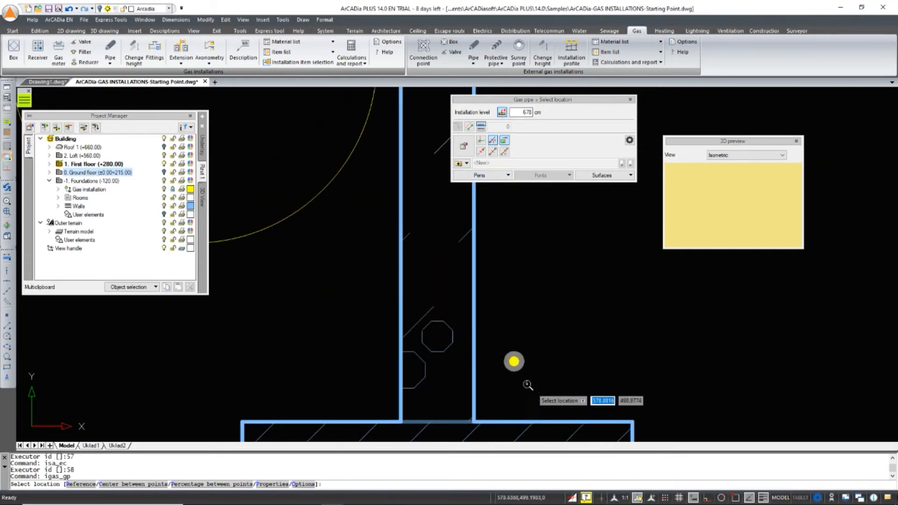
click(514, 361)
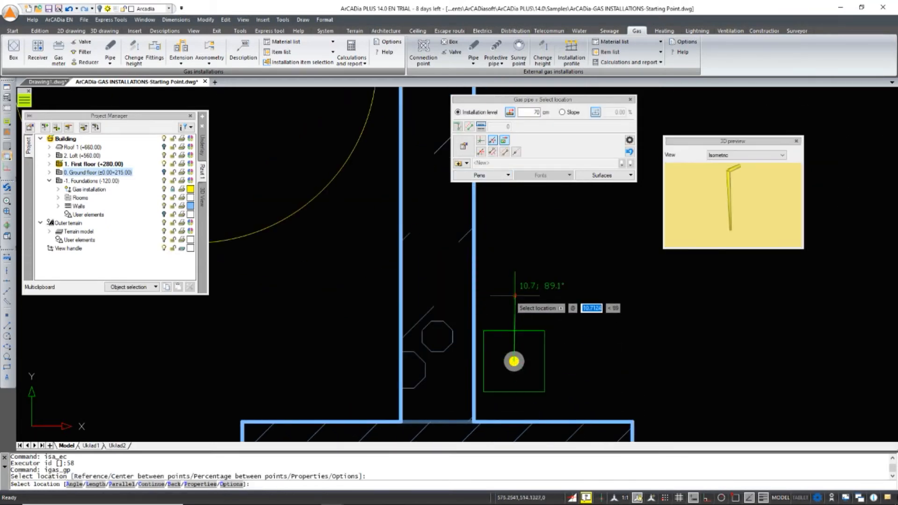
scroll(511, 299, down, 3)
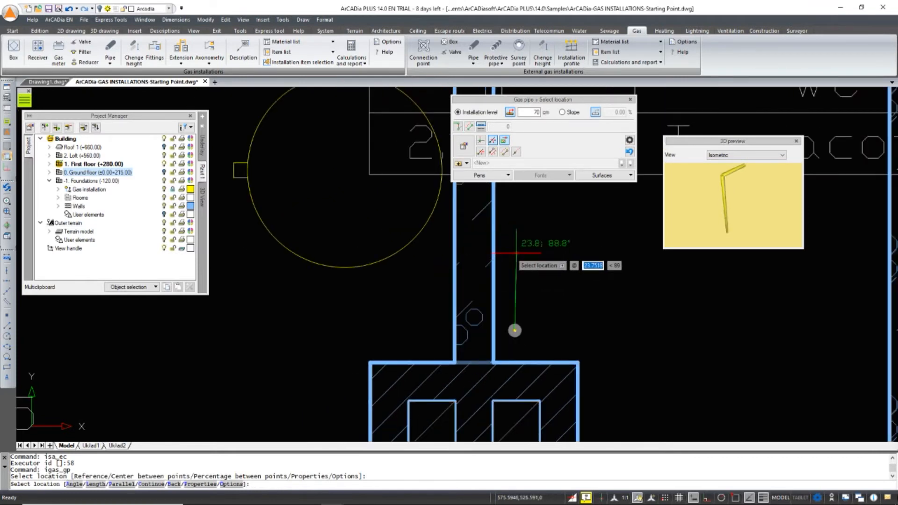
key(F8)
middle_drag(509, 262, 498, 337)
scroll(498, 318, up, 2)
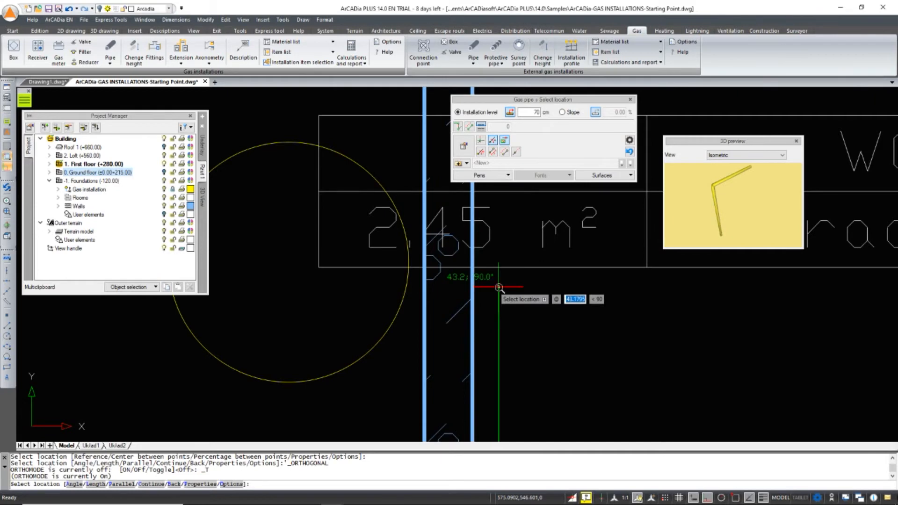
scroll(498, 287, down, 3)
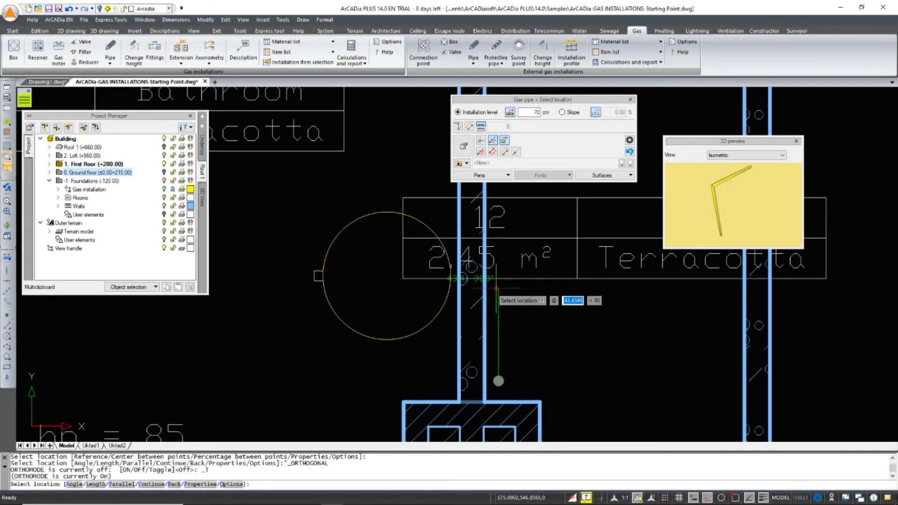
click(497, 289)
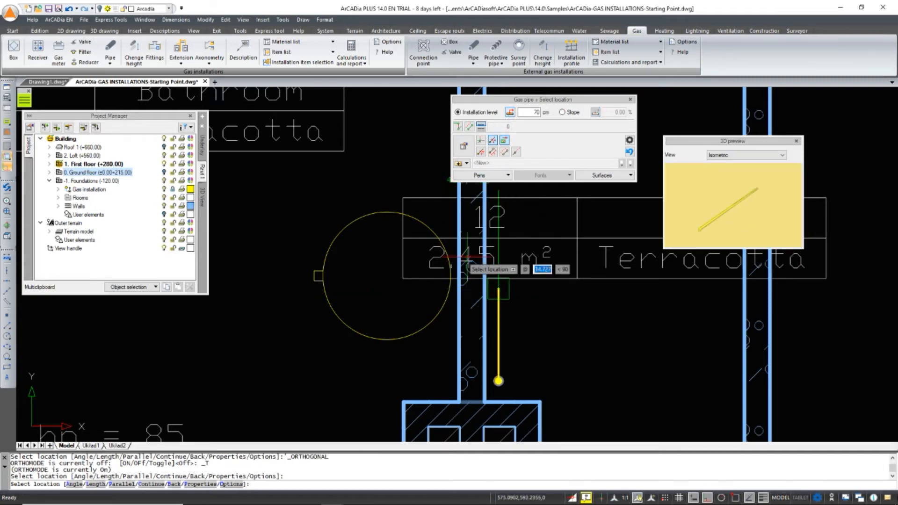
click(388, 297)
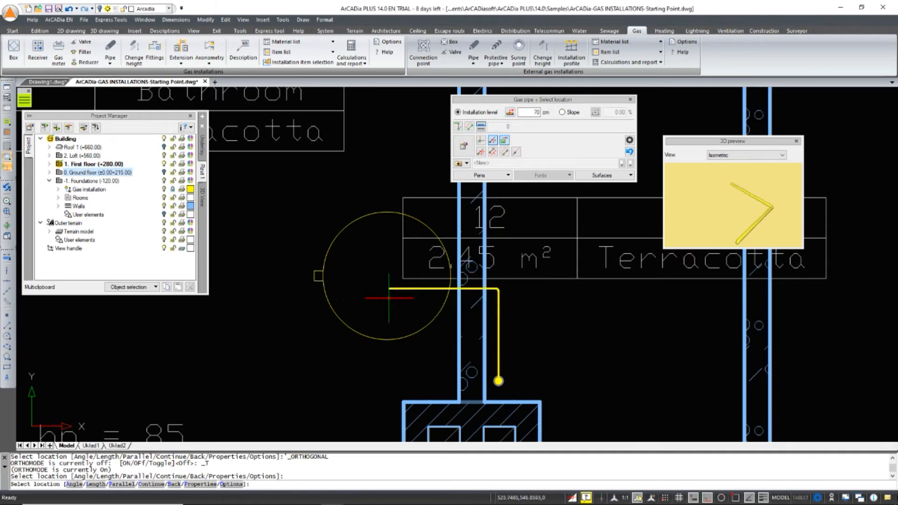
key(Escape)
key(Escape)
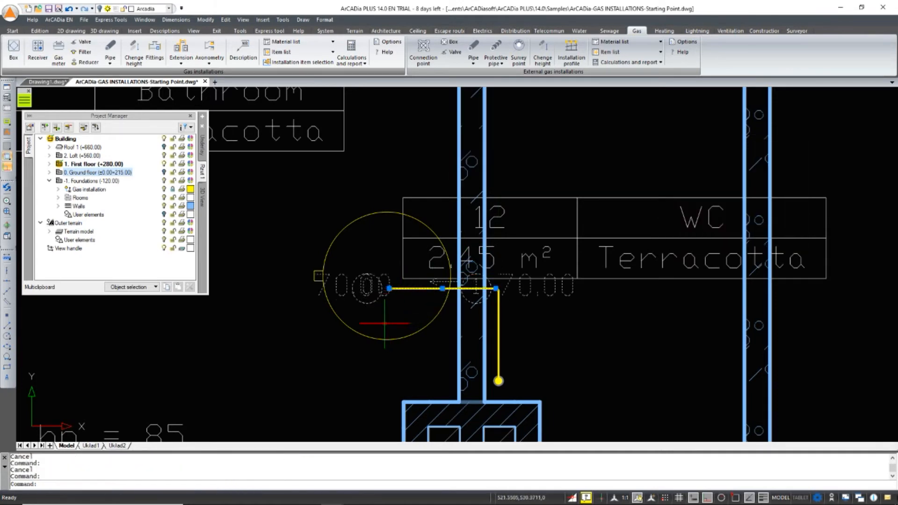
- Open the 3D view and examine the building from outside around the gas installation
scroll(379, 317, down, 2)
key(Escape)
scroll(388, 305, down, 2)
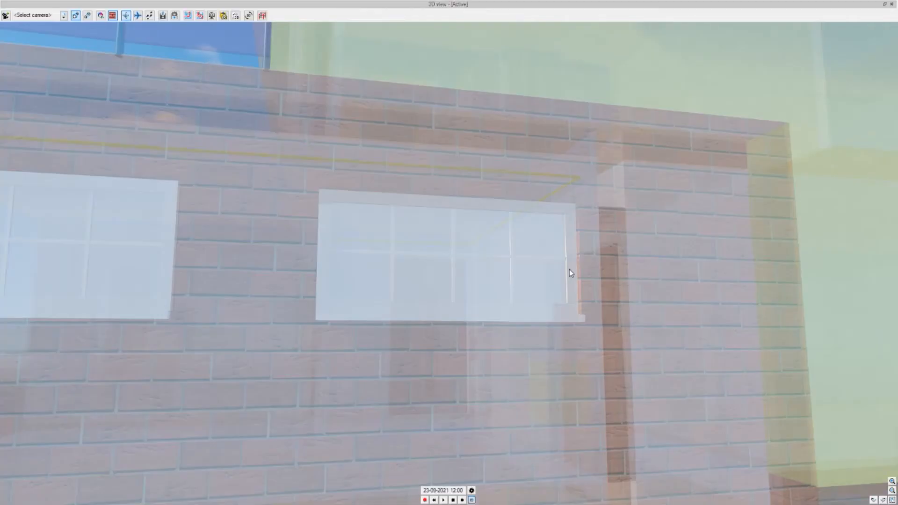
scroll(569, 269, down, 4)
drag(355, 255, 500, 277)
scroll(532, 290, up, 4)
scroll(533, 290, up, 4)
scroll(533, 291, down, 7)
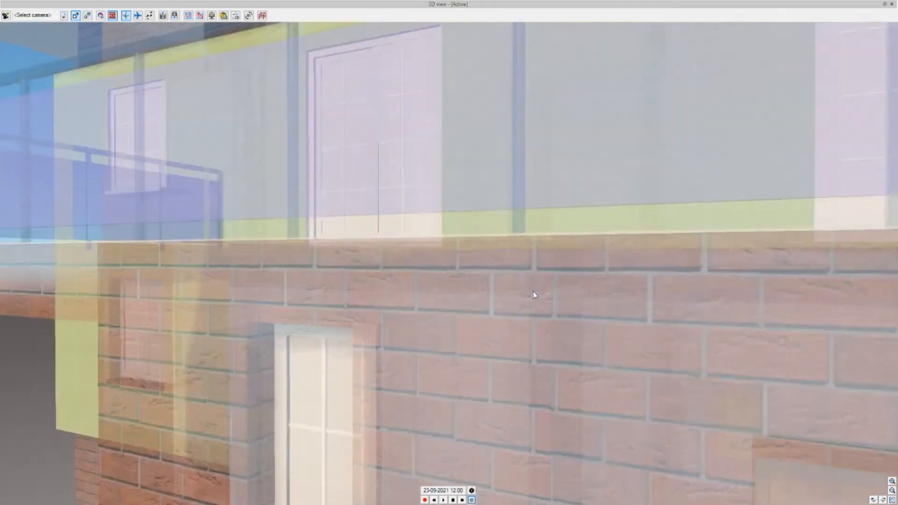
- Restore the 3D view to its small window and hide the architecture to isolate the gas installation
click(884, 4)
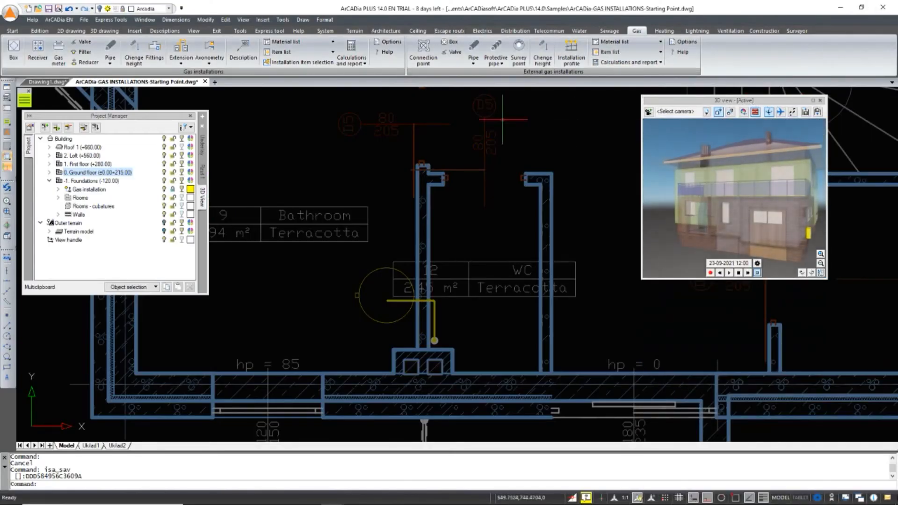
click(190, 127)
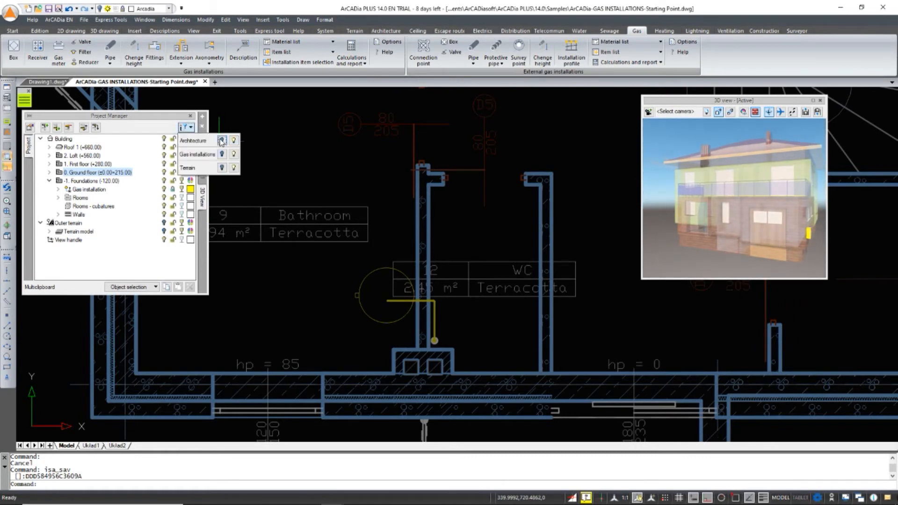
click(222, 140)
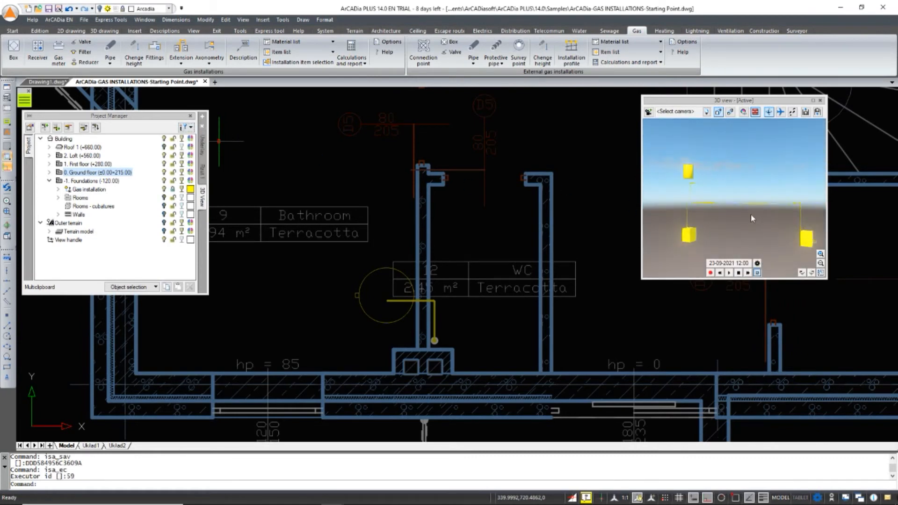
scroll(752, 218, up, 2)
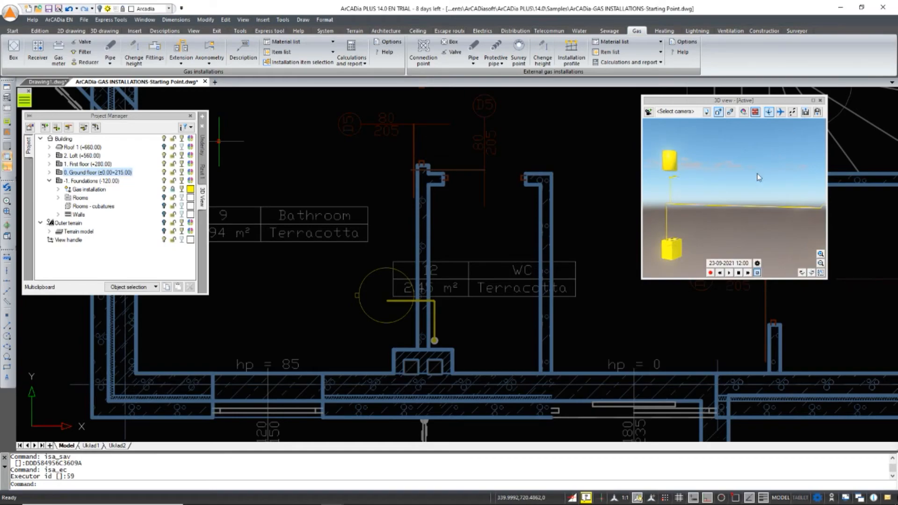
- Enlarge the 3D view and examine the isolated gas pipes and receivers from several sides, including the gap beneath the heater
click(811, 101)
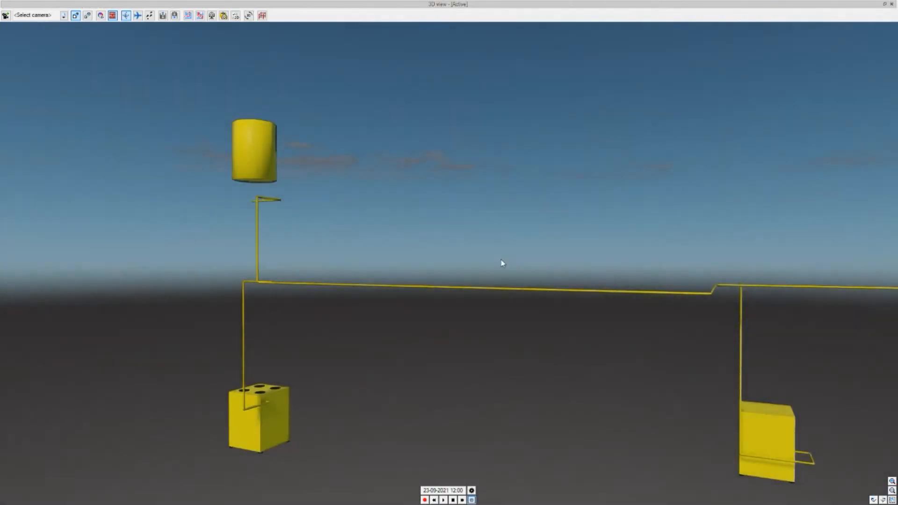
scroll(502, 262, down, 3)
drag(616, 312, 853, 479)
scroll(639, 316, down, 3)
drag(673, 421, 538, 278)
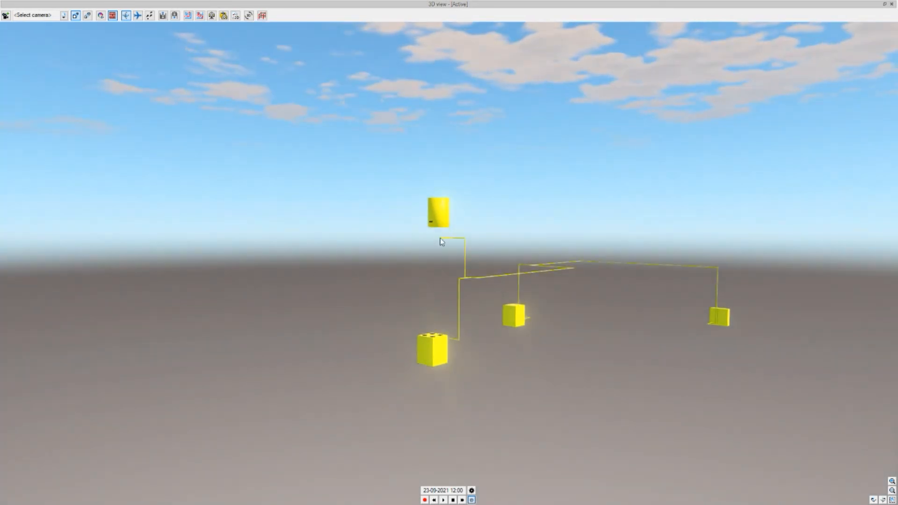
drag(647, 321, 409, 226)
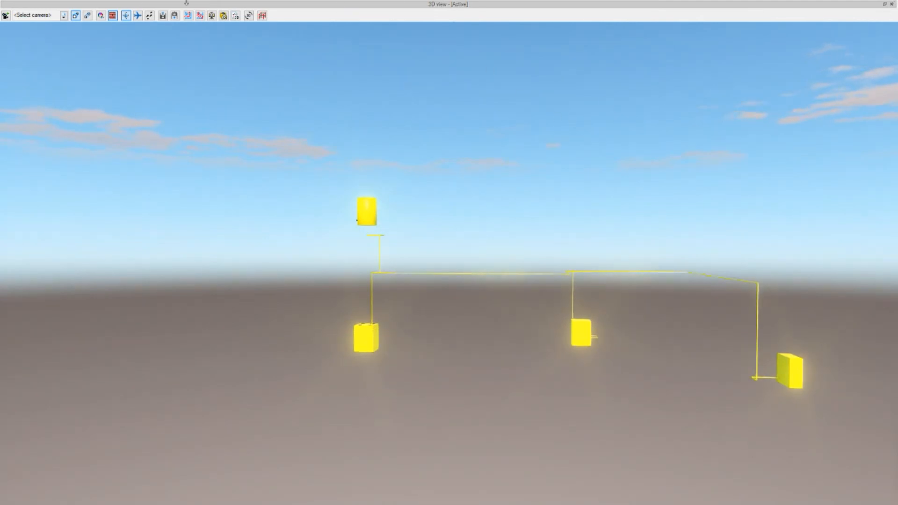
click(884, 4)
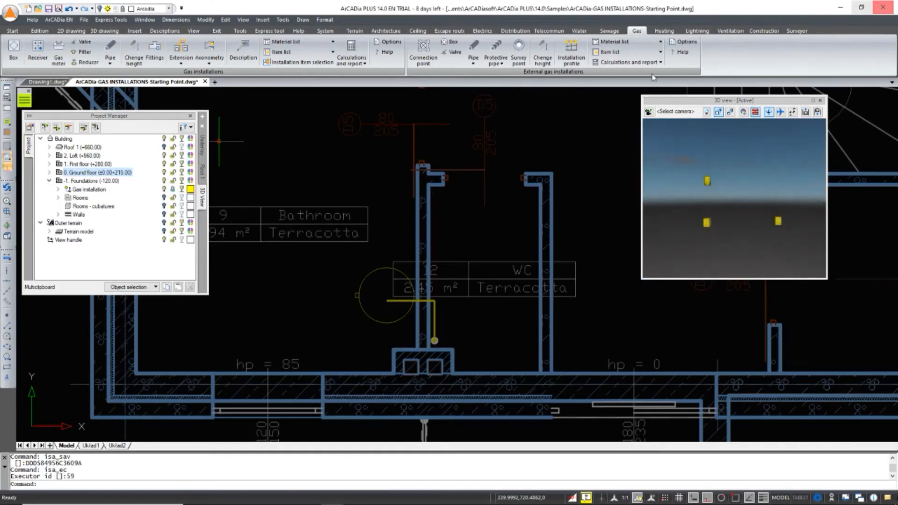
- Show the architecture again in the 3D view and close the 3D window
click(190, 128)
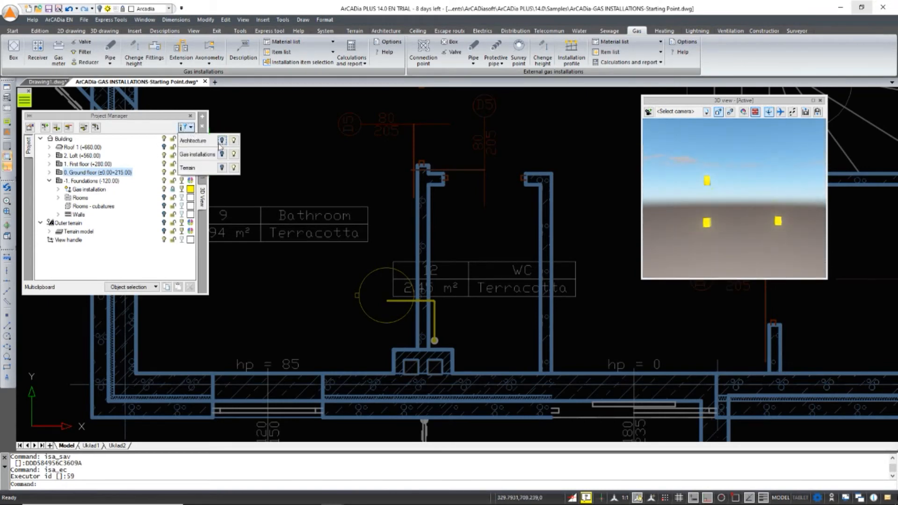
click(234, 141)
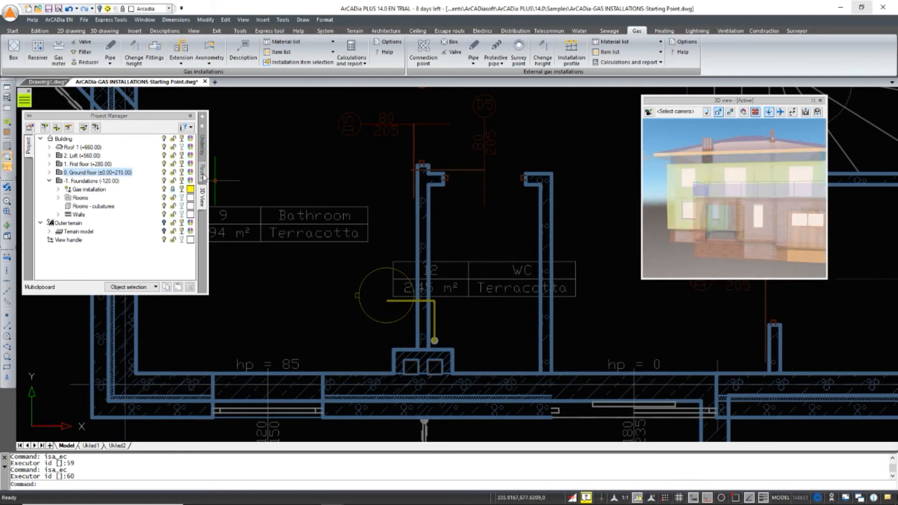
click(821, 101)
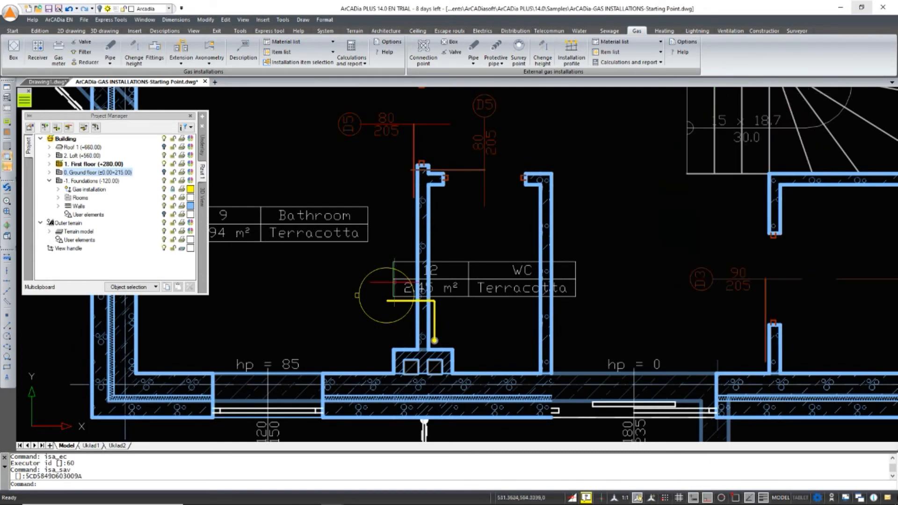
- Insert a vertical gas pipe beneath the heater, with a starting level of 100 cm, at the end of the horizontal pipe
scroll(389, 279, up, 4)
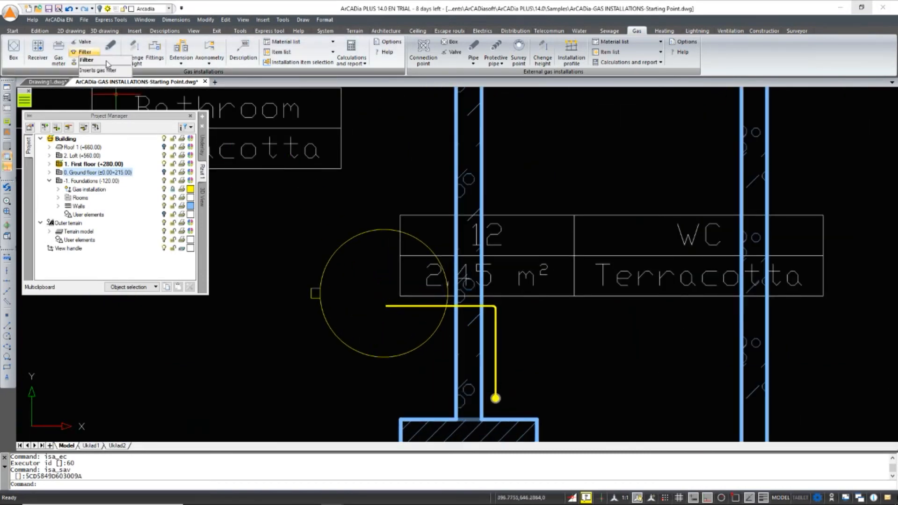
click(110, 63)
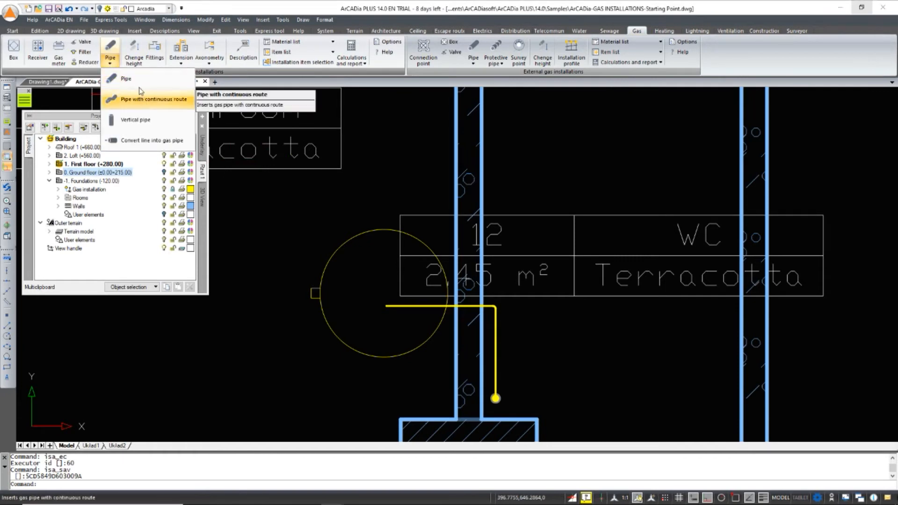
click(123, 120)
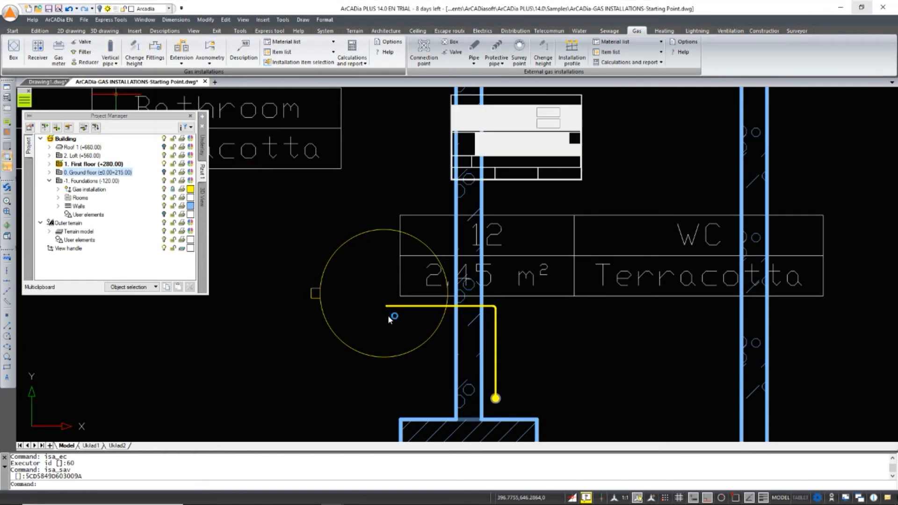
scroll(393, 315, up, 2)
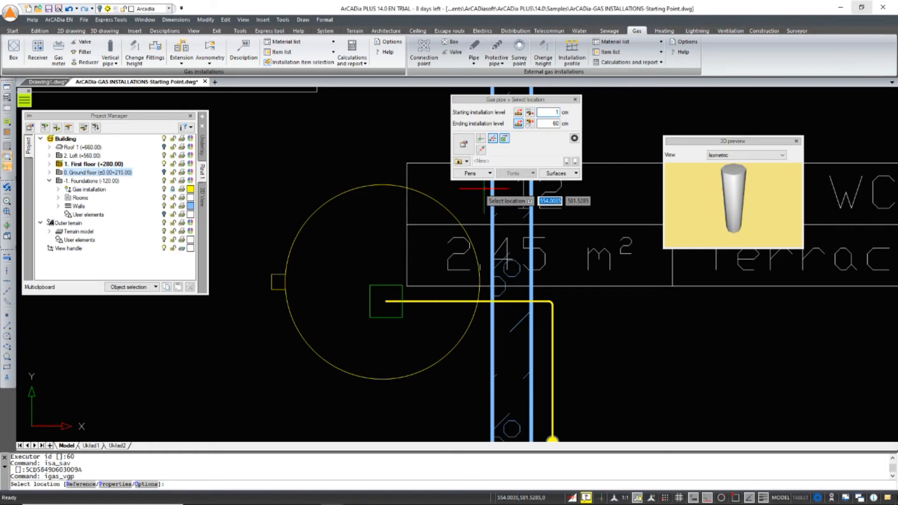
click(382, 282)
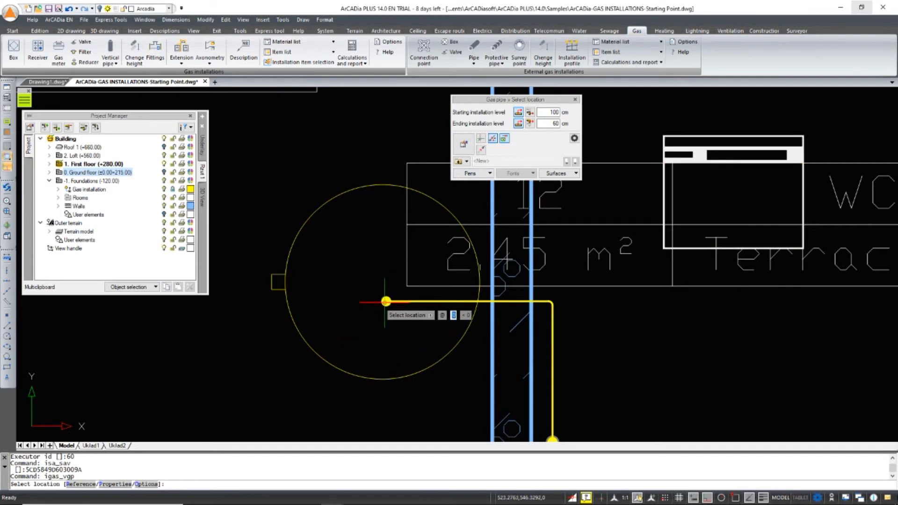
key(Escape)
key(Escape)
click(368, 283)
click(391, 307)
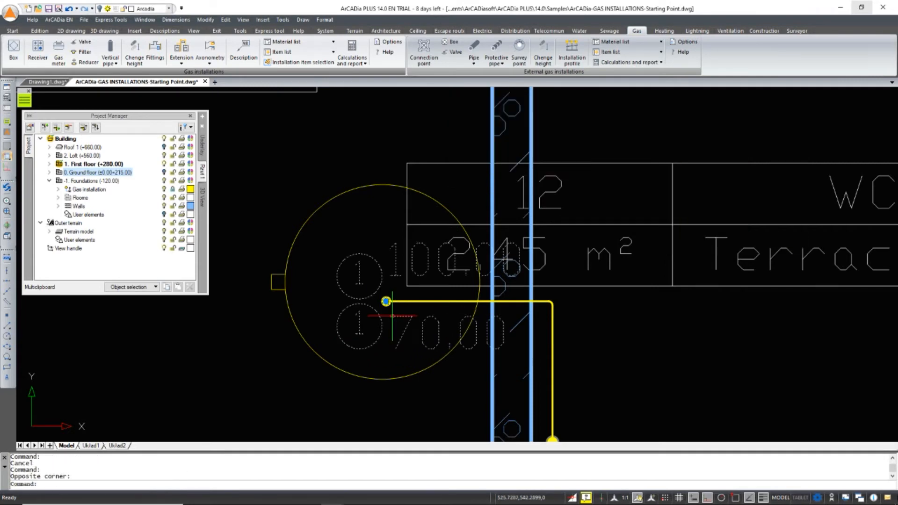
scroll(374, 286, down, 4)
key(Escape)
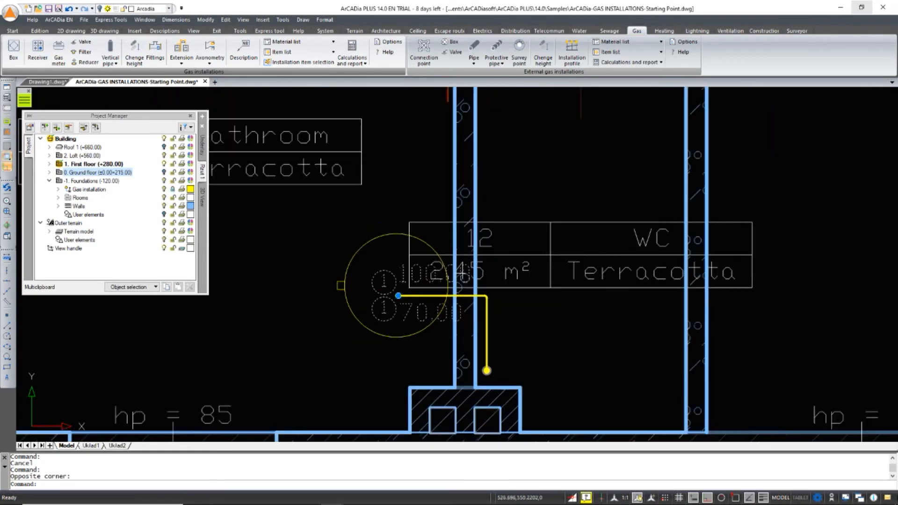
- Make the ground floor the active level and turn its visibility back on
scroll(374, 286, down, 5)
scroll(374, 310, up, 2)
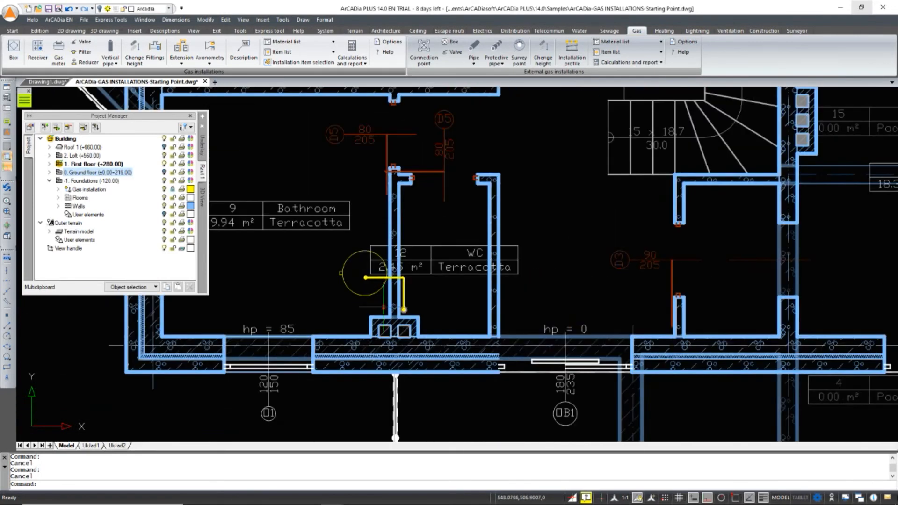
scroll(505, 368, down, 1)
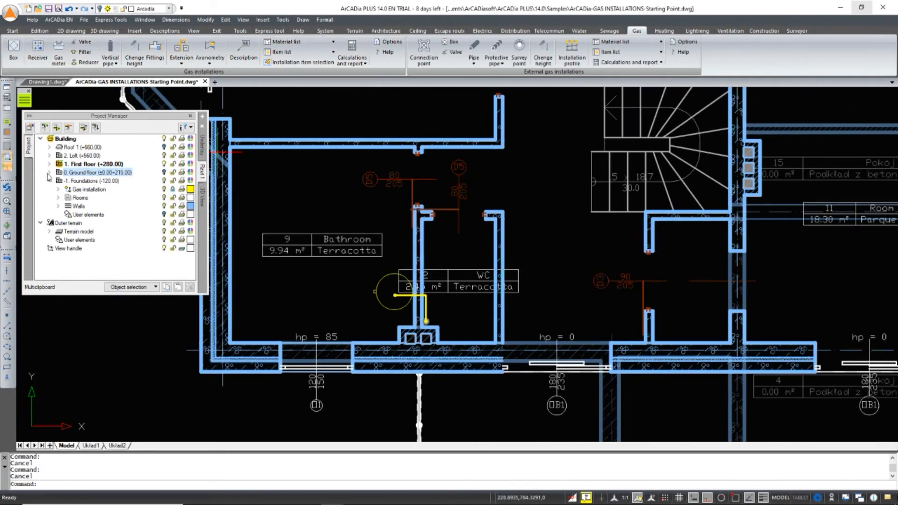
double_click(83, 173)
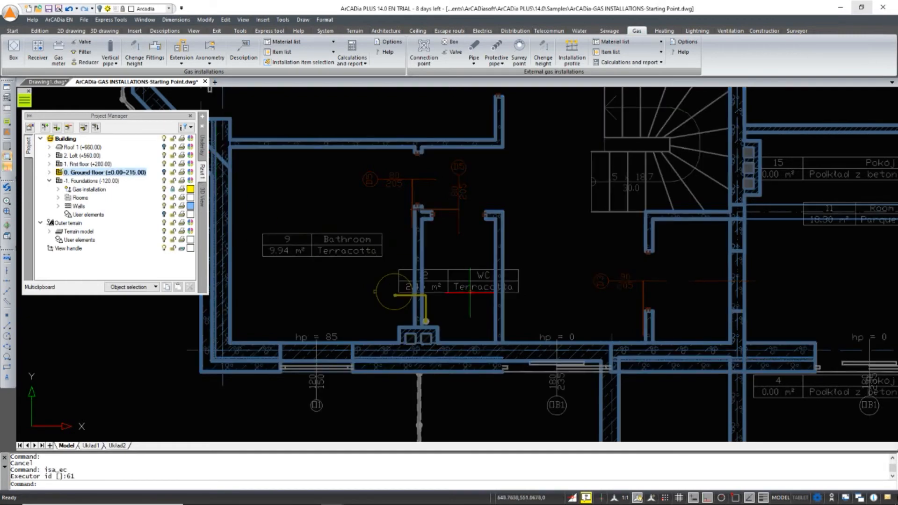
click(163, 172)
- Insert a gas valve at the 70 cm level on the pipe leading to the kitchen's gas cooker, with its handle facing away from the partition
scroll(415, 309, up, 3)
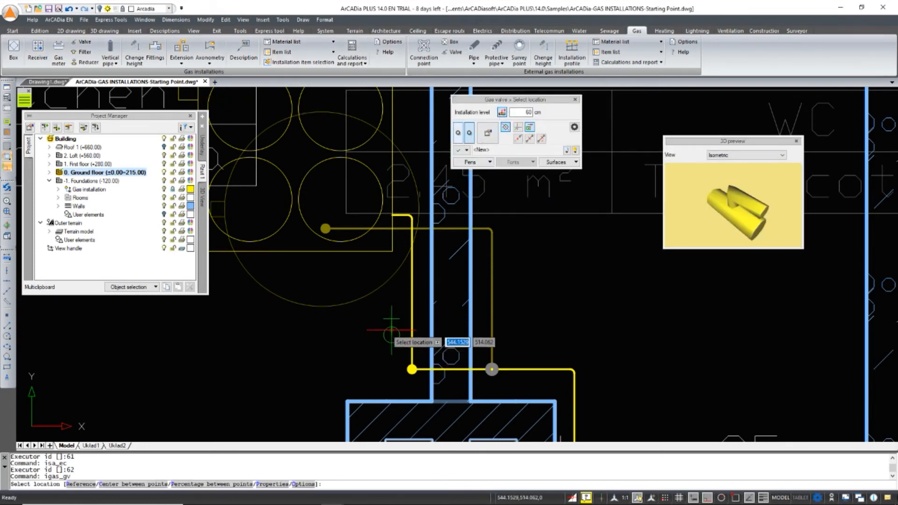
scroll(393, 313, up, 3)
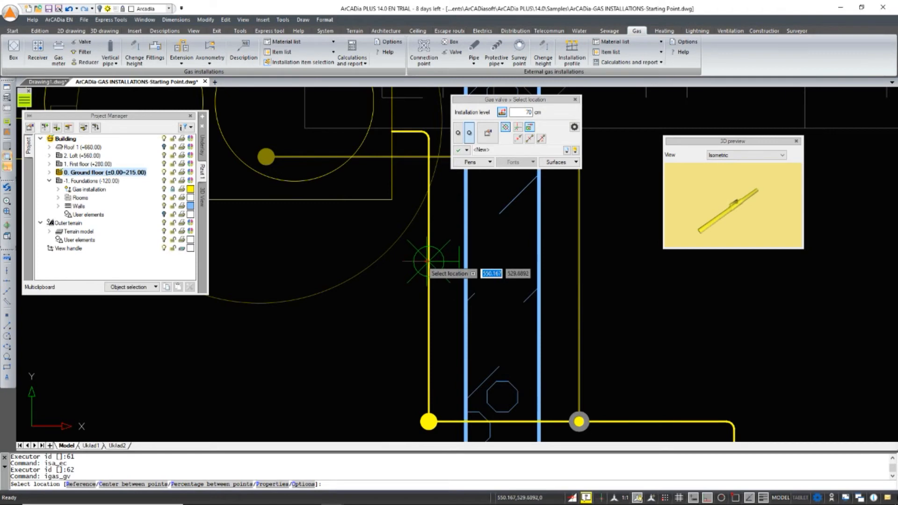
click(428, 236)
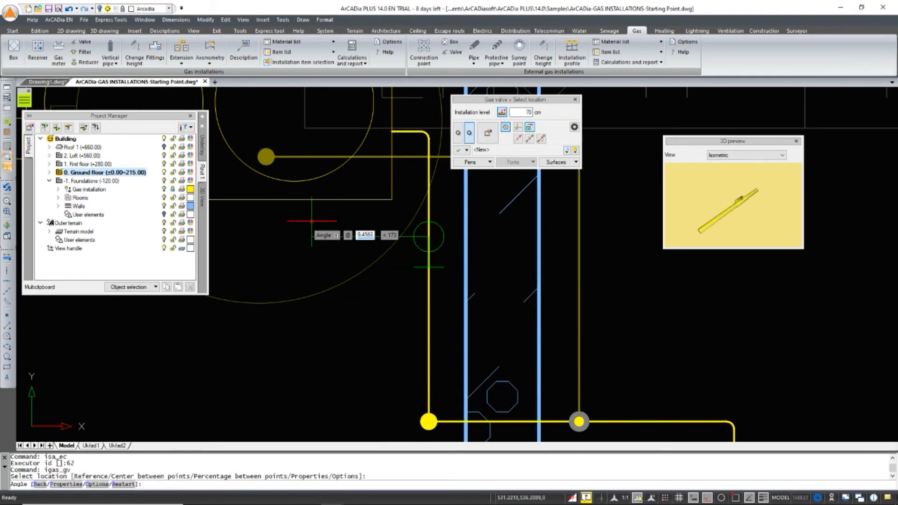
click(453, 192)
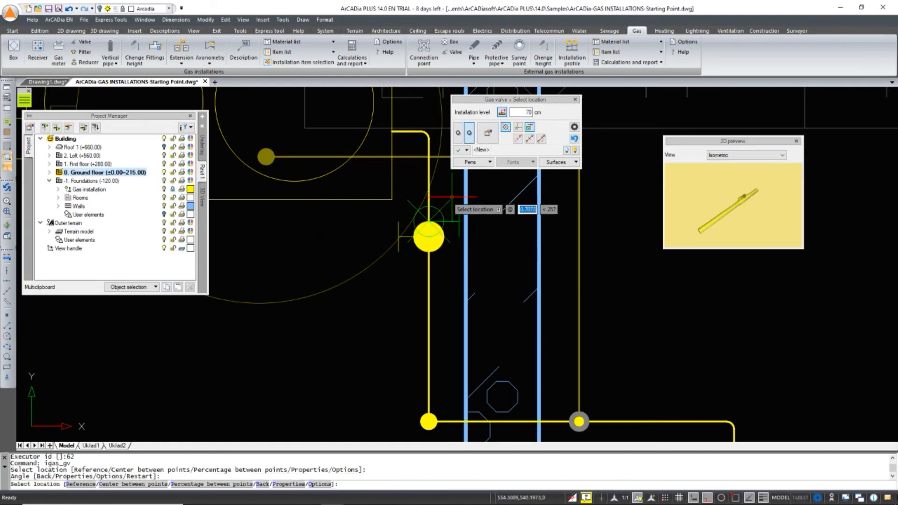
key(Escape)
- Examine the cooker valve's type selection methods, object properties and connector settings, and accept them as they are
click(429, 237)
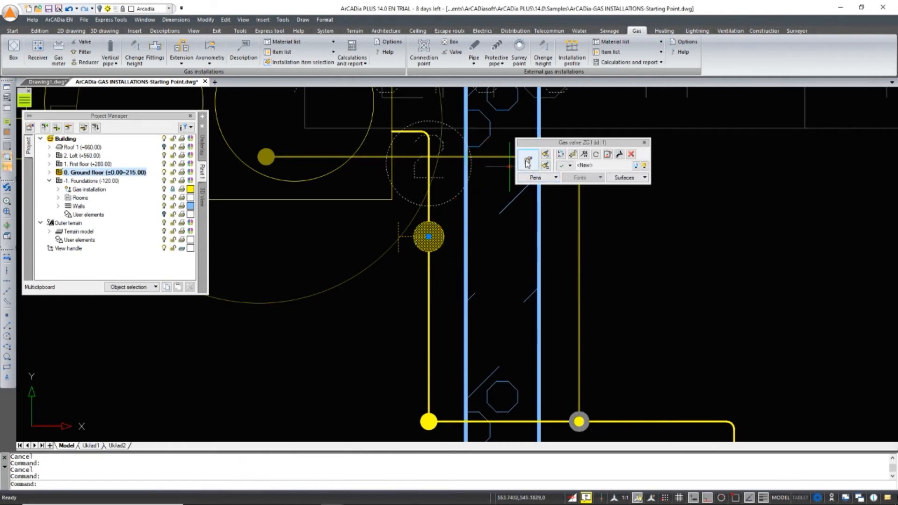
click(570, 166)
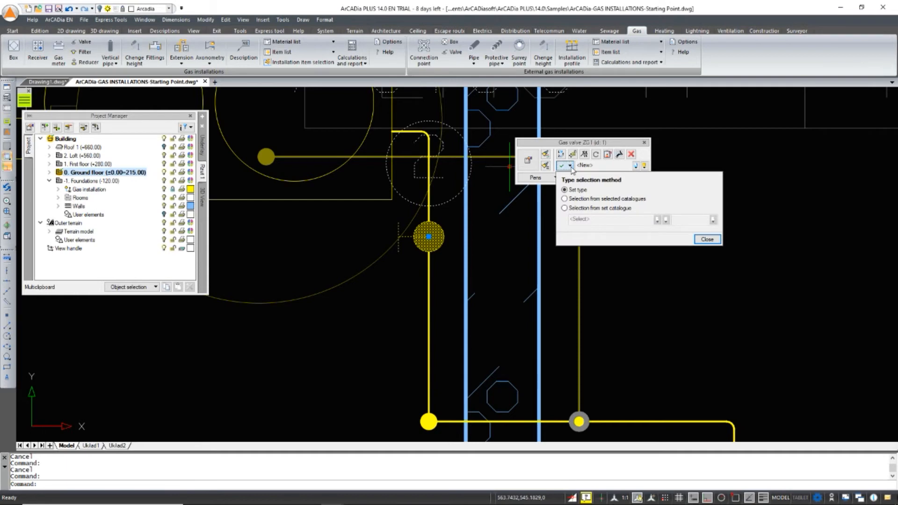
click(571, 167)
click(442, 233)
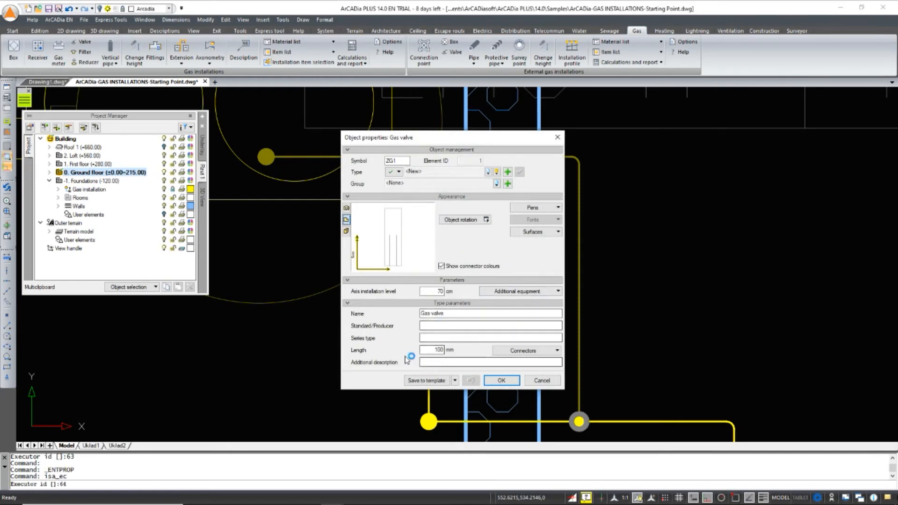
click(523, 350)
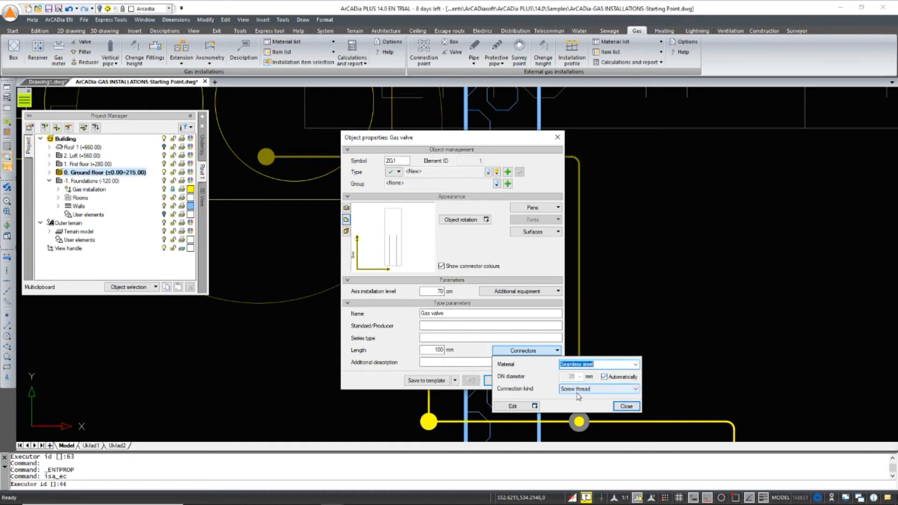
click(618, 404)
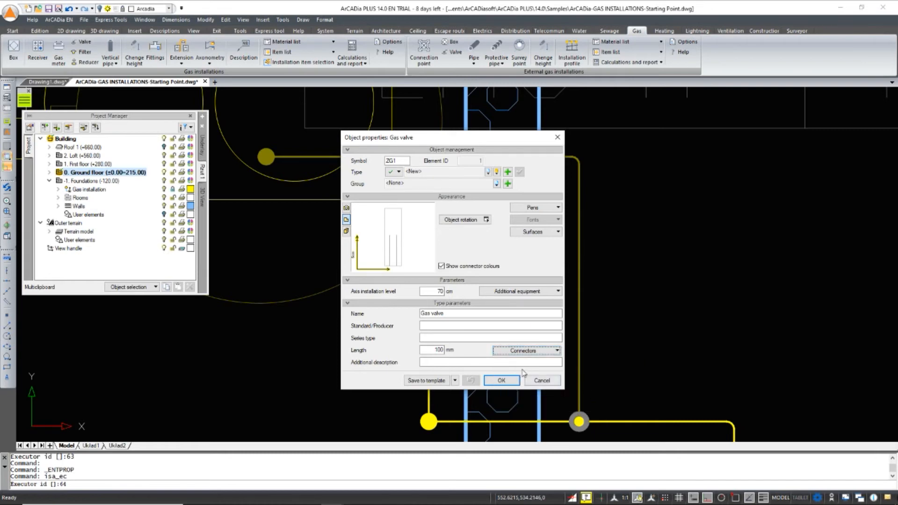
click(501, 380)
- Insert a gas valve at the 30 cm level on the utility room's horizontal pipe, just before its bend towards the gas receiver
scroll(513, 369, up, 5)
scroll(513, 361, down, 4)
middle_drag(457, 347, 111, 364)
middle_drag(656, 377, 527, 417)
scroll(561, 293, up, 2)
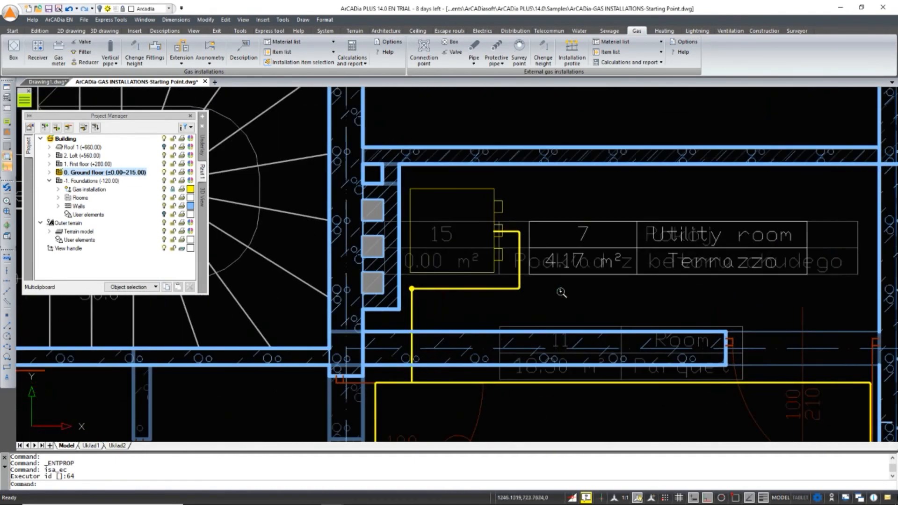
click(117, 54)
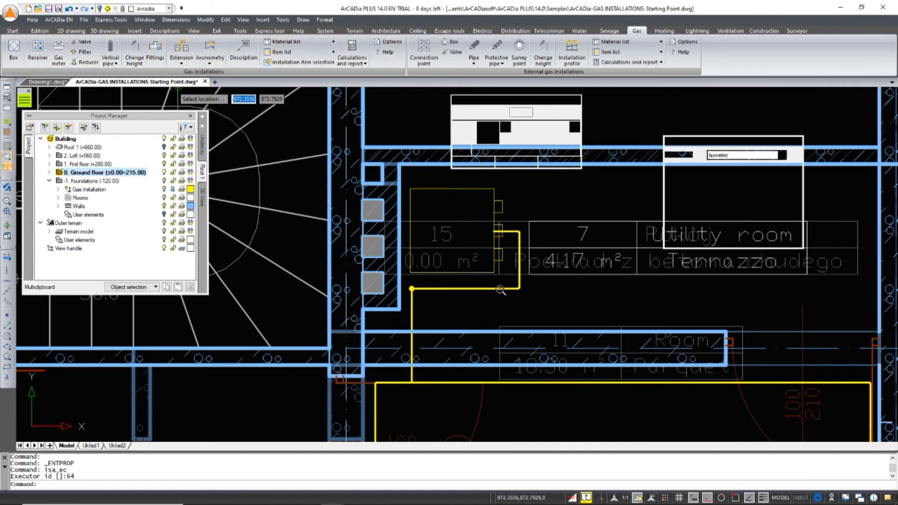
scroll(501, 290, up, 5)
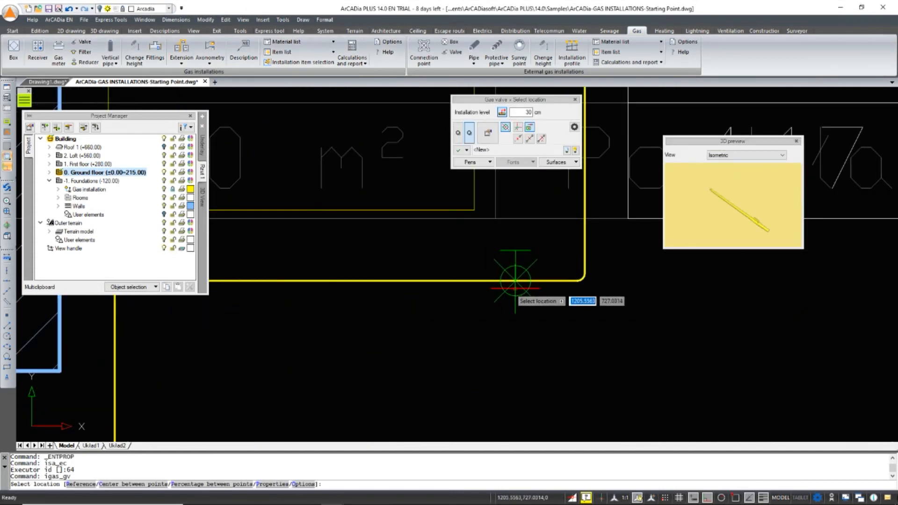
click(515, 287)
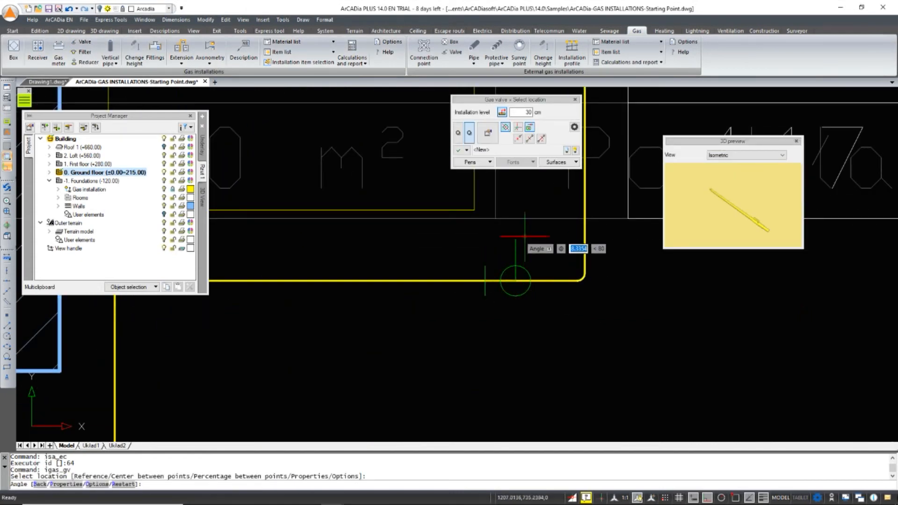
click(594, 310)
key(Escape)
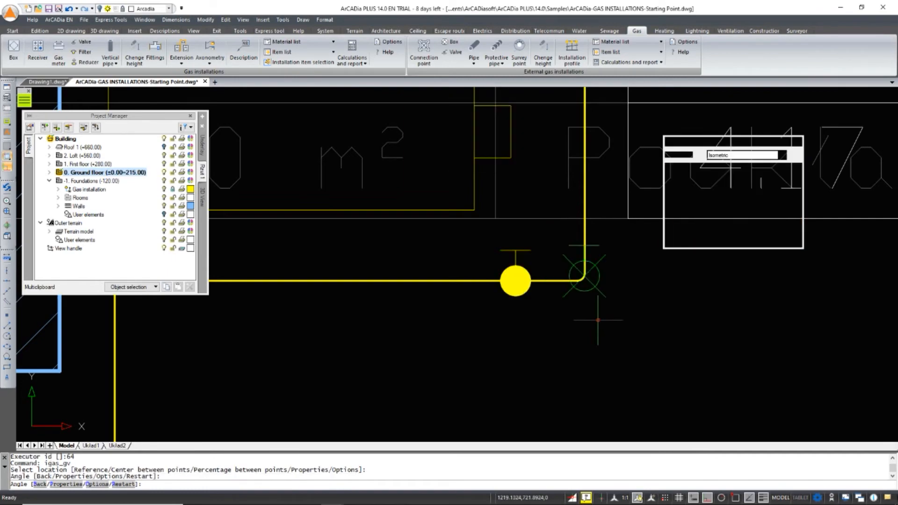
- Make the first floor active and insert a gas valve at the 70 cm level on the horizontal pipe to the tankless water heater
scroll(452, 281, down, 7)
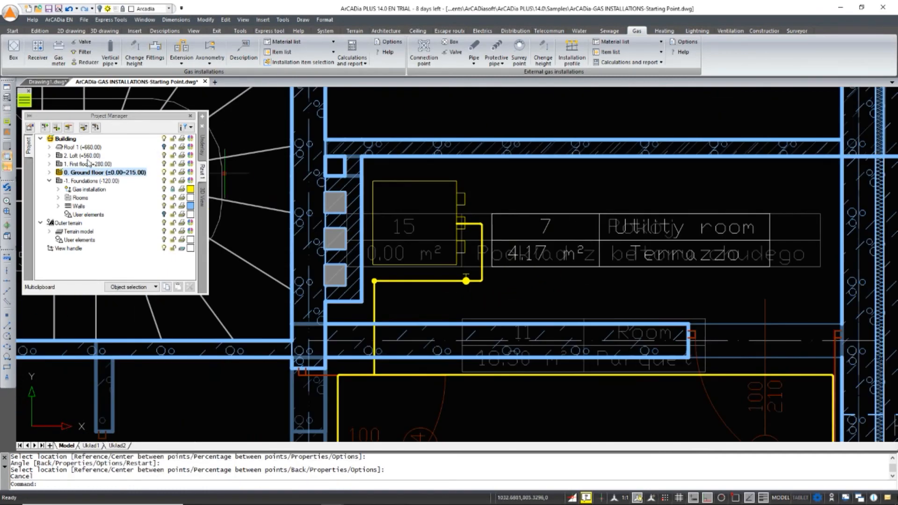
double_click(86, 165)
scroll(296, 312, down, 5)
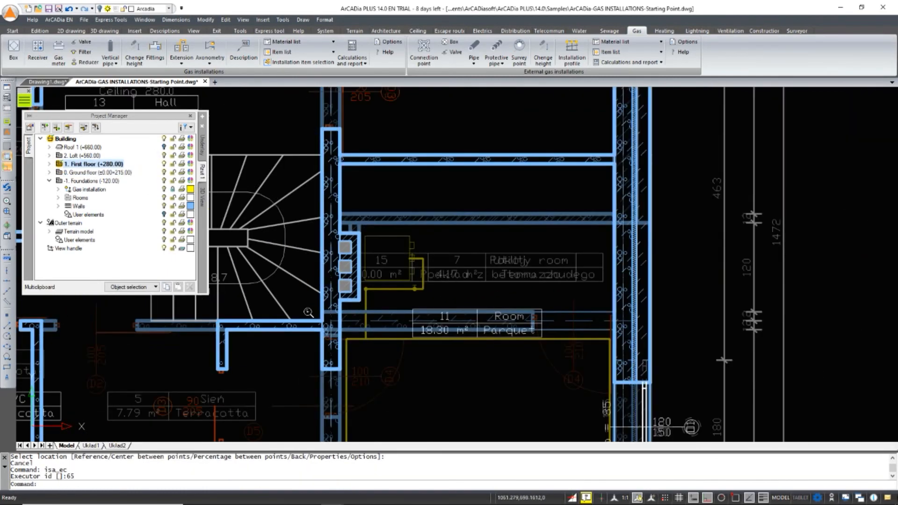
middle_drag(296, 312, 589, 302)
scroll(352, 376, up, 5)
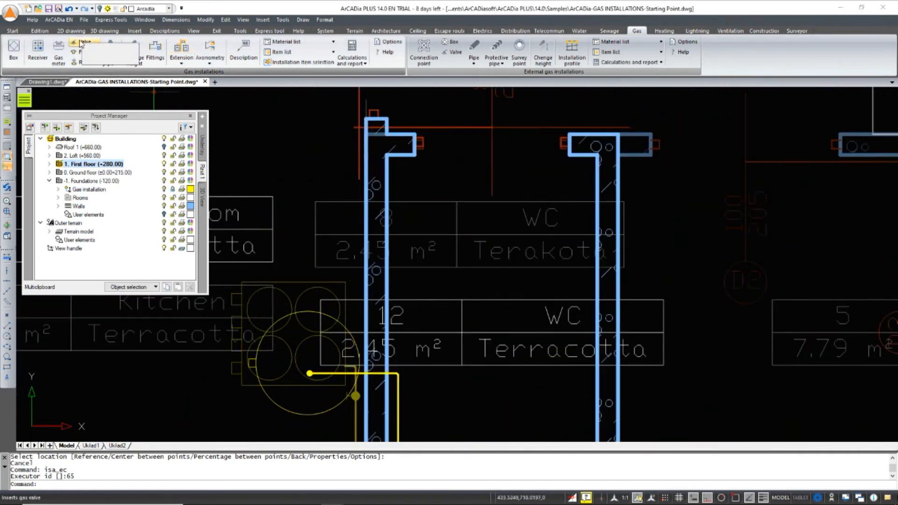
scroll(324, 374, up, 5)
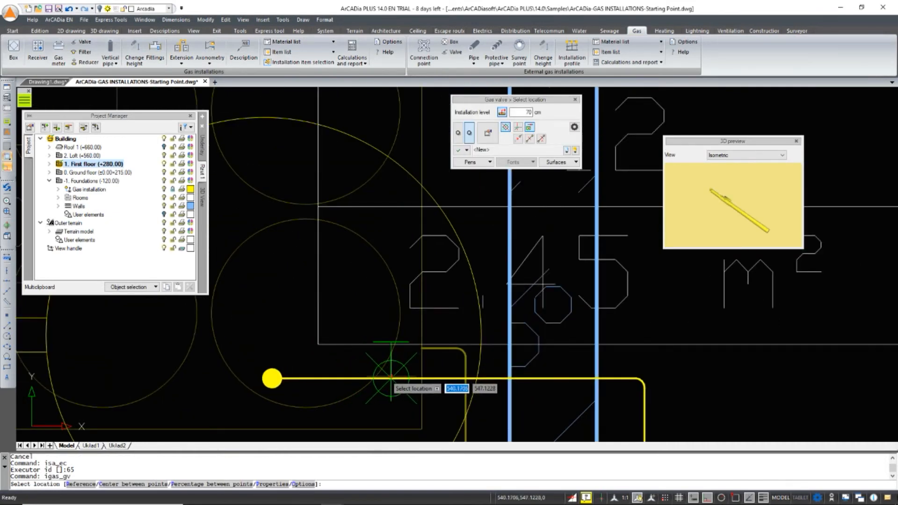
click(391, 377)
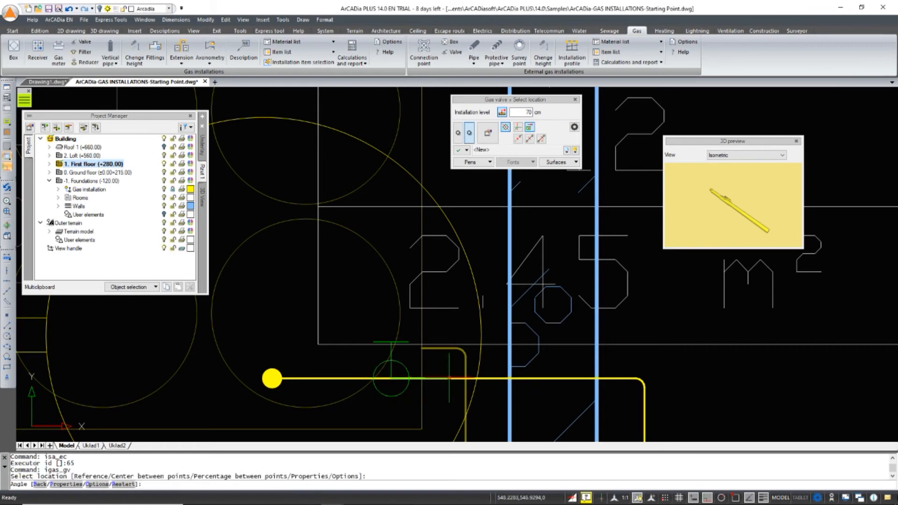
key(Escape)
key(Escape)
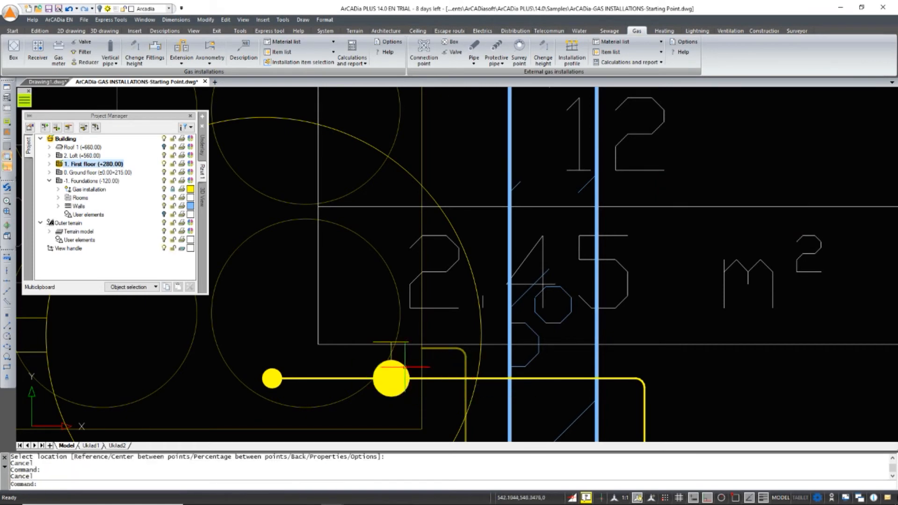
click(391, 378)
scroll(406, 360, down, 5)
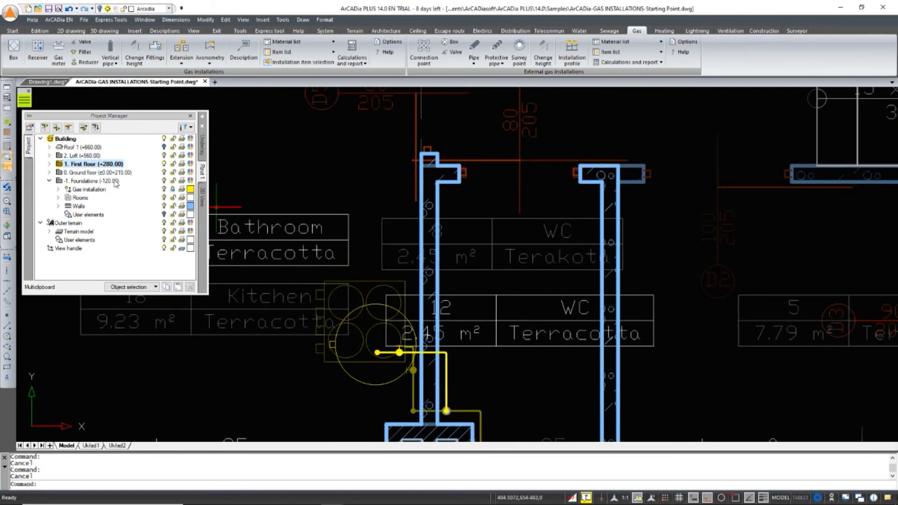
- Make the ground floor active and designate the steel gas box on the garage's outer wall as the main gas box
scroll(358, 261, down, 1)
scroll(361, 263, down, 3)
middle_drag(604, 371, 359, 244)
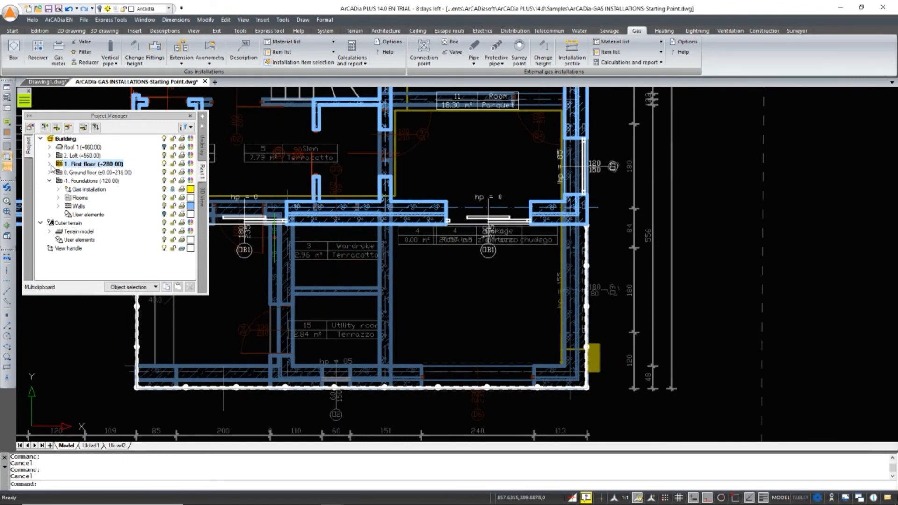
double_click(70, 172)
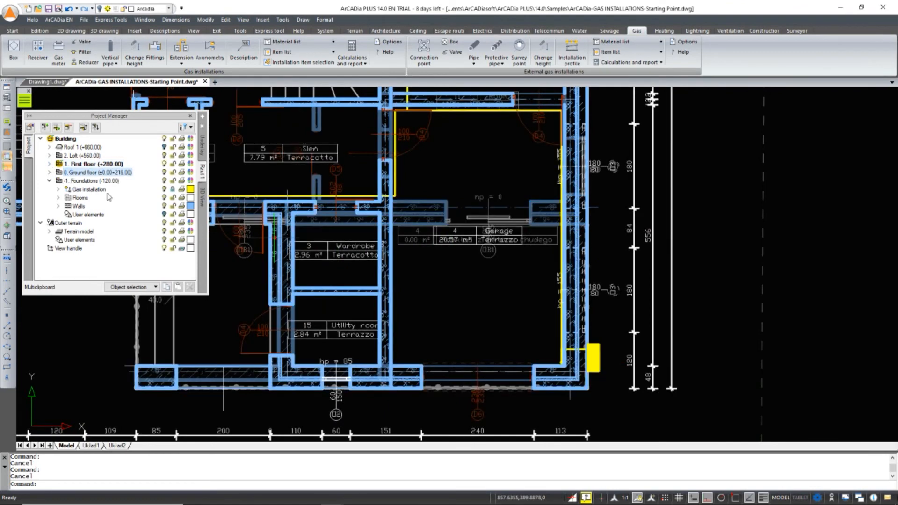
scroll(622, 383, up, 3)
click(568, 345)
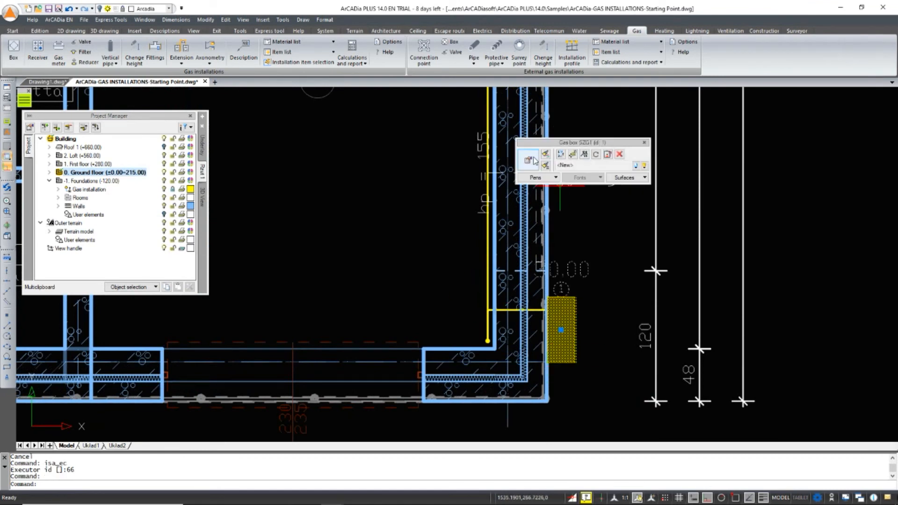
click(533, 160)
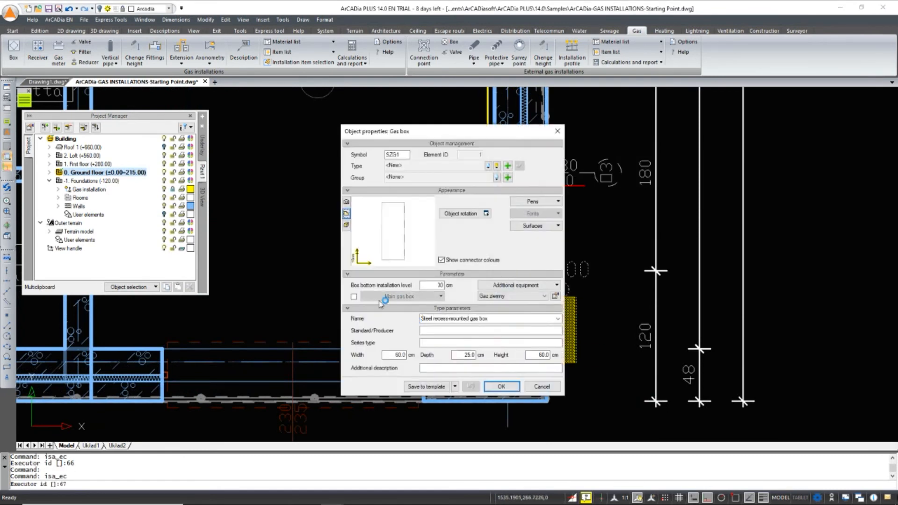
click(353, 297)
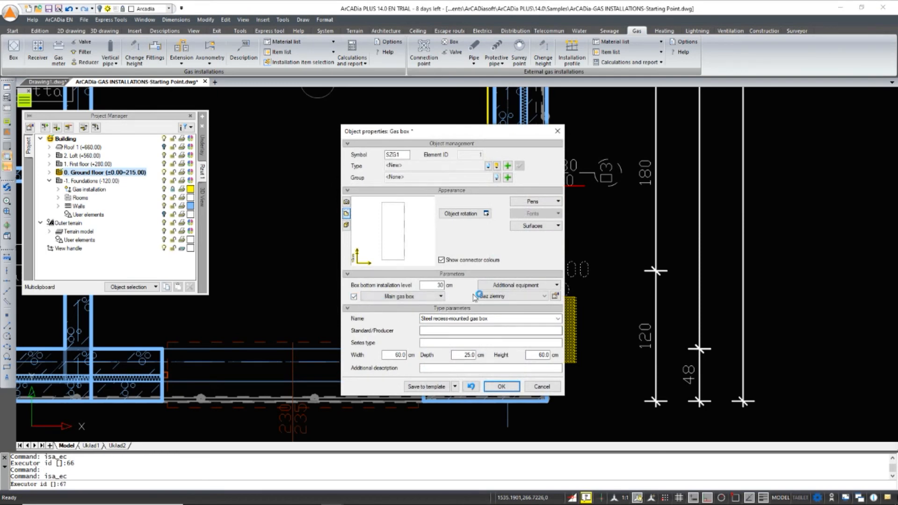
- Set the main gas box's downstream gas pressure to a minimum of 1.58 kPa and a maximum of 1.48 kPa
click(429, 296)
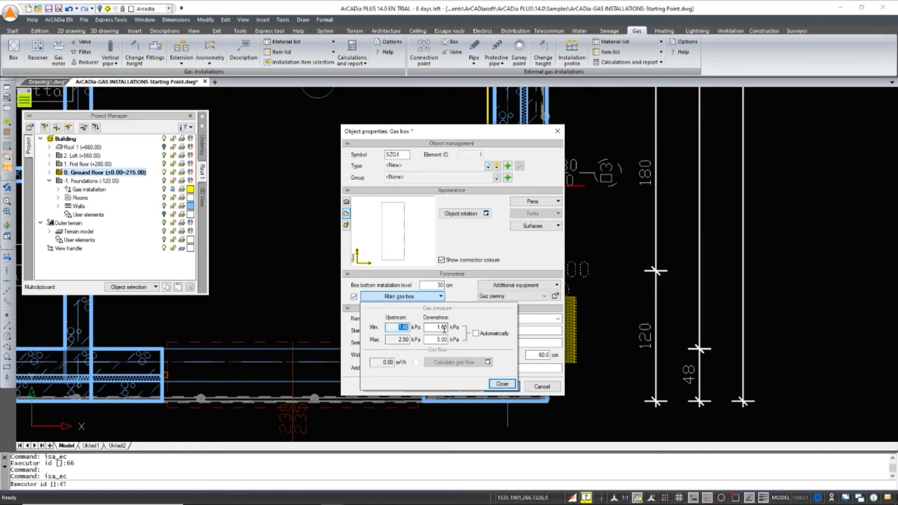
drag(442, 327, 445, 327)
drag(437, 339, 478, 340)
text(1)
click(502, 383)
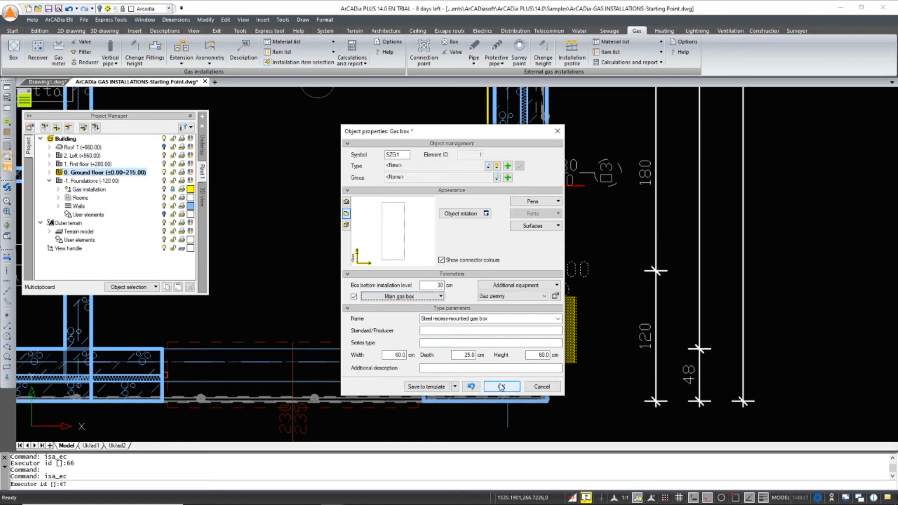
click(500, 386)
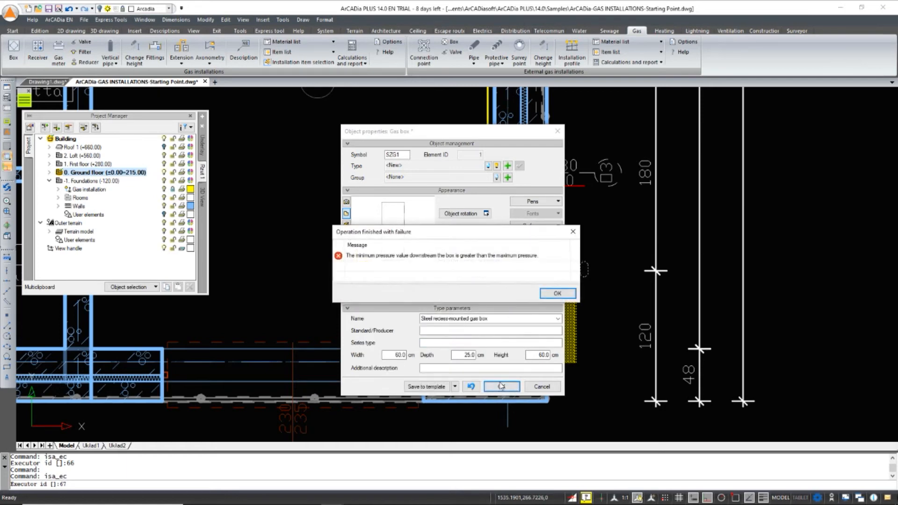
click(552, 293)
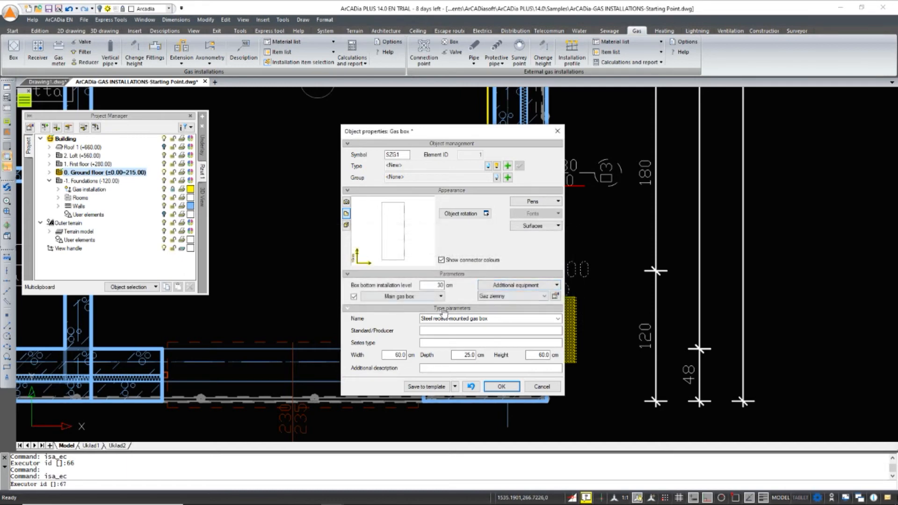
- Set the main gas box's maximum downstream pressure to 2.48 kPa and accept its properties
click(429, 300)
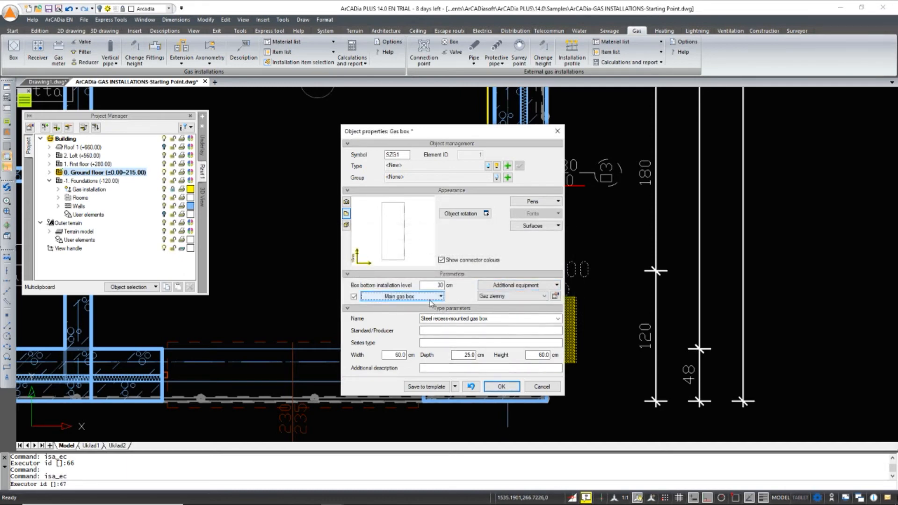
click(429, 300)
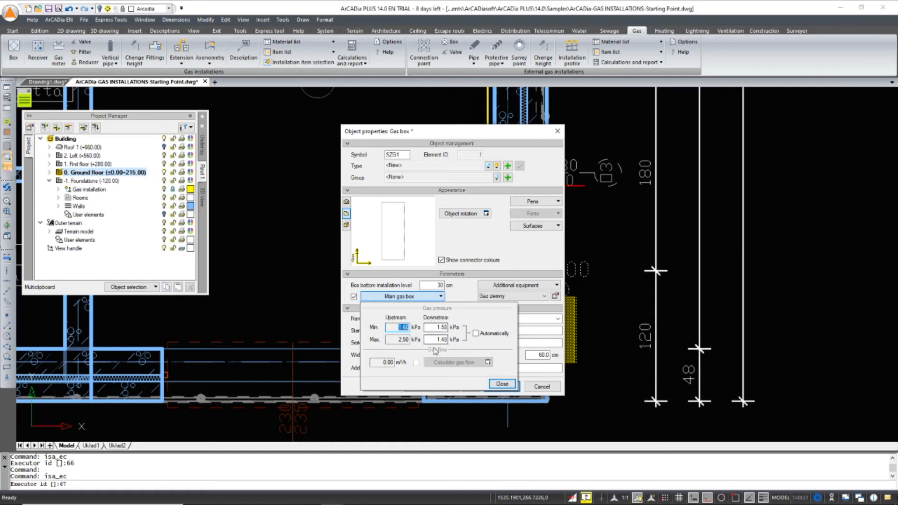
click(435, 339)
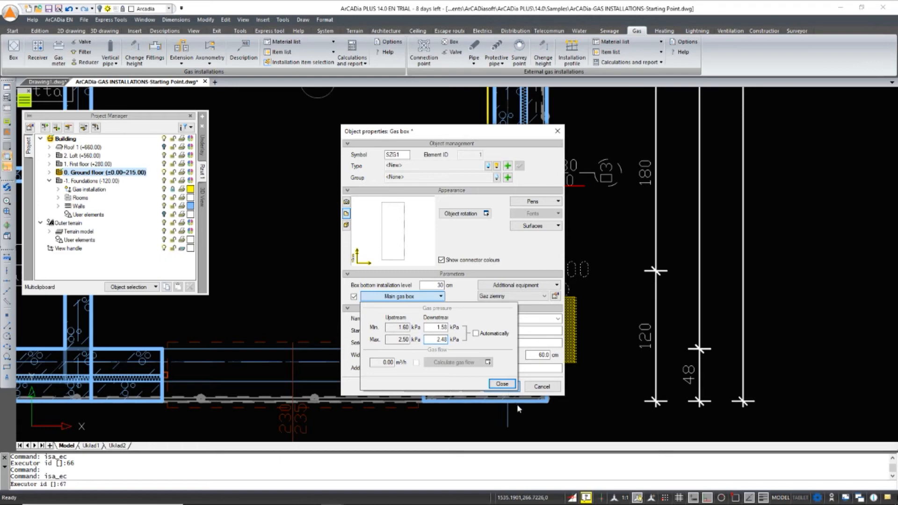
click(502, 383)
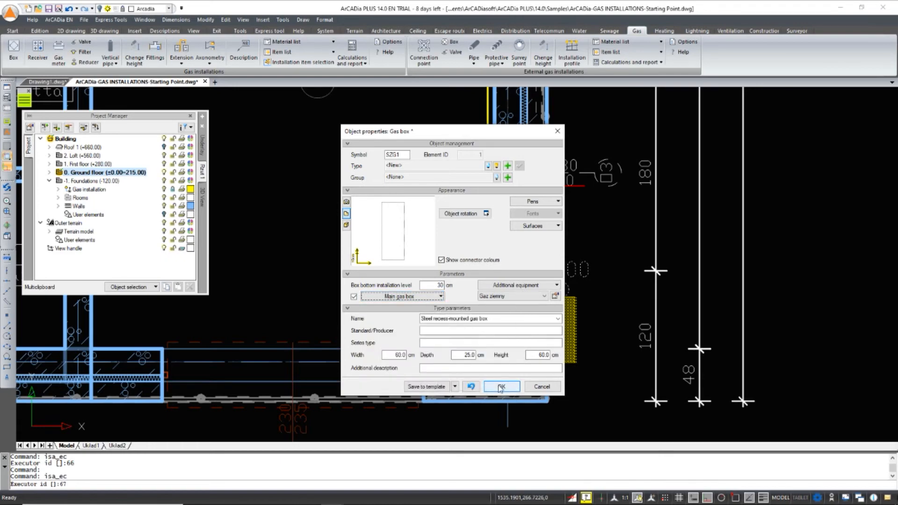
click(501, 387)
scroll(518, 381, down, 5)
middle_drag(456, 323, 499, 317)
key(Escape)
key(Escape)
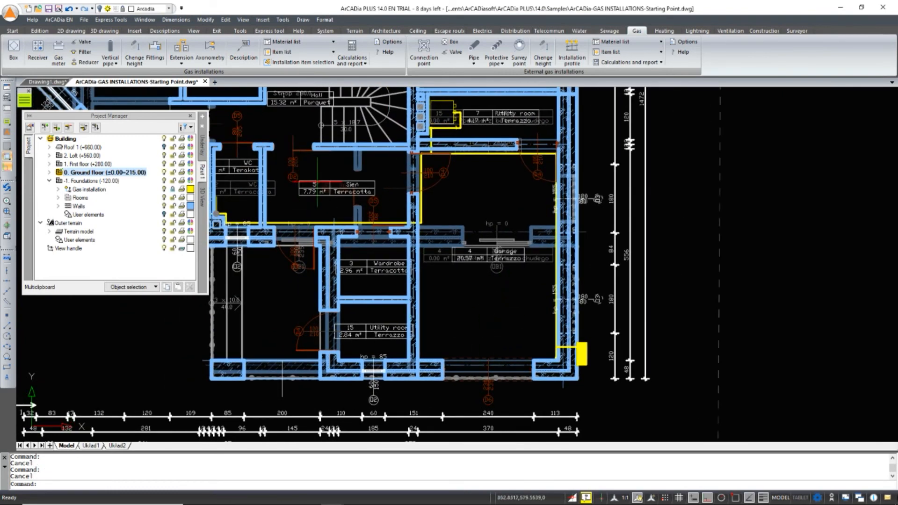
- Set the minimum upstream gas pressure of the utility room's compact heating set to 1.0 kPa
middle_drag(451, 245, 533, 300)
scroll(533, 129, up, 4)
double_click(519, 194)
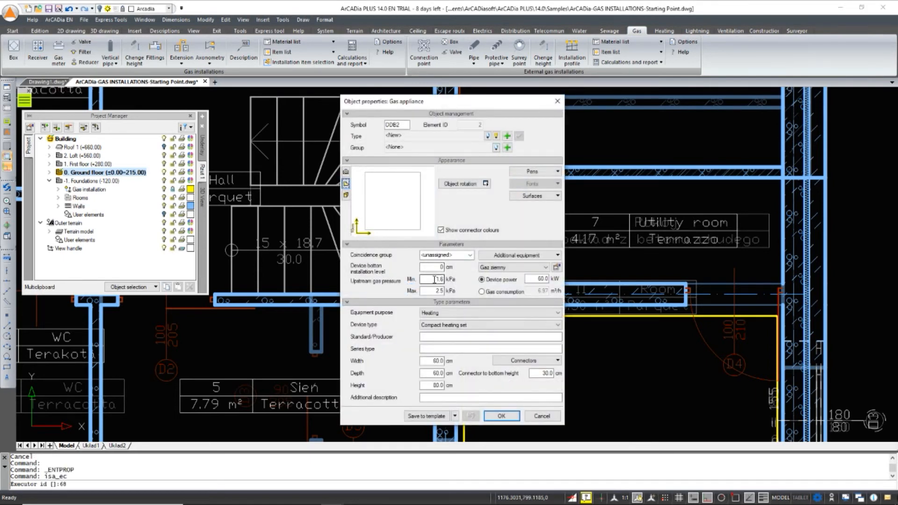
double_click(435, 279)
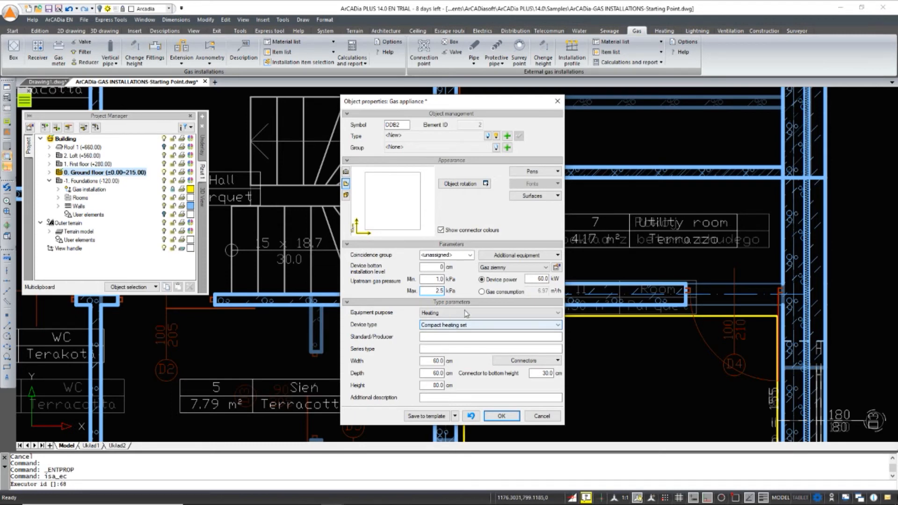
click(510, 419)
- Set the minimum upstream gas pressure of the kitchen's four-burner cooker to 1.0 kPa
scroll(350, 414, down, 3)
middle_drag(350, 414, 522, 316)
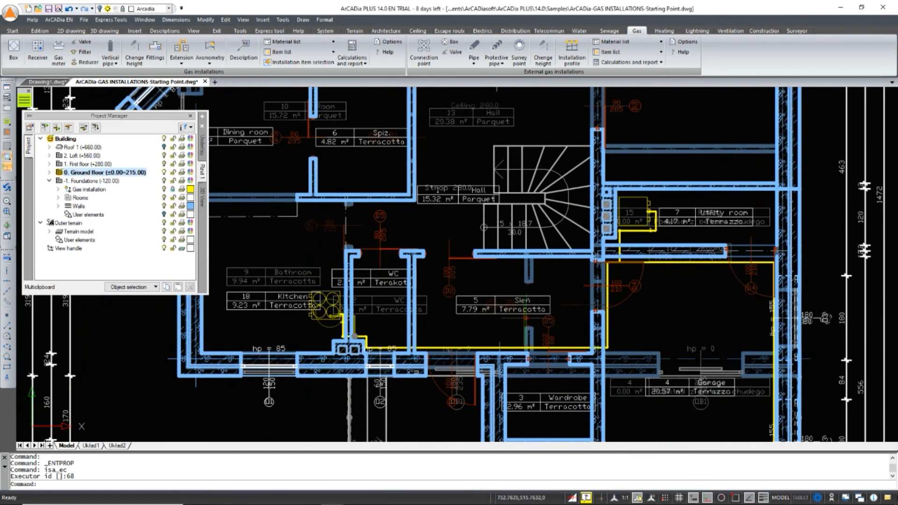
scroll(271, 332, up, 4)
double_click(405, 303)
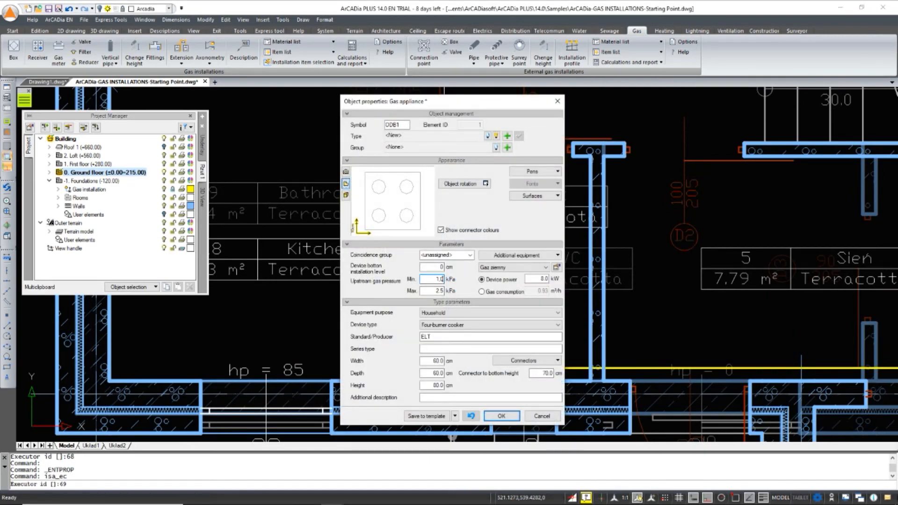
click(429, 290)
click(501, 416)
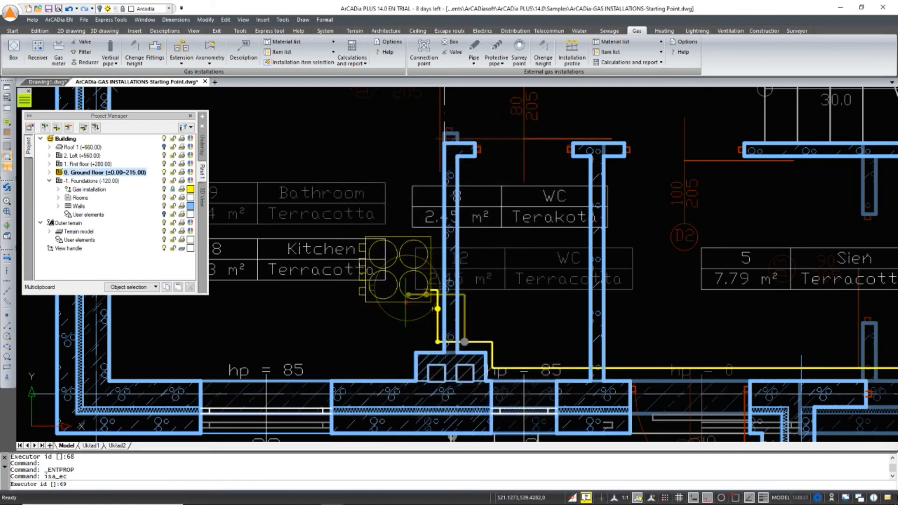
scroll(463, 343, down, 2)
scroll(463, 343, down, 3)
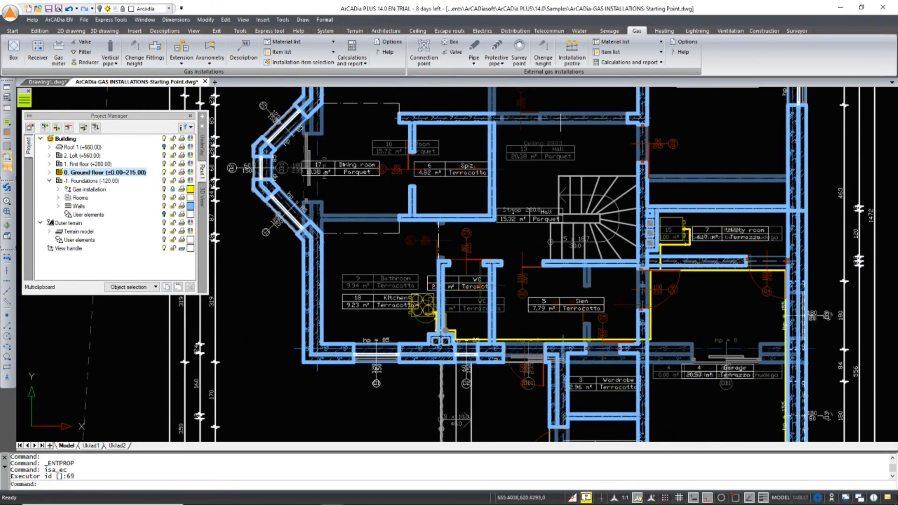
scroll(649, 246, up, 3)
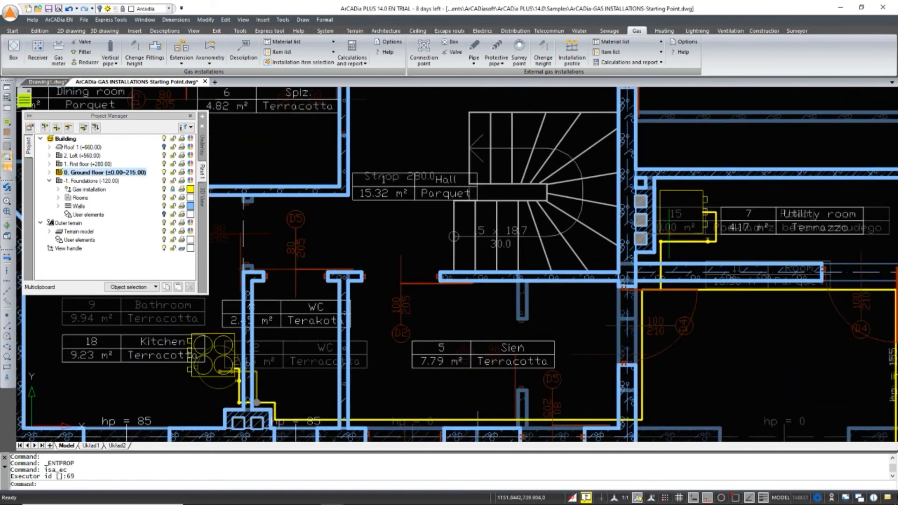
click(681, 212)
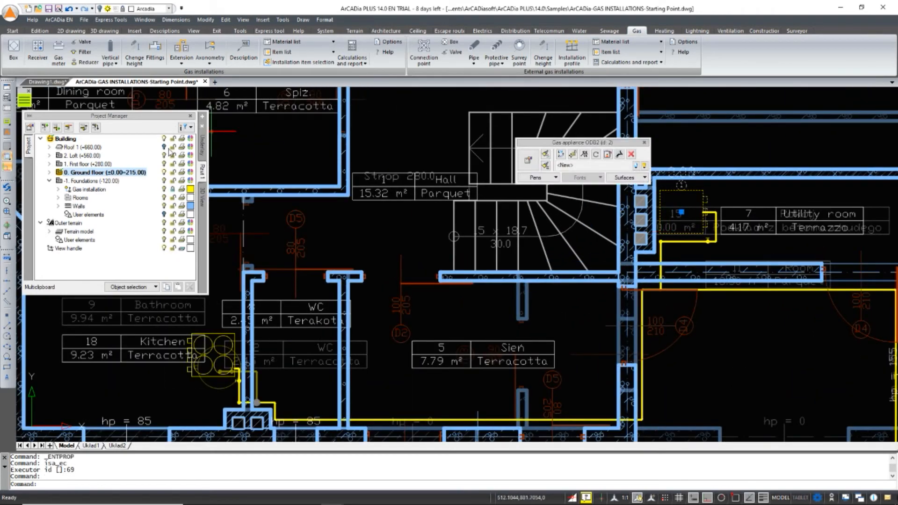
key(Escape)
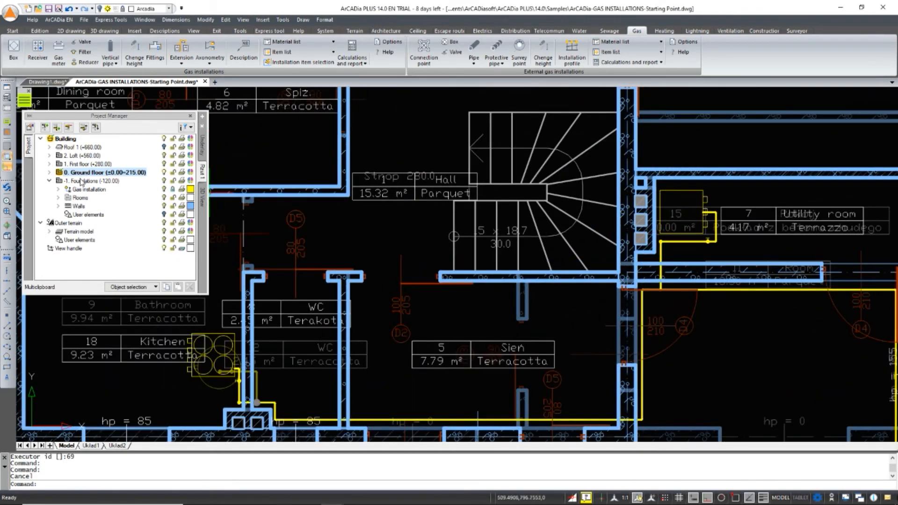
- Make the first floor active and set the tankless water heater's minimum upstream gas pressure to 1.0 kPa
double_click(89, 164)
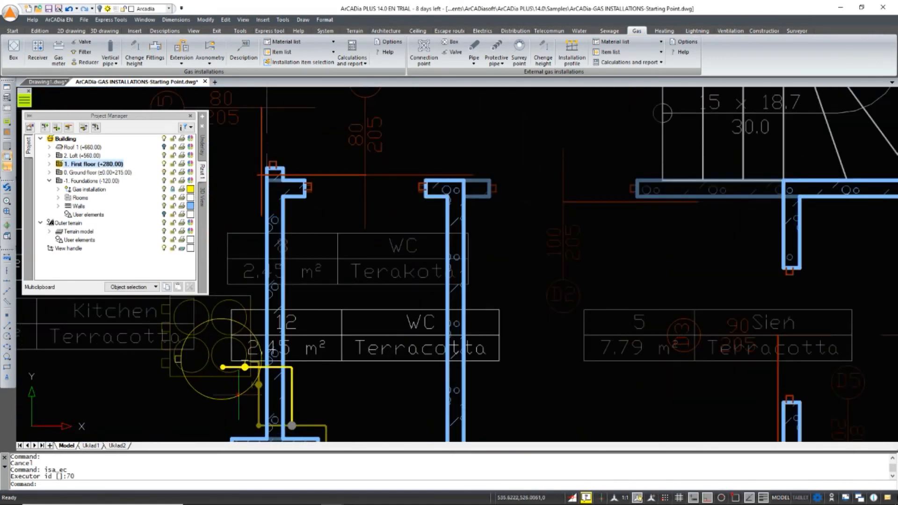
click(238, 393)
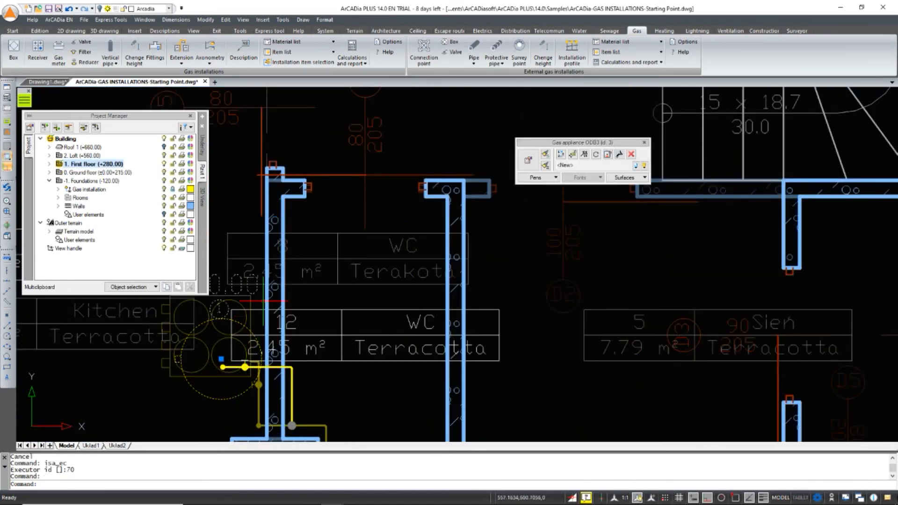
click(529, 160)
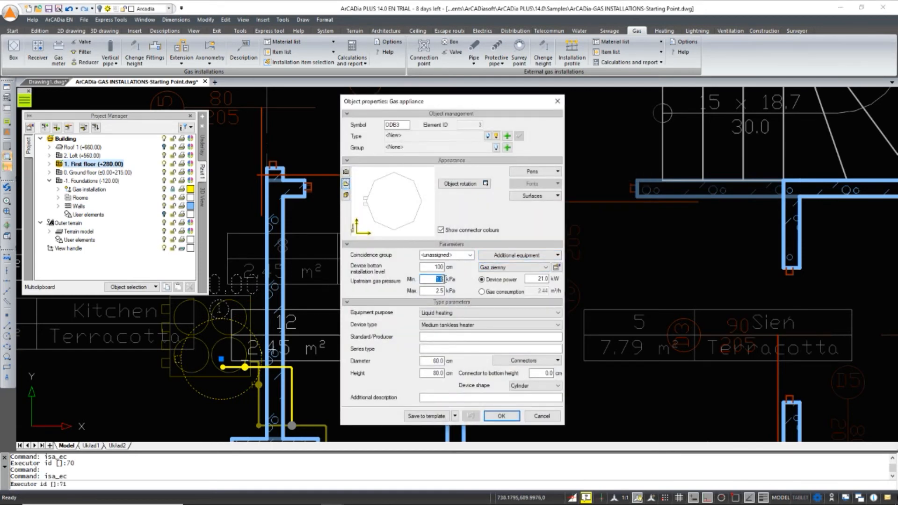
text(1.0)
click(502, 415)
scroll(510, 174, down, 5)
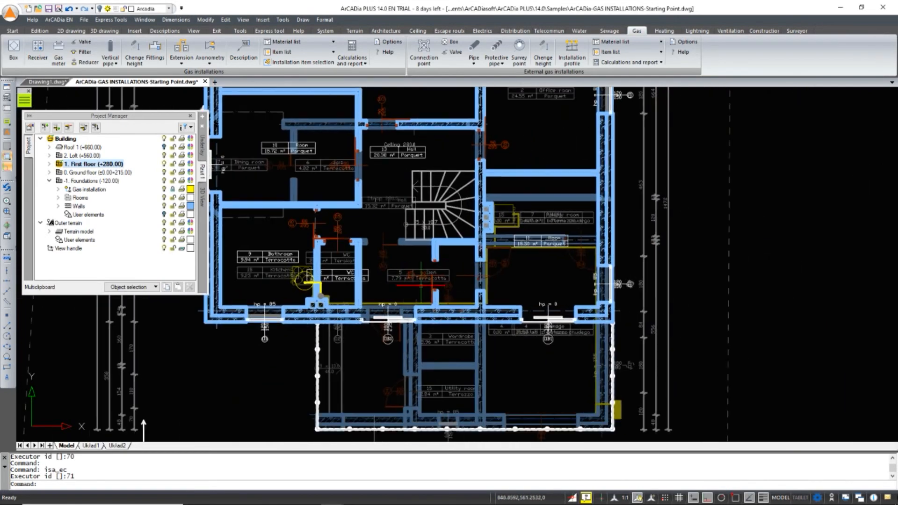
middle_drag(232, 244, 218, 198)
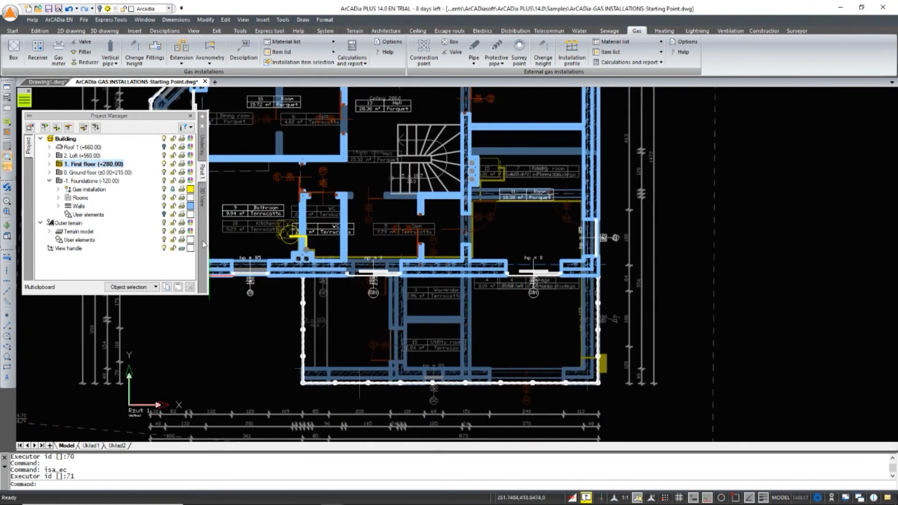
- Make the ground floor active and review the gas pressure settings in the main gas box's properties
click(103, 172)
scroll(617, 359, up, 3)
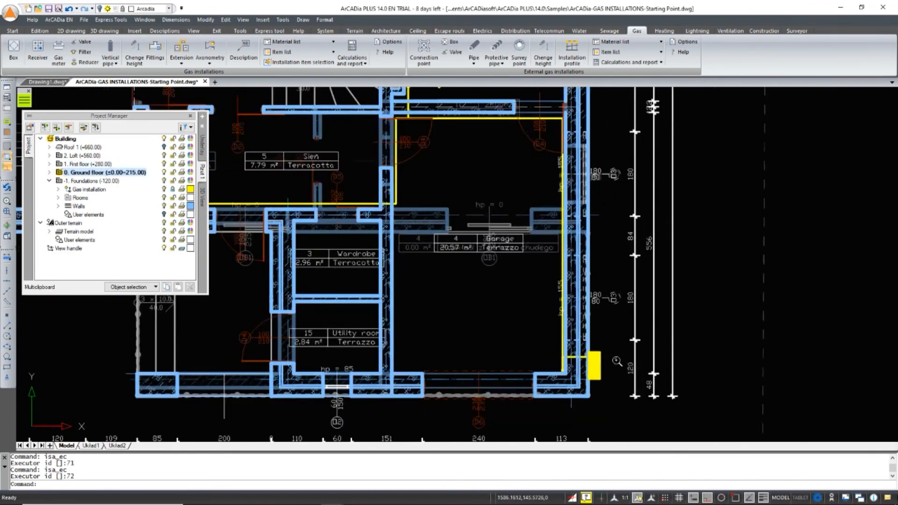
click(597, 360)
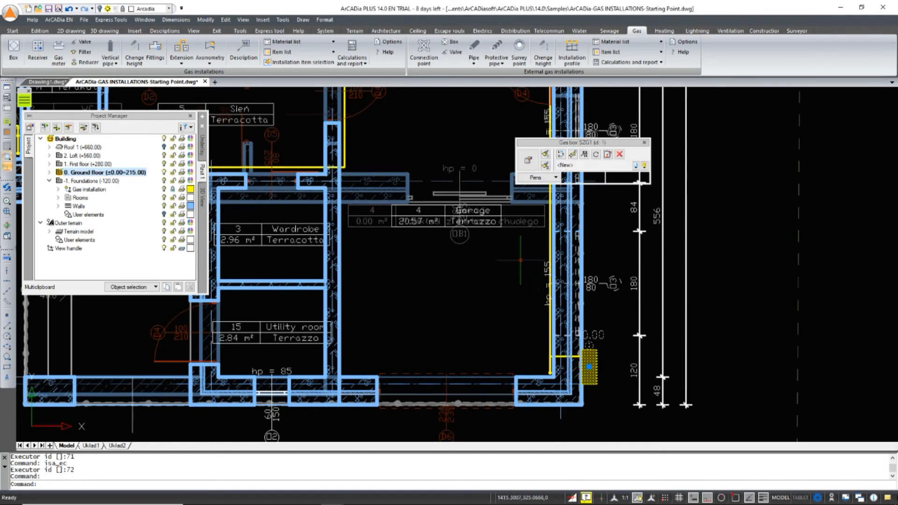
click(528, 160)
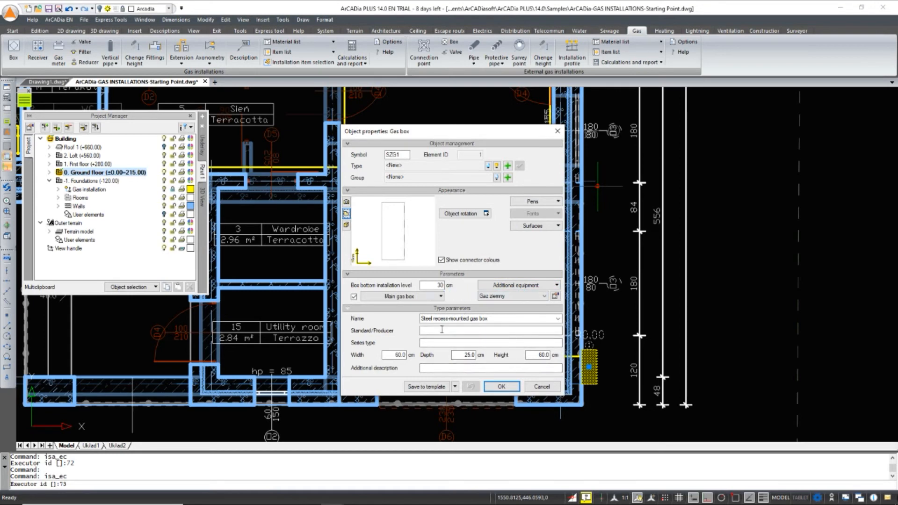
click(431, 297)
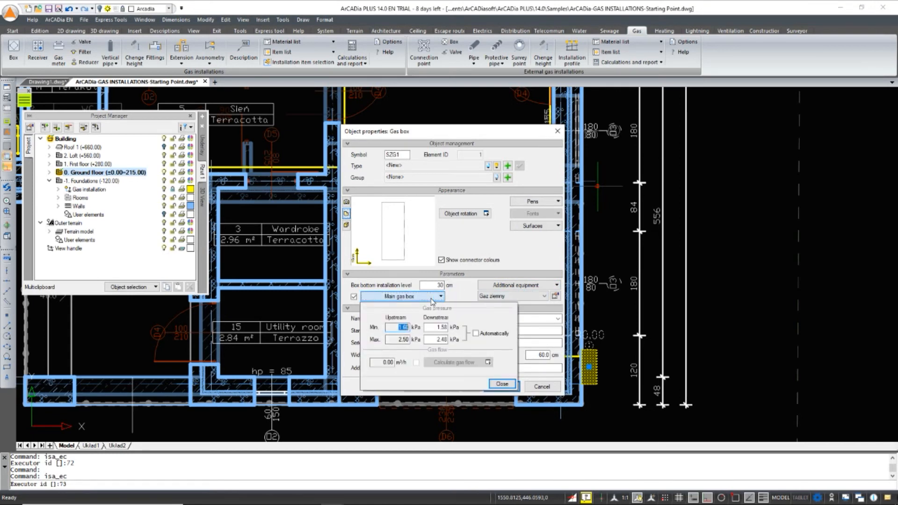
click(431, 300)
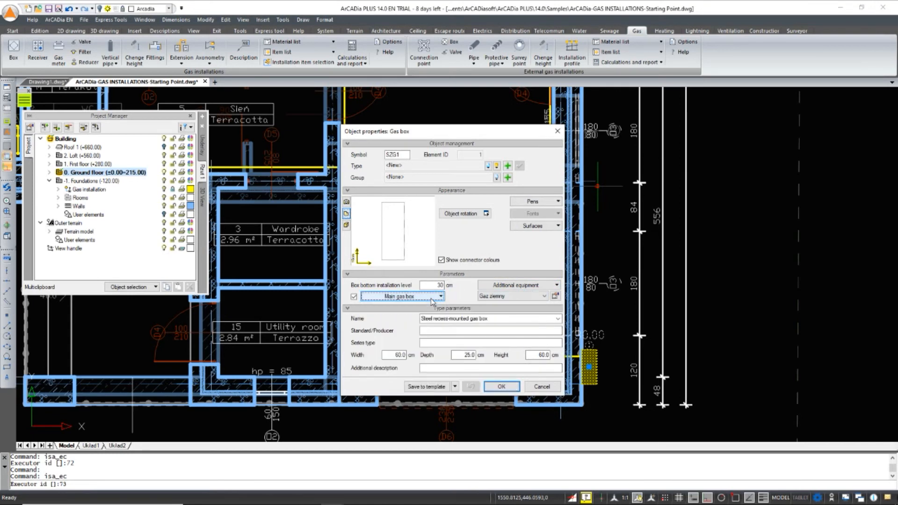
- Review the Gaz ziemny fuel parameters assigned to the main gas box, recheck its pressures and accept the properties
click(555, 298)
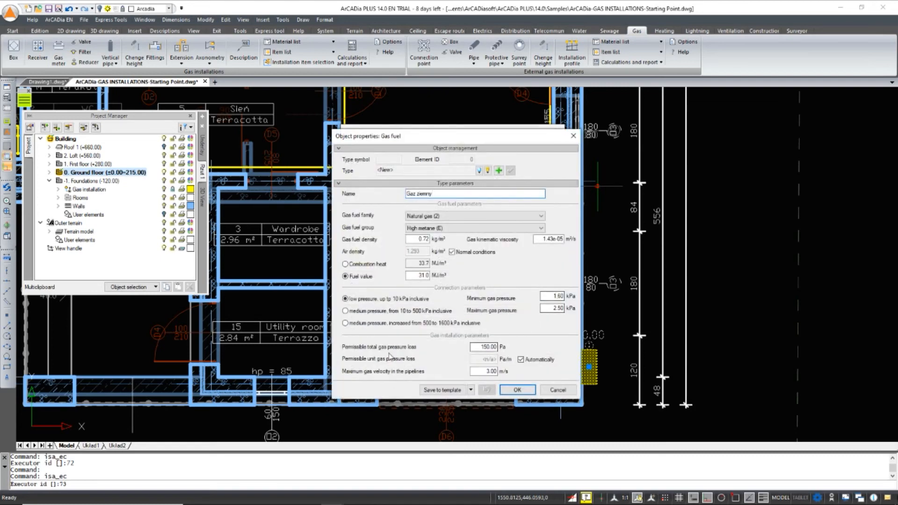
click(516, 390)
click(409, 299)
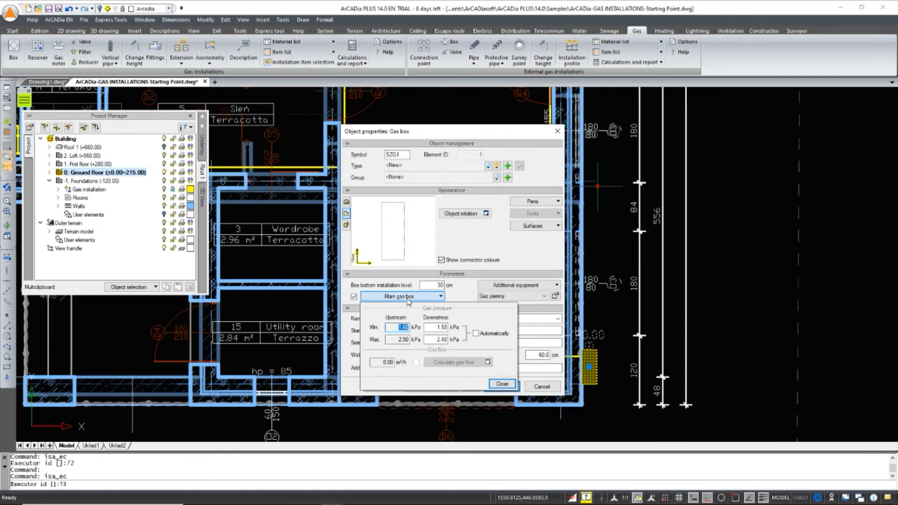
click(502, 384)
click(501, 387)
- Start the gas installation item selection and add Rury stalowe bez szwu (PN-EN 10210-2) as the gas pipe type for matching
scroll(504, 373, down, 3)
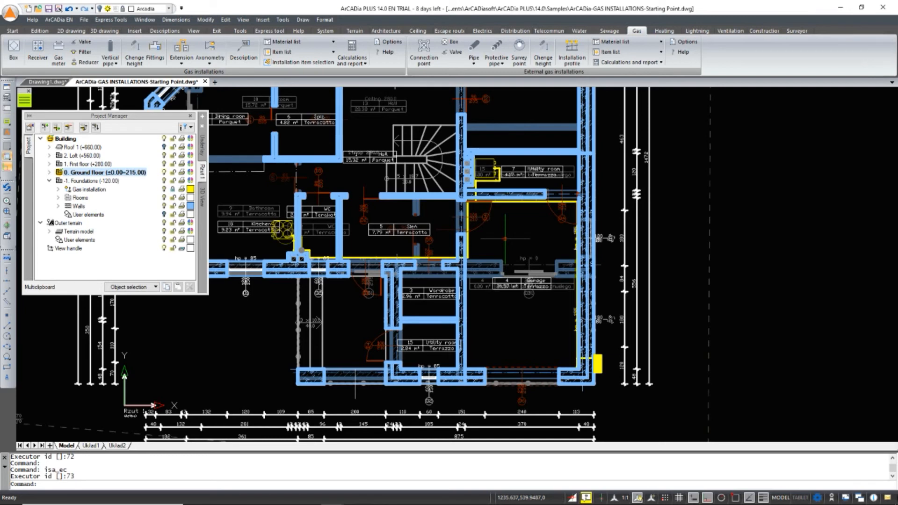
click(362, 64)
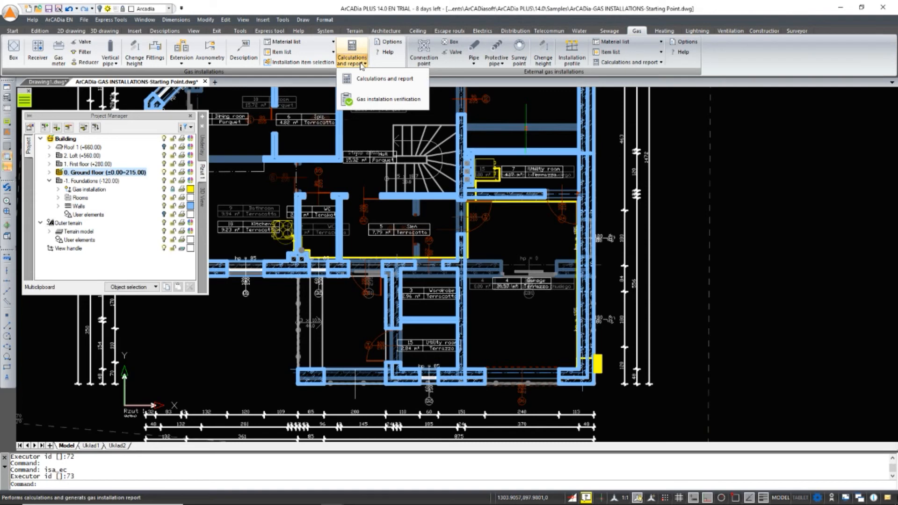
click(312, 64)
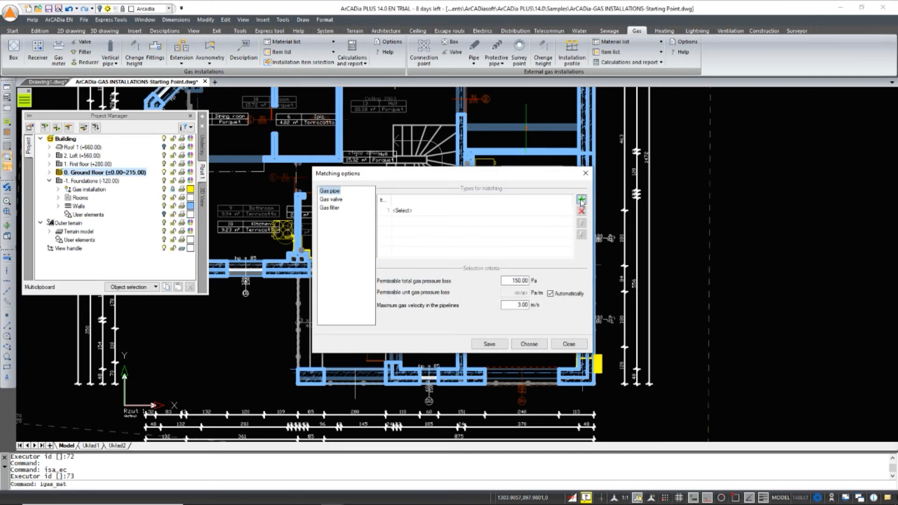
click(459, 210)
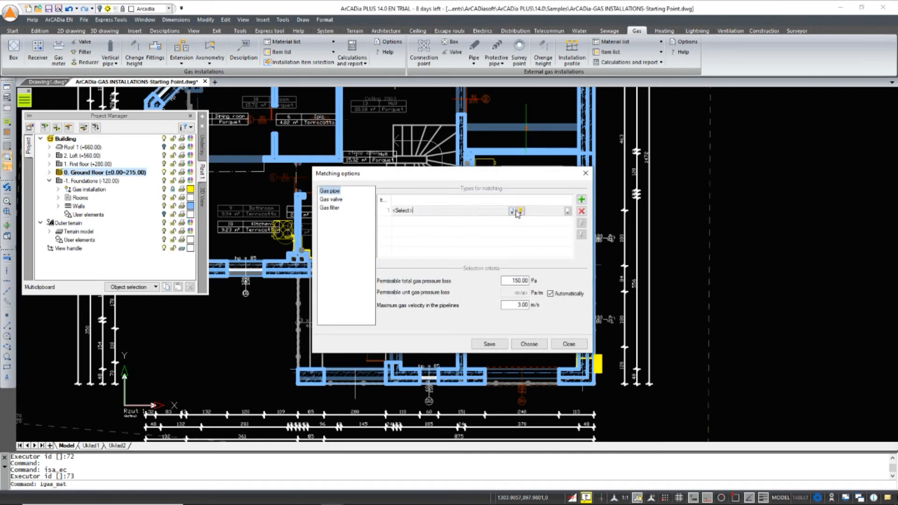
click(512, 212)
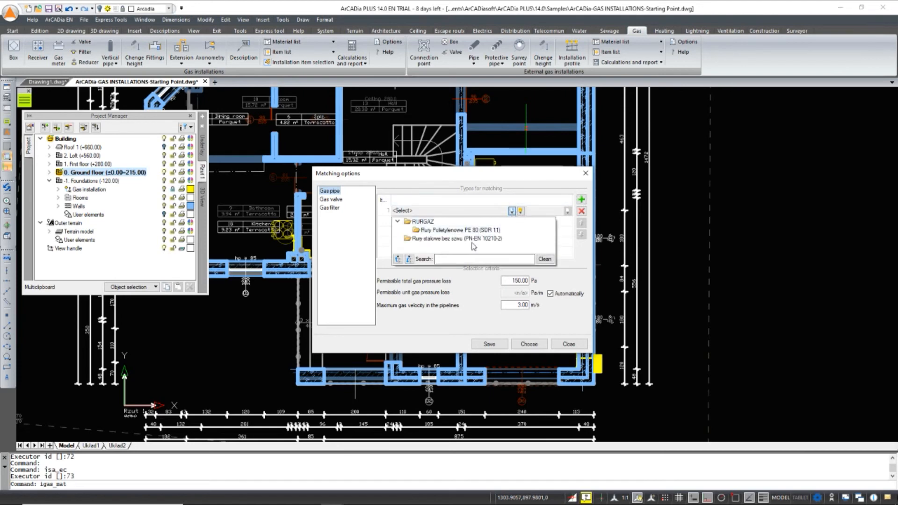
click(433, 239)
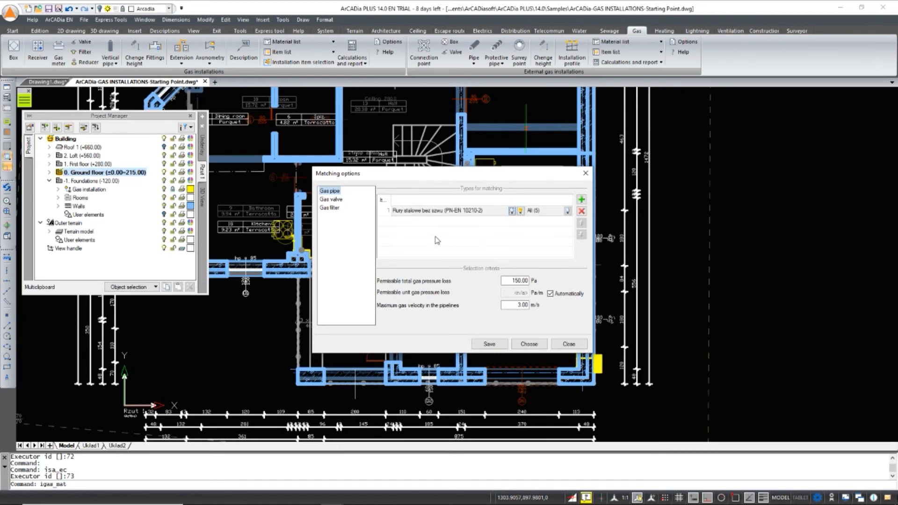
- Review the pipe sizes included in matching and switch the gas pipe type to the standard library's Rury stalowe bez szwu (PN-EN 10210-2)
click(567, 211)
click(568, 212)
click(567, 212)
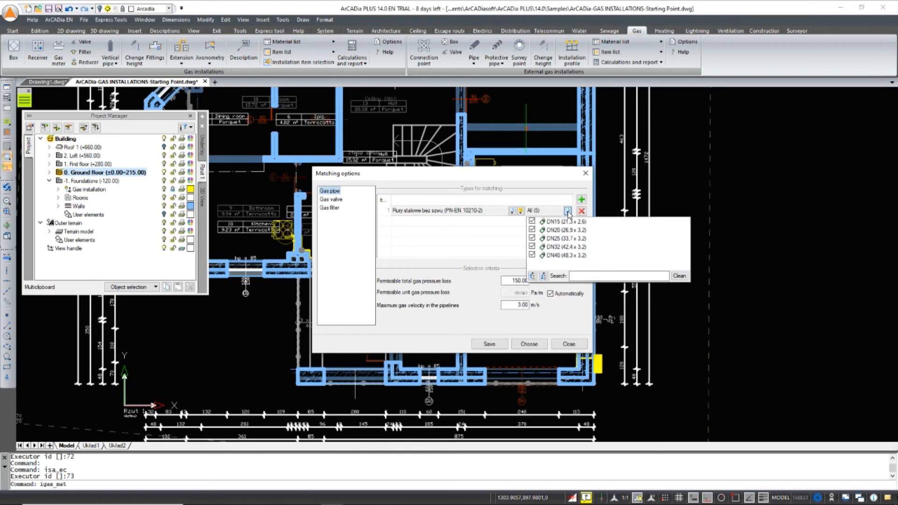
click(567, 212)
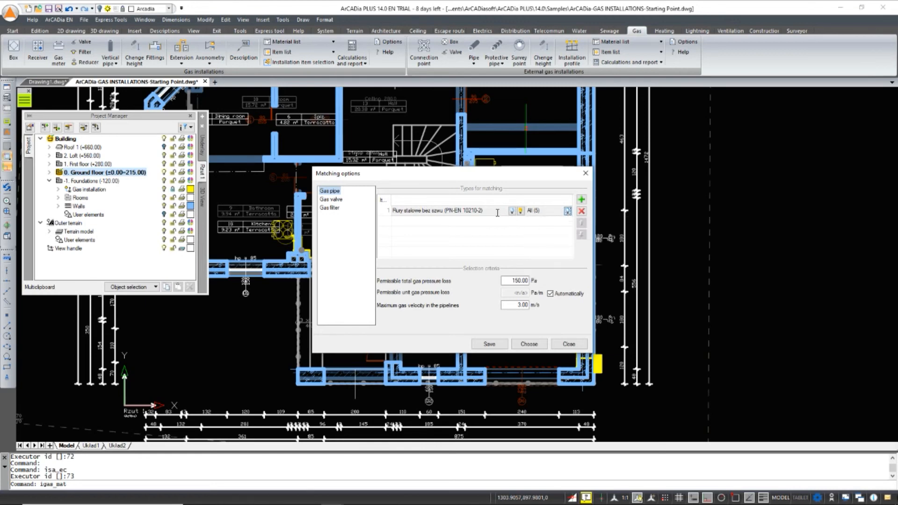
click(520, 211)
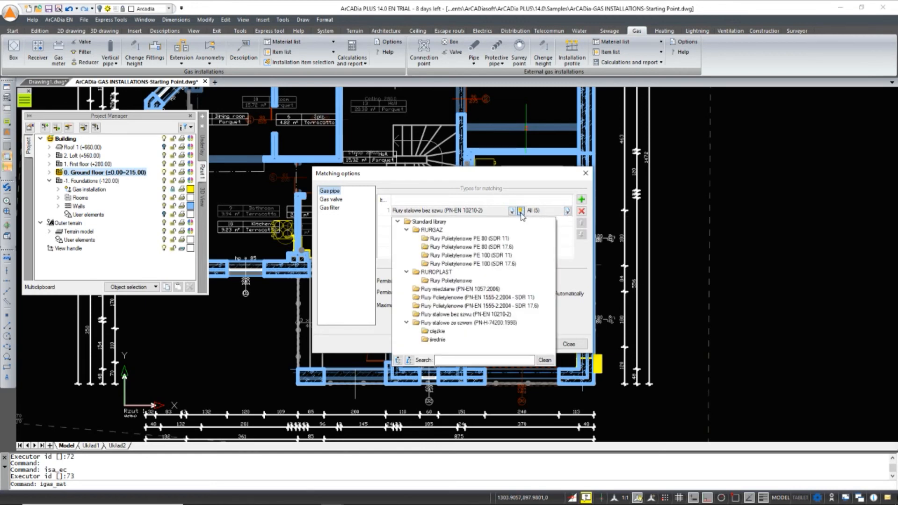
click(441, 314)
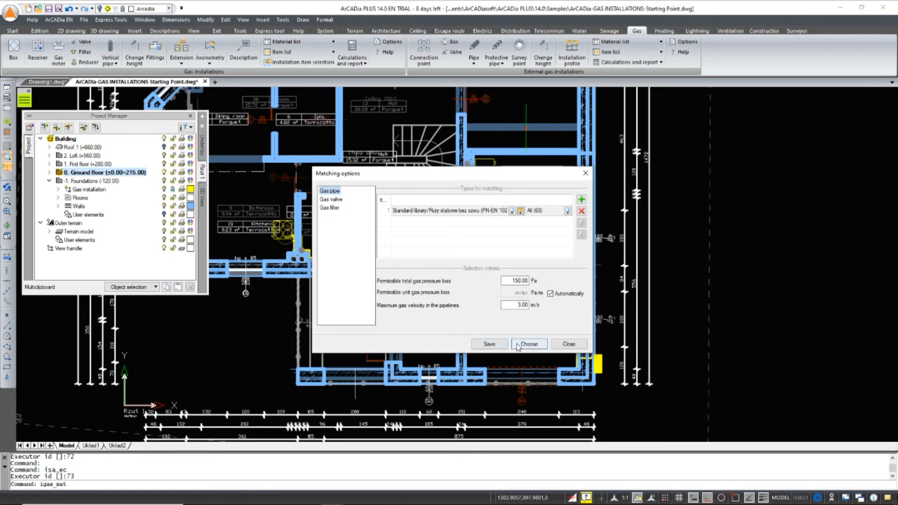
- Save the matching options and run the automatic selection of installation items
click(489, 343)
click(532, 287)
click(529, 344)
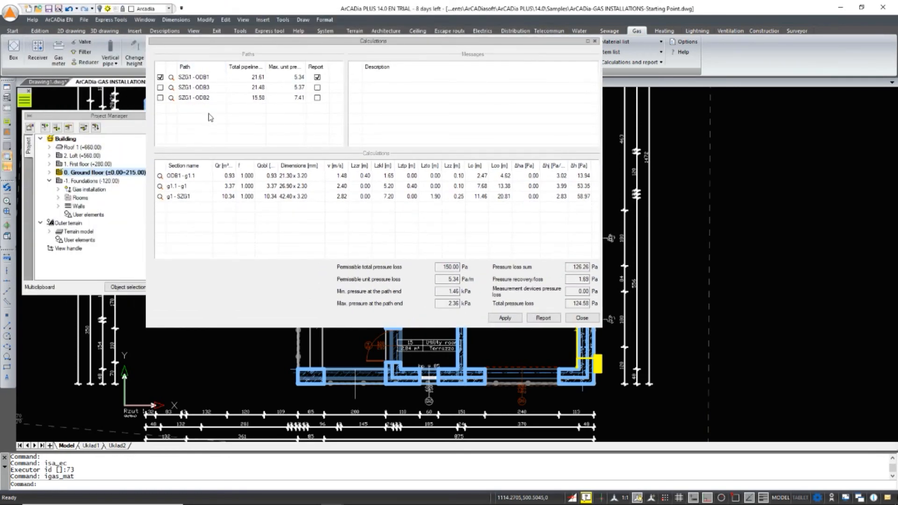
- Examine the pipe properties of sections ODB1 - g1.1 and g1 - SZG1, including the type selection method of the latter
double_click(287, 176)
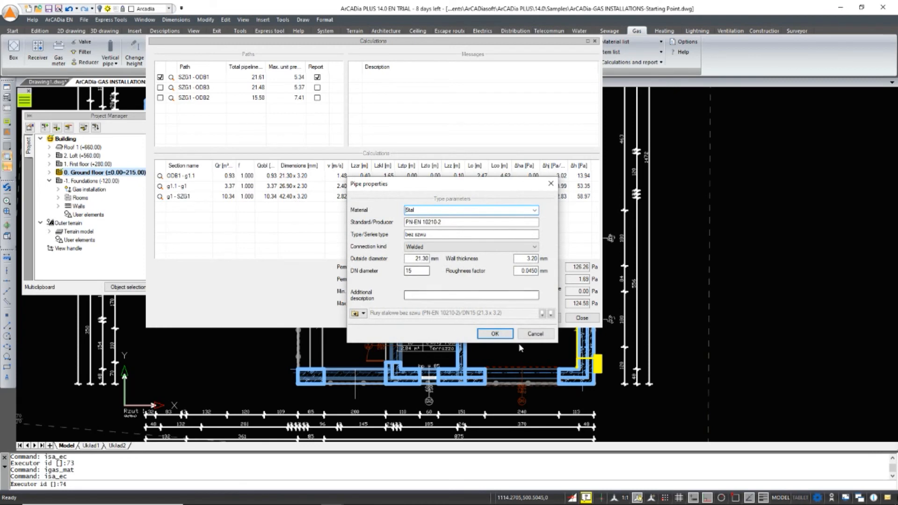
click(535, 334)
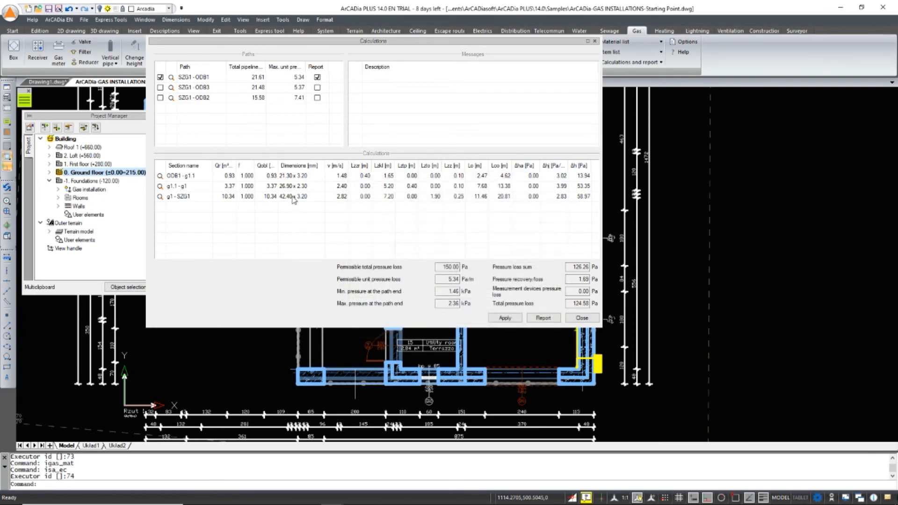
double_click(292, 197)
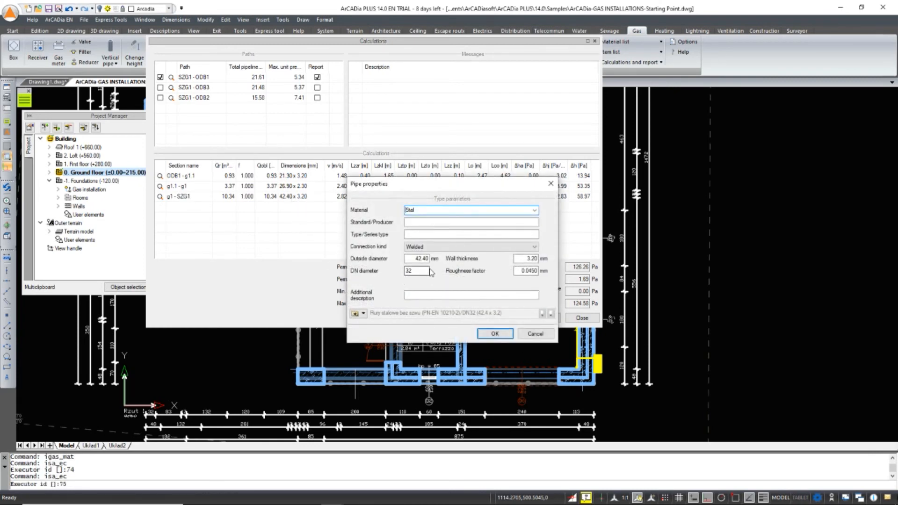
click(363, 314)
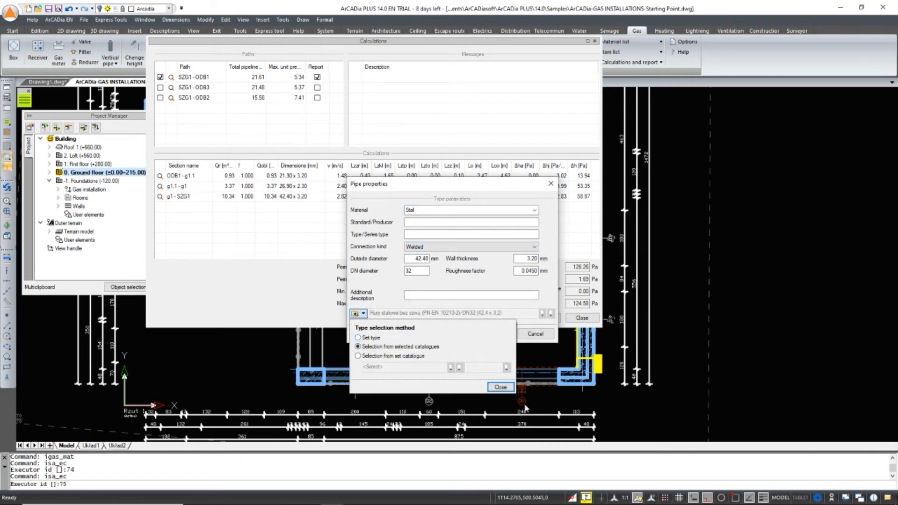
click(500, 387)
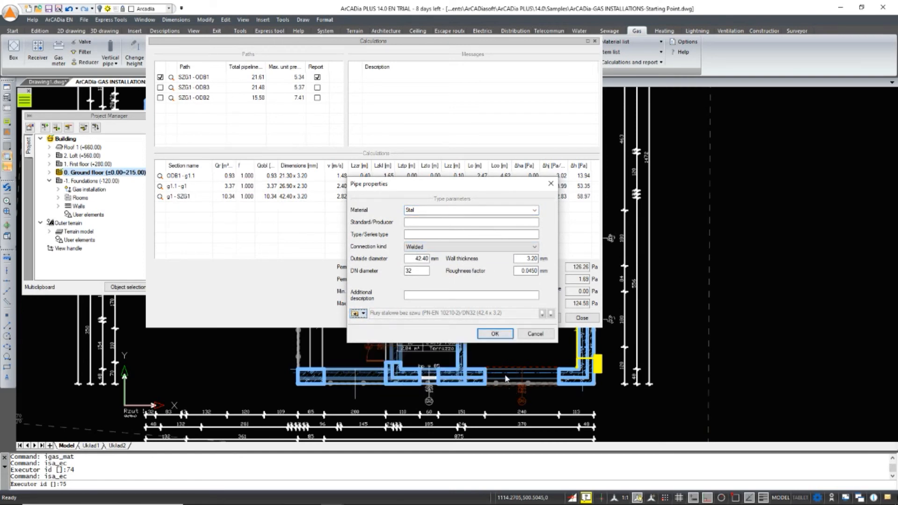
click(495, 333)
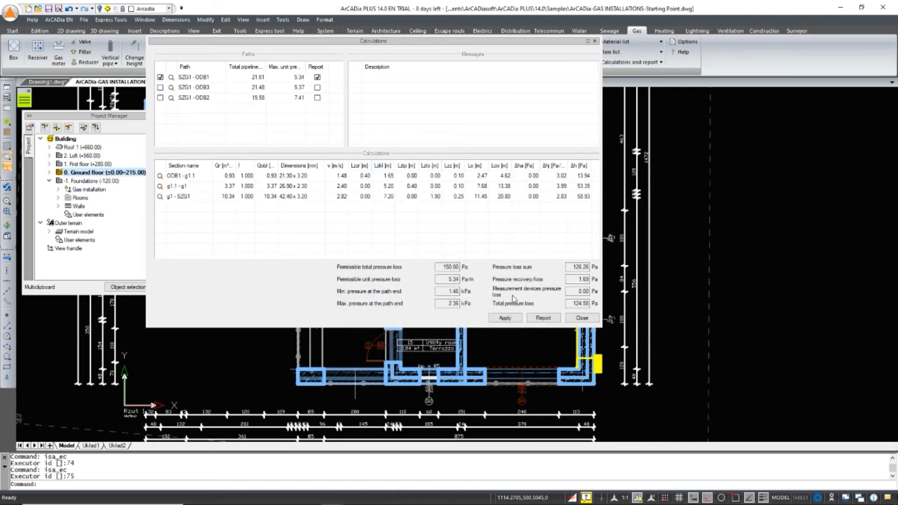
- Compare the calculation results of paths SZG1 - ODB3 and SZG1 - ODB2, leaving SZG1 - ODB3 selected
click(160, 88)
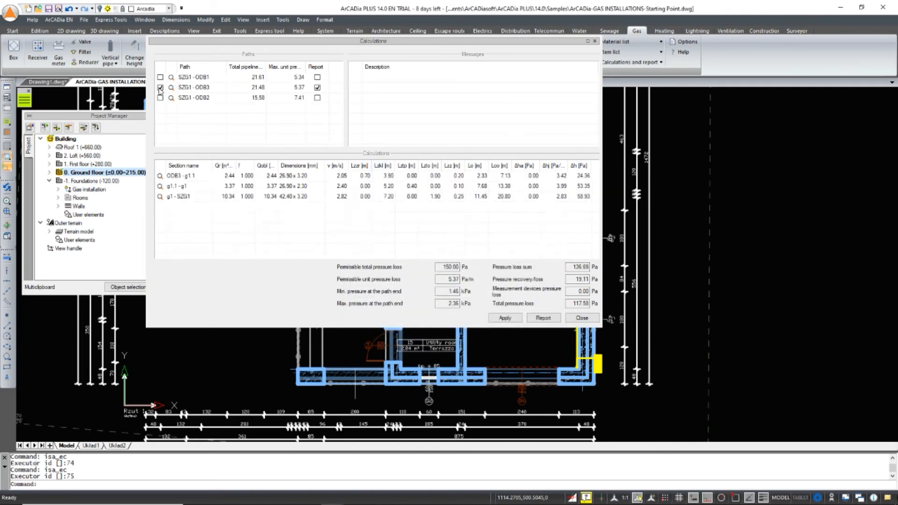
click(160, 98)
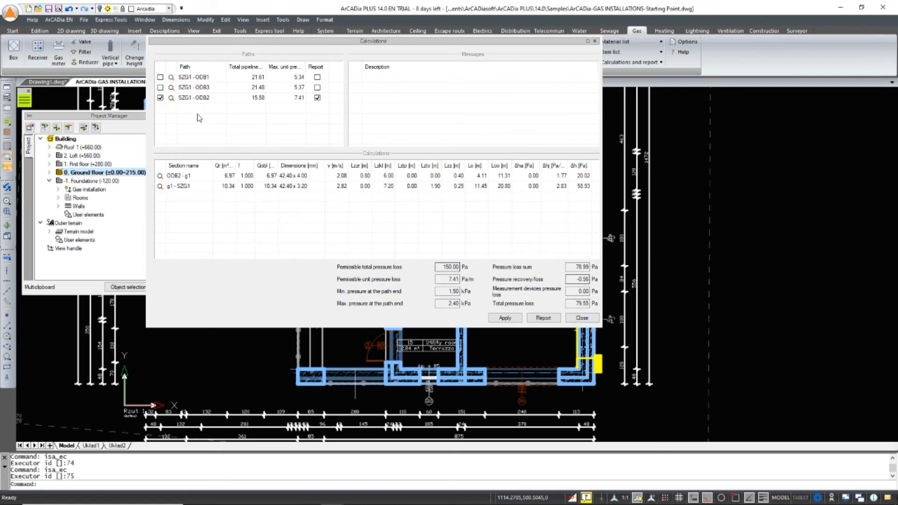
click(160, 88)
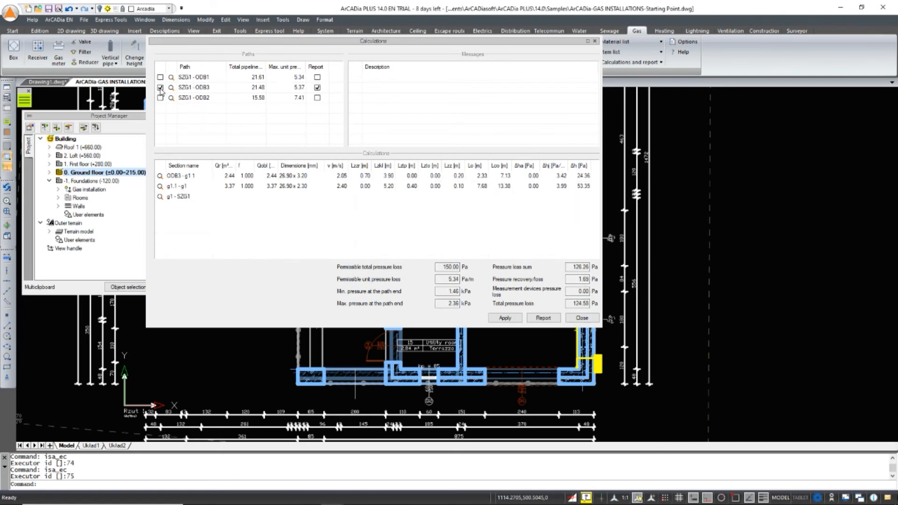
- Apply the calculated pipe selection to the gas installation and close the calculations
click(509, 319)
click(523, 286)
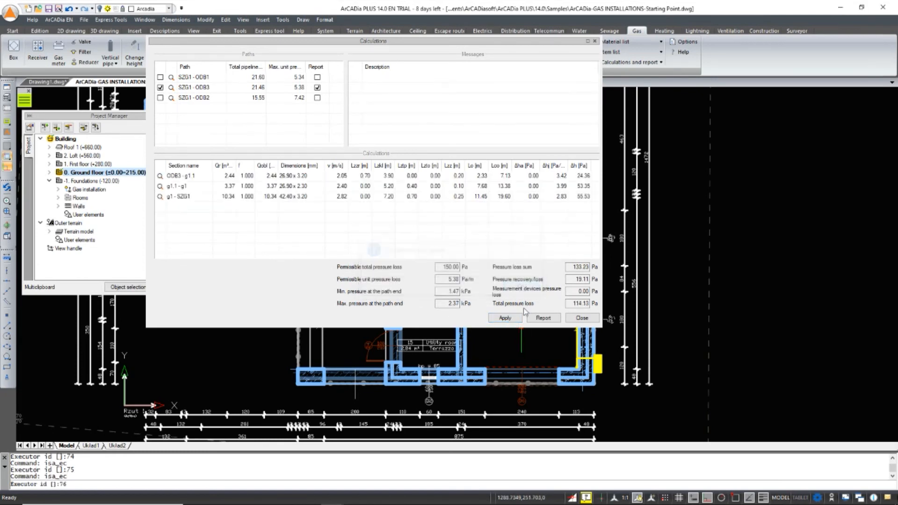
click(542, 319)
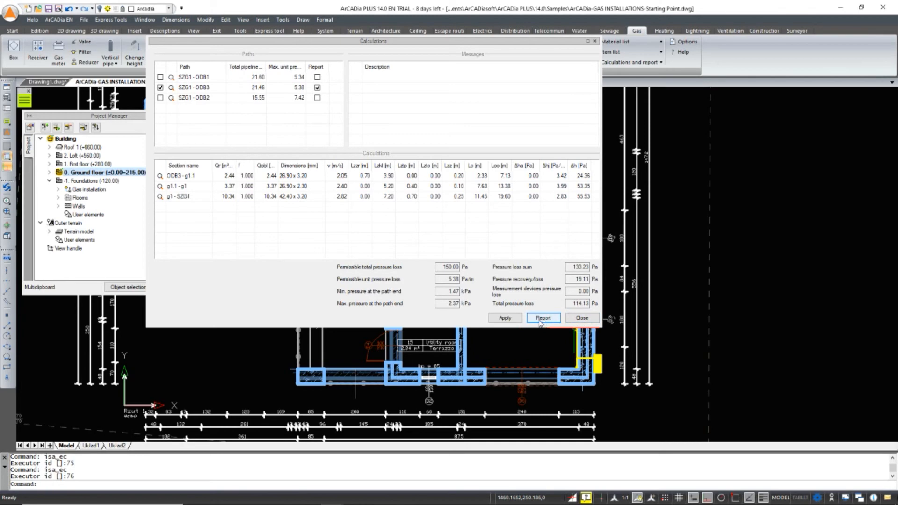
click(519, 319)
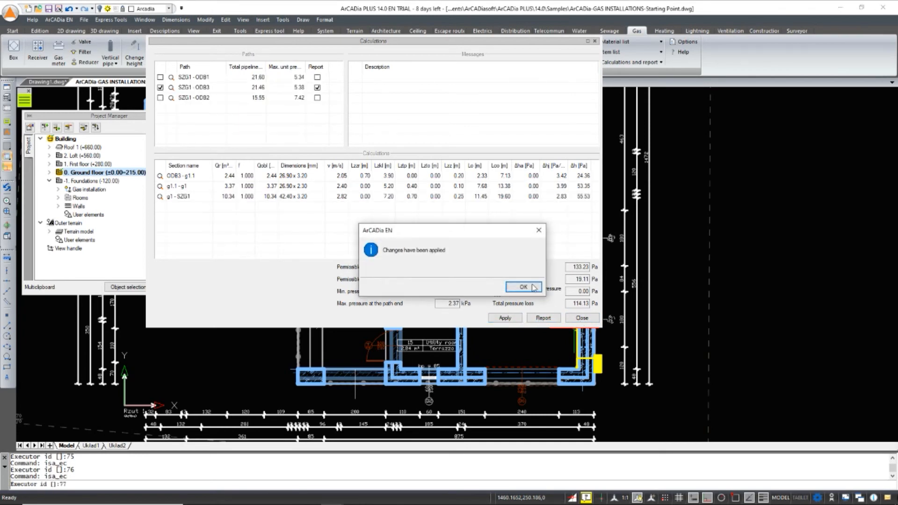
click(533, 287)
click(582, 318)
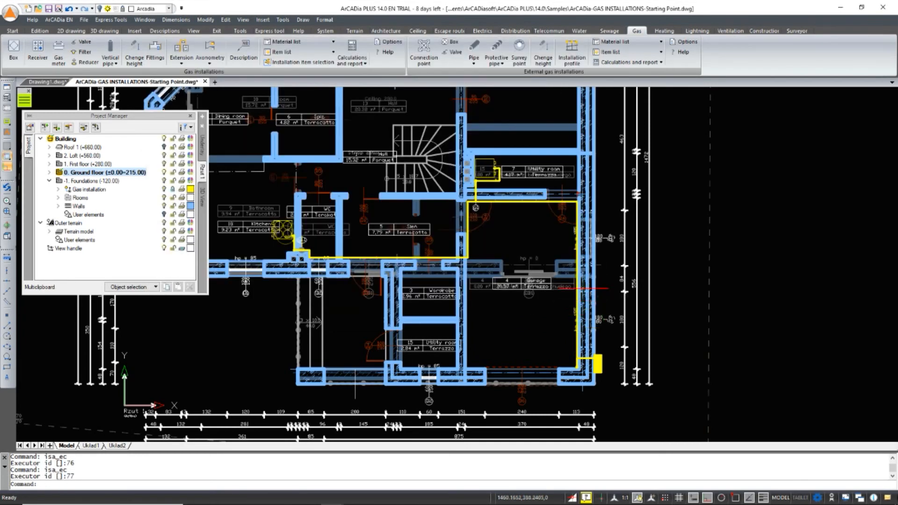
- Generate an axonometric view of the gas installation and place it in the empty area beside the floor plan
scroll(287, 329, down, 5)
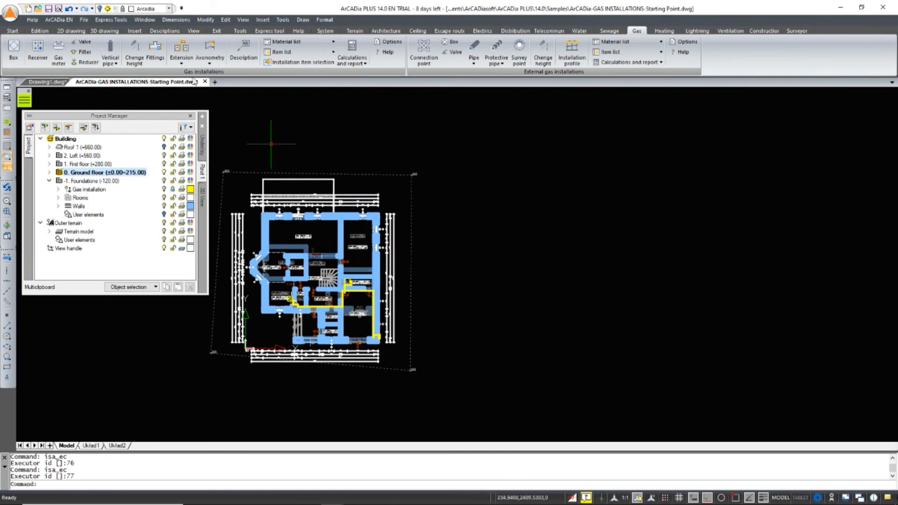
key(Escape)
key(Escape)
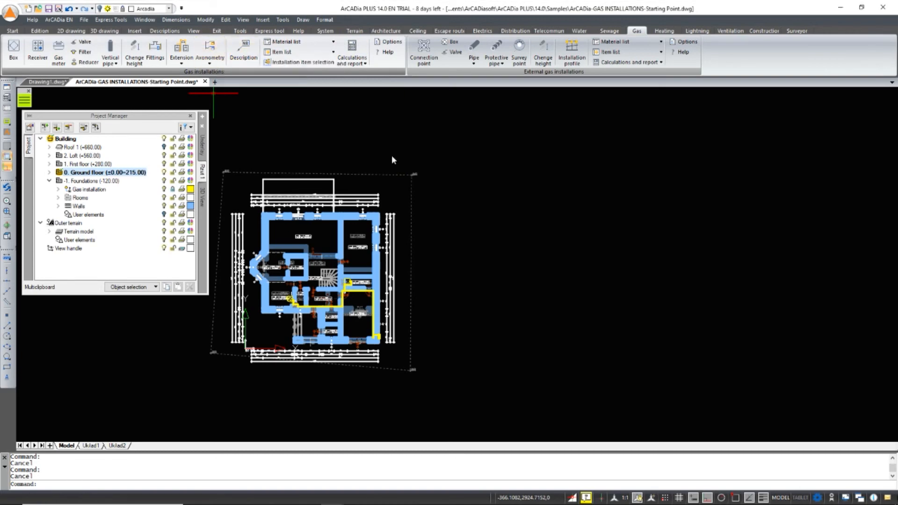
click(504, 233)
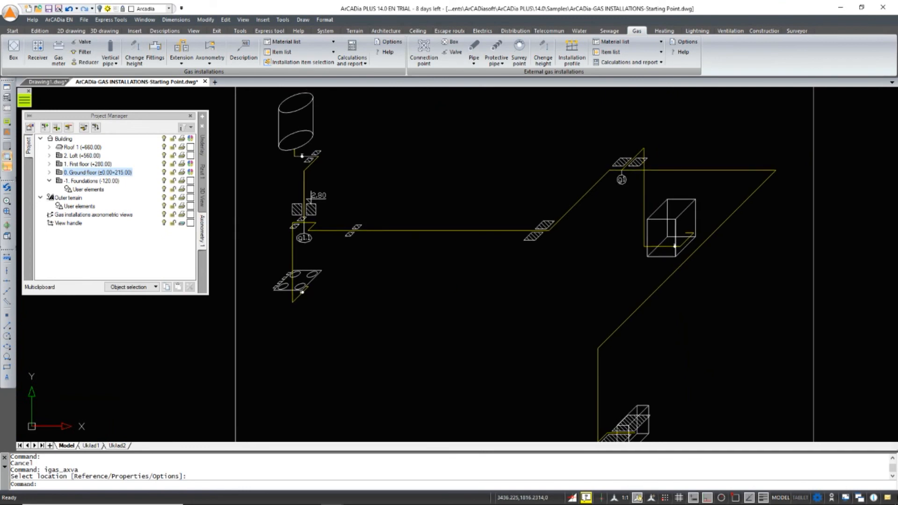
scroll(588, 196, down, 3)
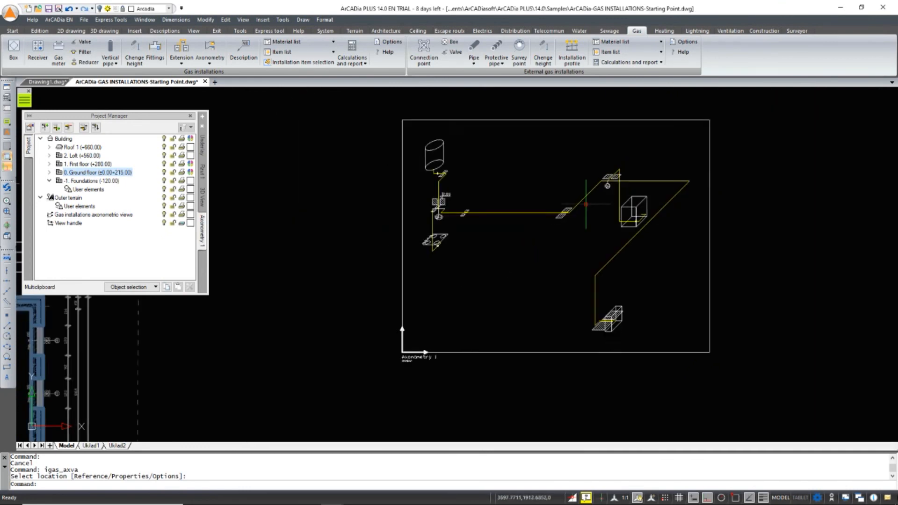
- Add a size and length description to the long diagonal gas pipe in the axonometric view, placing it beside the pipe
click(628, 243)
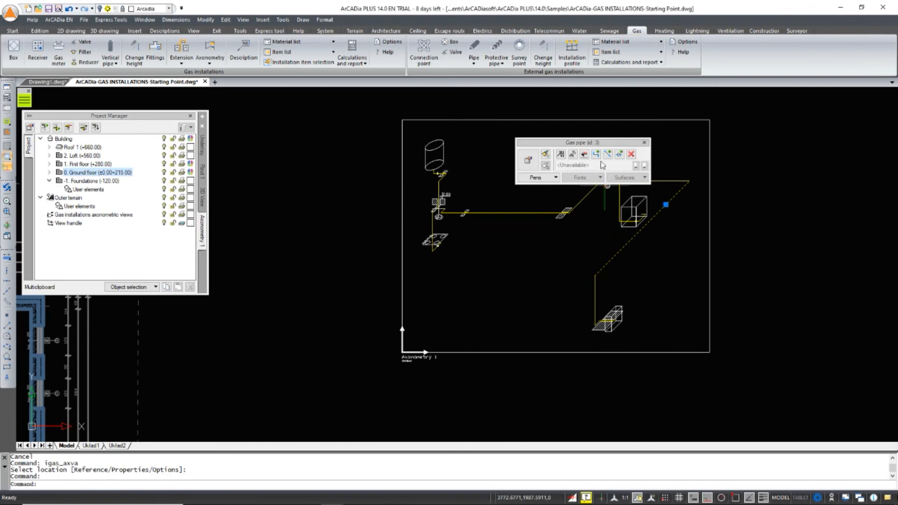
click(560, 154)
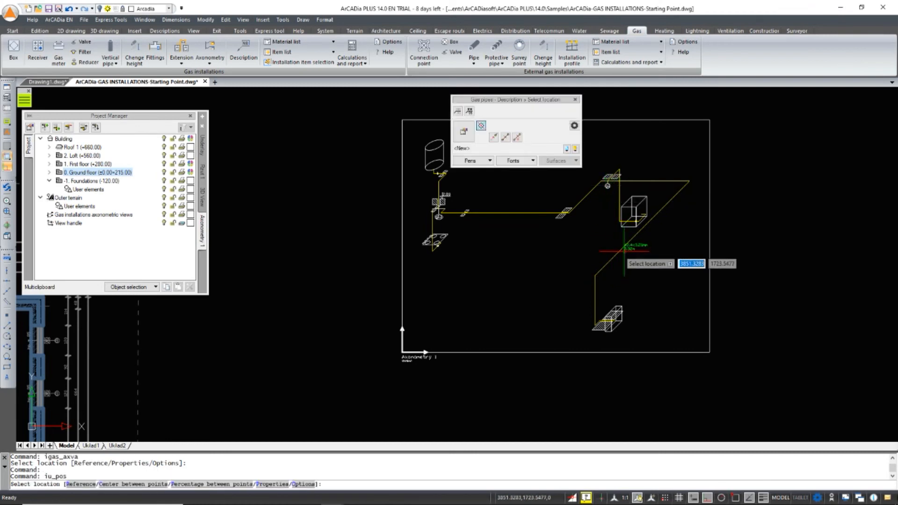
click(626, 245)
click(651, 261)
scroll(650, 258, up, 2)
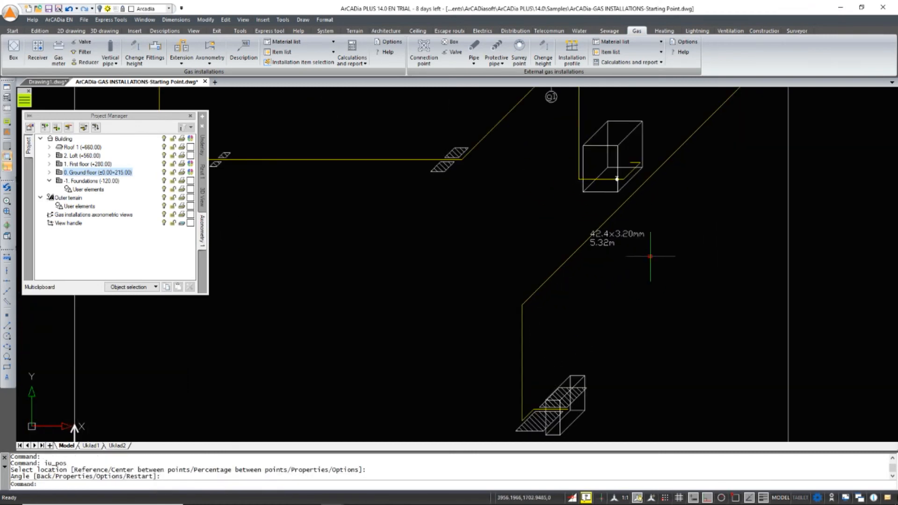
scroll(626, 256, down, 2)
key(Escape)
- Label the long horizontal gas pipe in the axonometric view with a description placed just above the pipe
click(511, 212)
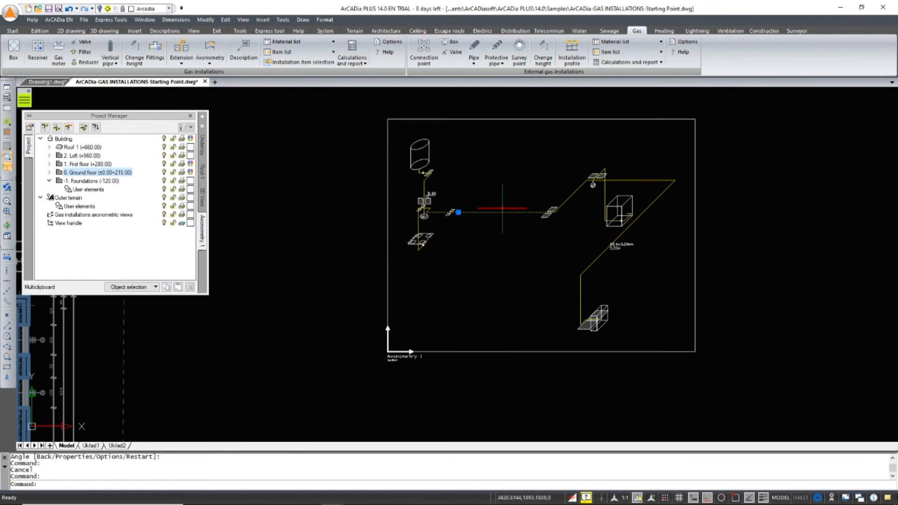
click(560, 155)
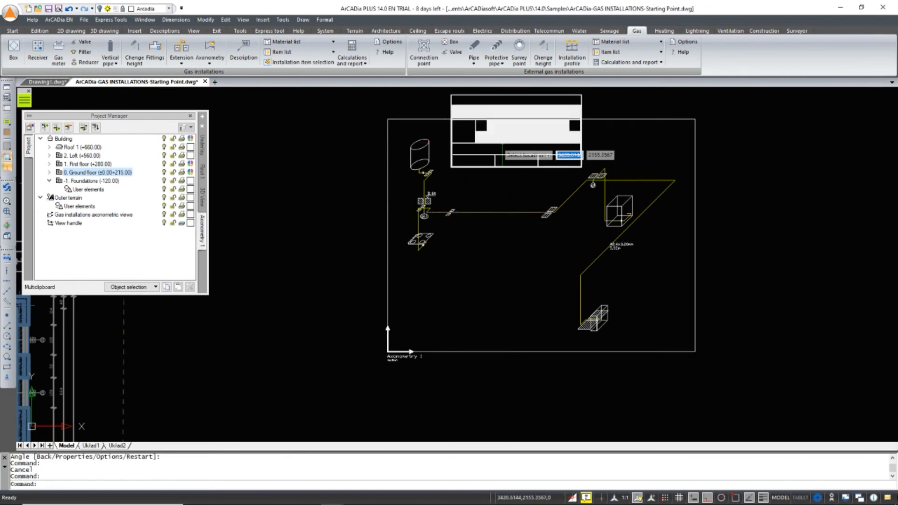
click(496, 212)
key(Escape)
key(Escape)
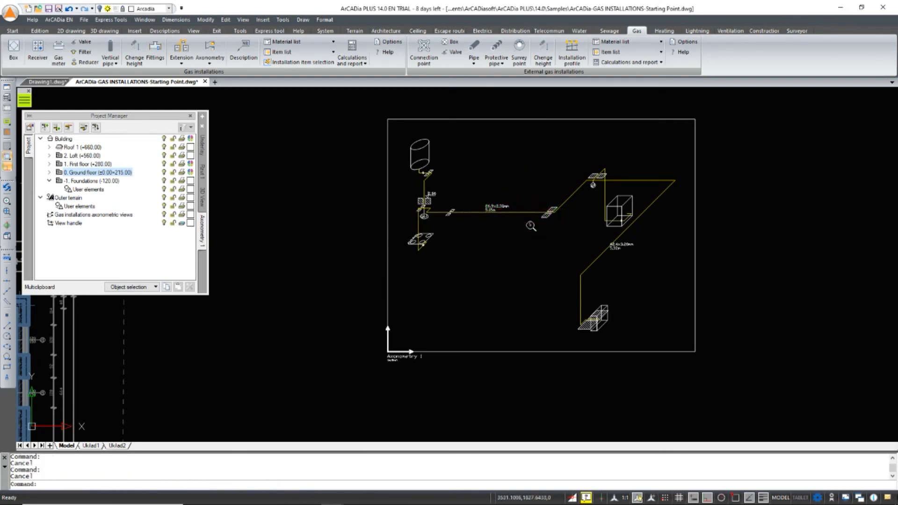
- Try to insert an extension of the entire gas installation while the axonometric view is active
scroll(467, 196, down, 3)
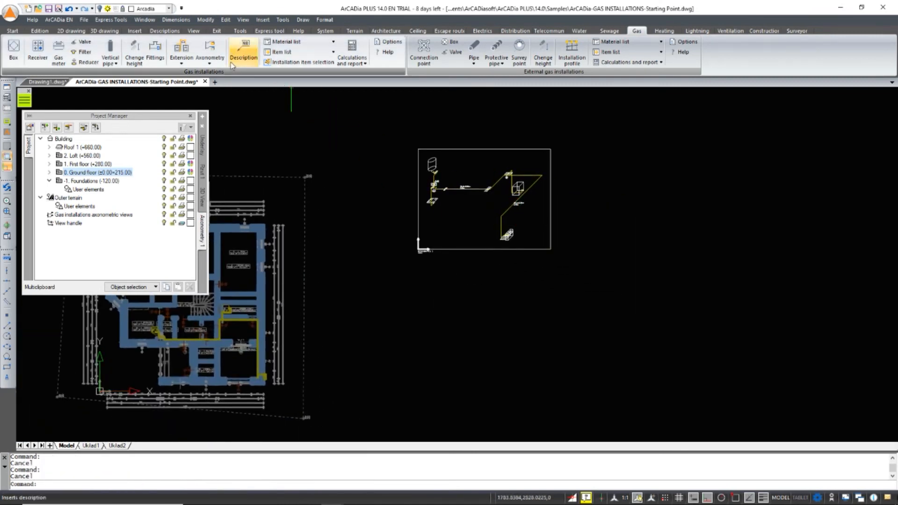
click(182, 50)
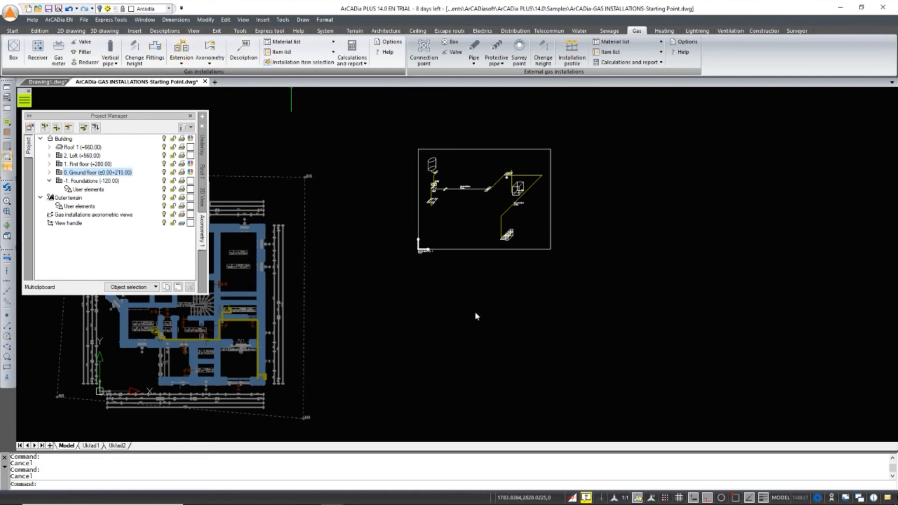
click(554, 289)
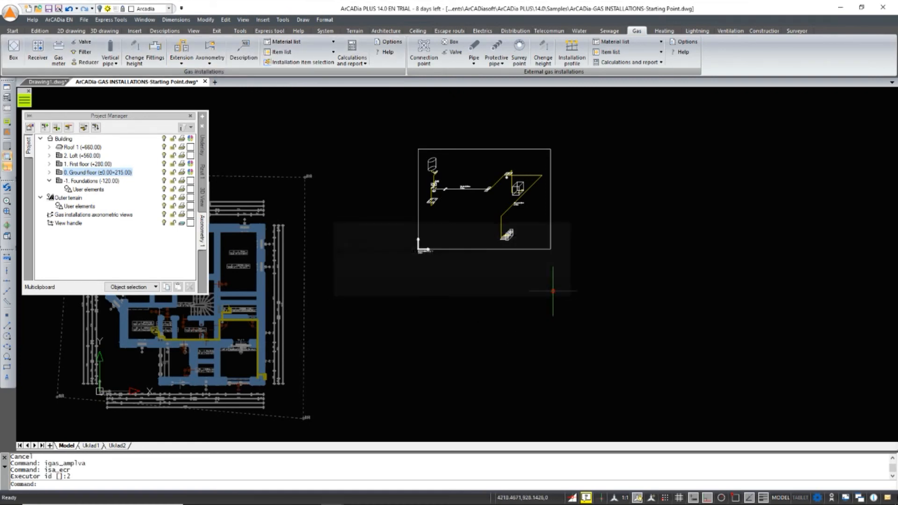
click(181, 62)
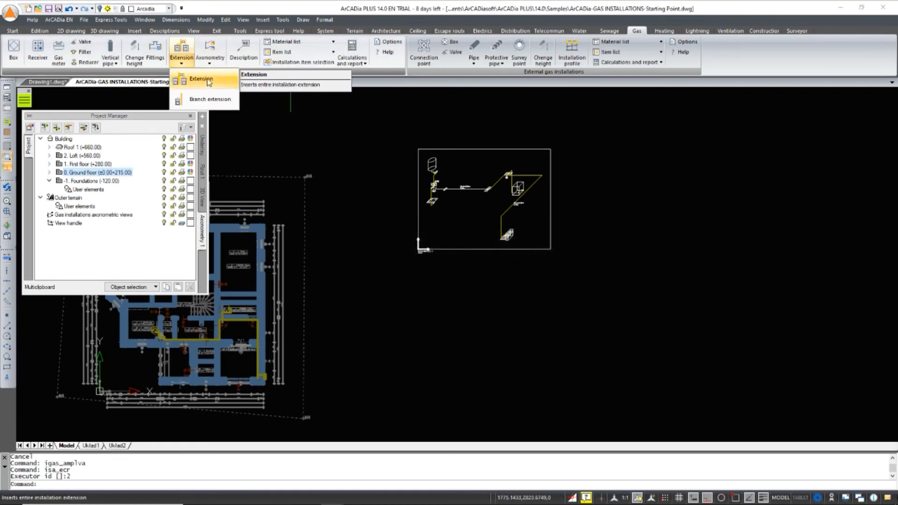
click(205, 82)
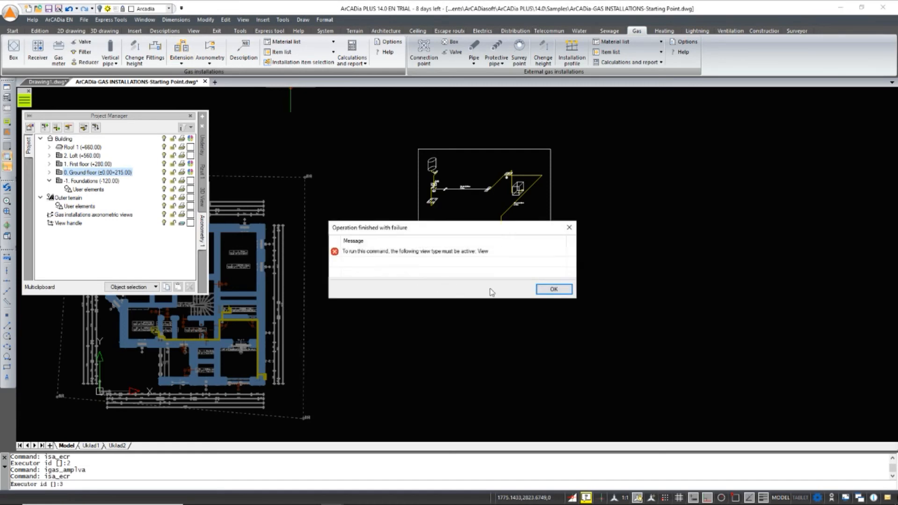
click(552, 289)
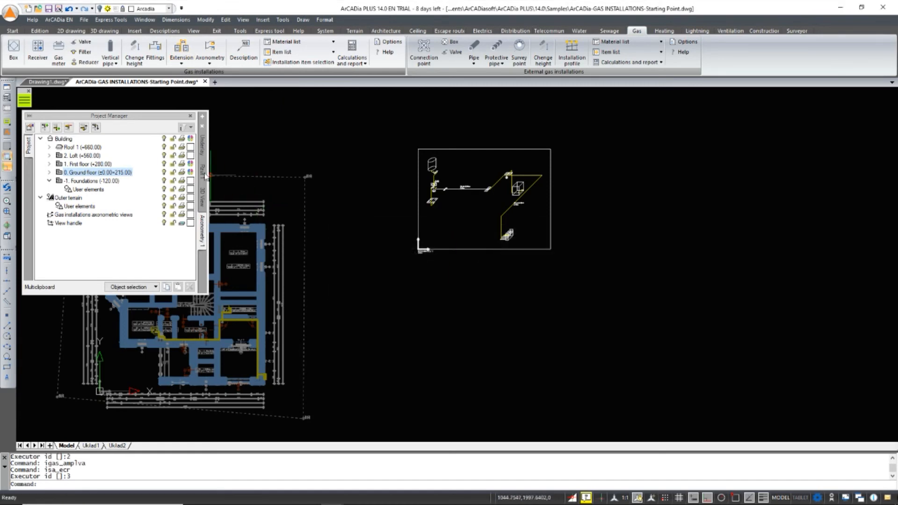
- Generate the extension of the entire gas installation from the floor plan view and place it beside the axonometric drawing
click(183, 62)
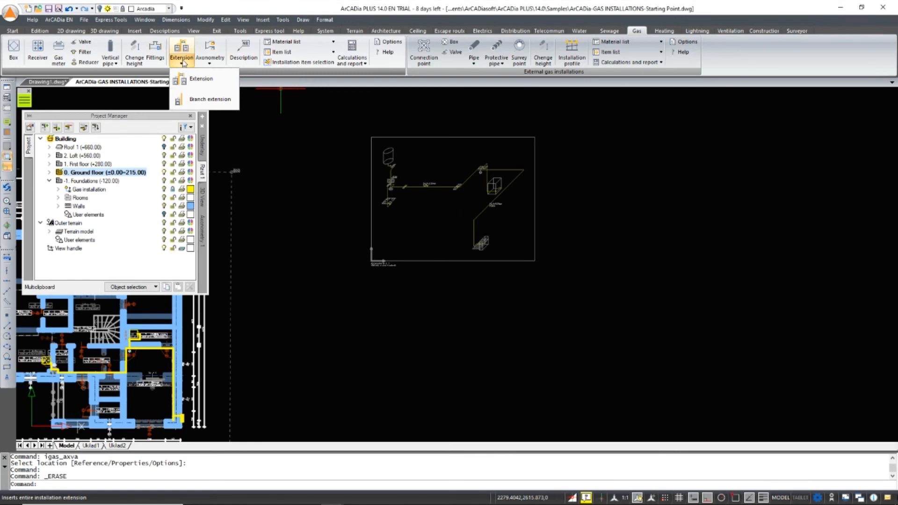
click(198, 78)
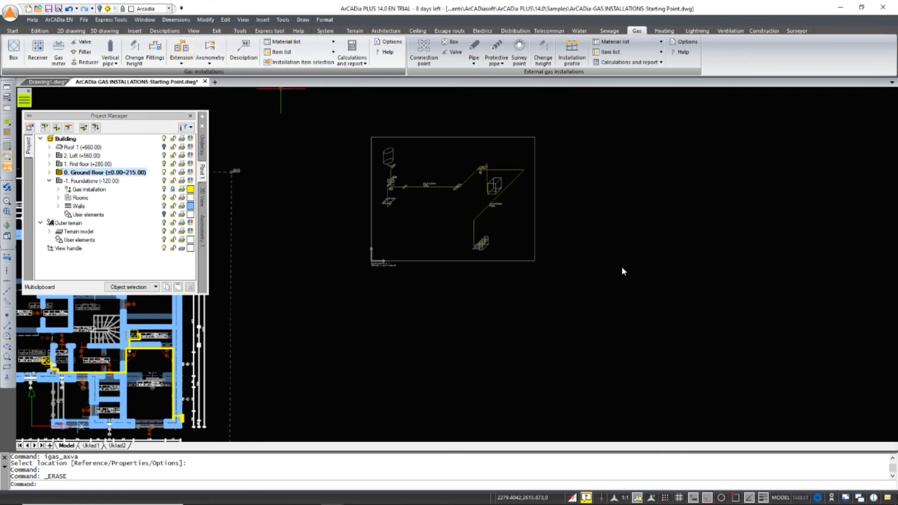
click(576, 260)
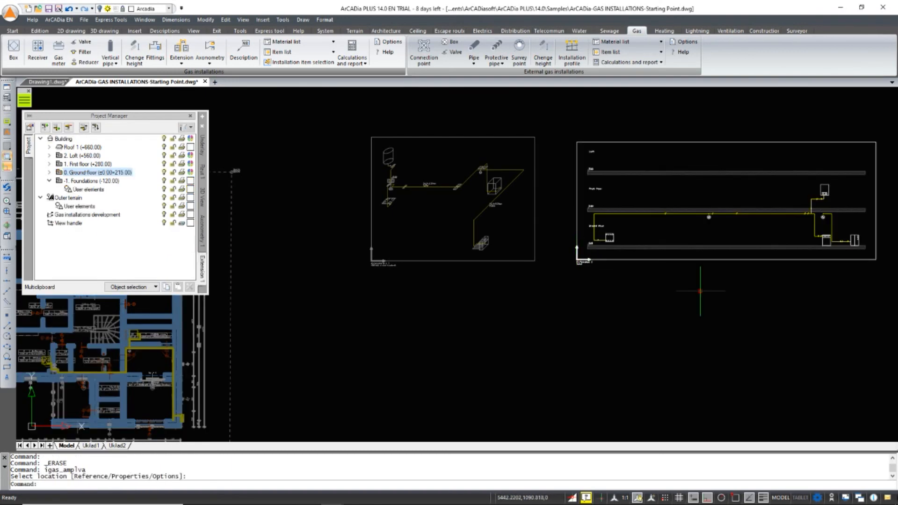
scroll(651, 283, up, 6)
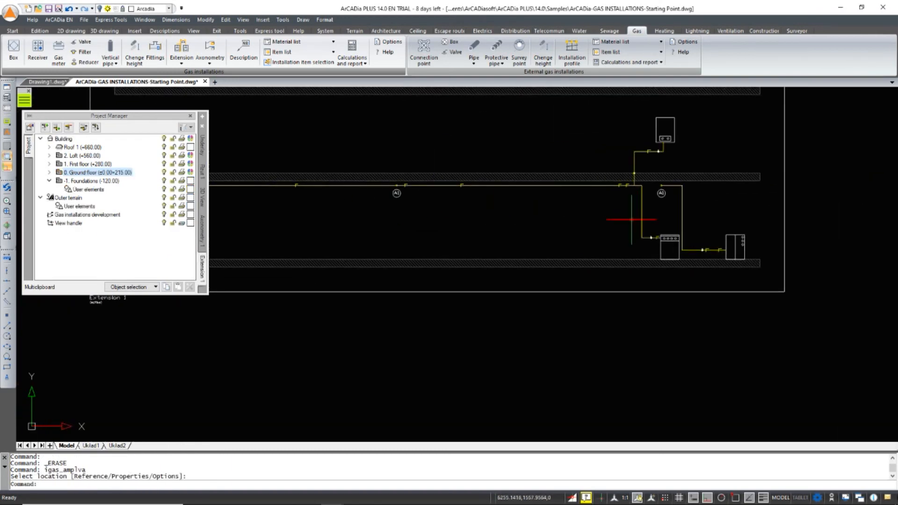
scroll(606, 239, down, 2)
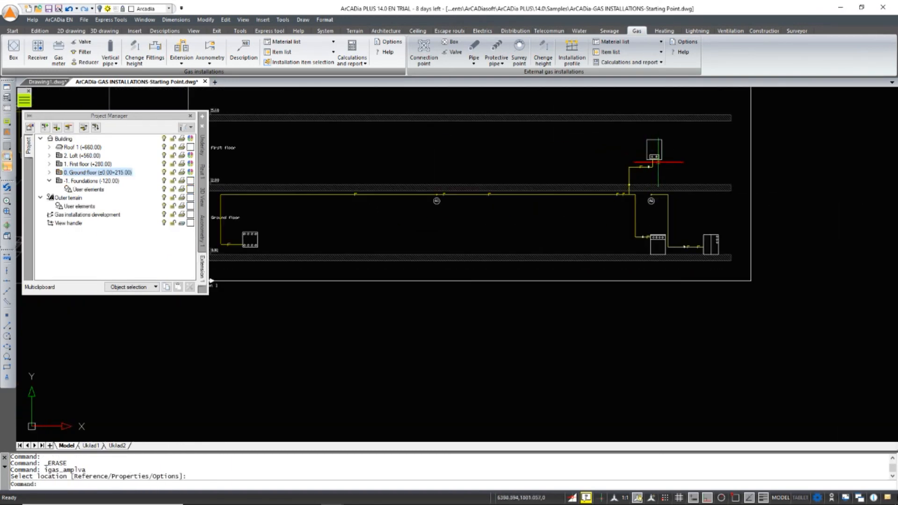
scroll(718, 252, up, 3)
middle_drag(571, 257, 786, 245)
scroll(735, 249, down, 1)
scroll(409, 229, down, 7)
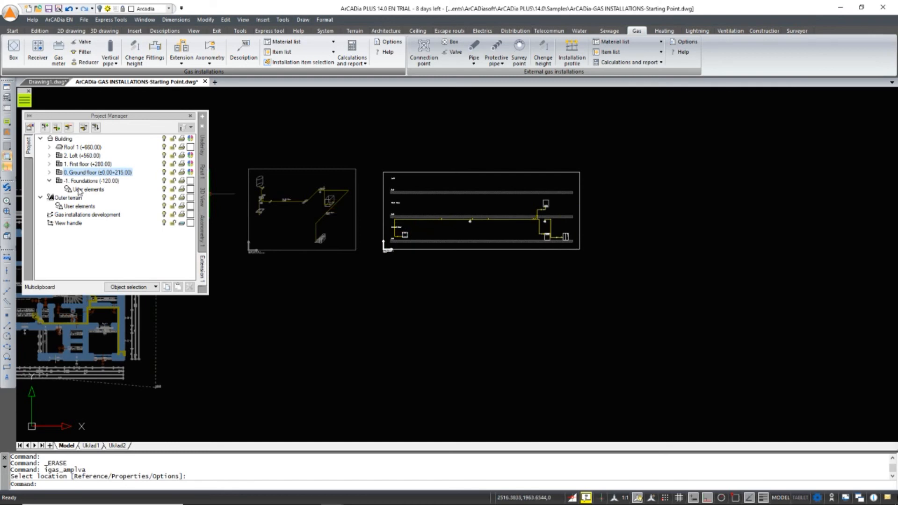
- Insert the gas installation material list from the floor plan view, placing it below the axonometric drawing
middle_drag(407, 277, 411, 262)
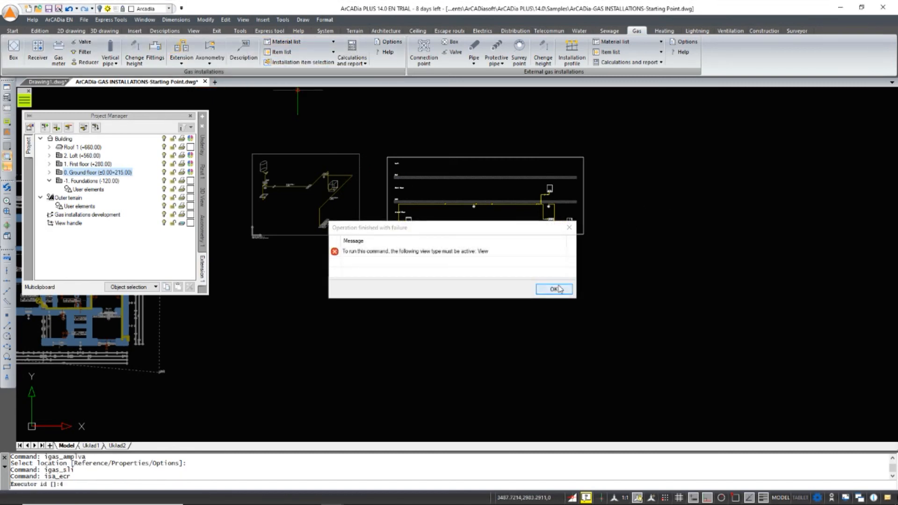
click(559, 287)
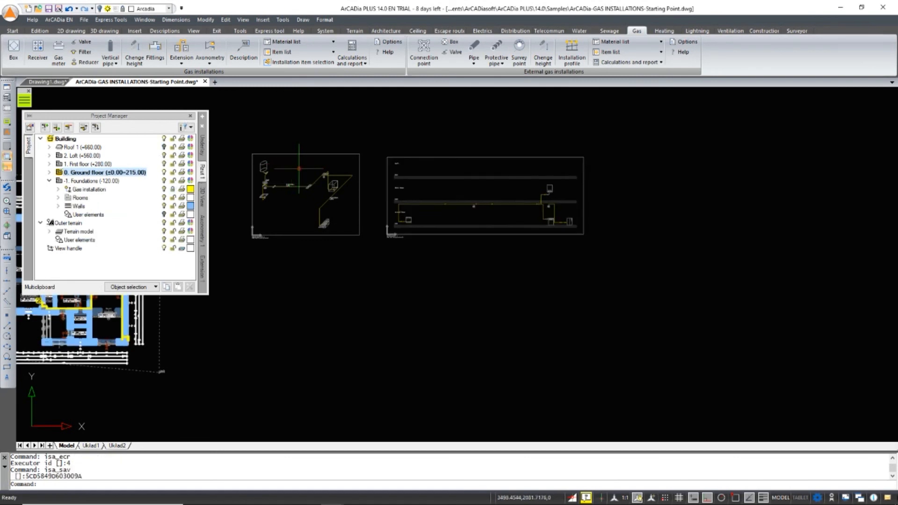
click(286, 42)
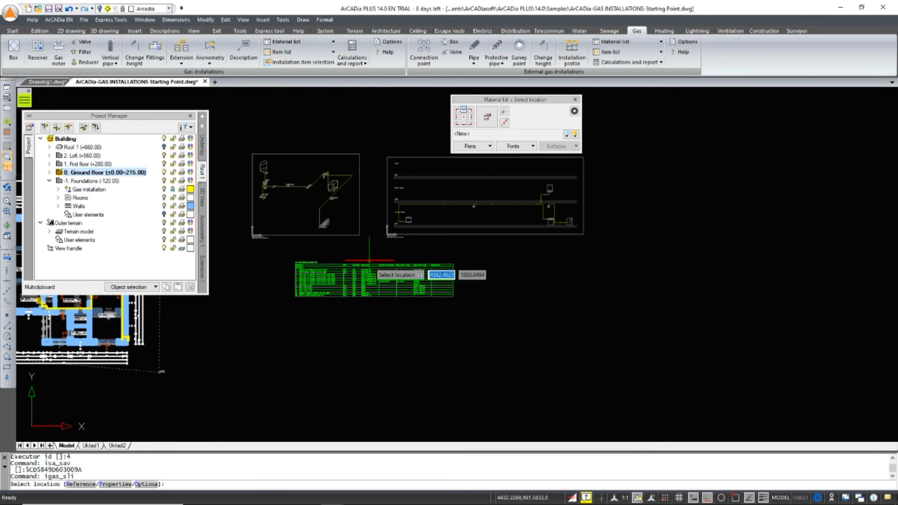
click(339, 259)
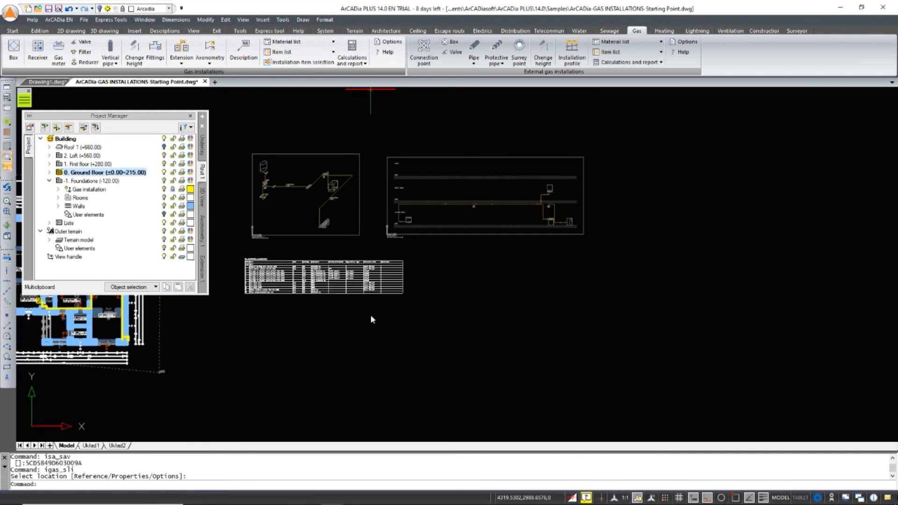
- Insert the gas installation item list below the extension drawing, beside the material list
scroll(459, 252, up, 3)
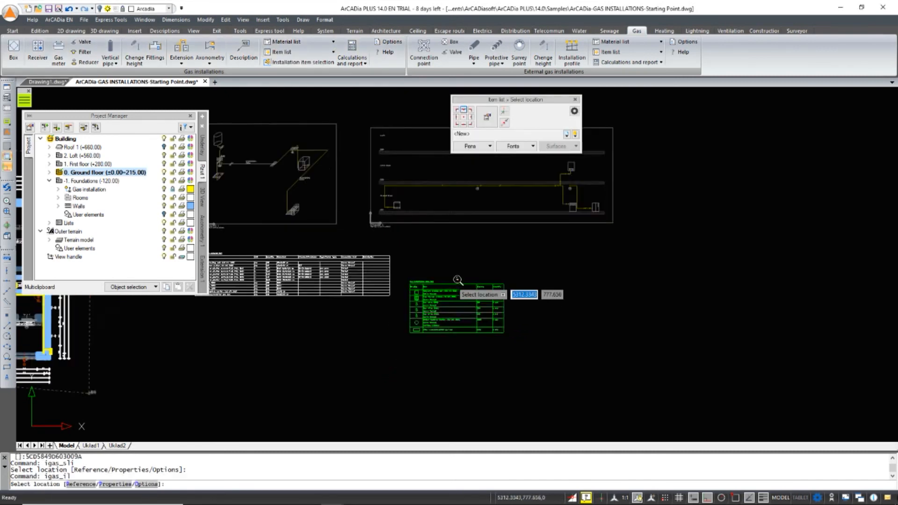
click(455, 249)
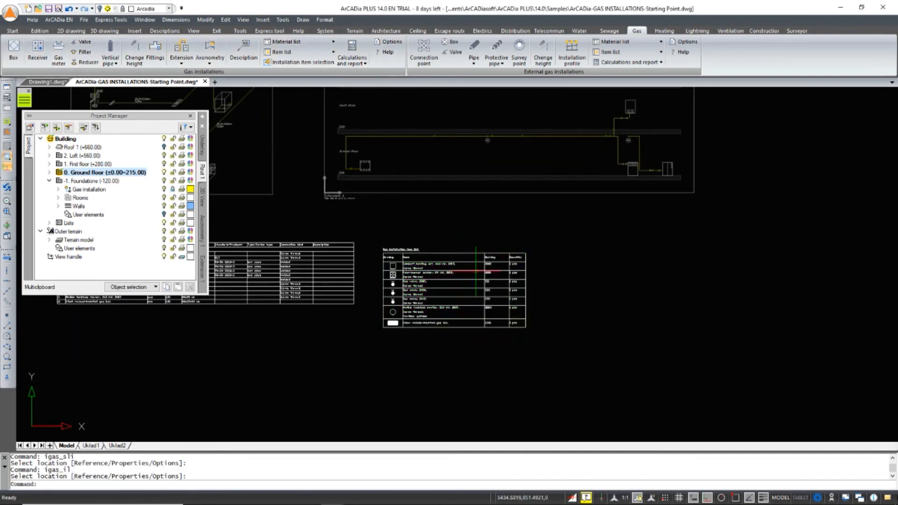
key(Escape)
key(Escape)
scroll(461, 384, up, 3)
scroll(481, 361, down, 3)
scroll(483, 362, down, 3)
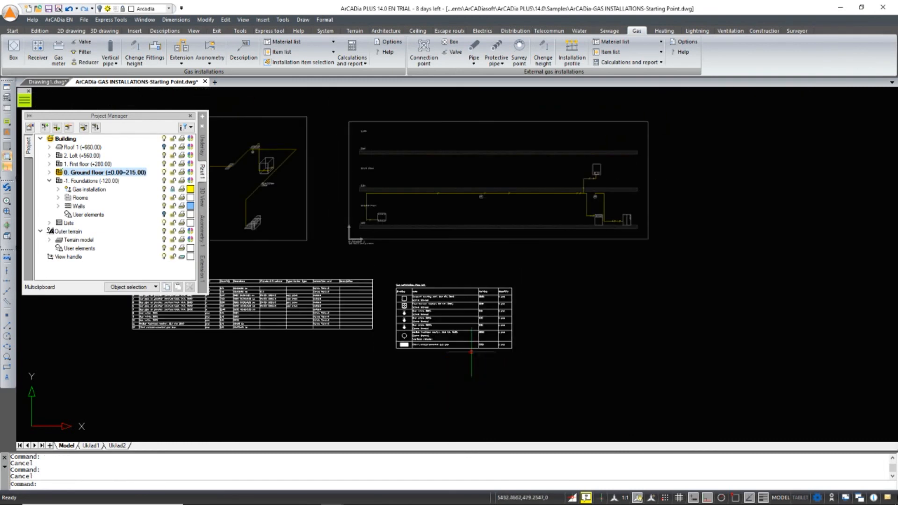
- Check the gas pipe matching options, close them without changes, and review the floor plan and the generated drawings and lists
click(311, 64)
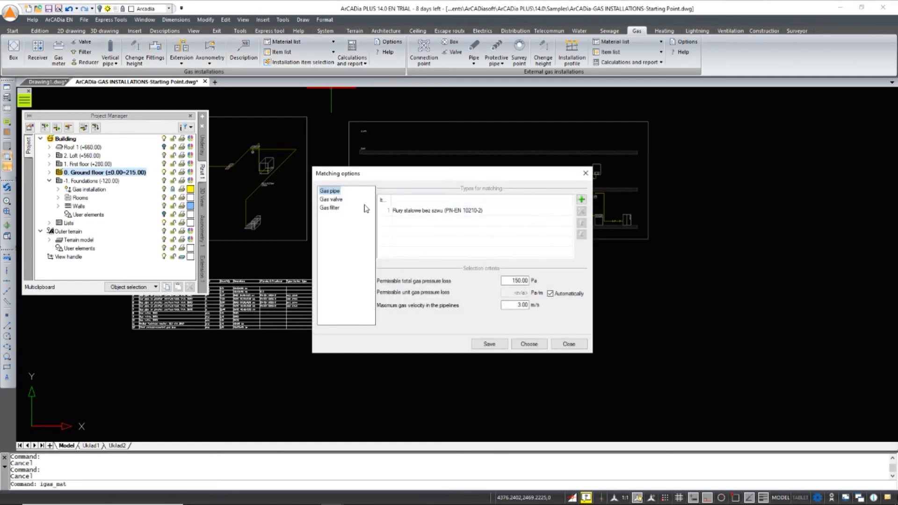
click(585, 173)
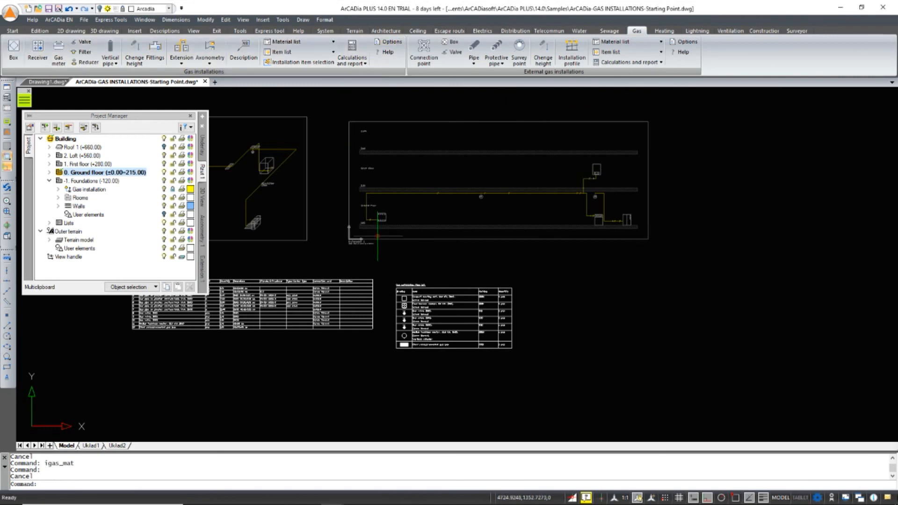
middle_drag(384, 240, 567, 240)
scroll(567, 240, down, 2)
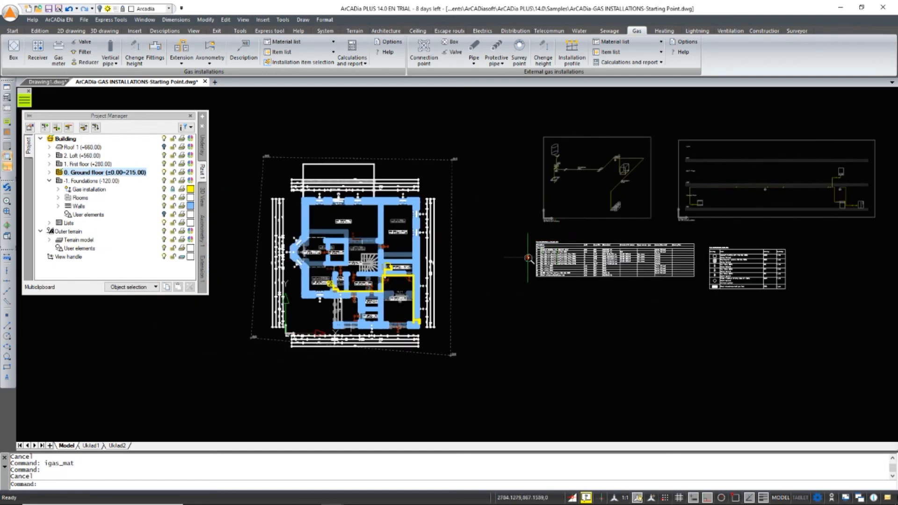
scroll(528, 258, up, 2)
mouse_move(567, 194)
middle_down()
mouse_move(413, 237)
mouse_move(246, 245)
middle_up()
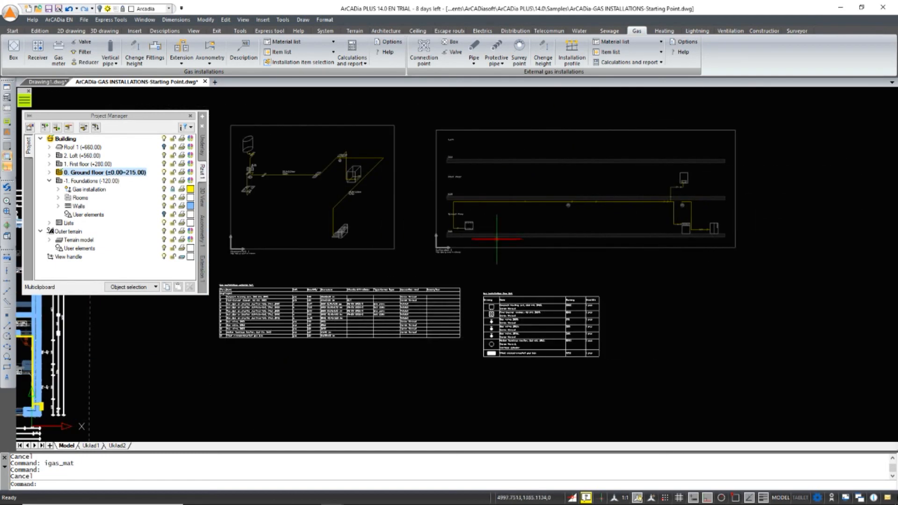
mouse_move(603, 260)
middle_down()
mouse_move(617, 251)
mouse_move(680, 256)
middle_up()
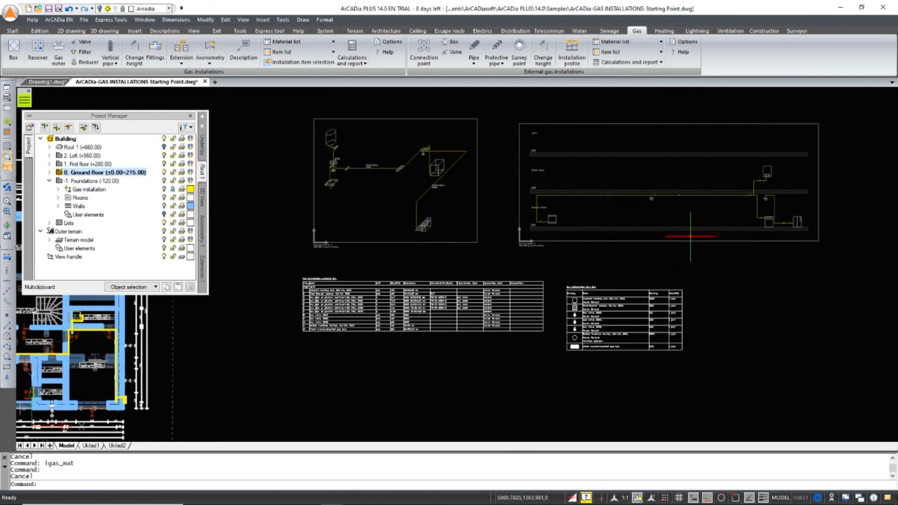
- Save the drawing to the desktop as an AutoCAD 2018 DWG file named Pject gas
click(14, 16)
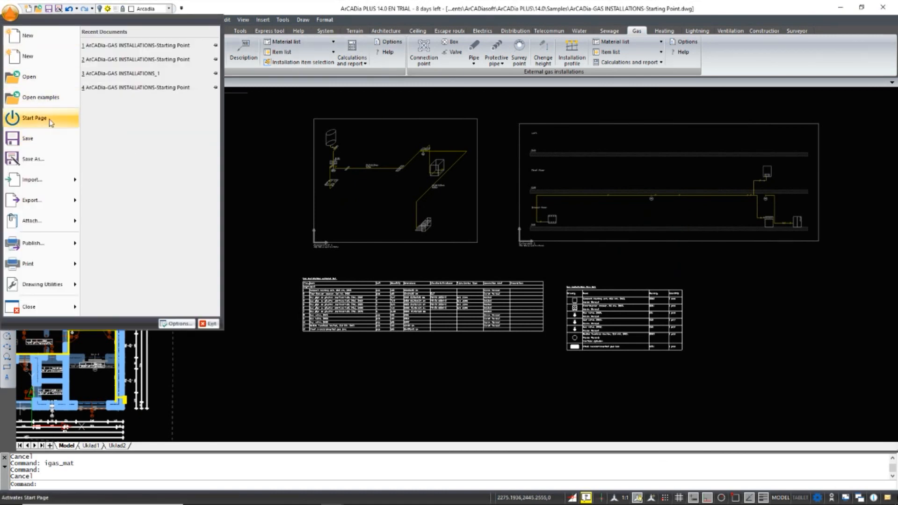
click(50, 162)
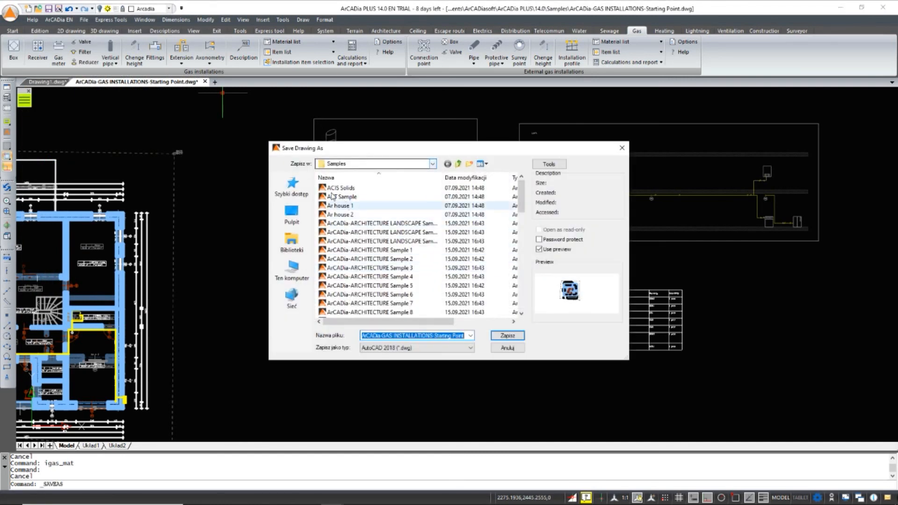
click(292, 214)
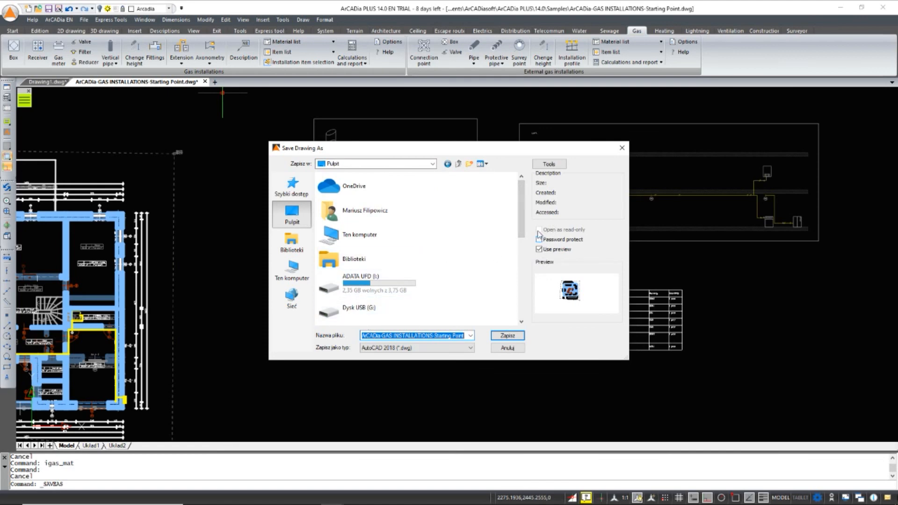
drag(522, 211, 518, 288)
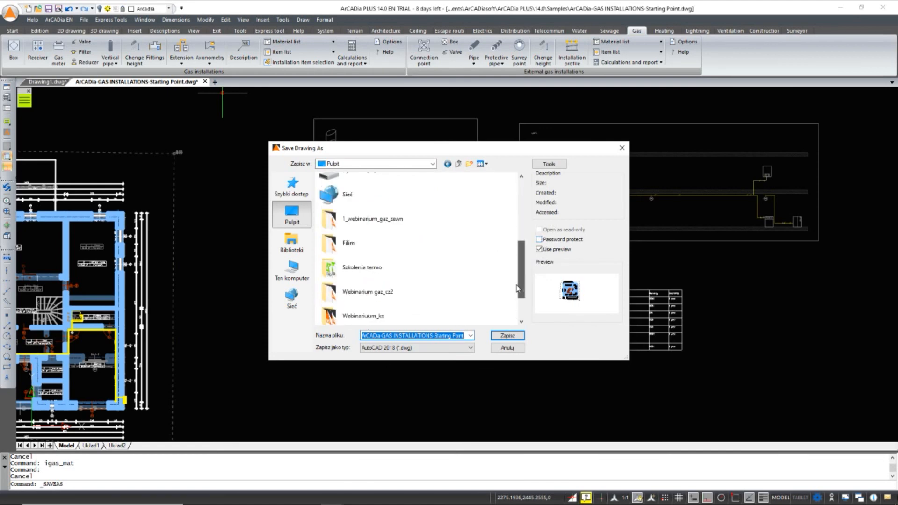
click(349, 243)
click(463, 335)
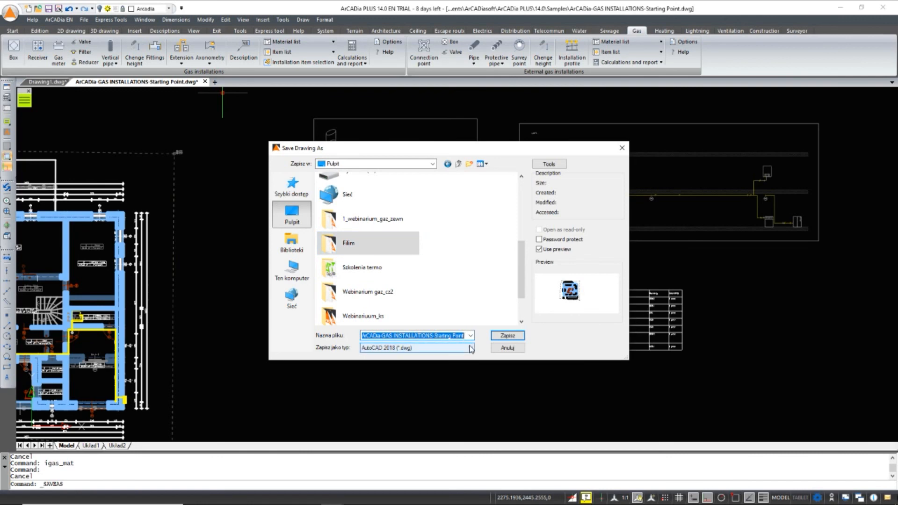
text(Pject gas)
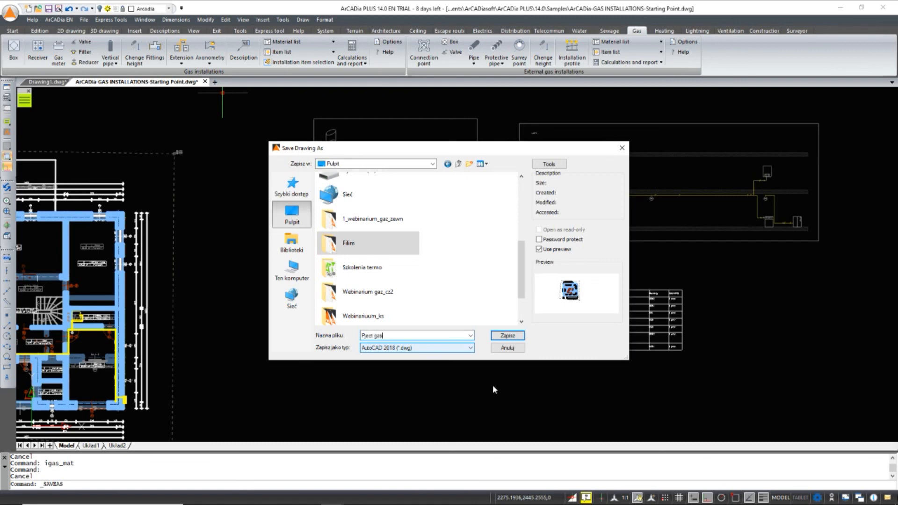
click(507, 335)
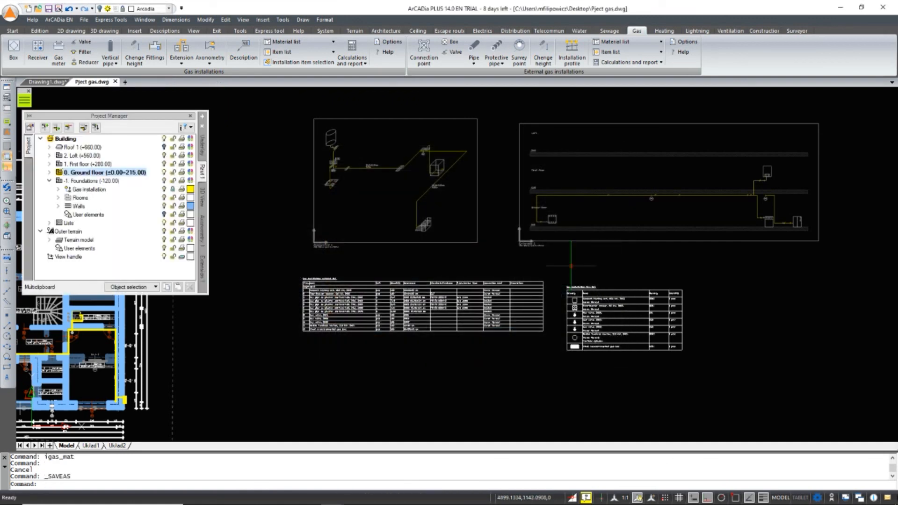
- Export the gas installation material list from the drawing to an ArCADia-TEXT document and look through it
scroll(561, 279, down, 2)
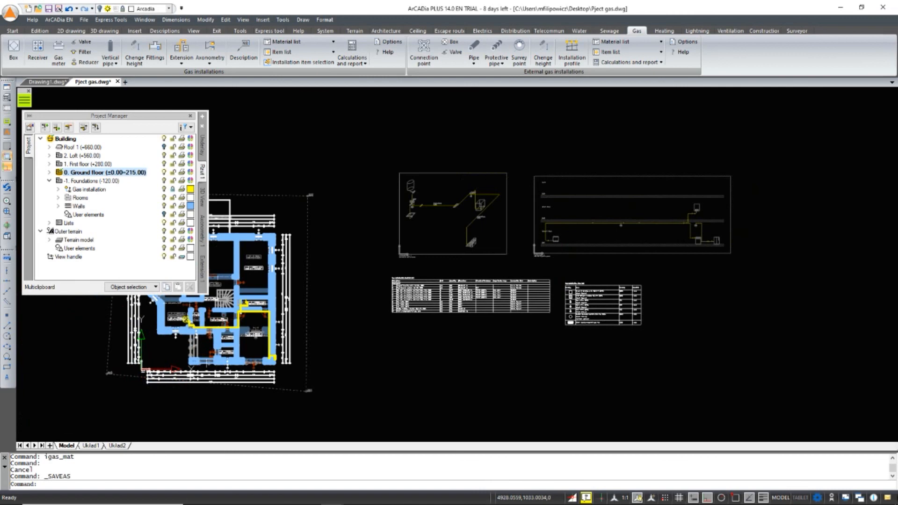
middle_drag(633, 295, 631, 295)
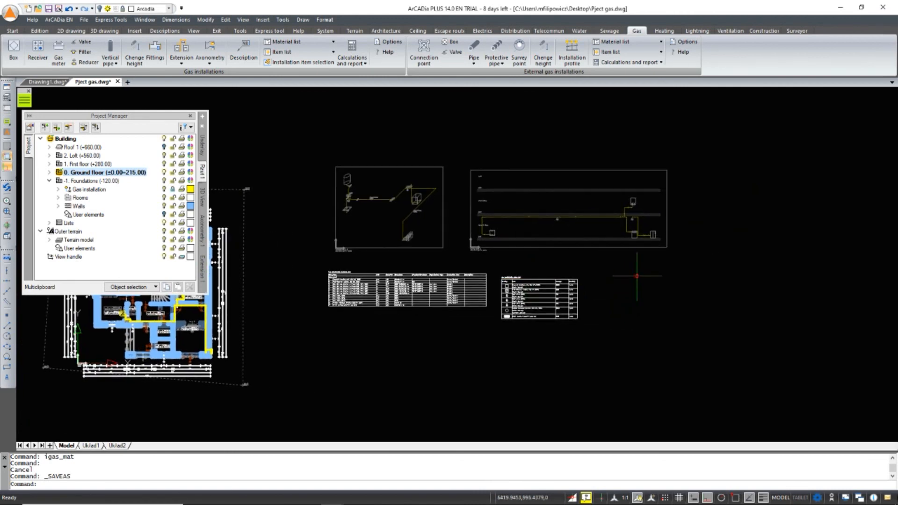
key(Escape)
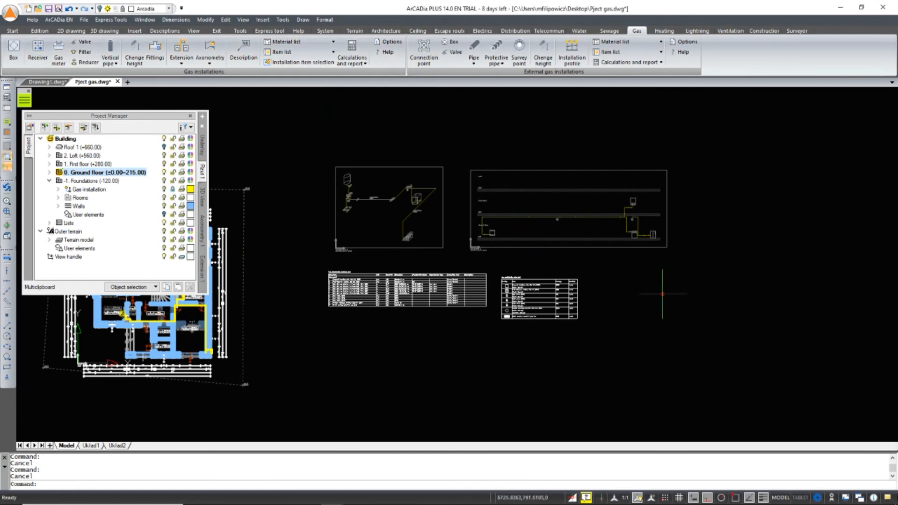
middle_drag(652, 289, 569, 284)
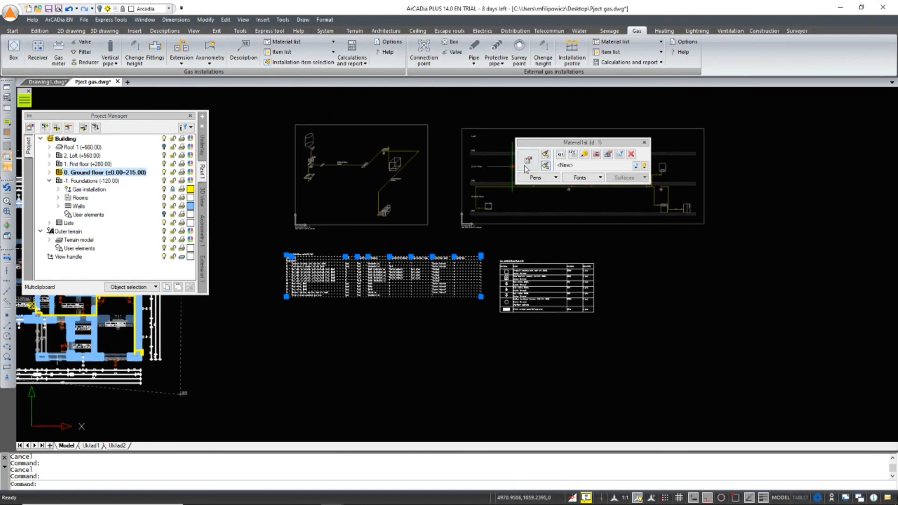
click(561, 155)
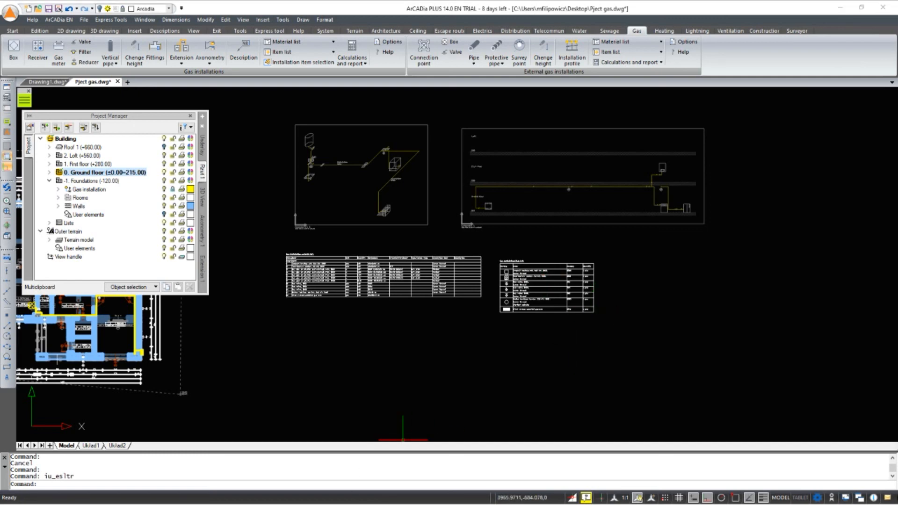
scroll(427, 242, down, 5)
scroll(428, 242, up, 5)
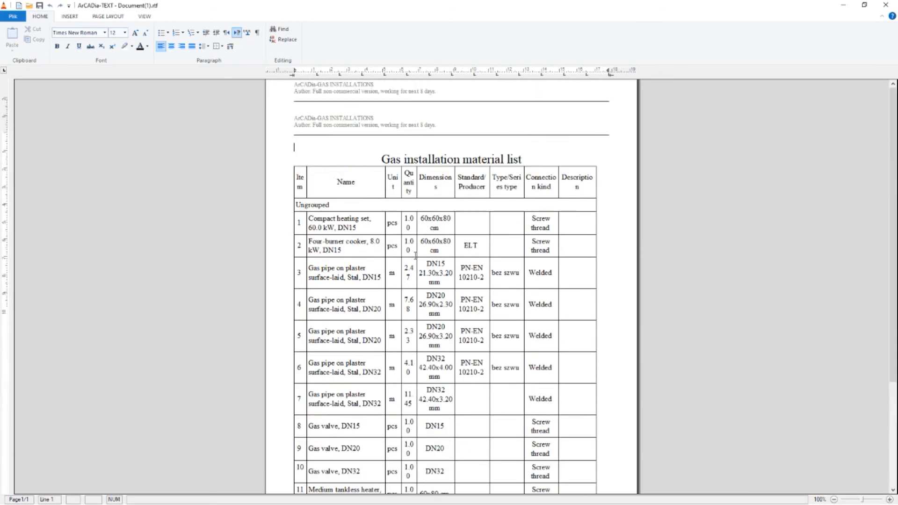
- Close the material list document, saving it as an RTF file in the Filim folder on the desktop
click(883, 6)
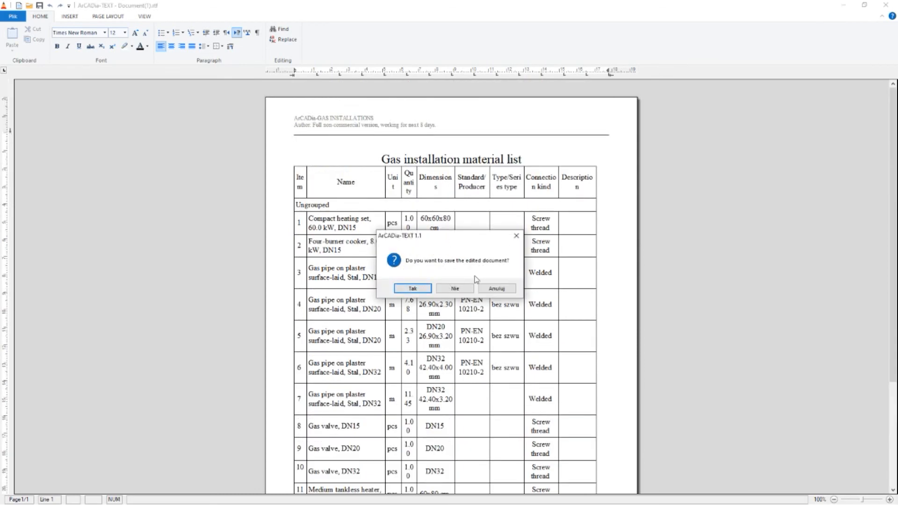
click(413, 289)
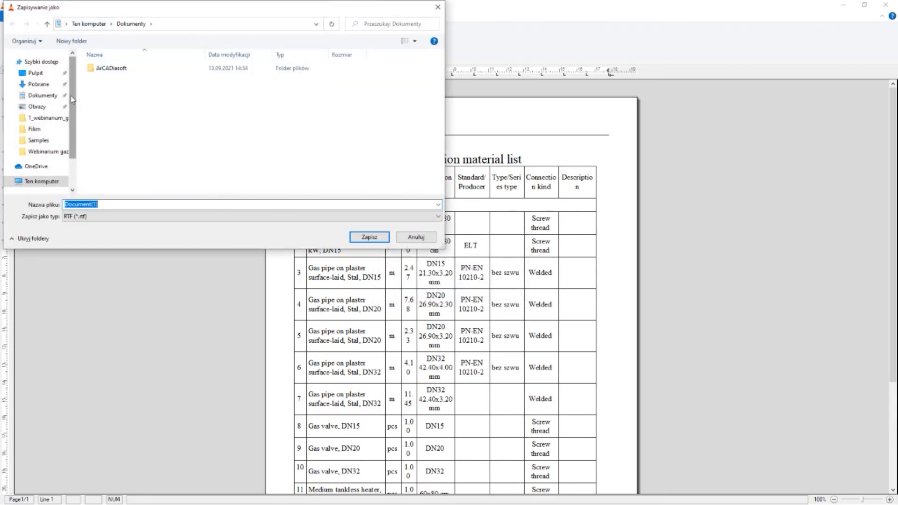
click(37, 74)
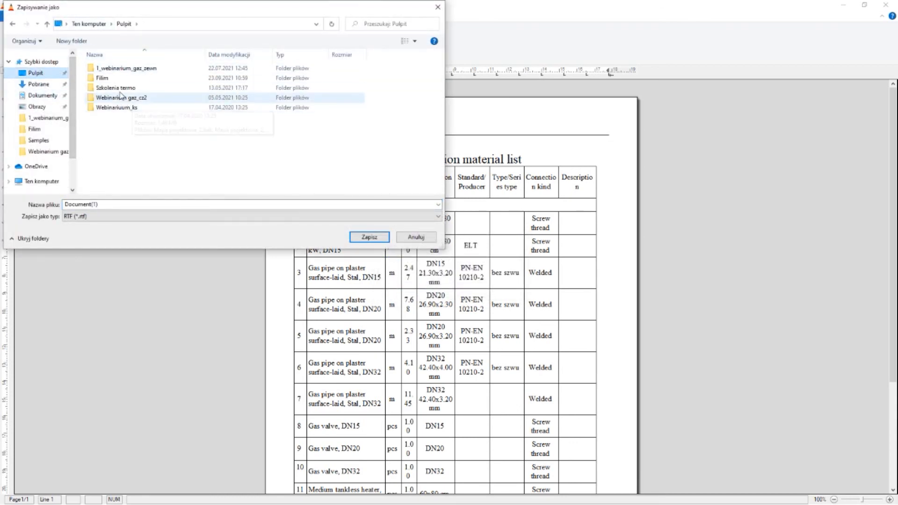
double_click(112, 79)
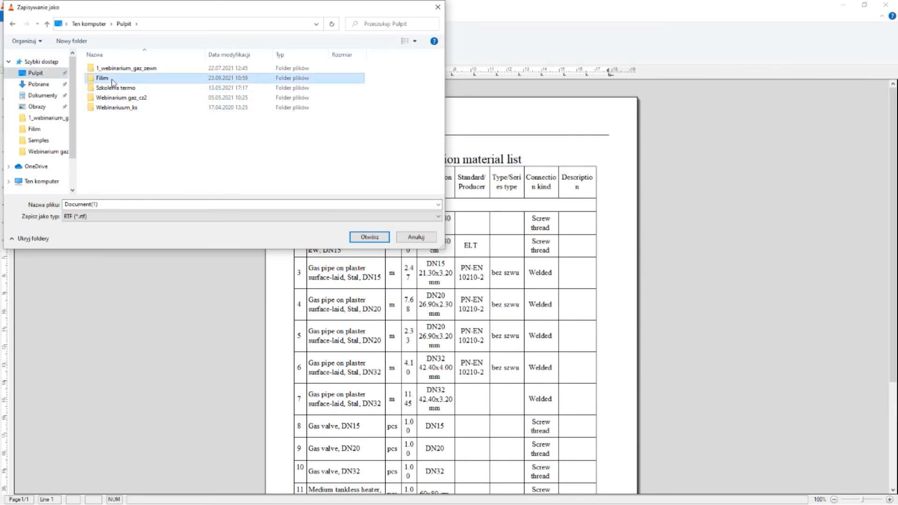
click(181, 203)
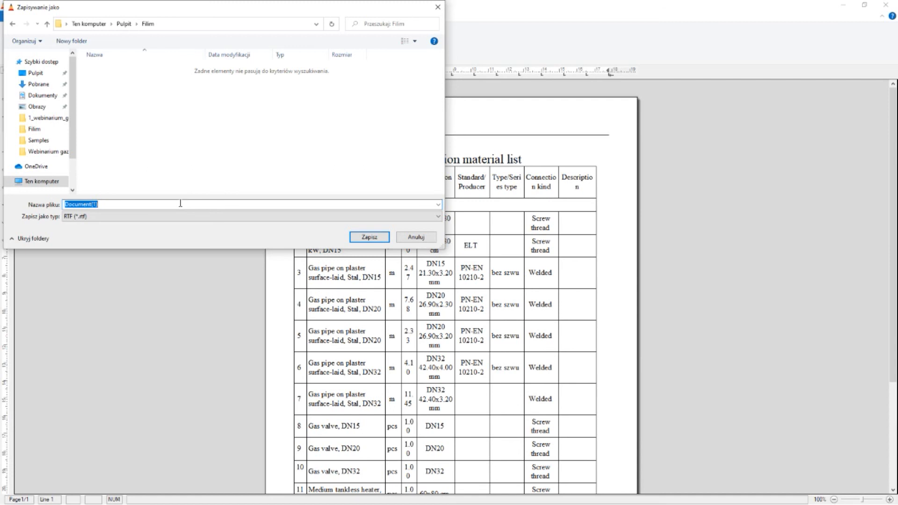
text(L)
click(369, 237)
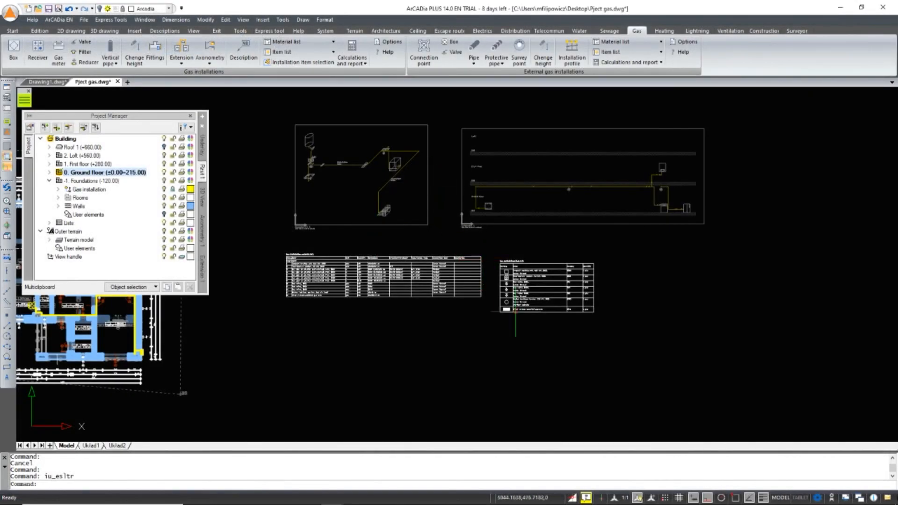
- Review the floor plan with its gas installation, the axonometric and extension drawings, and the material and item lists
scroll(559, 299, down, 2)
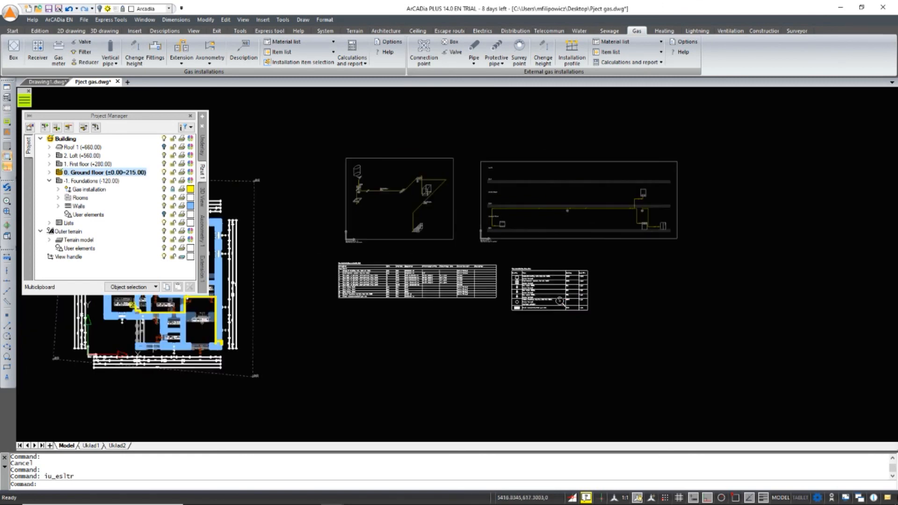
mouse_move(468, 296)
middle_down()
mouse_move(512, 269)
mouse_move(575, 267)
middle_up()
scroll(307, 277, up, 3)
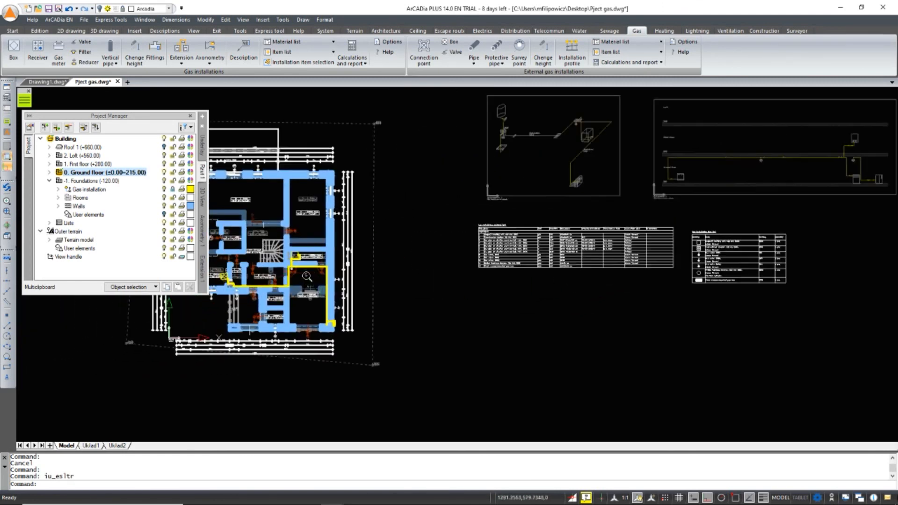
scroll(307, 276, down, 2)
middle_drag(479, 216, 433, 241)
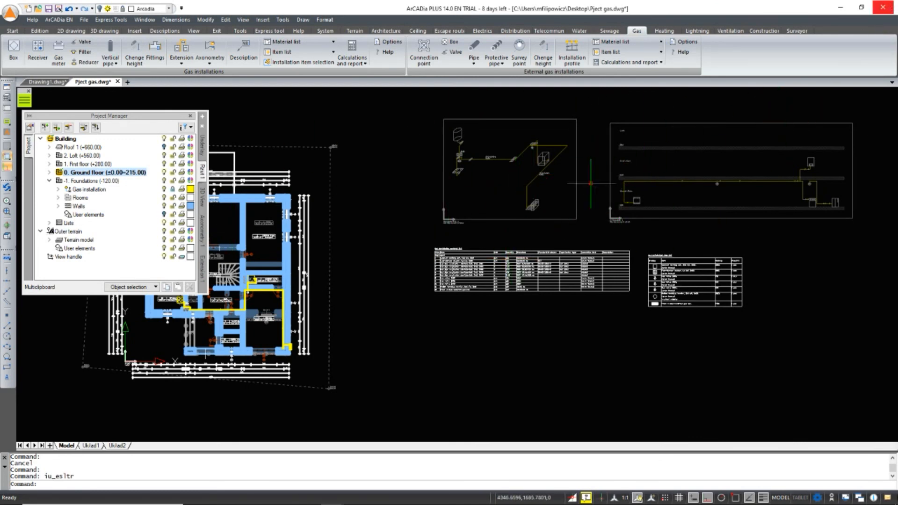
scroll(600, 166, up, 1)
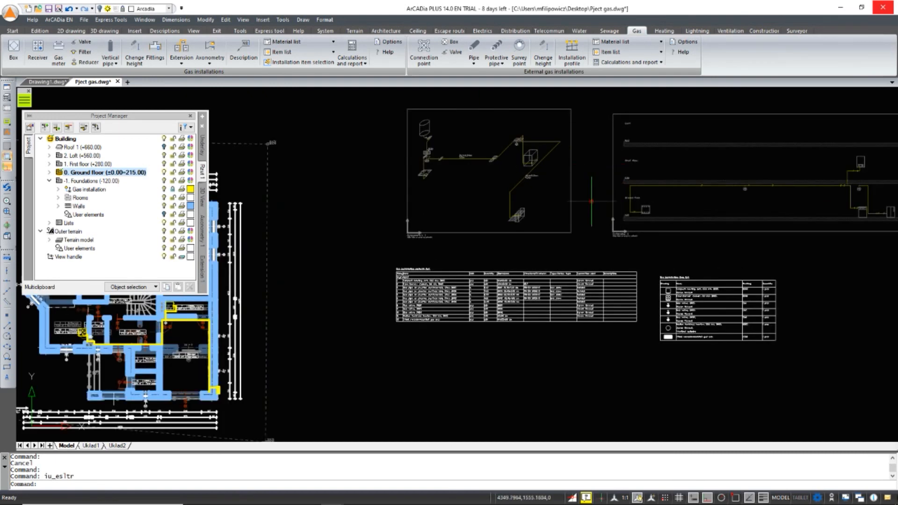
scroll(590, 201, up, 2)
scroll(491, 181, down, 2)
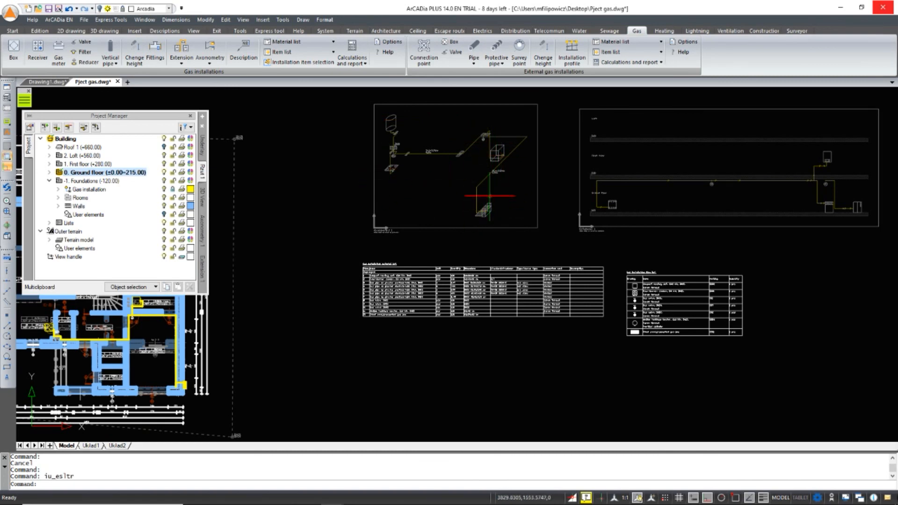
scroll(495, 208, down, 1)
scroll(687, 232, down, 1)
scroll(466, 217, down, 2)
scroll(467, 215, up, 2)
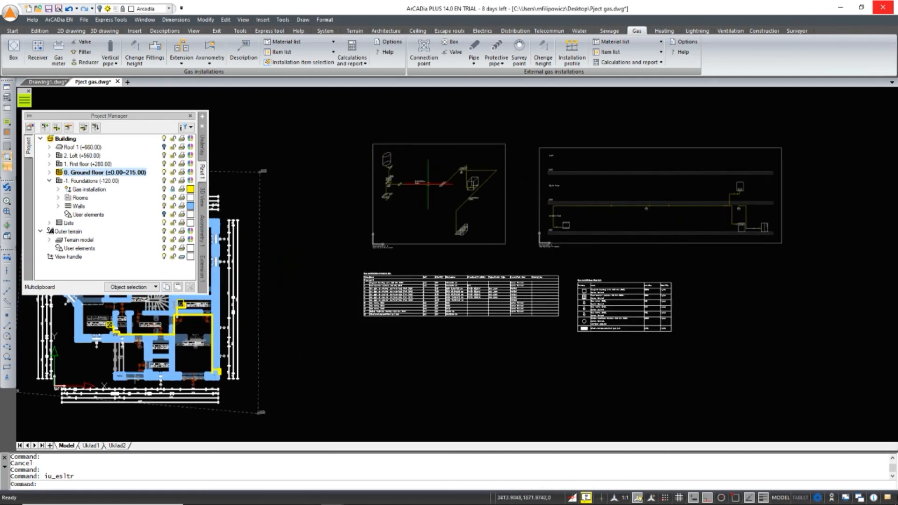
scroll(420, 231, up, 1)
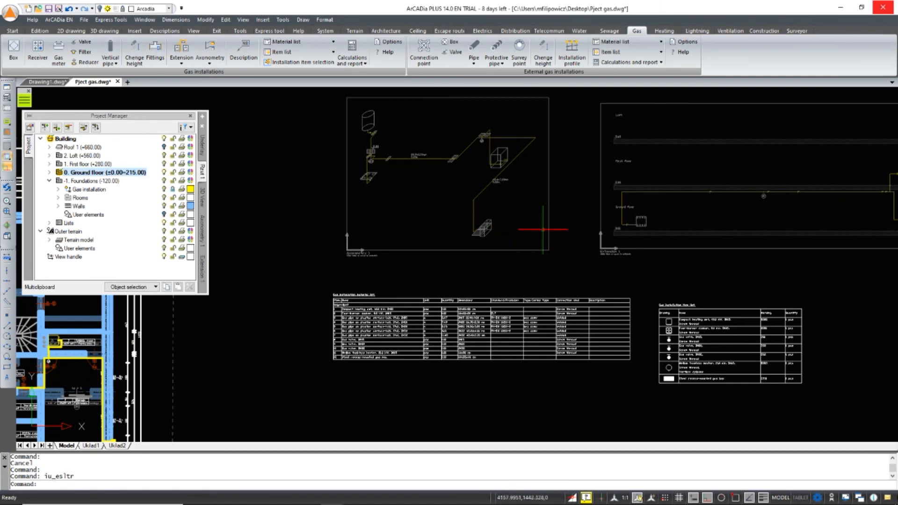
scroll(537, 233, down, 2)
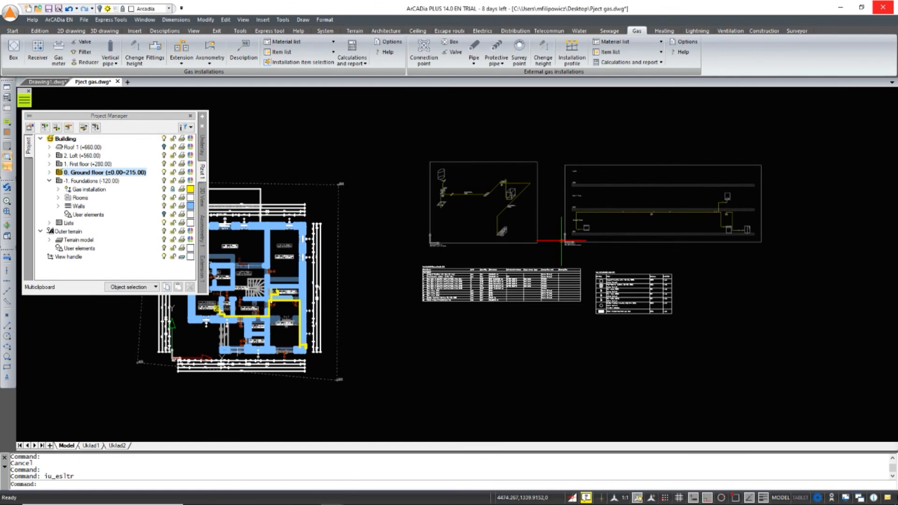
scroll(519, 240, up, 1)
scroll(514, 246, down, 1)
mouse_move(454, 273)
middle_down()
mouse_move(505, 264)
mouse_move(502, 289)
middle_up()
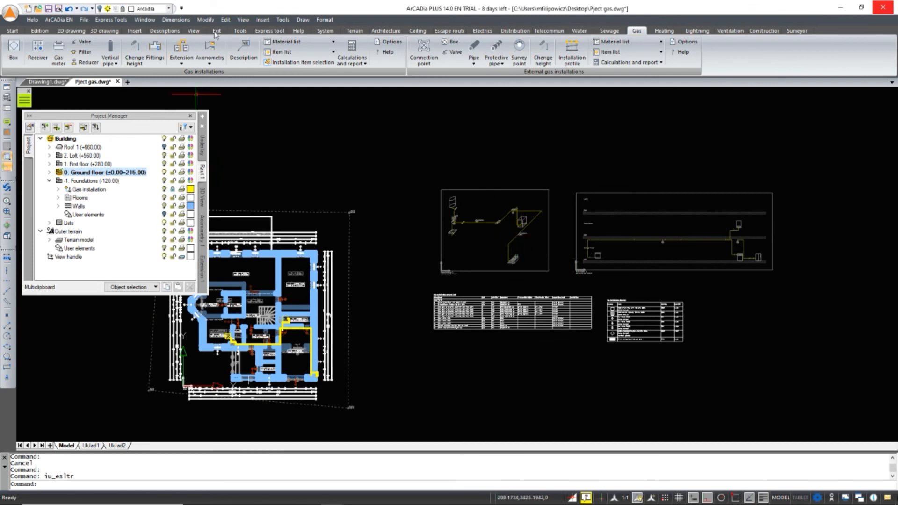
- Save the current state of the Pject gas drawing
click(10, 14)
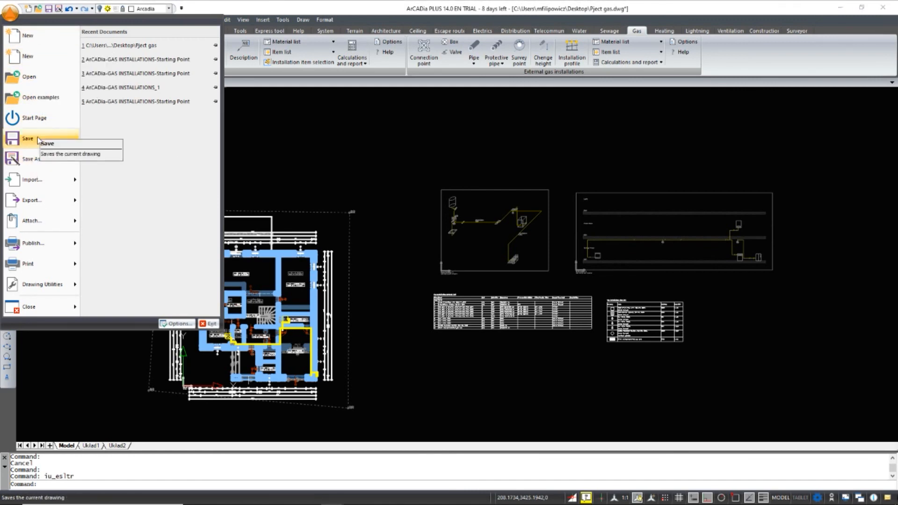
click(301, 195)
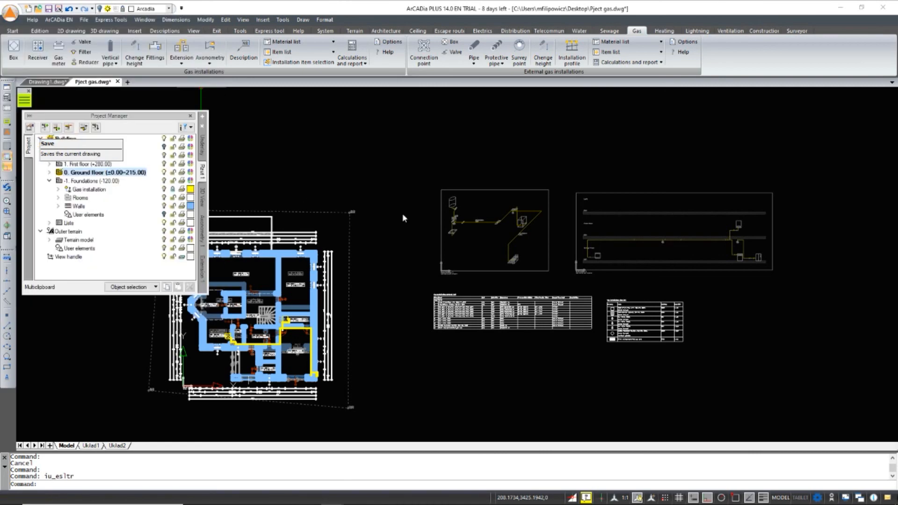
click(48, 8)
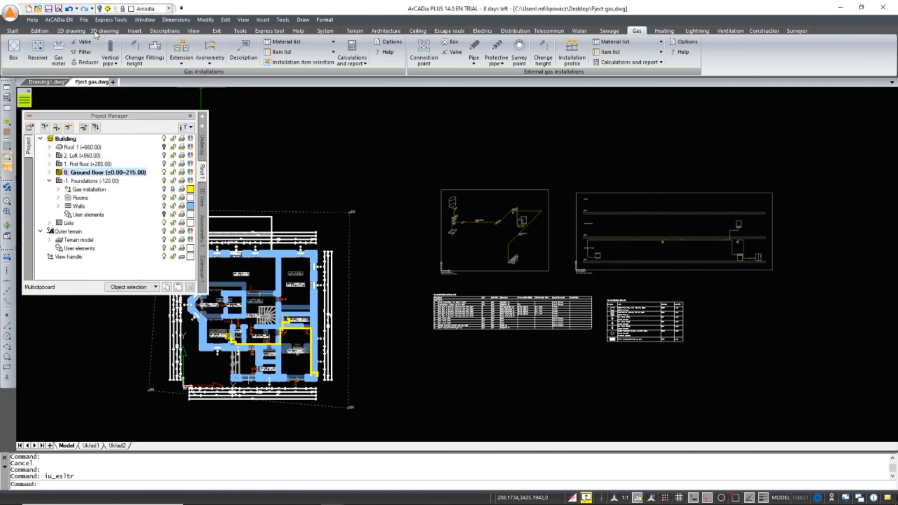